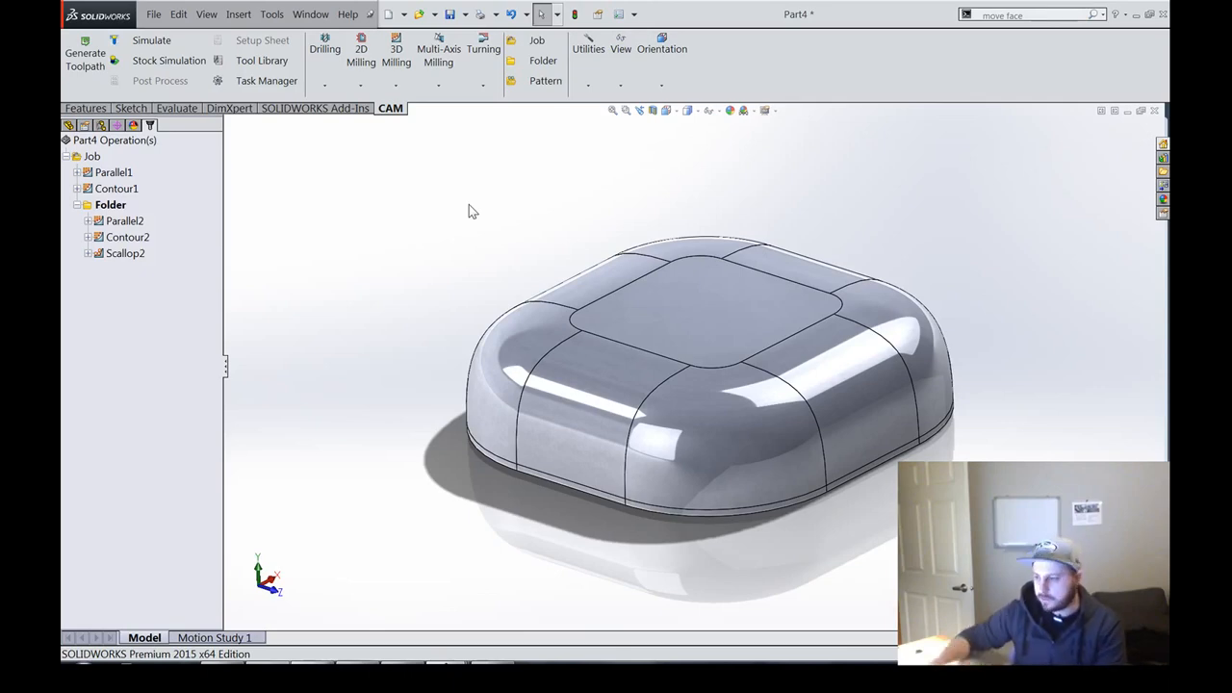
# Step: Display the Parallel1 toolpath on the rounded part
pyautogui.moveTo(701, 343); pyautogui.dragTo(811, 341, button='middle')
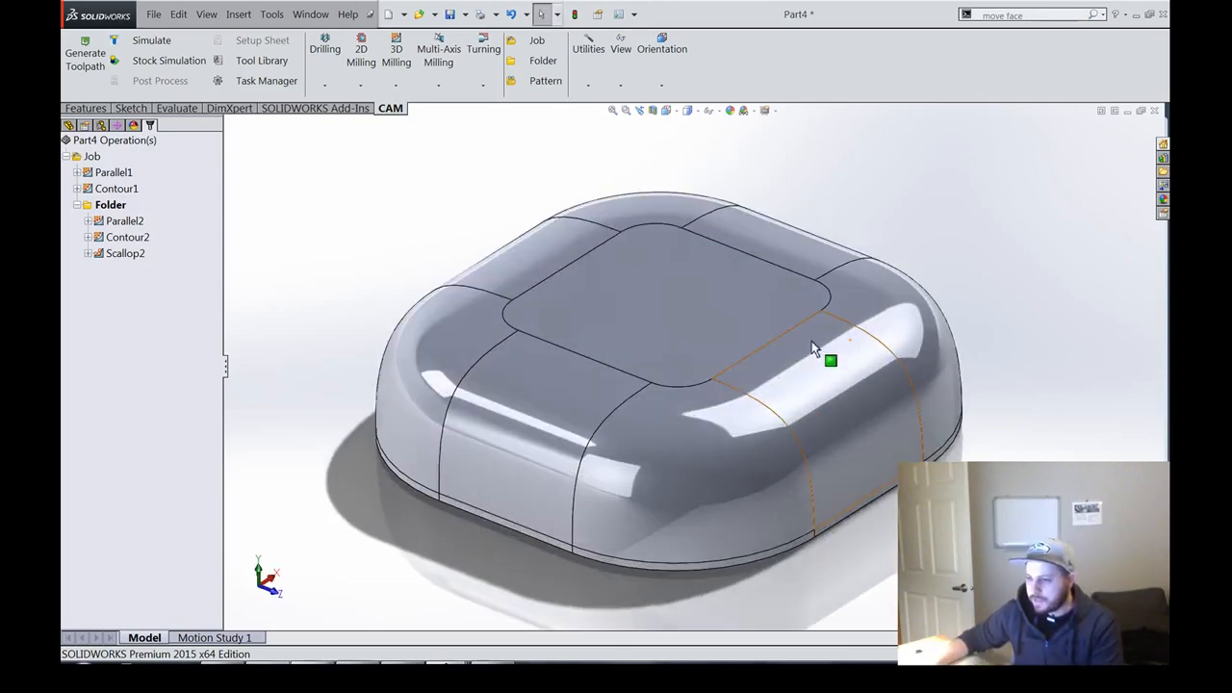
pyautogui.click(106, 173)
pyautogui.rightClick(106, 175)
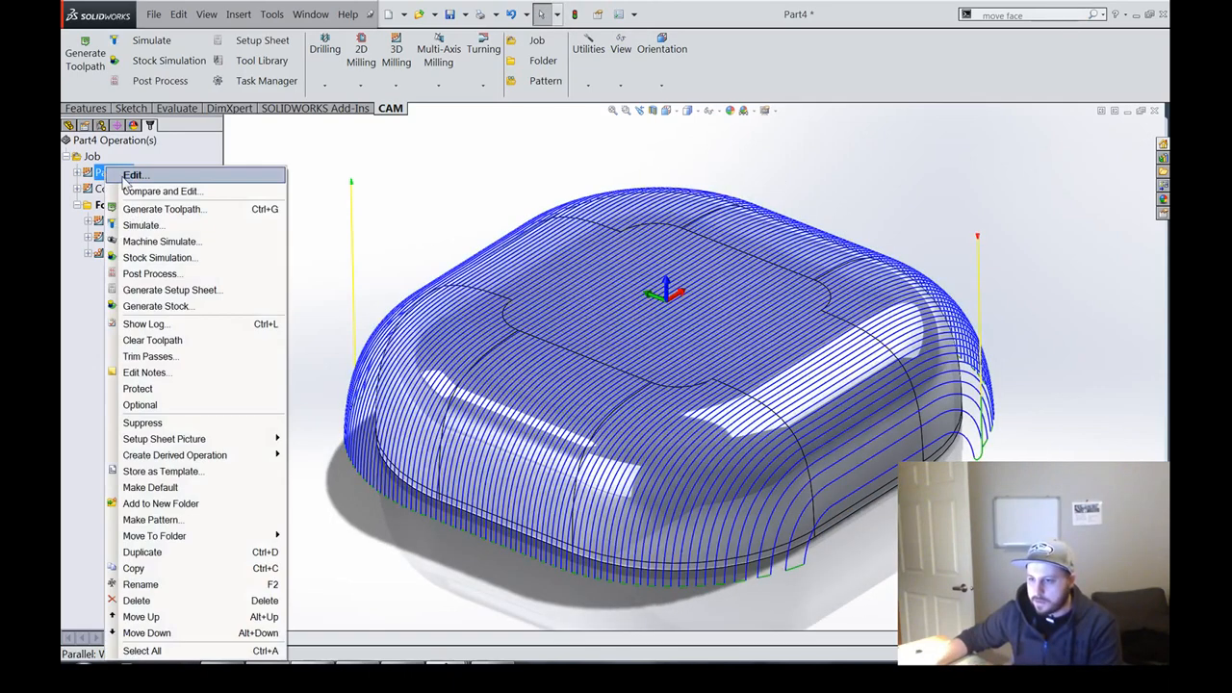
pyautogui.click(366, 187)
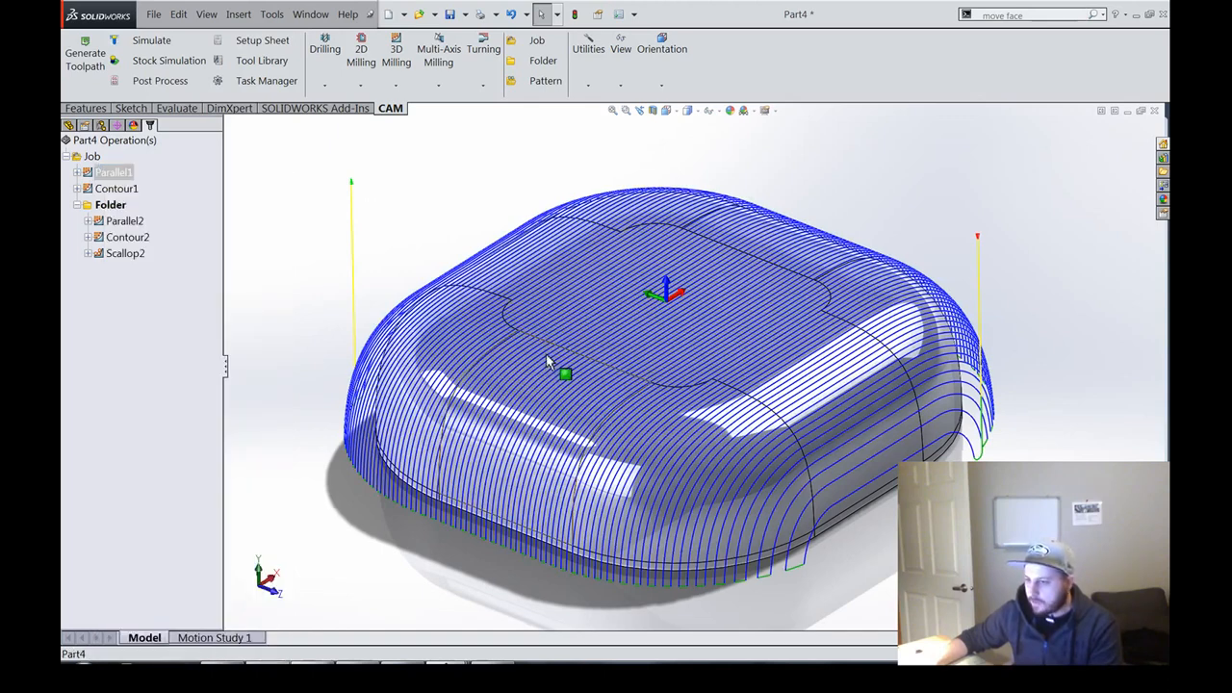
# Step: Open the Parallel1 operation to check its tool and feed settings, and close it without changes
pyautogui.moveTo(547, 360); pyautogui.dragTo(543, 333, button='middle')
pyautogui.click(157, 310)
pyautogui.click(112, 173)
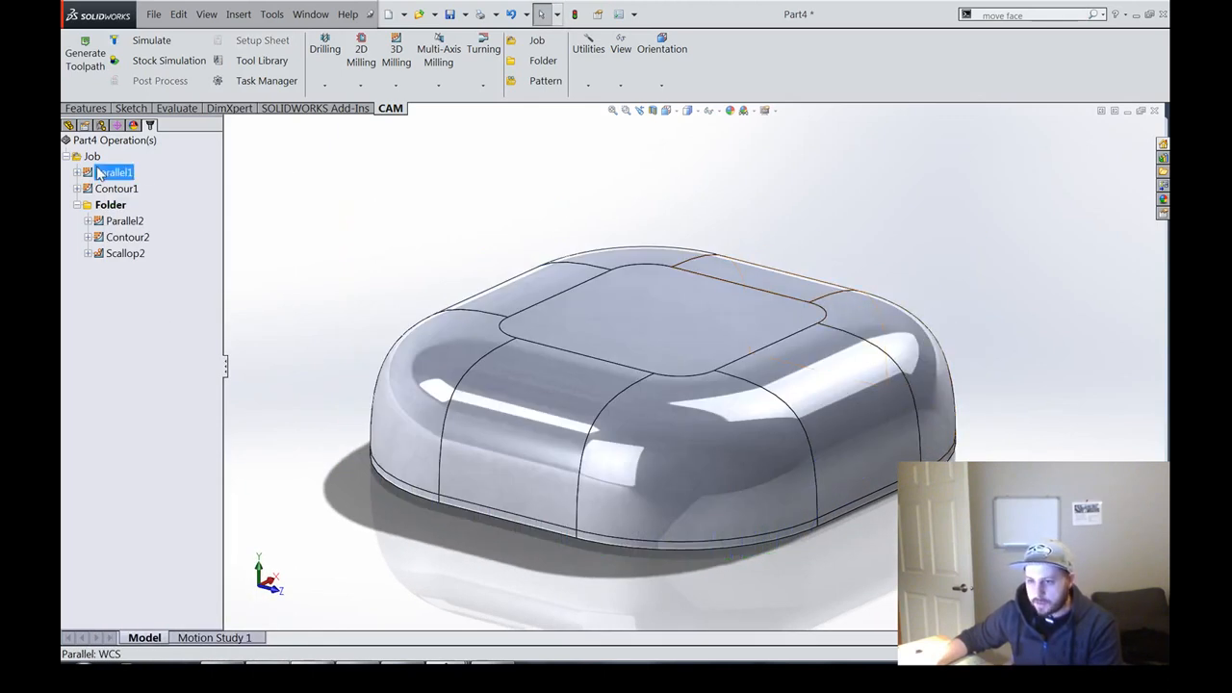
pyautogui.rightClick(114, 173)
pyautogui.click(163, 181)
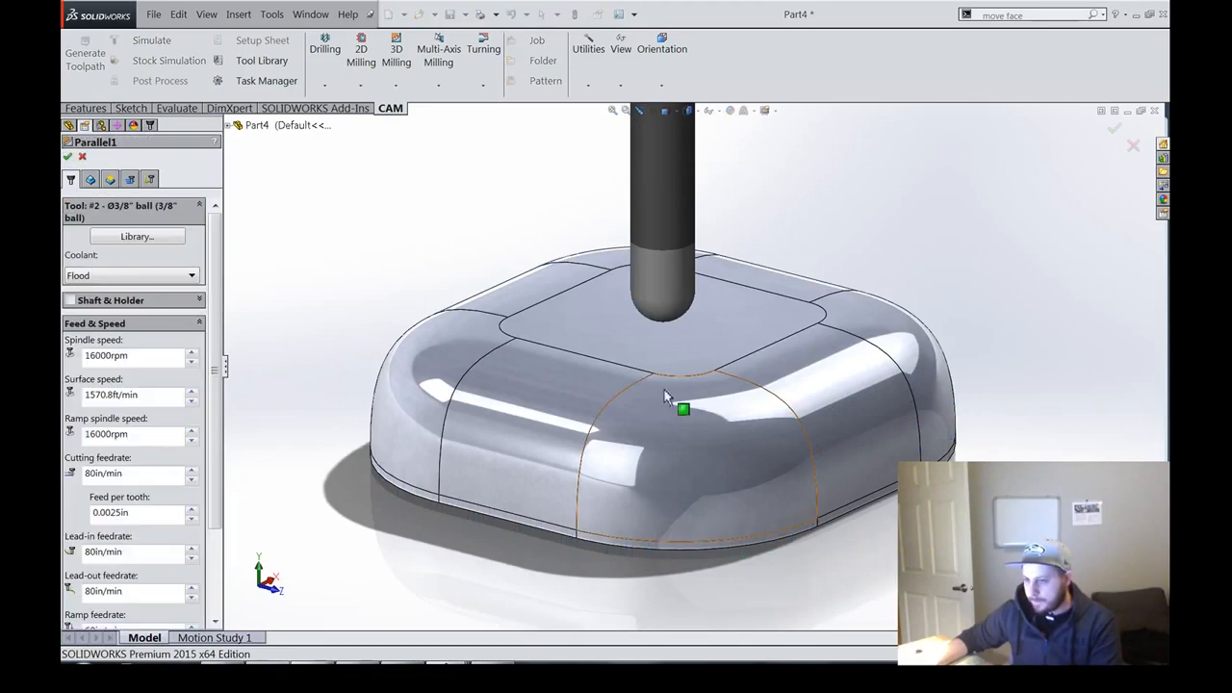
pyautogui.click(82, 156)
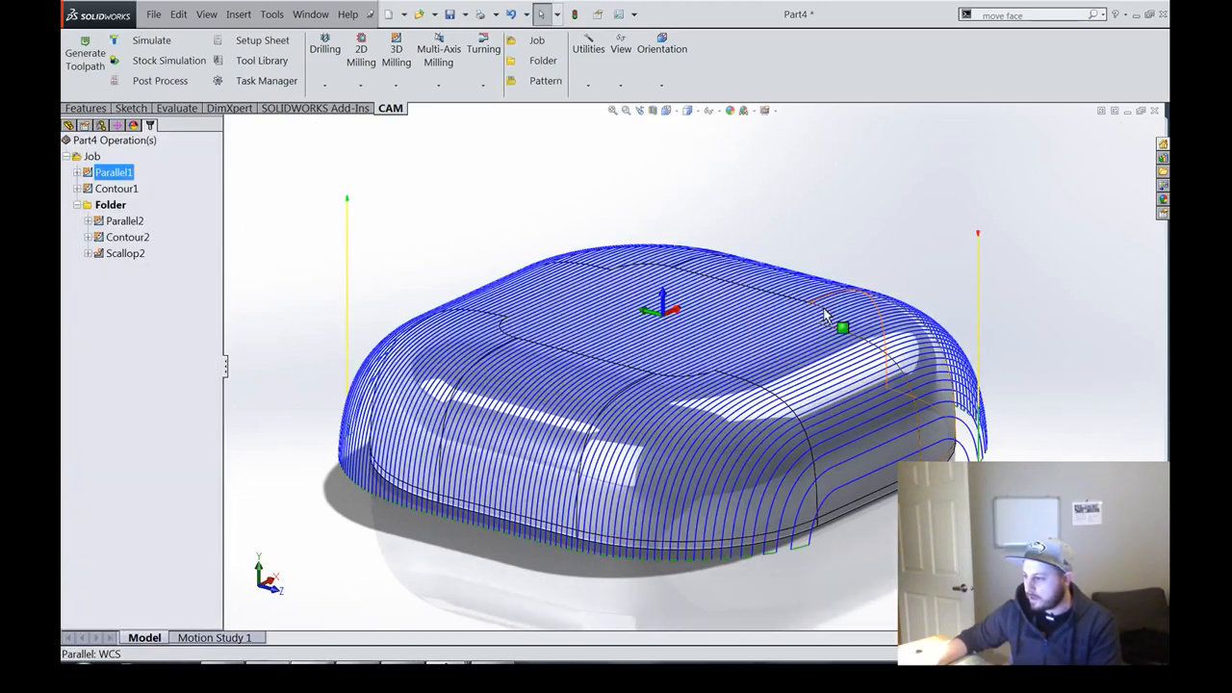
# Step: Examine the spacing of the Parallel1 passes on the top face and steep side walls from several angles
pyautogui.moveTo(825, 317); pyautogui.dragTo(513, 350, button='middle')
pyautogui.moveTo(649, 264); pyautogui.dragTo(756, 236, button='middle')
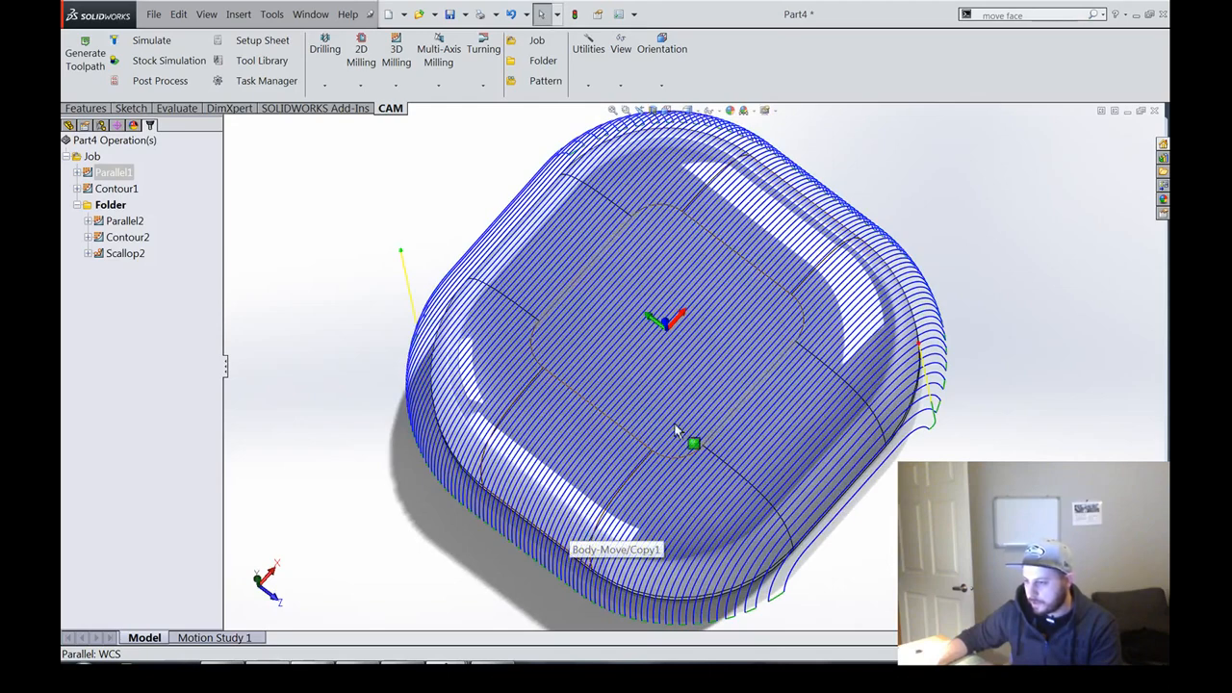
pyautogui.moveTo(677, 430); pyautogui.dragTo(505, 435, button='middle')
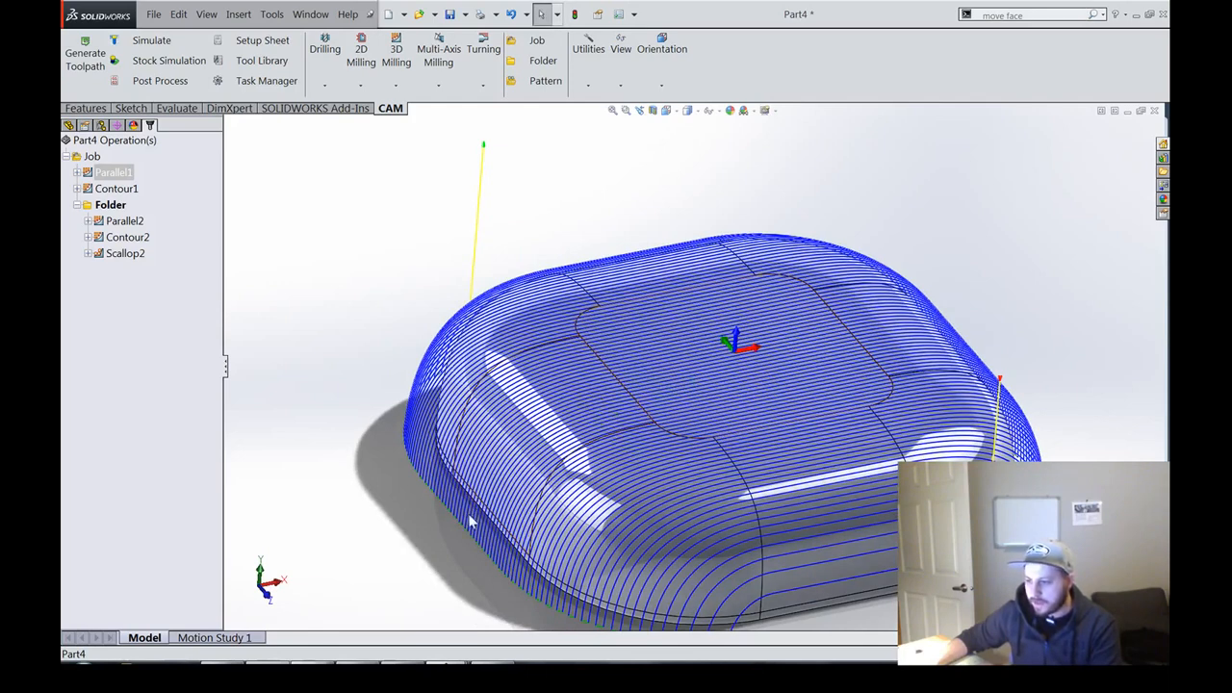
pyautogui.moveTo(640, 478); pyautogui.dragTo(866, 429, button='middle')
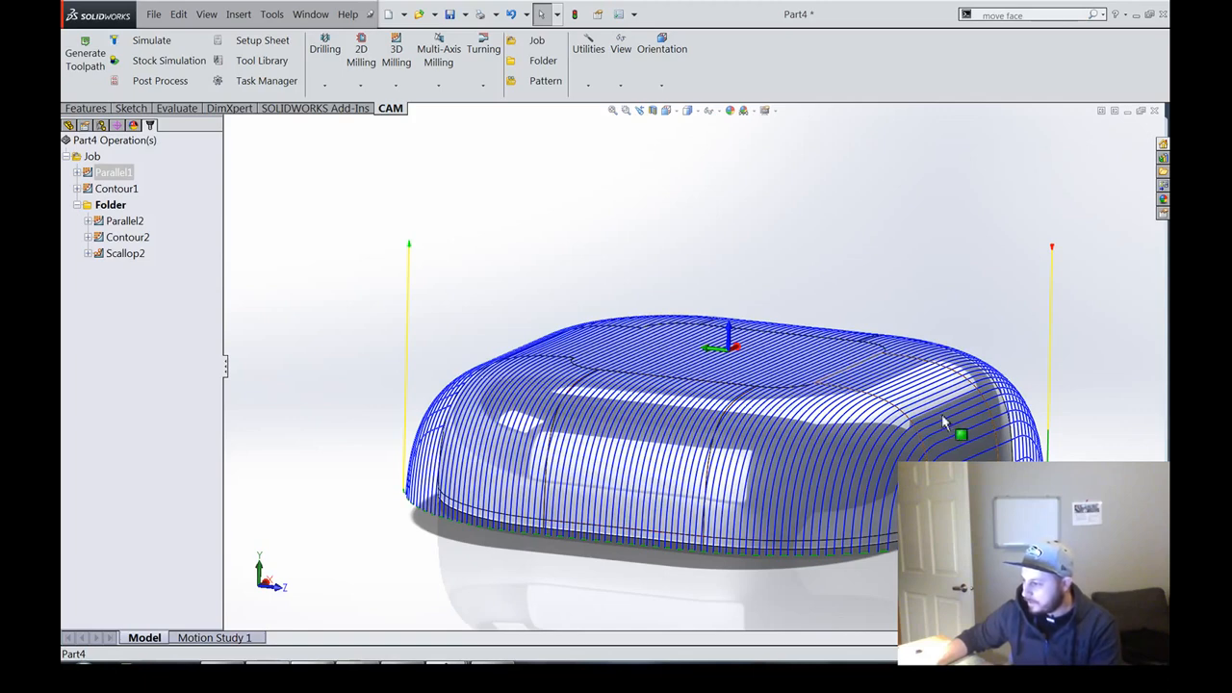
pyautogui.moveTo(958, 445)
pyautogui.mouseDown(button='middle')
pyautogui.moveTo(903, 393)
pyautogui.moveTo(937, 436)
pyautogui.mouseUp(button='middle')
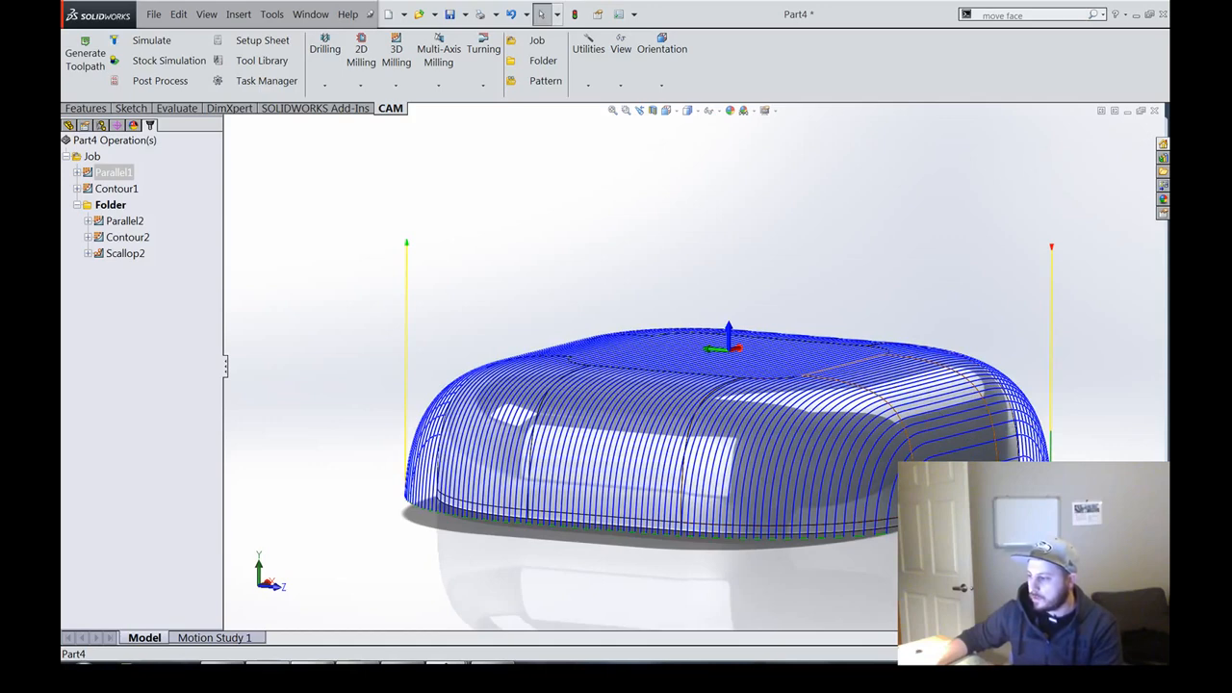
pyautogui.moveTo(805, 310)
pyautogui.mouseDown(button='middle')
pyautogui.moveTo(911, 385)
pyautogui.moveTo(727, 371)
pyautogui.mouseUp(button='middle')
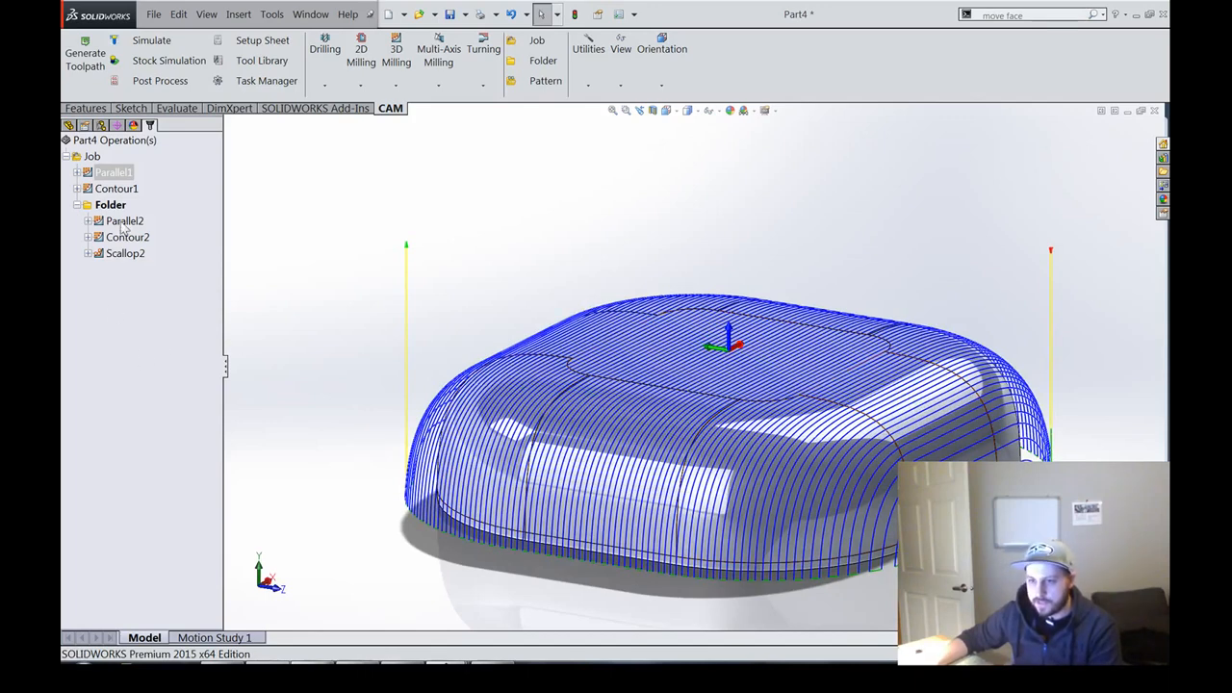
# Step: Set the stepover of the Parallel1 operation to 0.001 in and regenerate its toolpath
pyautogui.click(127, 167)
pyautogui.rightClick(125, 169)
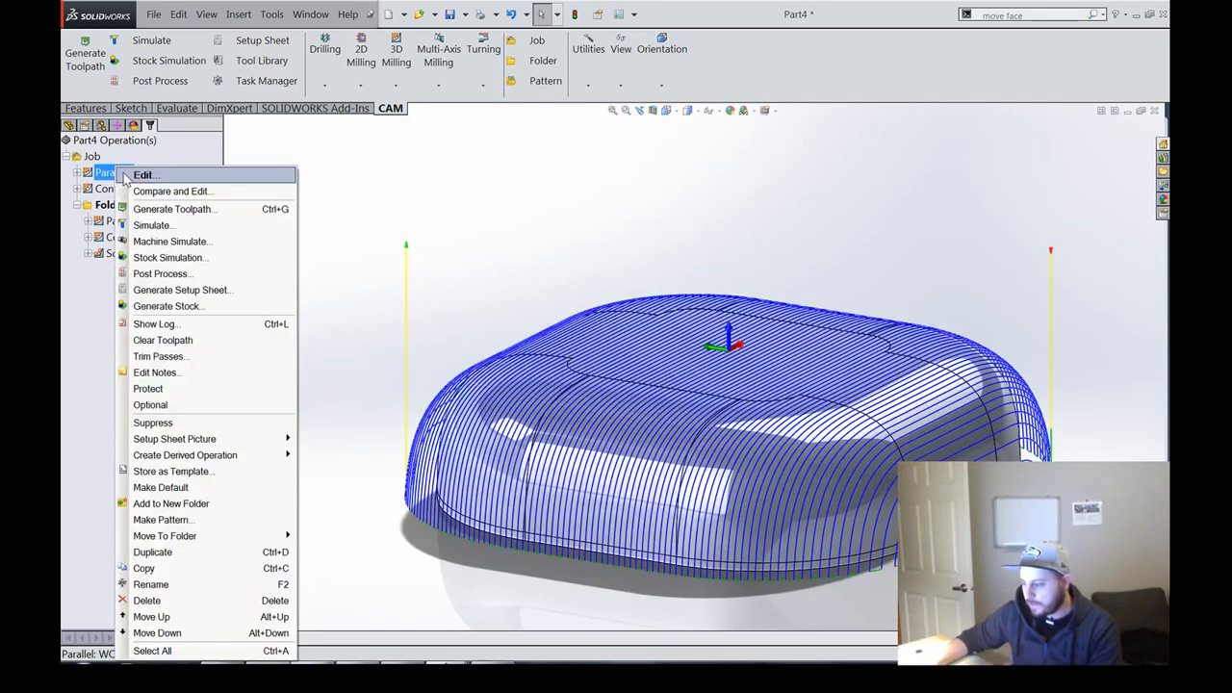
pyautogui.click(124, 175)
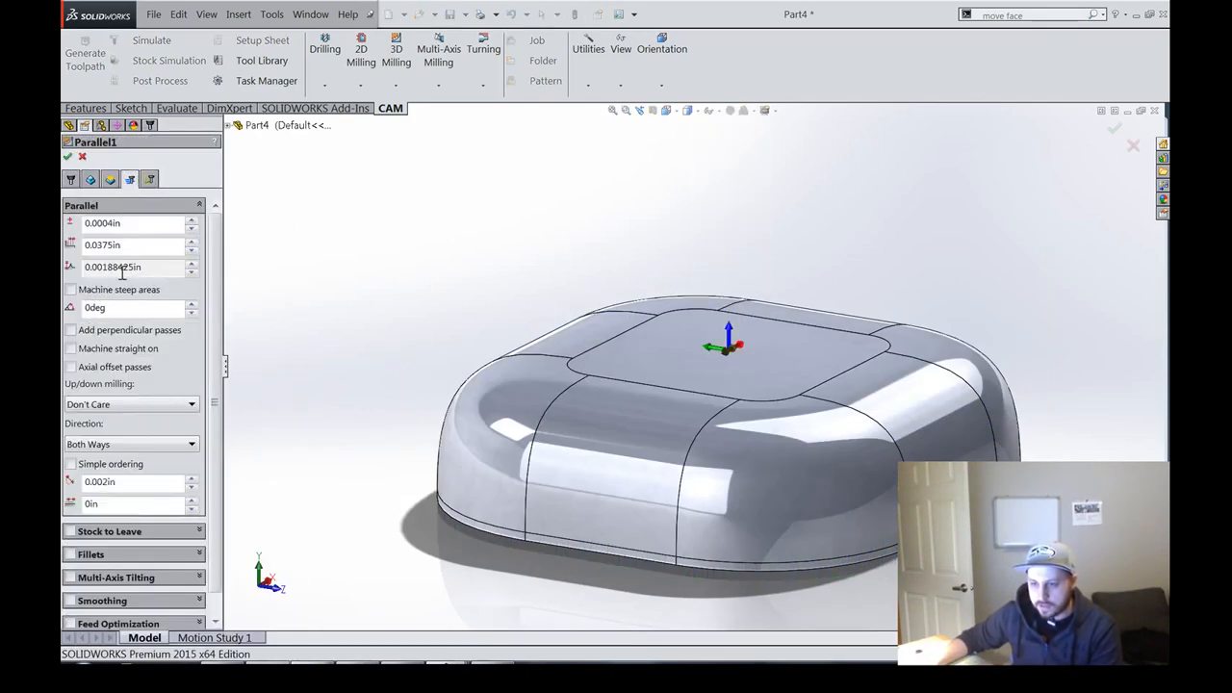
pyautogui.doubleClick(136, 245)
pyautogui.write('0.001')
pyautogui.press('Return')
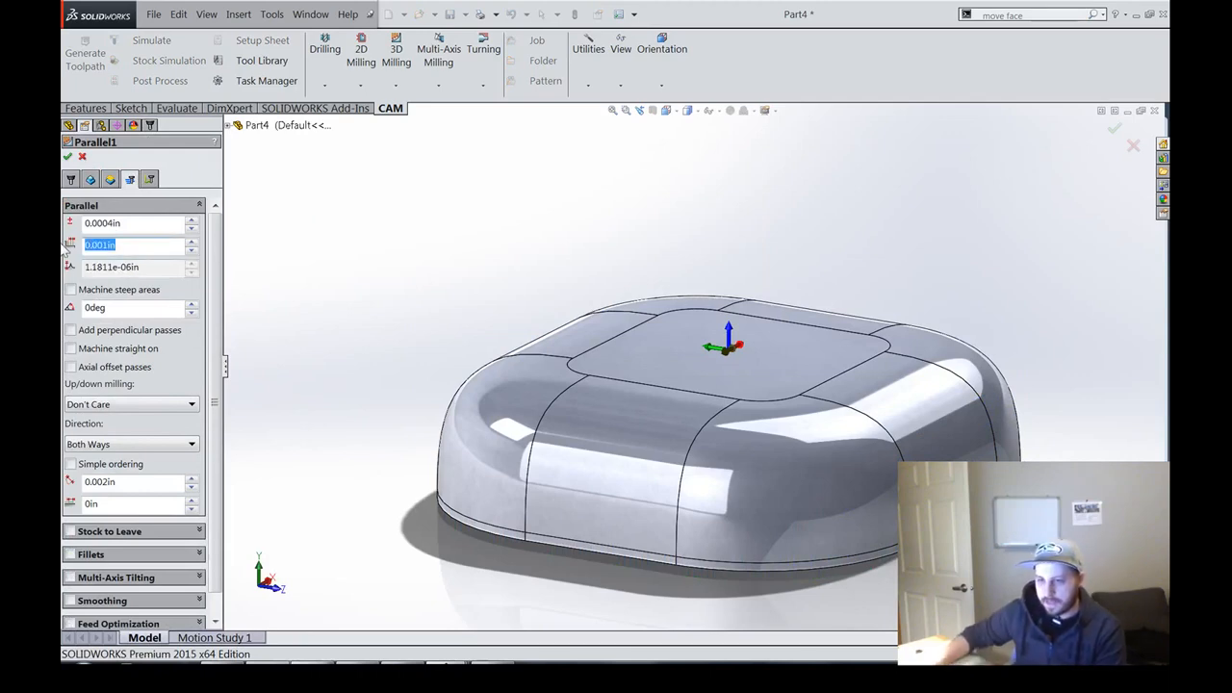
pyautogui.click(67, 156)
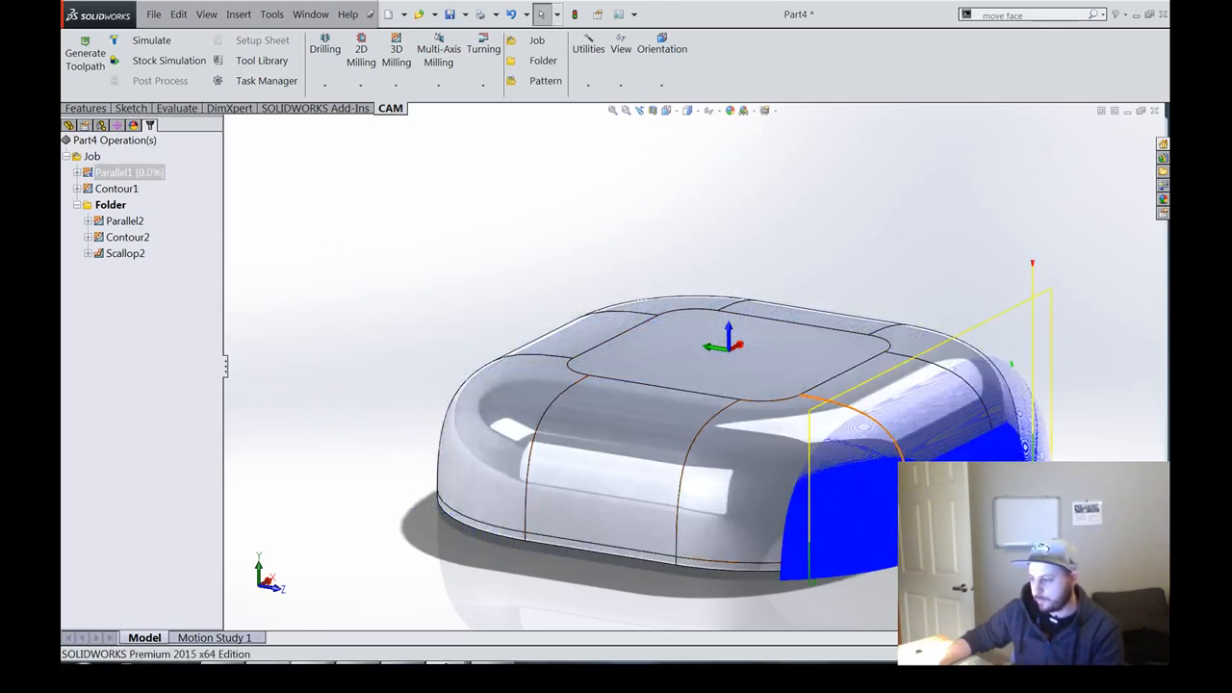
# Step: Inspect the dense Parallel1 passes up close along the lower edge of the steep side wall
pyautogui.scroll(-4, 1049, 589)
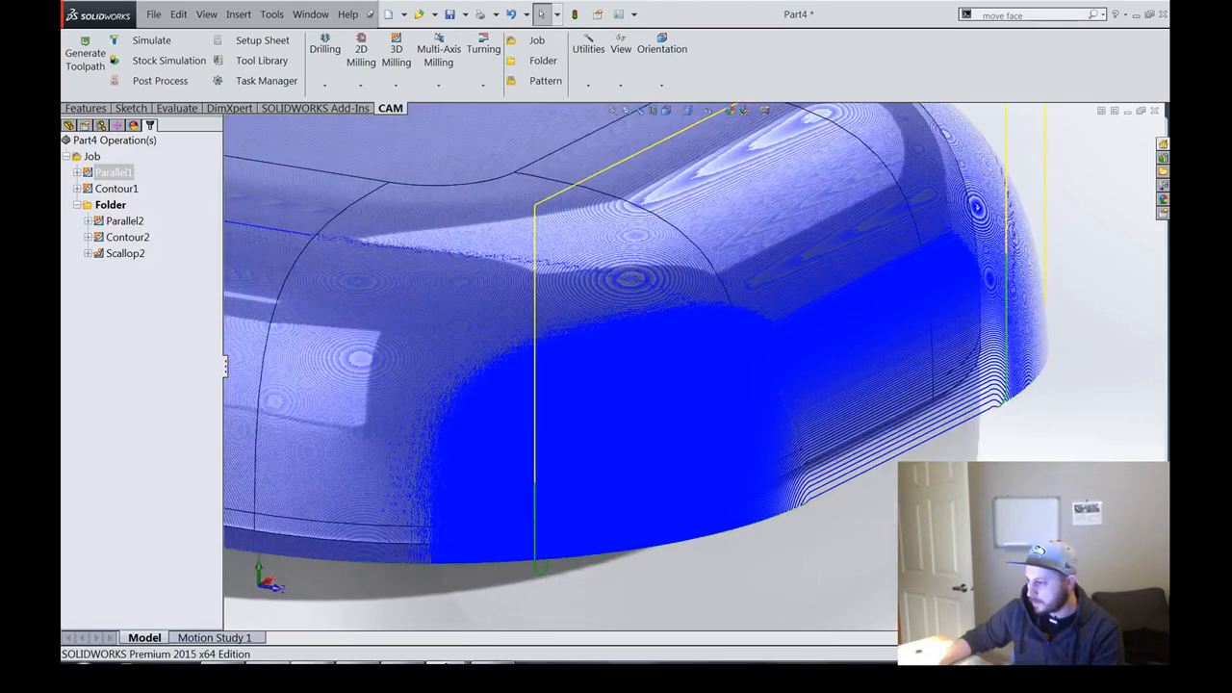
pyautogui.moveTo(948, 525); pyautogui.dragTo(835, 447, button='middle')
pyautogui.scroll(-3, 823, 452)
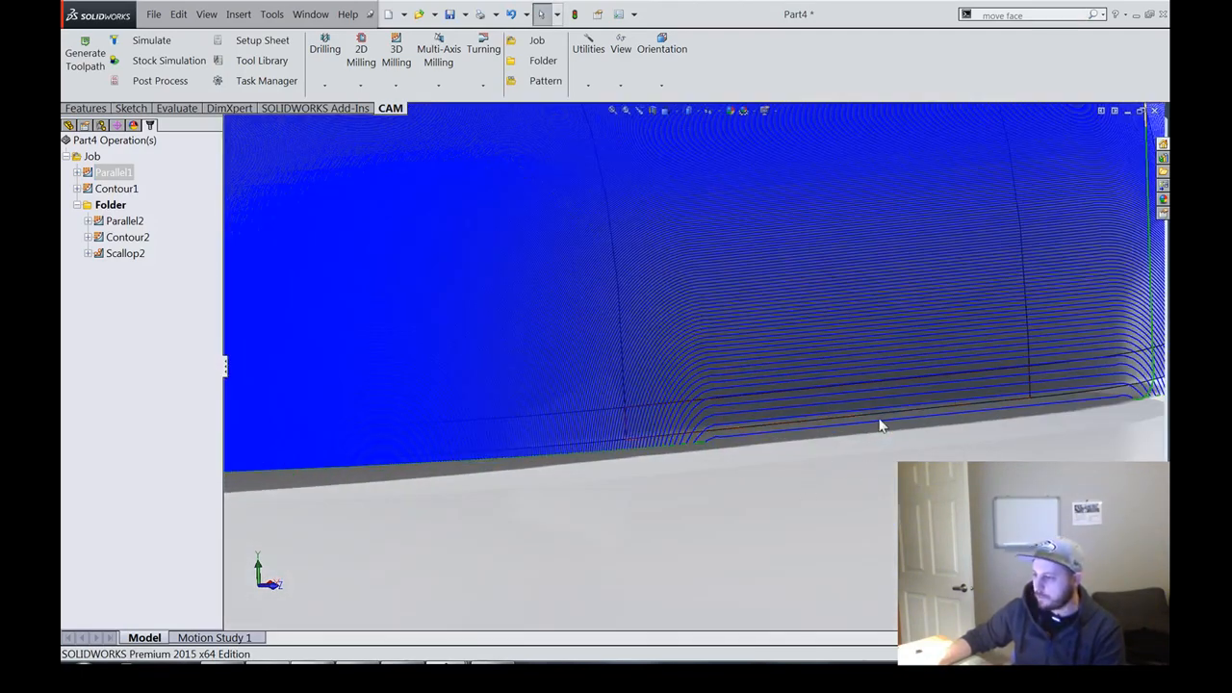
pyautogui.scroll(7, 856, 429)
pyautogui.moveTo(660, 336); pyautogui.dragTo(698, 419, button='middle')
pyautogui.scroll(-3, 349, 327)
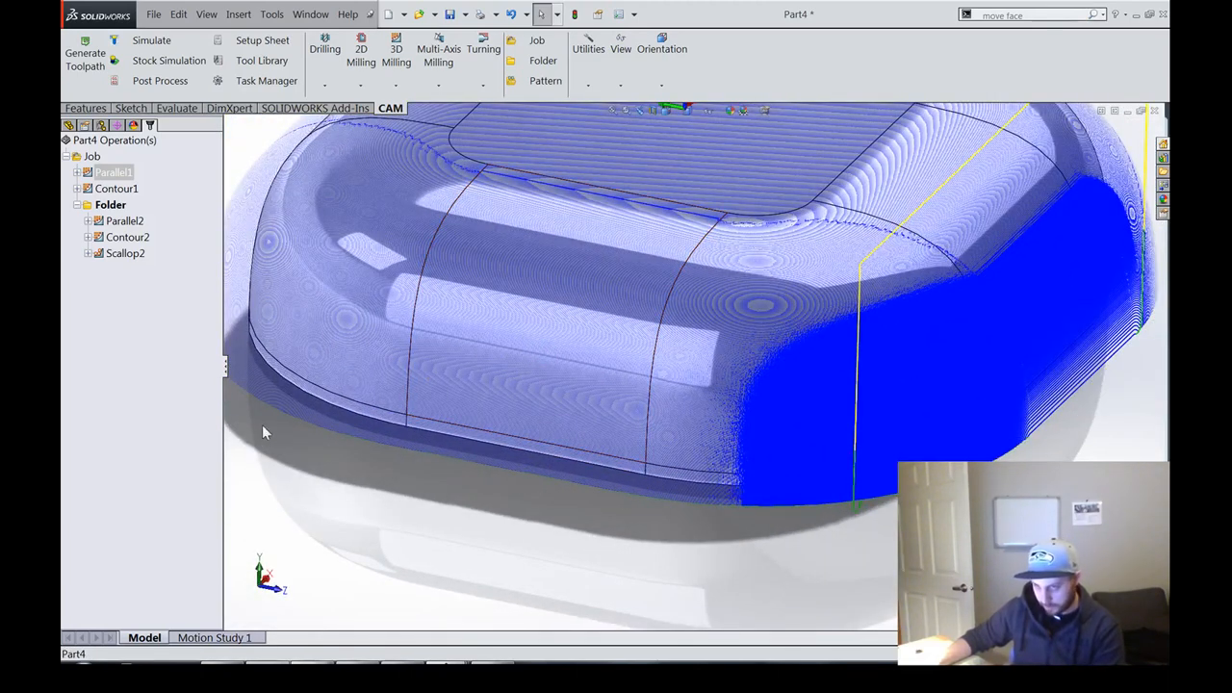
# Step: Reset the Parallel1 stepover to its default of 0.0375 in and regenerate the toolpath
pyautogui.click(119, 303)
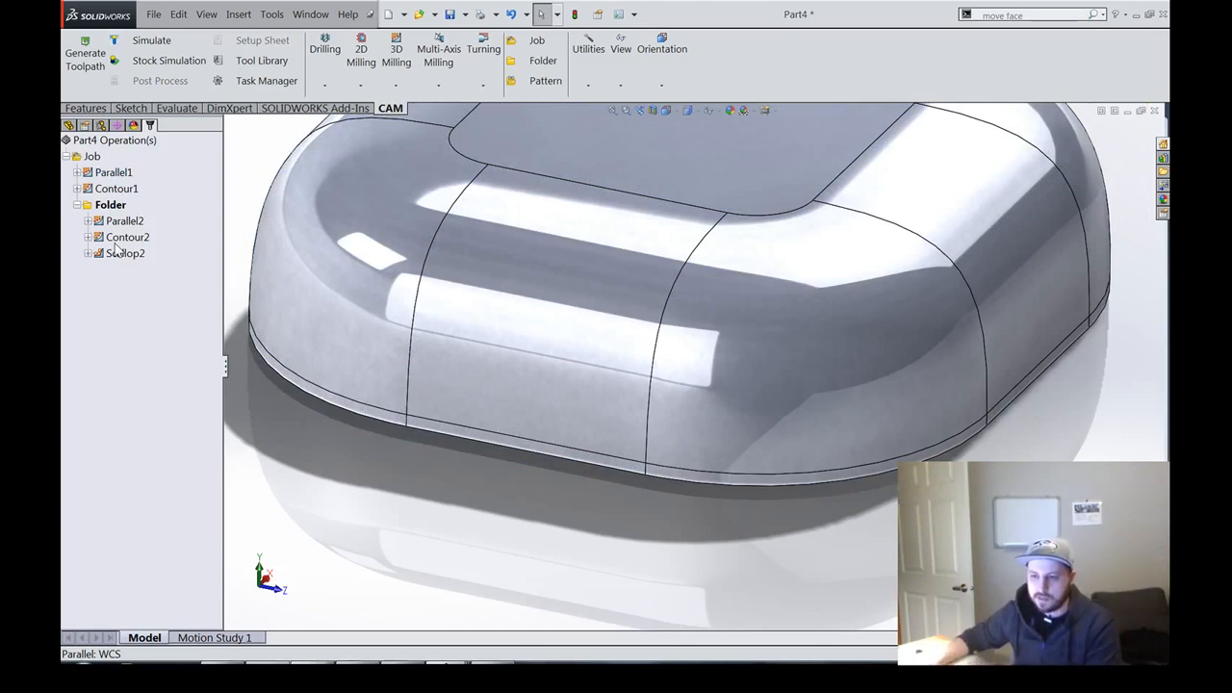
pyautogui.doubleClick(106, 174)
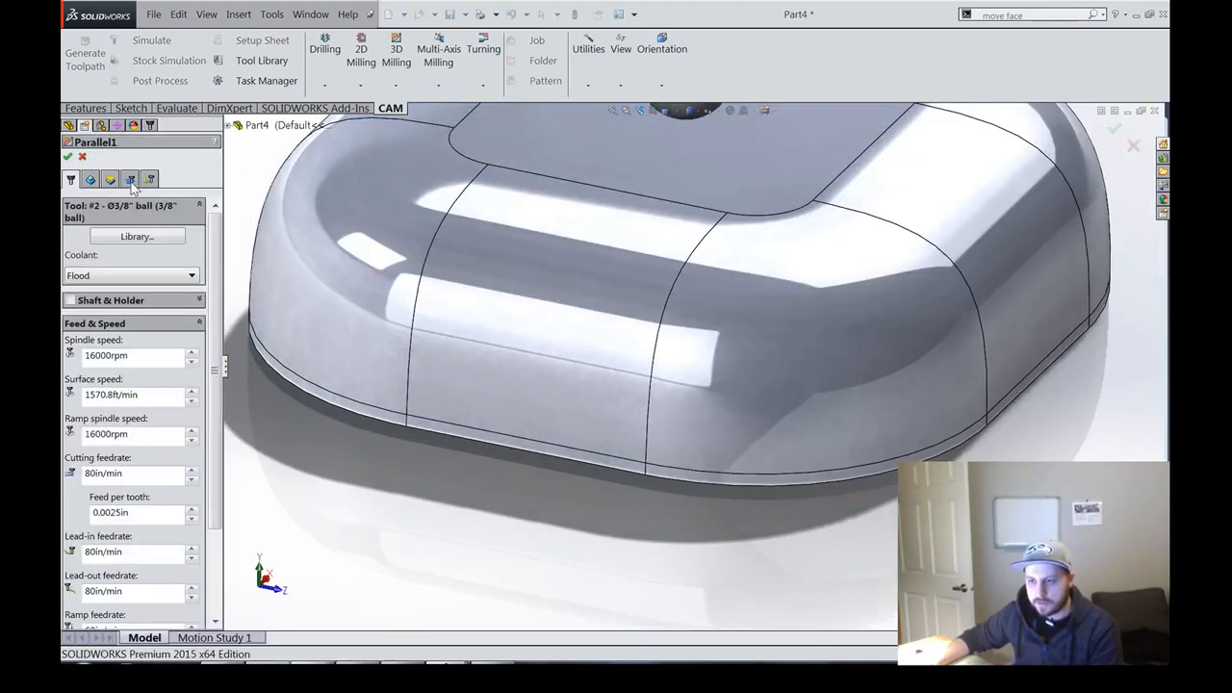
pyautogui.click(130, 180)
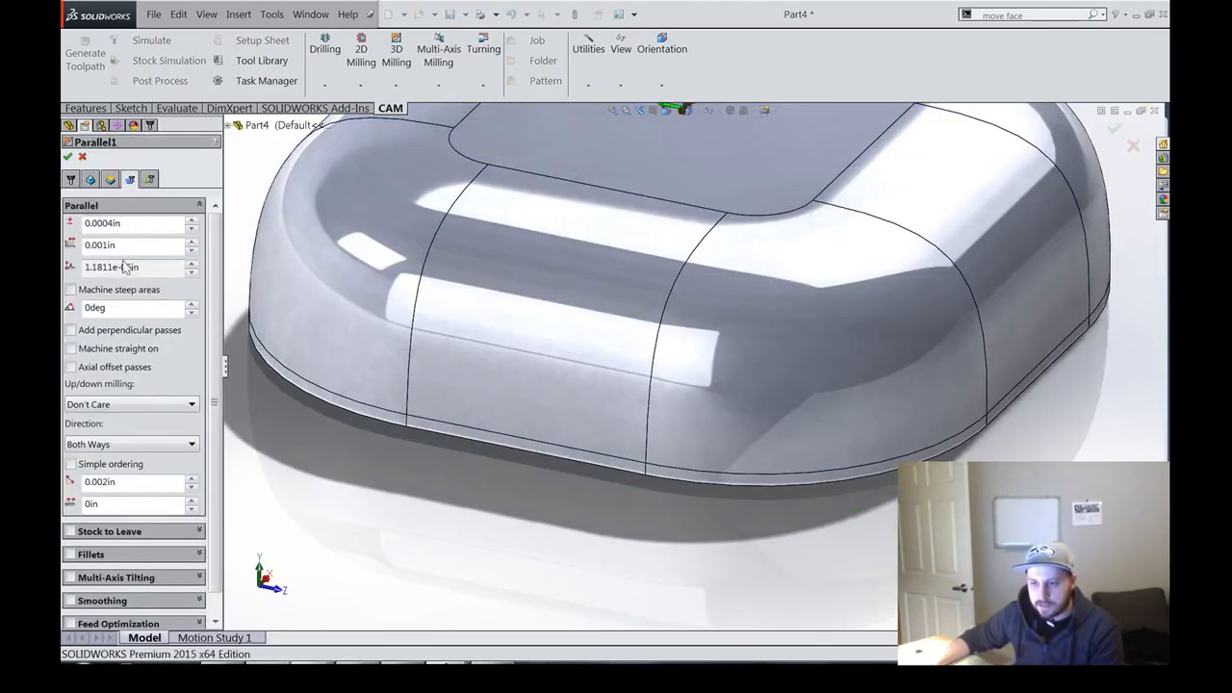
pyautogui.rightClick(122, 252)
pyautogui.click(168, 309)
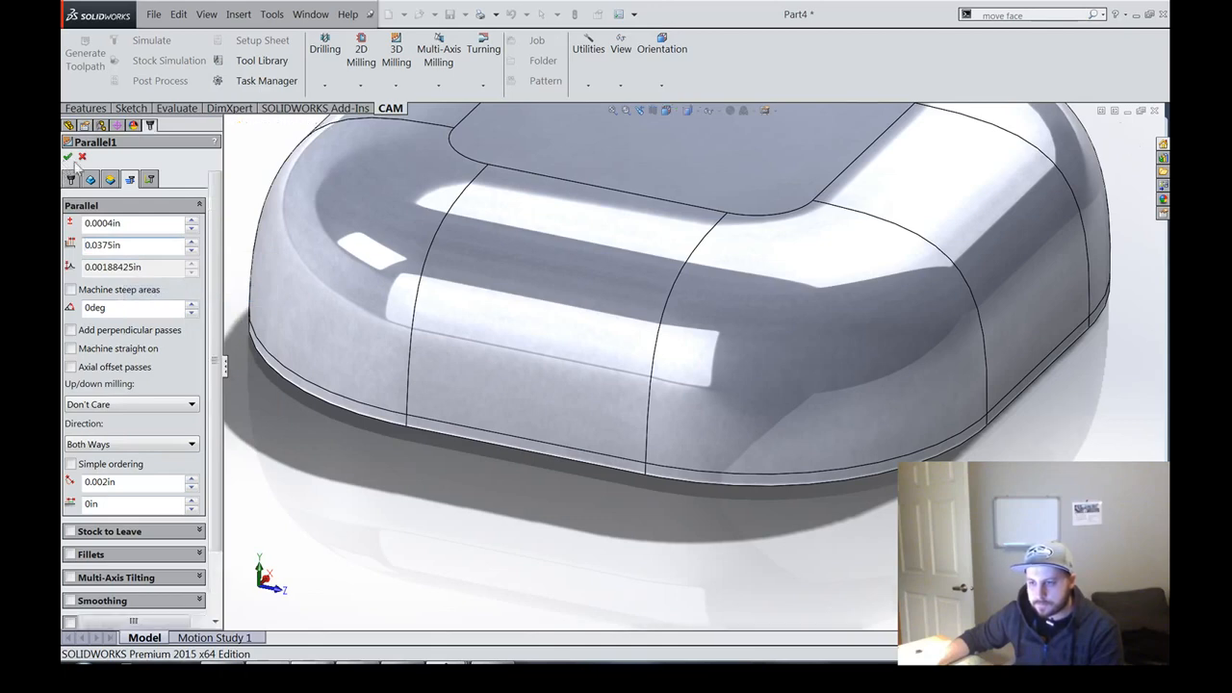
pyautogui.click(67, 156)
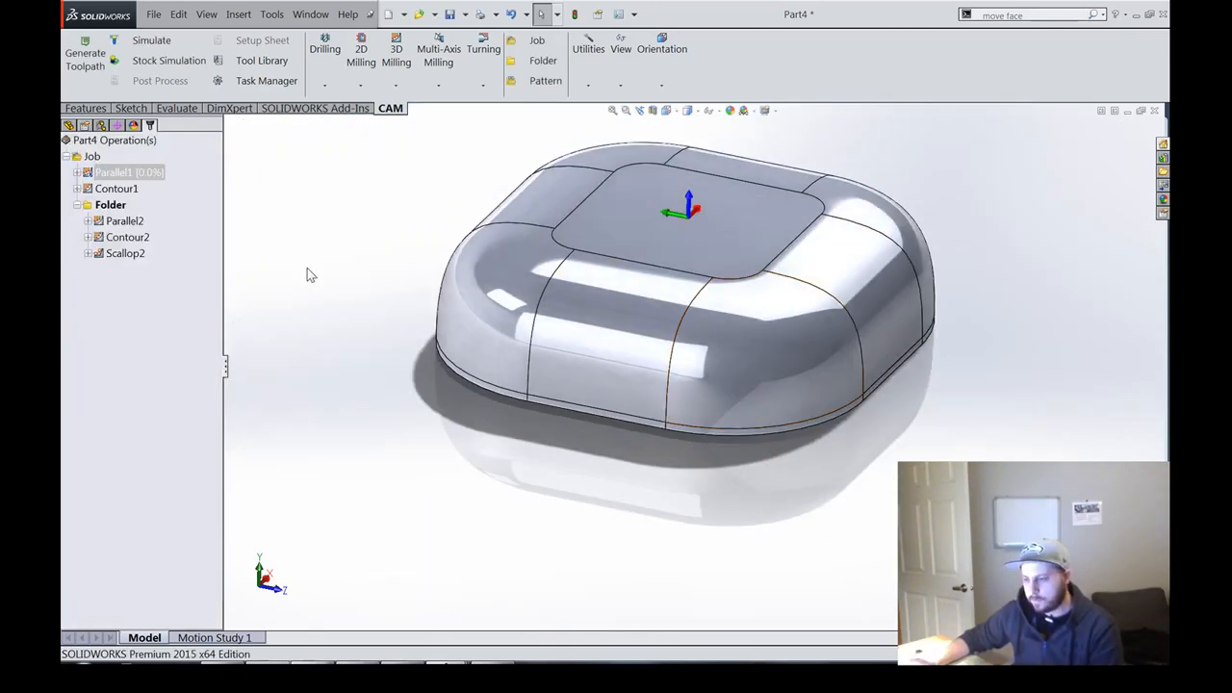
# Step: Review the regenerated Parallel1 toolpath over the whole part, and clear the selection
pyautogui.scroll(2, 685, 268)
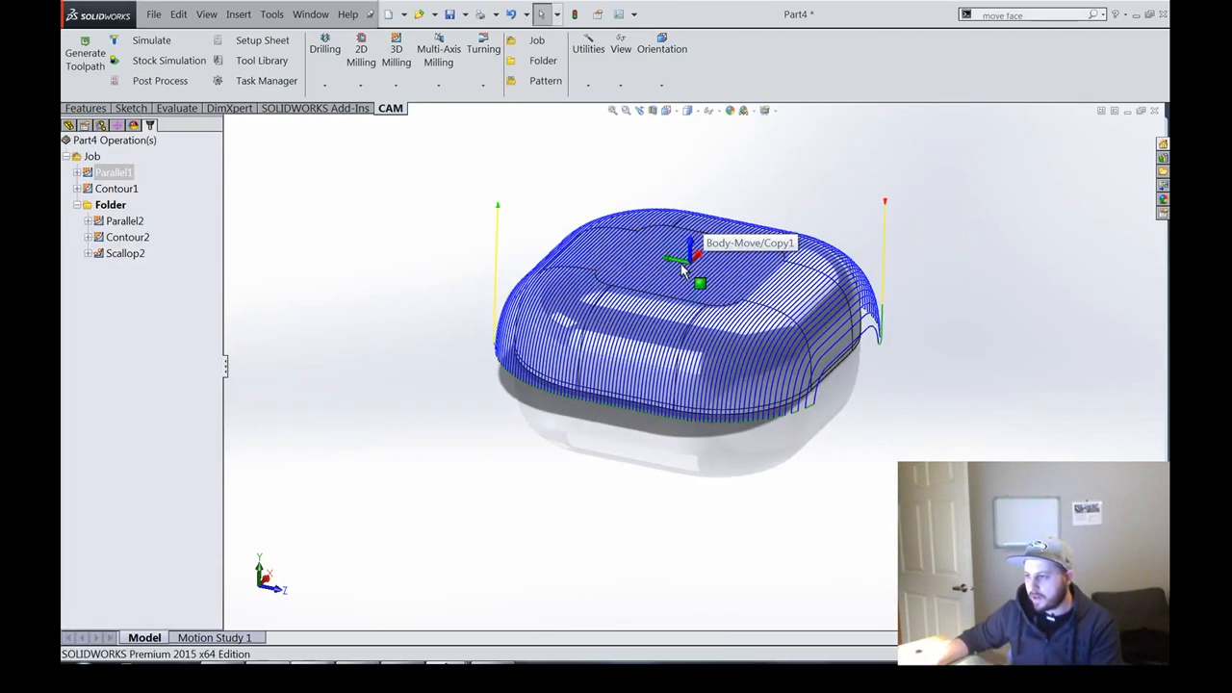
pyautogui.scroll(-2, 683, 270)
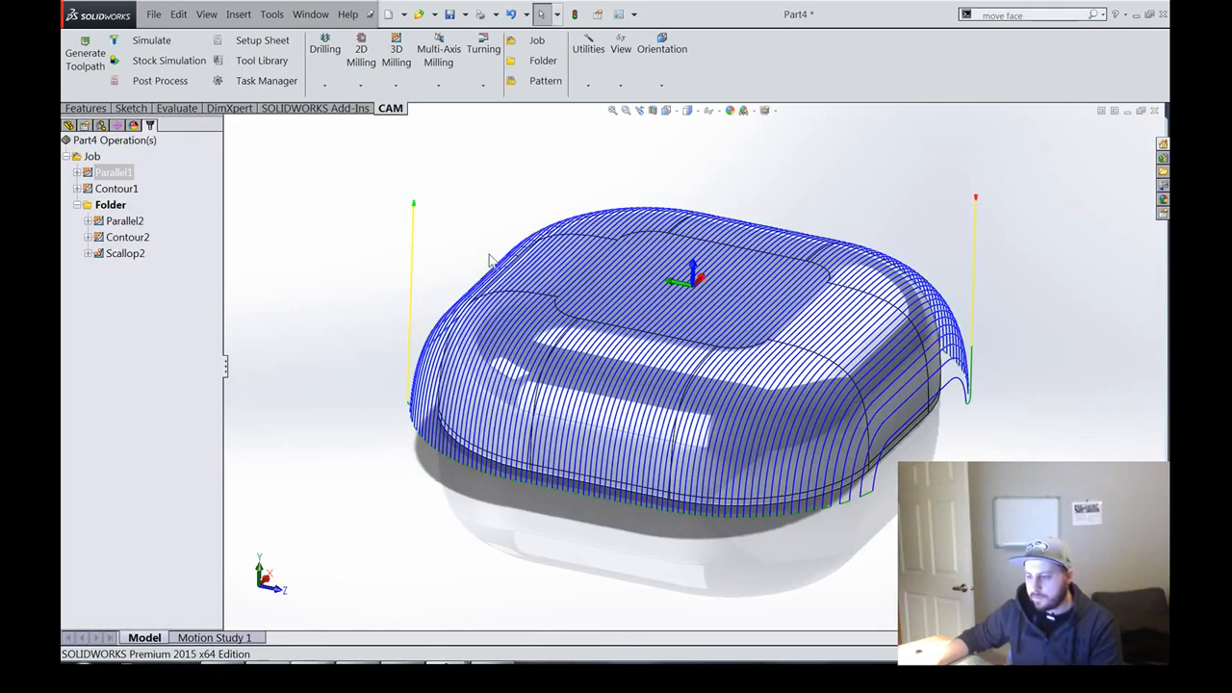
pyautogui.moveTo(630, 348); pyautogui.dragTo(622, 304, button='middle')
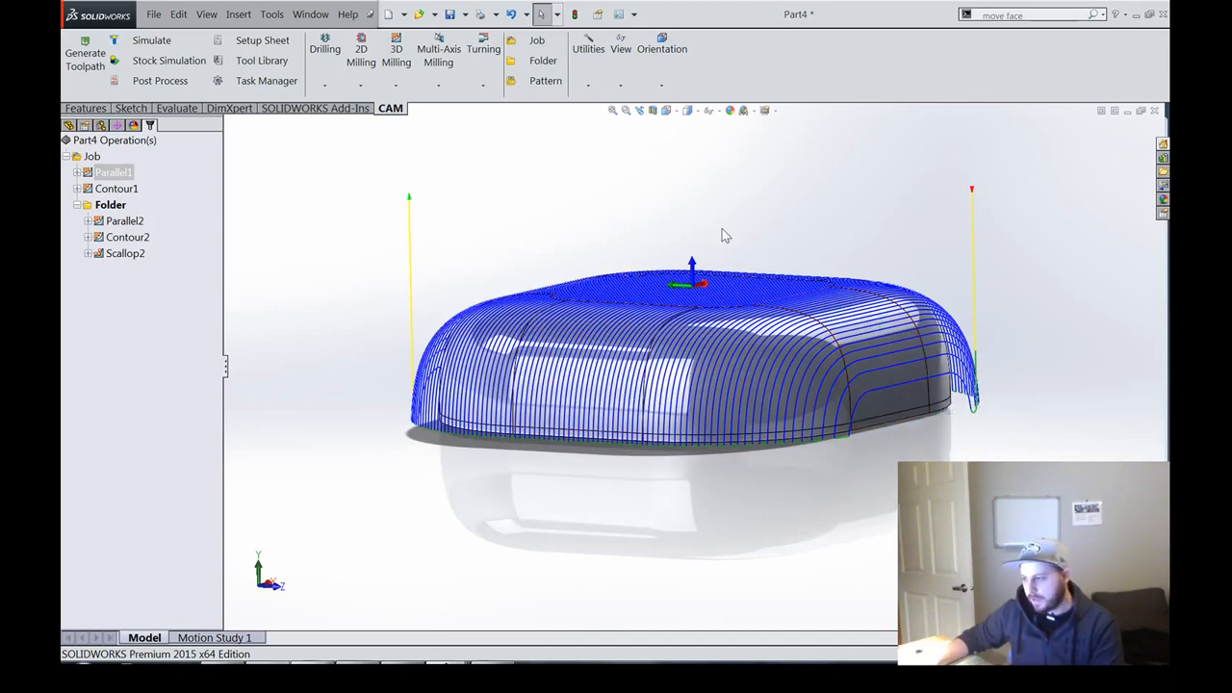
pyautogui.moveTo(725, 236)
pyautogui.mouseDown(button='middle')
pyautogui.moveTo(720, 281)
pyautogui.moveTo(714, 258)
pyautogui.mouseUp(button='middle')
pyautogui.click(105, 311)
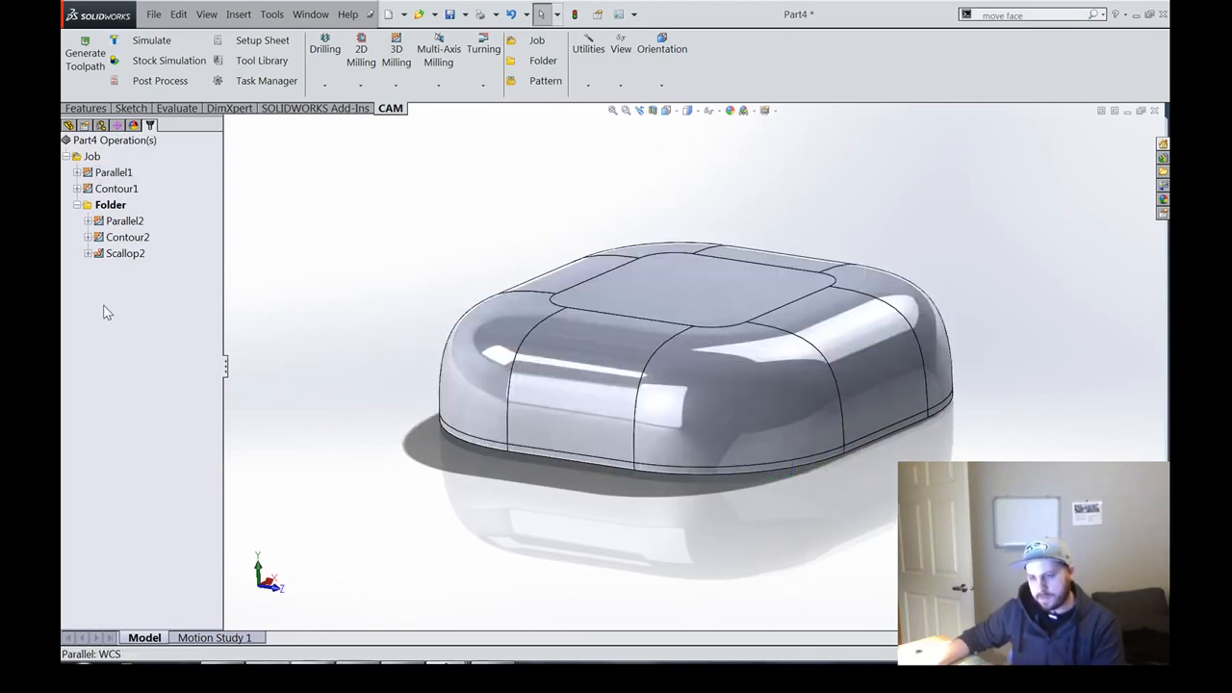
# Step: Display the Contour1 toolpath and examine how its passes are spaced on the side walls and near the top
pyautogui.click(113, 172)
pyautogui.click(116, 188)
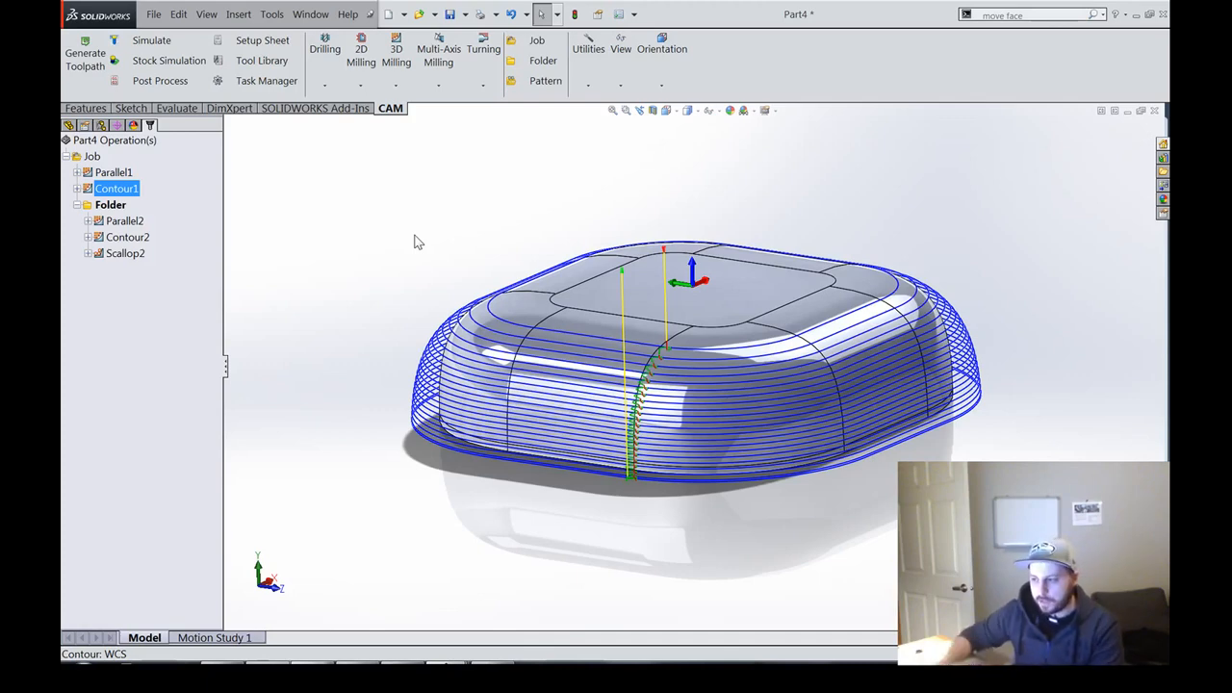
pyautogui.press('Up')
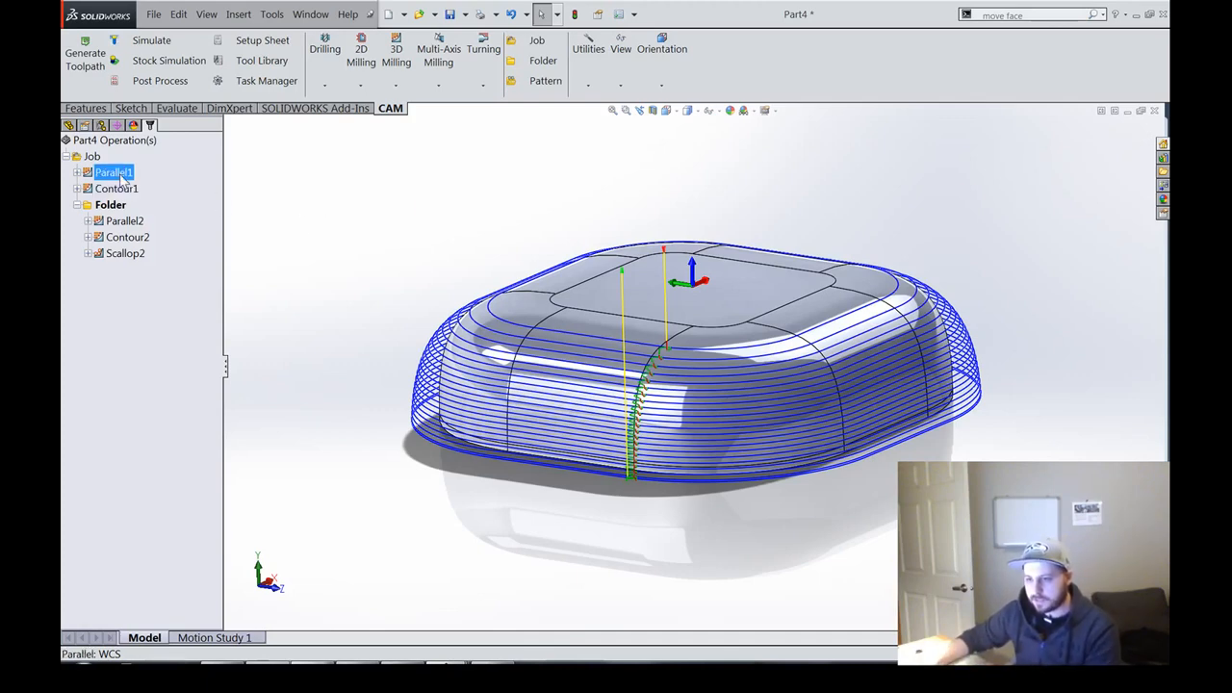
pyautogui.press('Down')
pyautogui.moveTo(798, 352); pyautogui.dragTo(658, 362, button='middle')
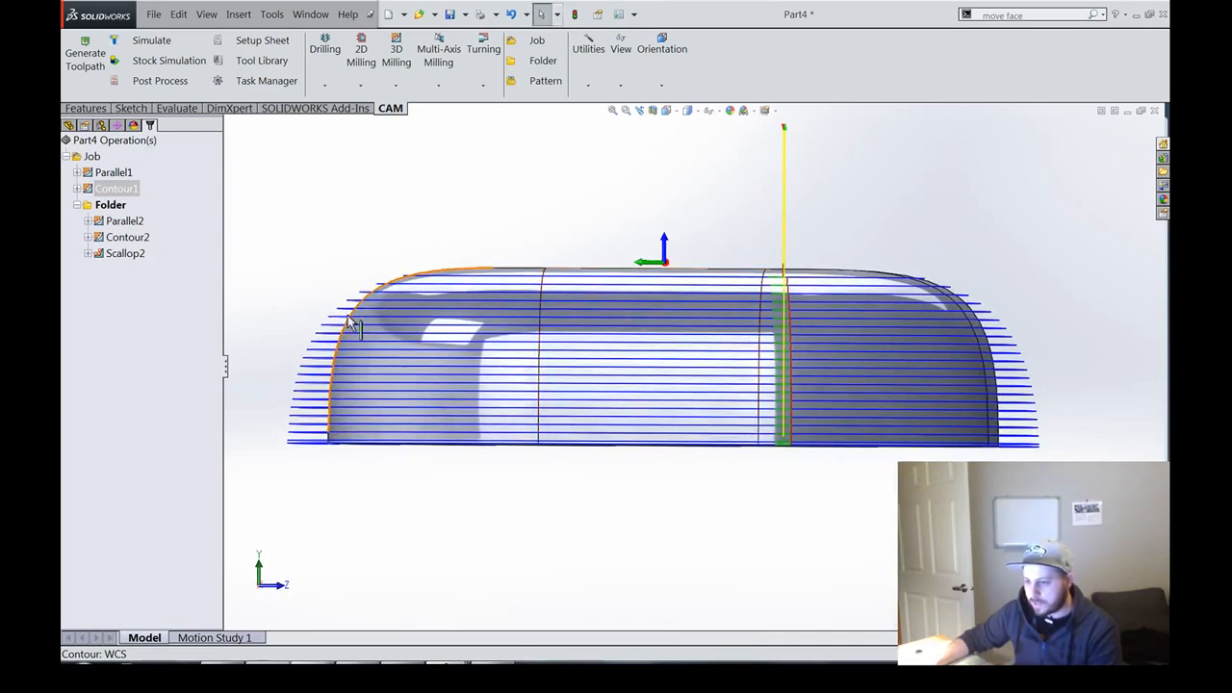
pyautogui.moveTo(545, 353); pyautogui.dragTo(760, 367, button='middle')
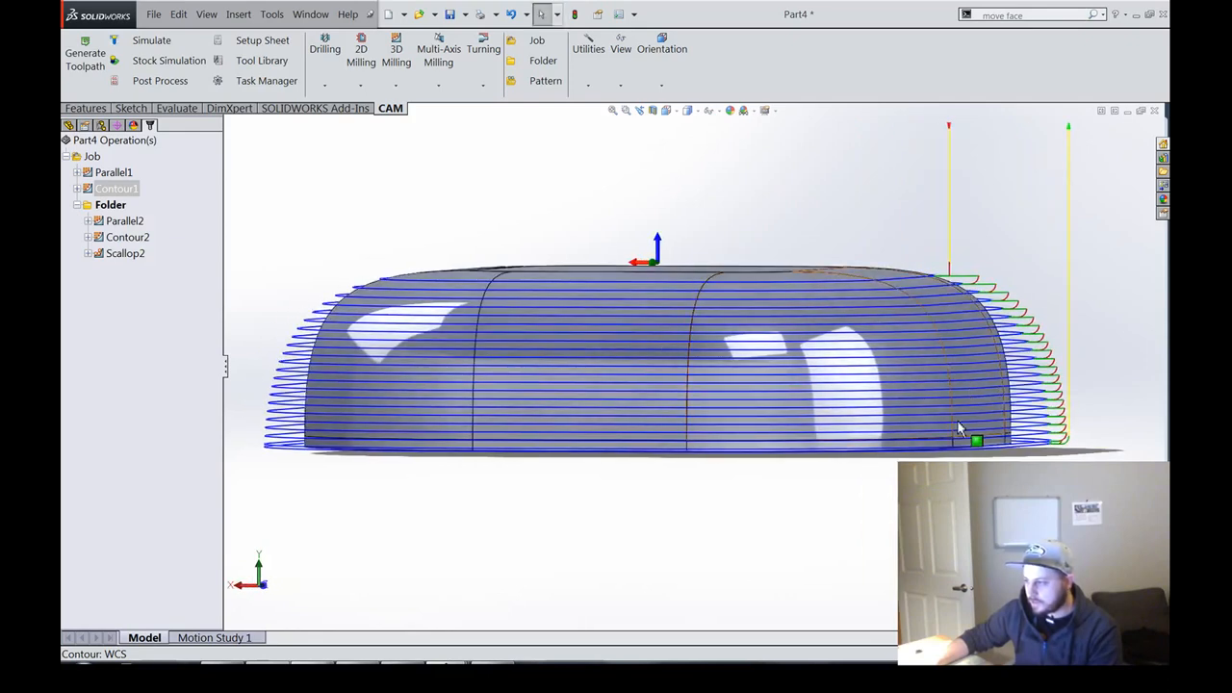
pyautogui.moveTo(351, 359); pyautogui.dragTo(394, 304, button='middle')
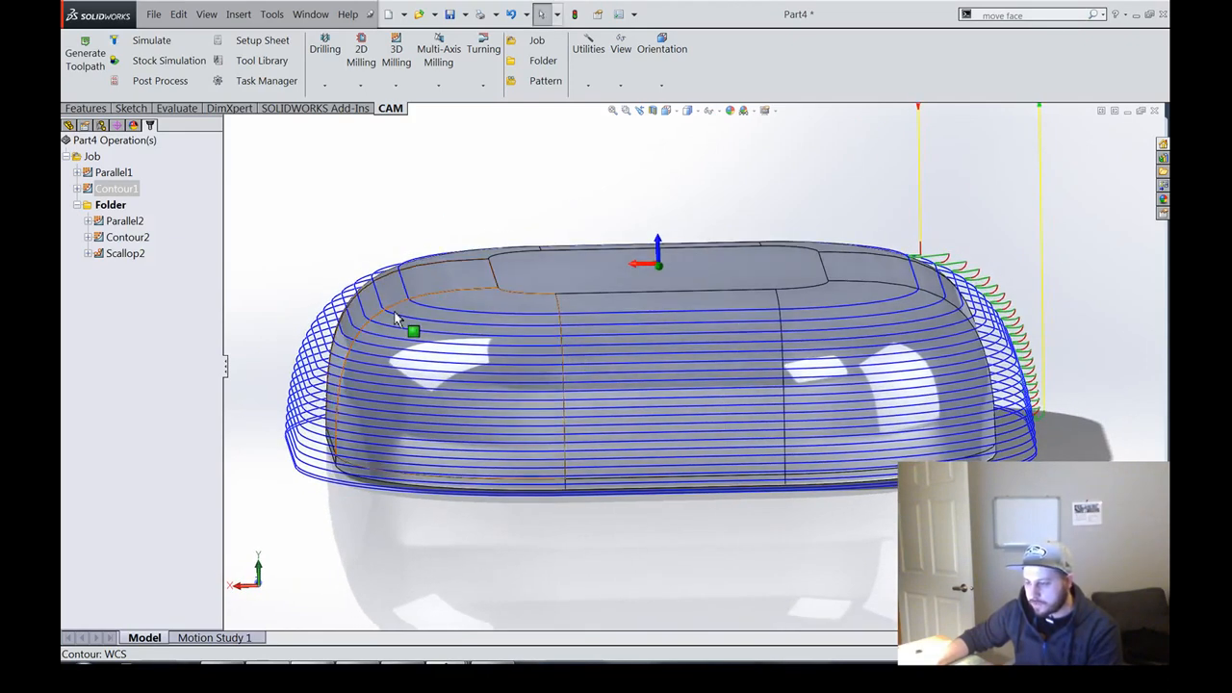
pyautogui.moveTo(487, 371); pyautogui.dragTo(472, 304, button='middle')
# Step: Run the stock simulation of Contour1 through to its end and dismiss the simulation events report
pyautogui.click(164, 59)
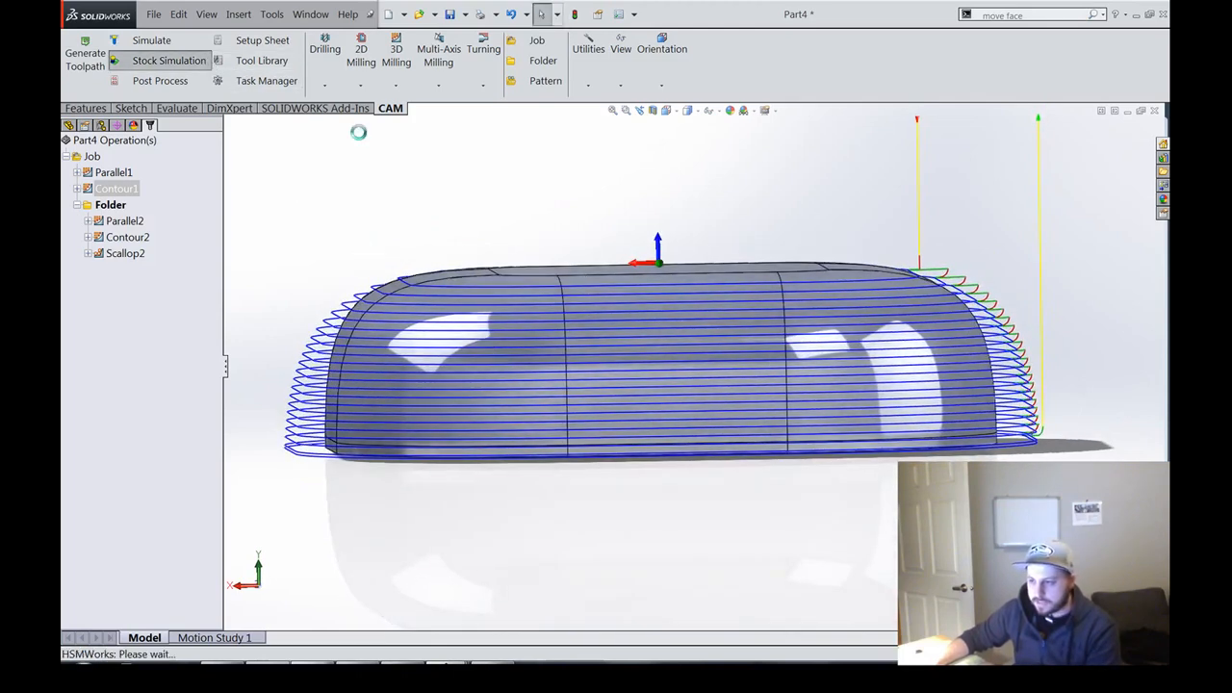
pyautogui.click(155, 210)
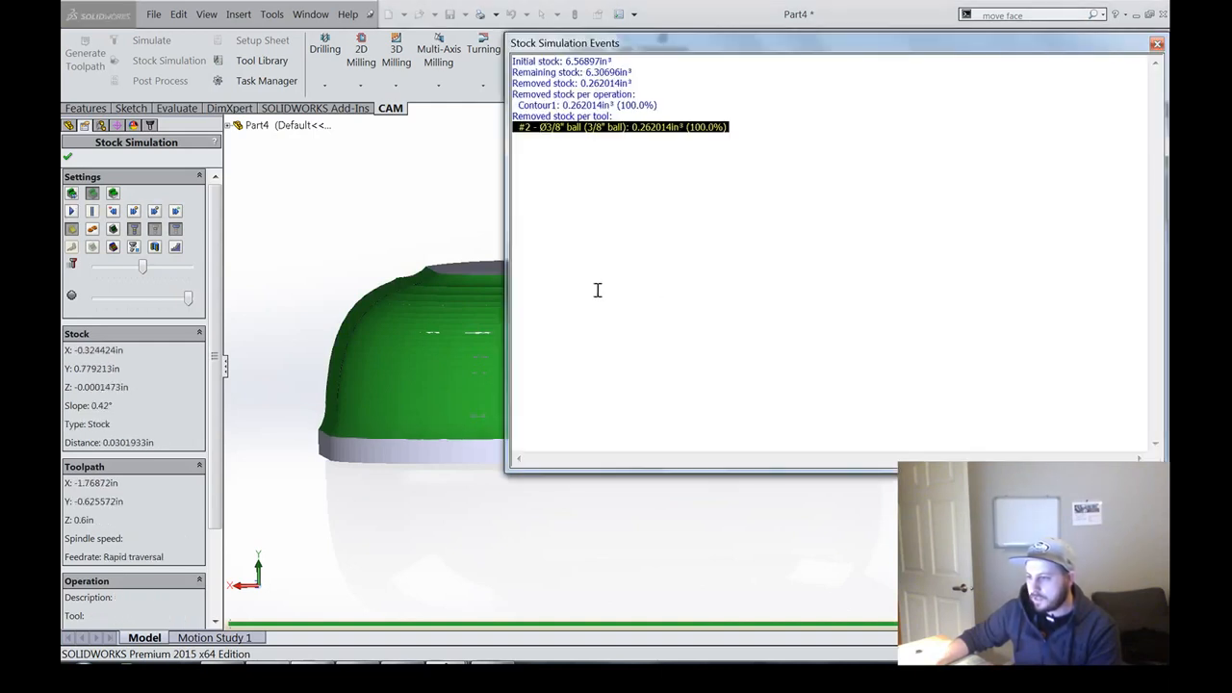
pyautogui.click(1157, 43)
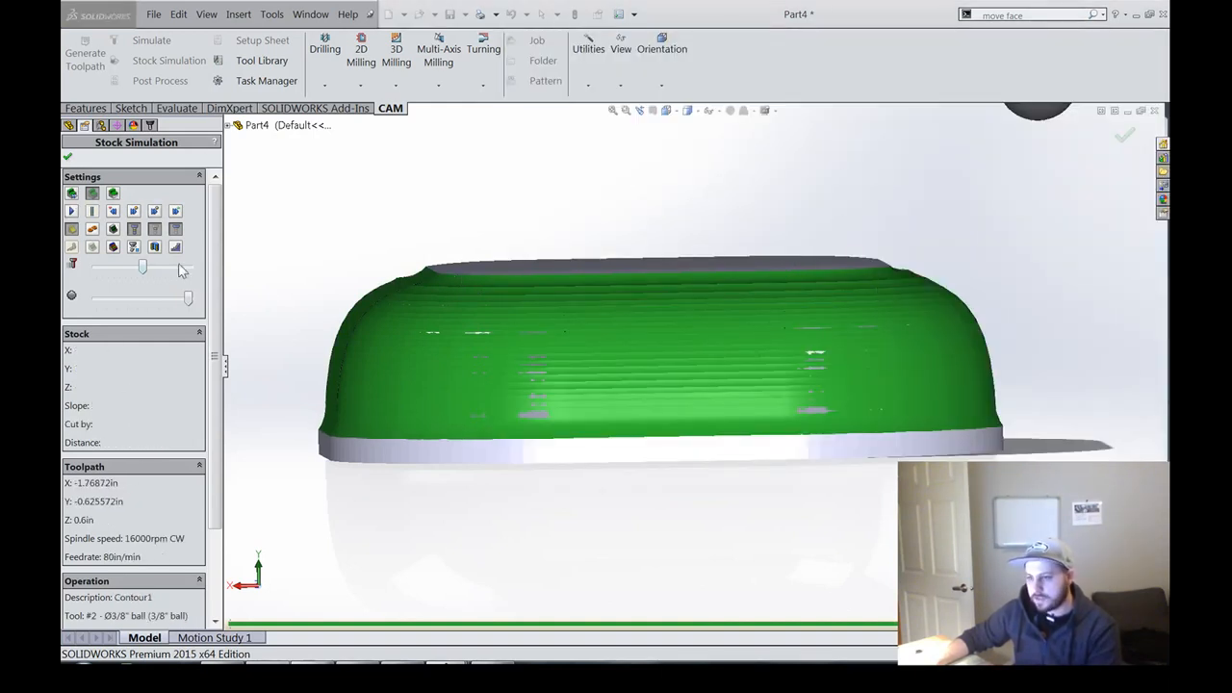
# Step: Close the Contour1 stock simulation, review its toolpath from above the part, and clear the selection
pyautogui.click(66, 157)
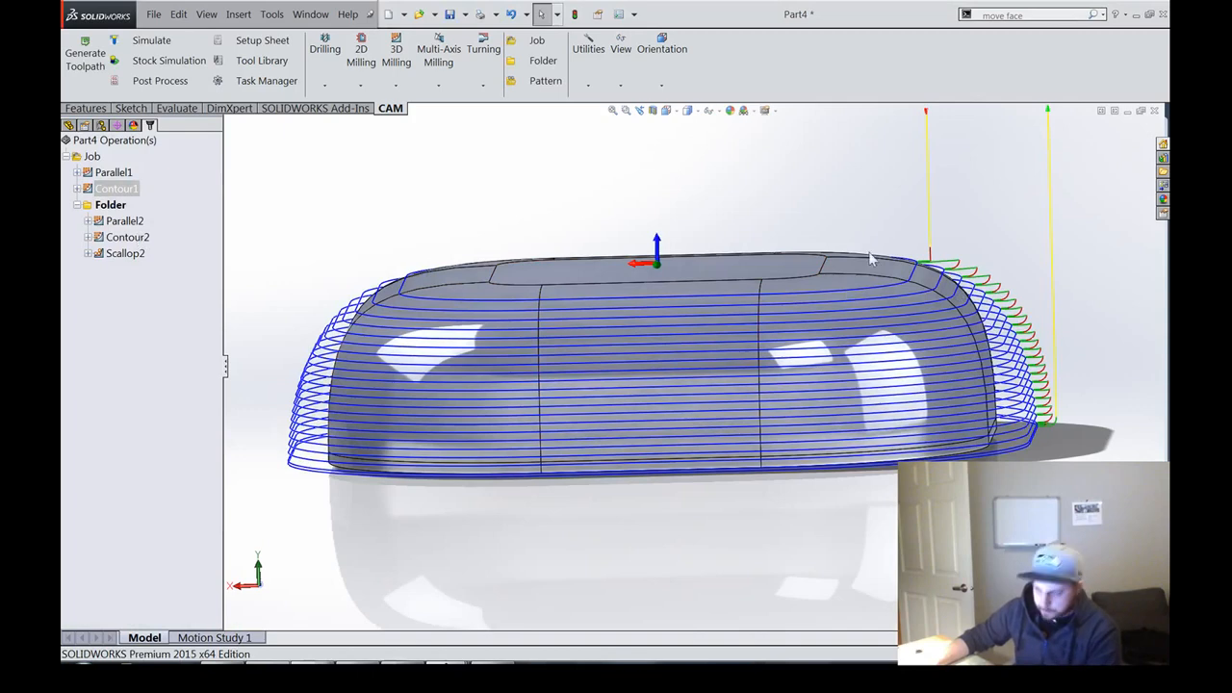
pyautogui.moveTo(869, 258); pyautogui.dragTo(513, 313, button='middle')
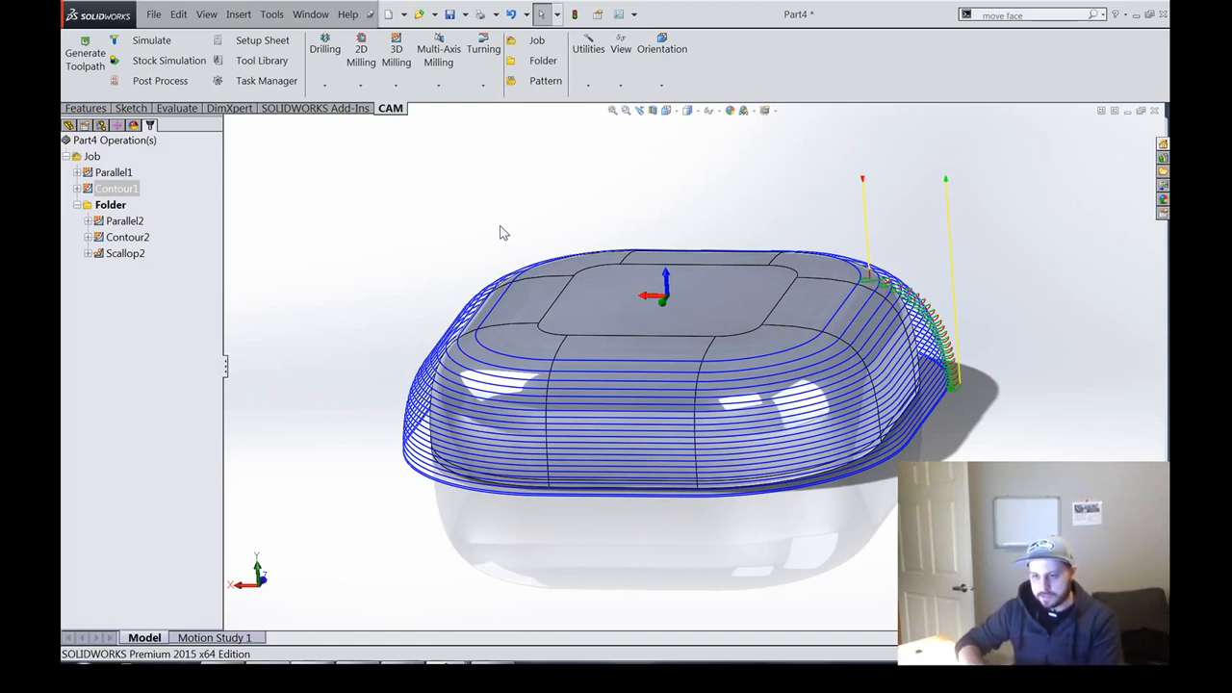
pyautogui.click(145, 299)
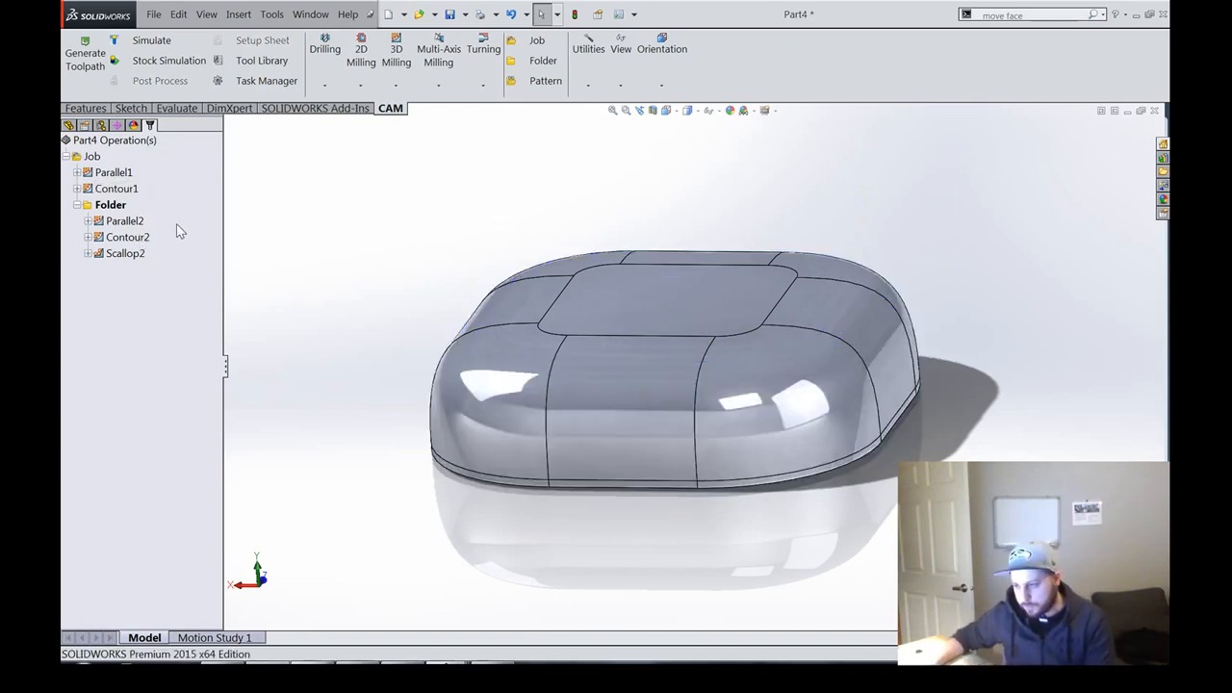
# Step: Display the Parallel1 and Contour1 toolpaths together, examine how they overlap on the walls and corners, and clear the selection
pyautogui.click(120, 172)
pyautogui.keyDown('shift'); pyautogui.click(126, 189); pyautogui.keyUp('shift')
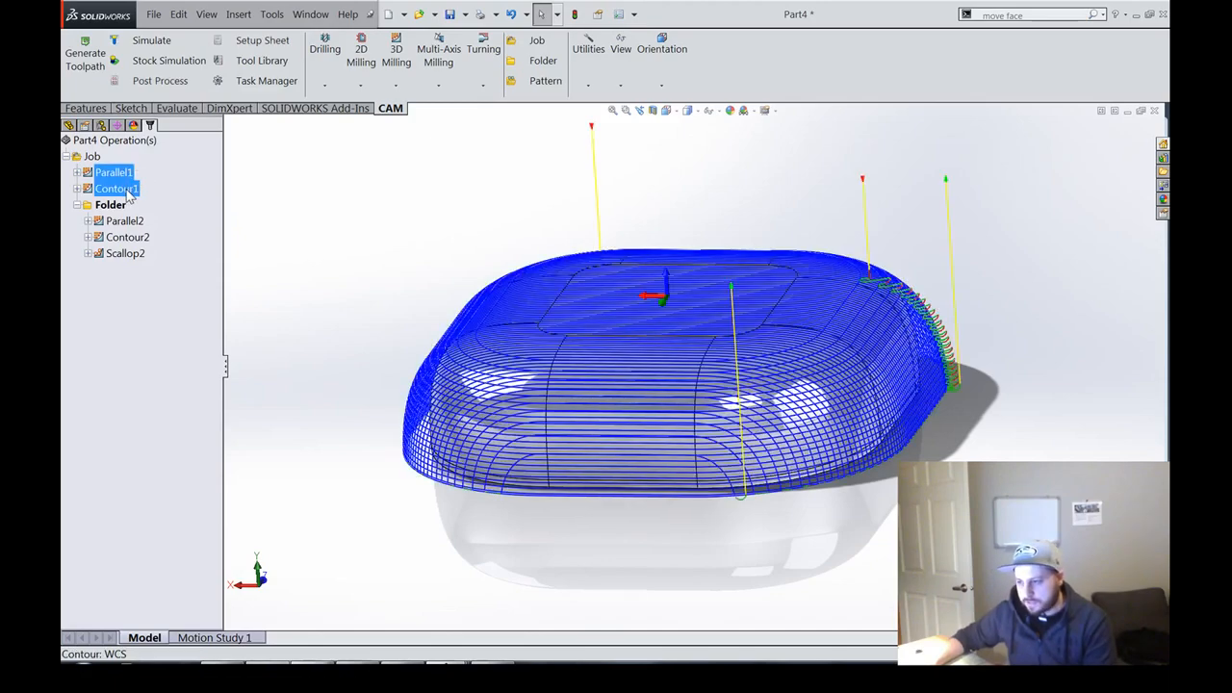
pyautogui.moveTo(778, 384); pyautogui.dragTo(512, 416, button='middle')
pyautogui.scroll(-4, 608, 405)
pyautogui.moveTo(607, 405); pyautogui.dragTo(456, 311, button='middle')
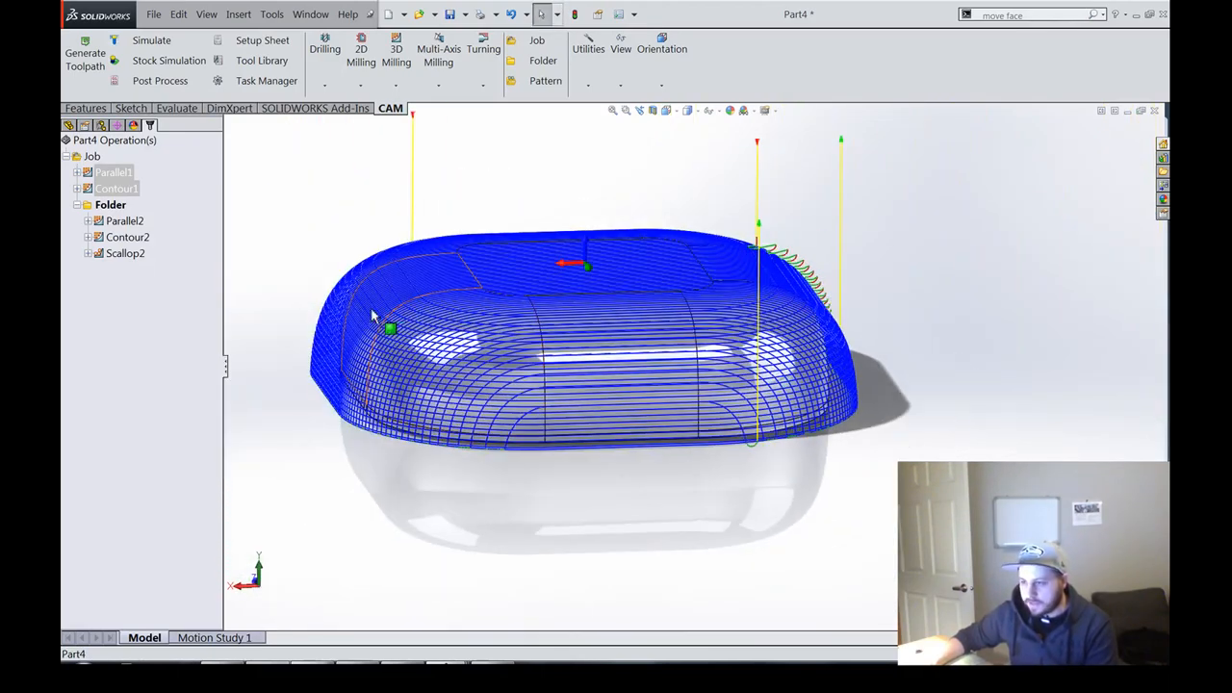
pyautogui.moveTo(567, 281); pyautogui.dragTo(564, 325, button='middle')
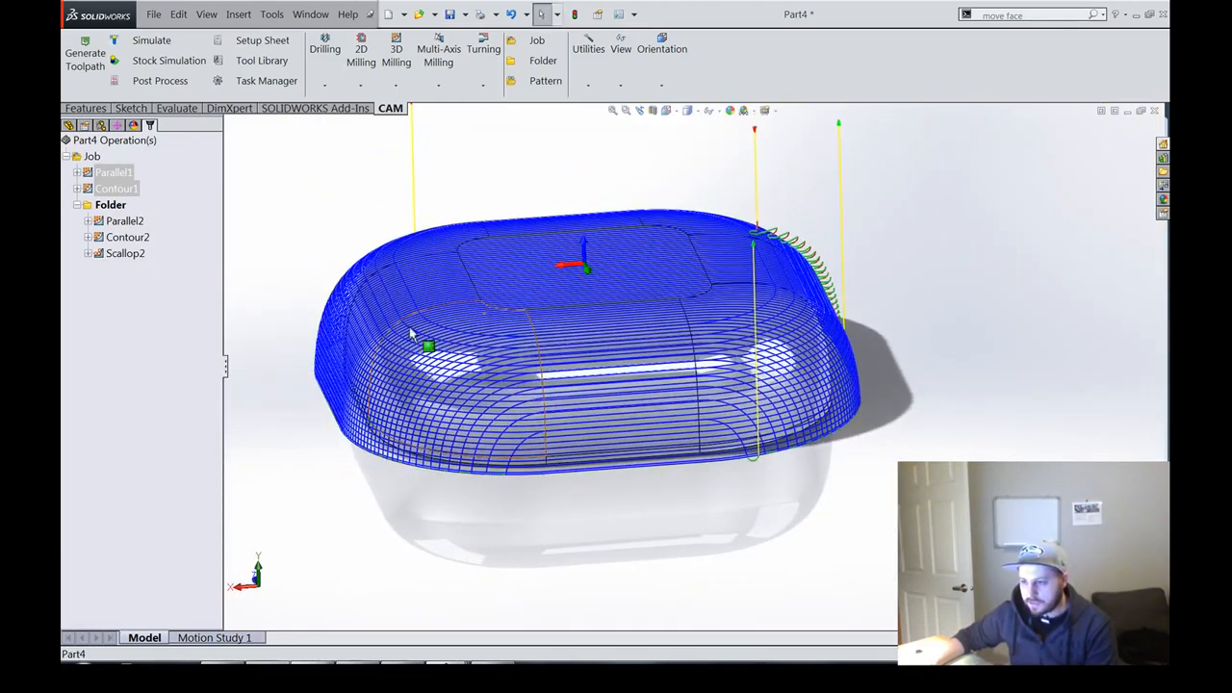
pyautogui.scroll(-1, 412, 333)
pyautogui.click(159, 343)
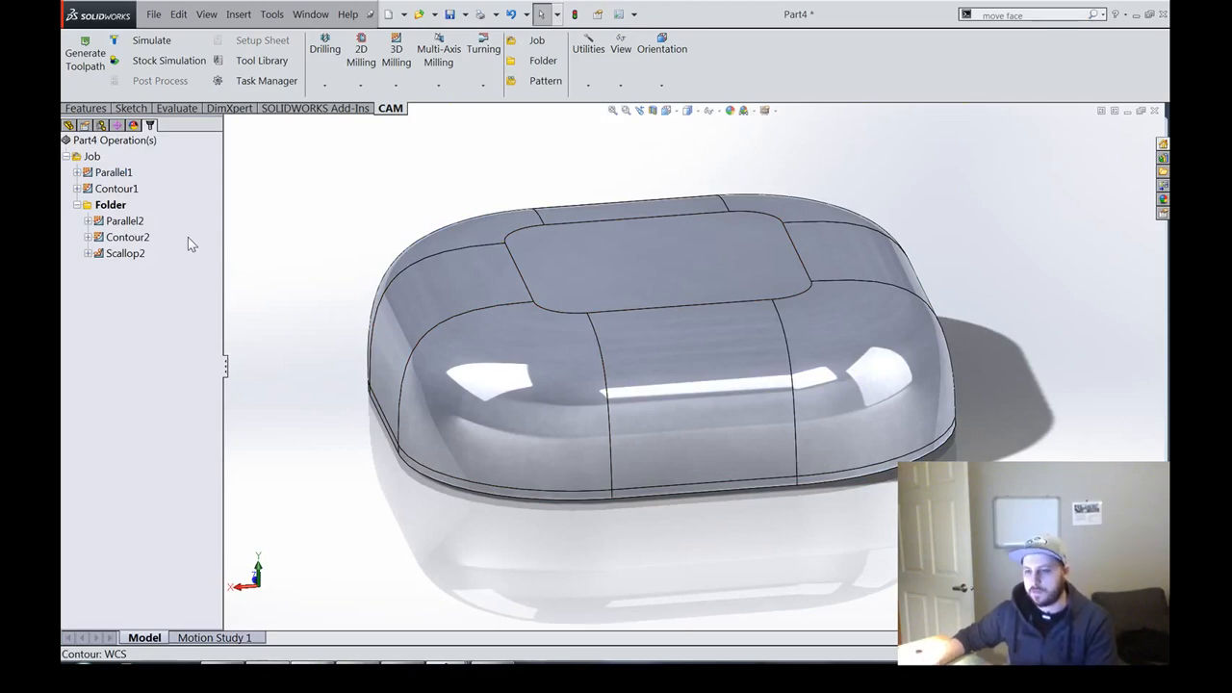
# Step: Display the Parallel2 and Contour2 toolpaths together and examine where the two meet around the rounded edge
pyautogui.moveTo(180, 215); pyautogui.dragTo(142, 234)
pyautogui.moveTo(627, 340)
pyautogui.mouseDown(button='middle')
pyautogui.moveTo(620, 379)
pyautogui.moveTo(621, 359)
pyautogui.mouseUp(button='middle')
pyautogui.scroll(2, 616, 364)
pyautogui.scroll(-2, 500, 390)
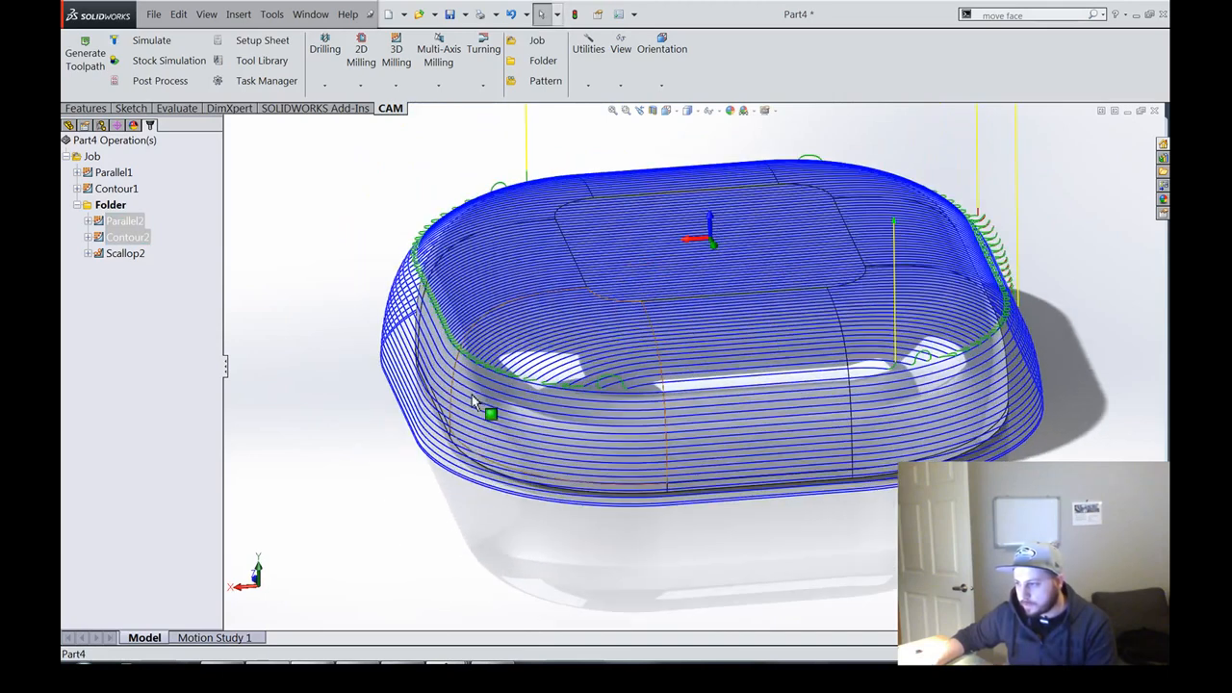
pyautogui.moveTo(522, 404); pyautogui.dragTo(526, 341, button='middle')
pyautogui.scroll(-2, 412, 349)
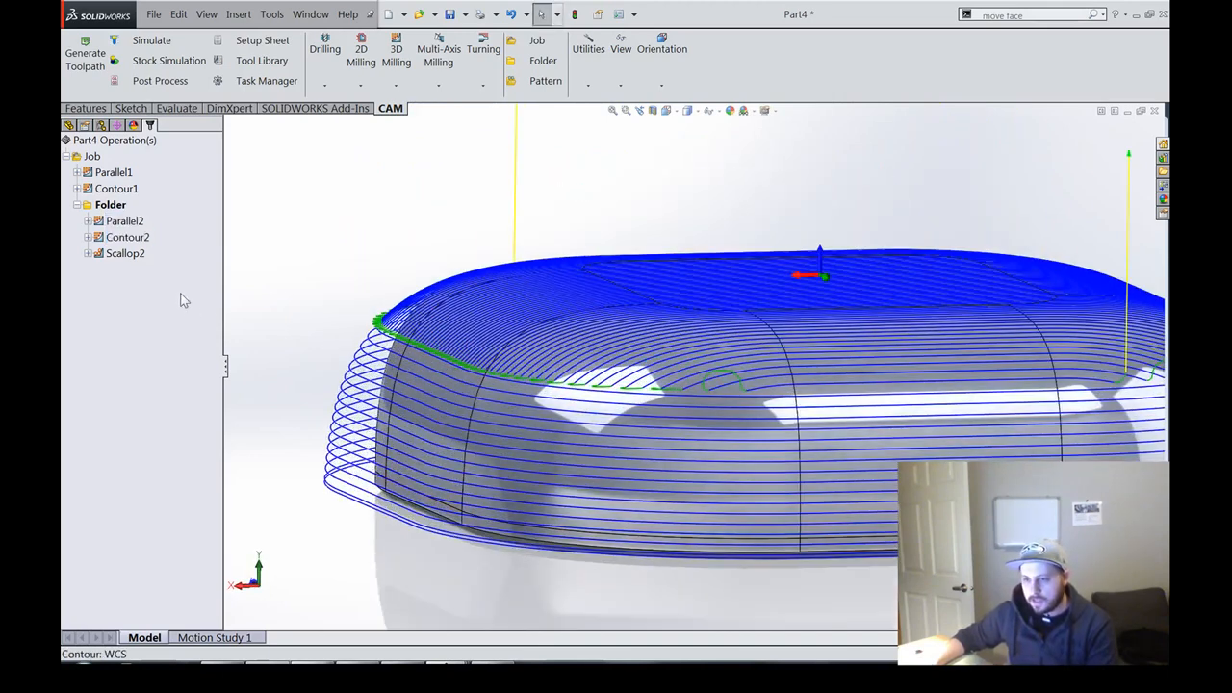
# Step: Open Parallel2 for editing, review the slope limits in its geometry settings, and close it without changing any values
pyautogui.click(125, 221)
pyautogui.rightClick(125, 223)
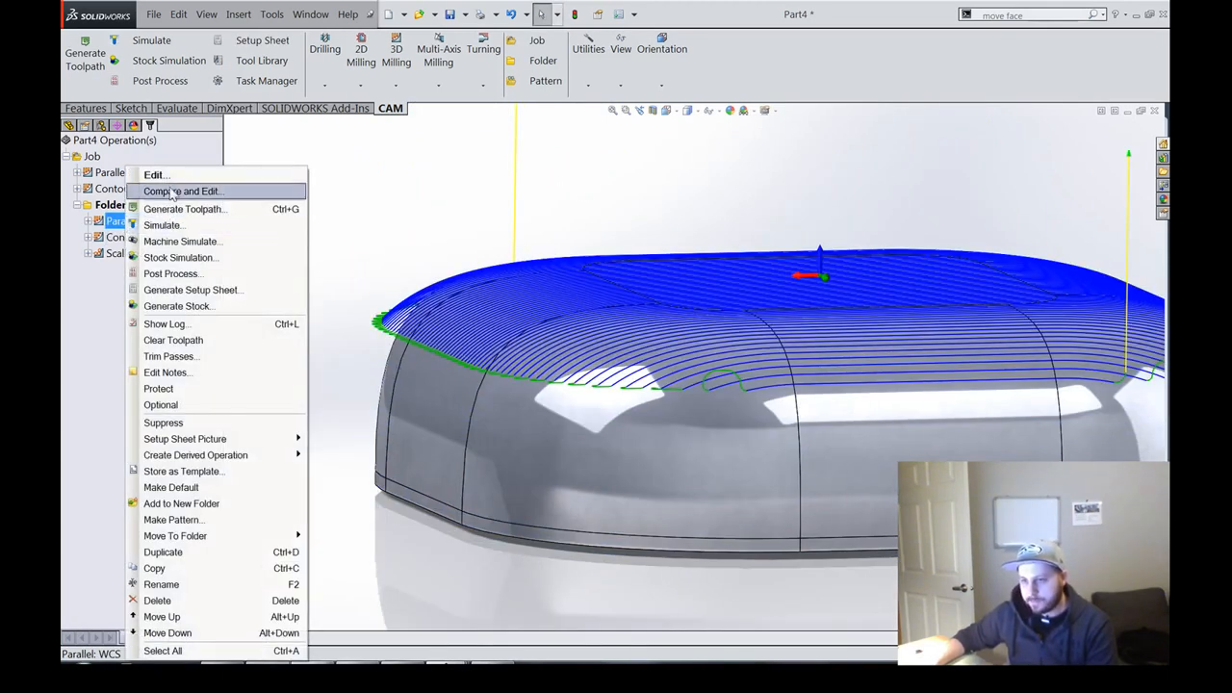
pyautogui.click(154, 174)
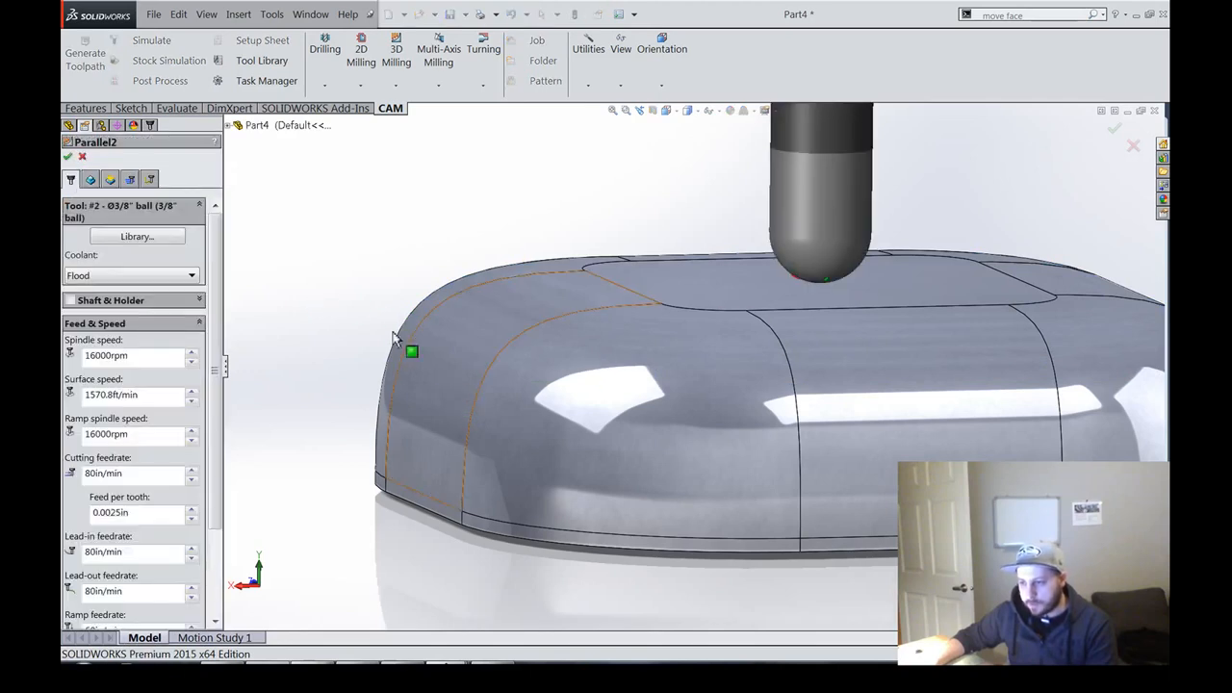
pyautogui.click(90, 181)
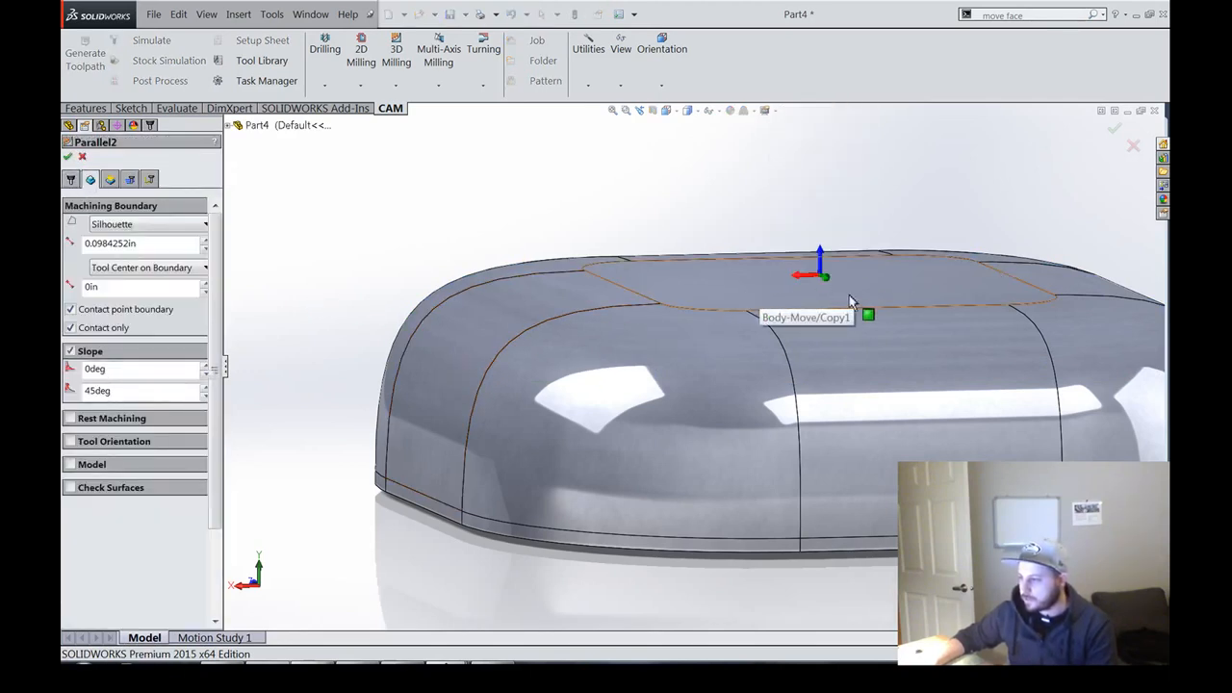
pyautogui.click(929, 285)
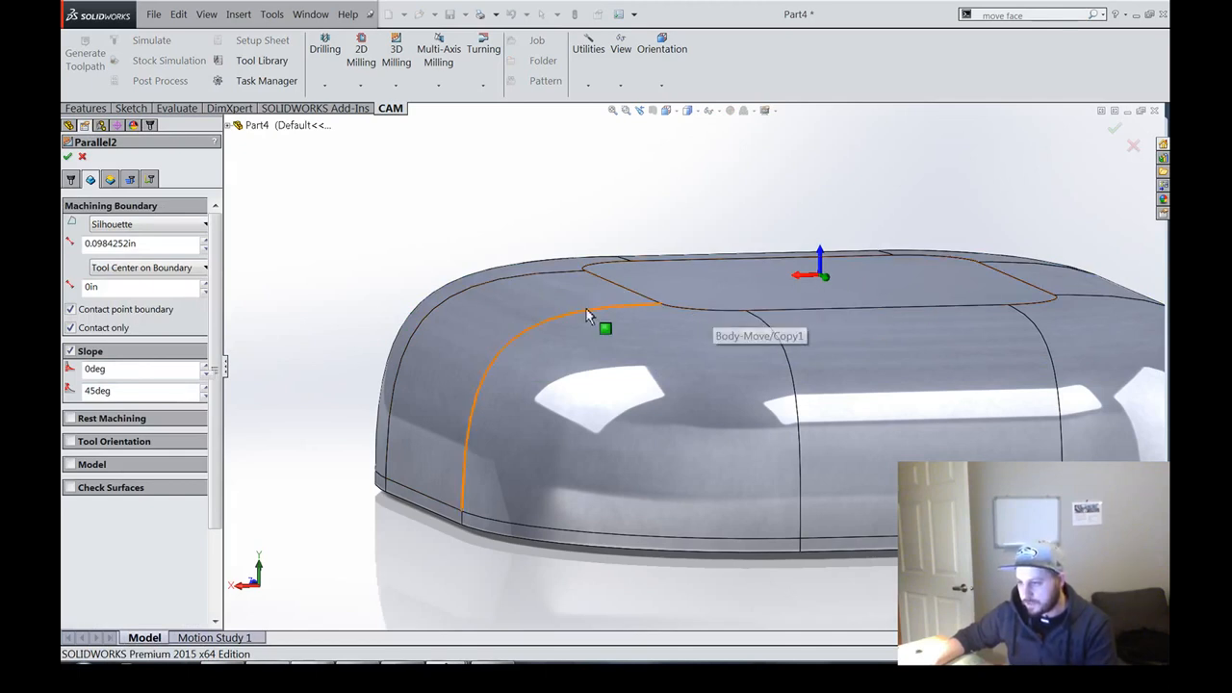
pyautogui.click(483, 346)
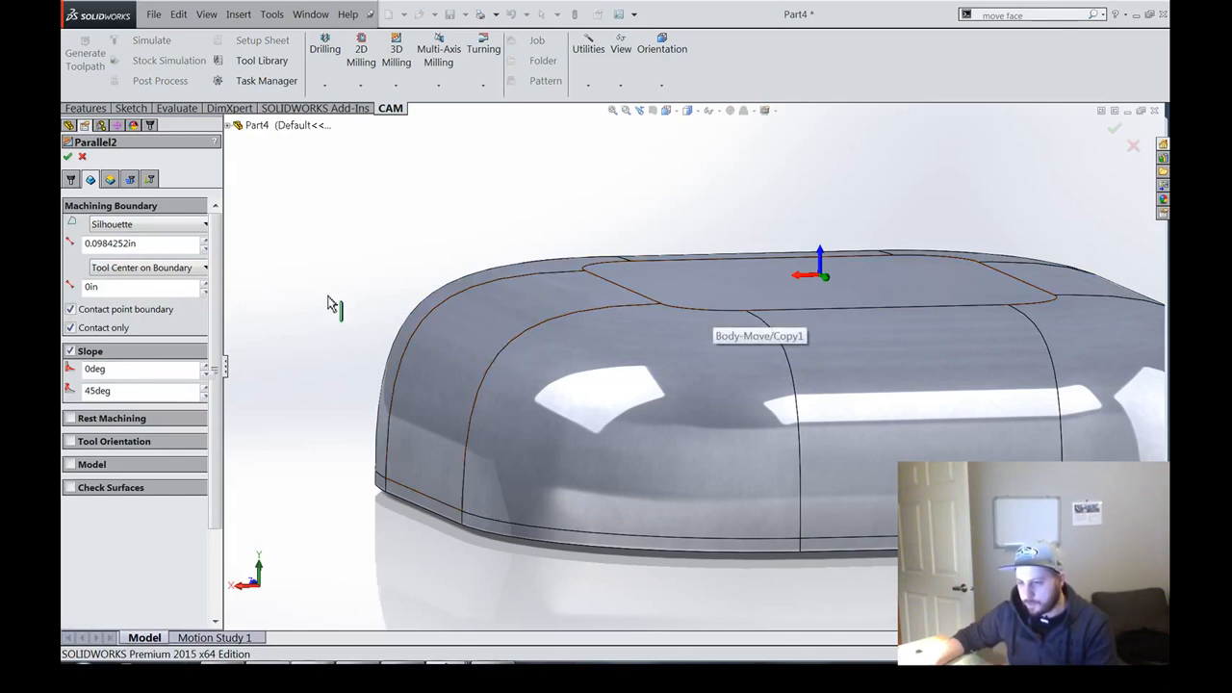
pyautogui.click(67, 158)
# Step: Examine how the Parallel2 passes cover the shallow top of the part and where they stop at the edge
pyautogui.moveTo(753, 251); pyautogui.dragTo(743, 327, button='middle')
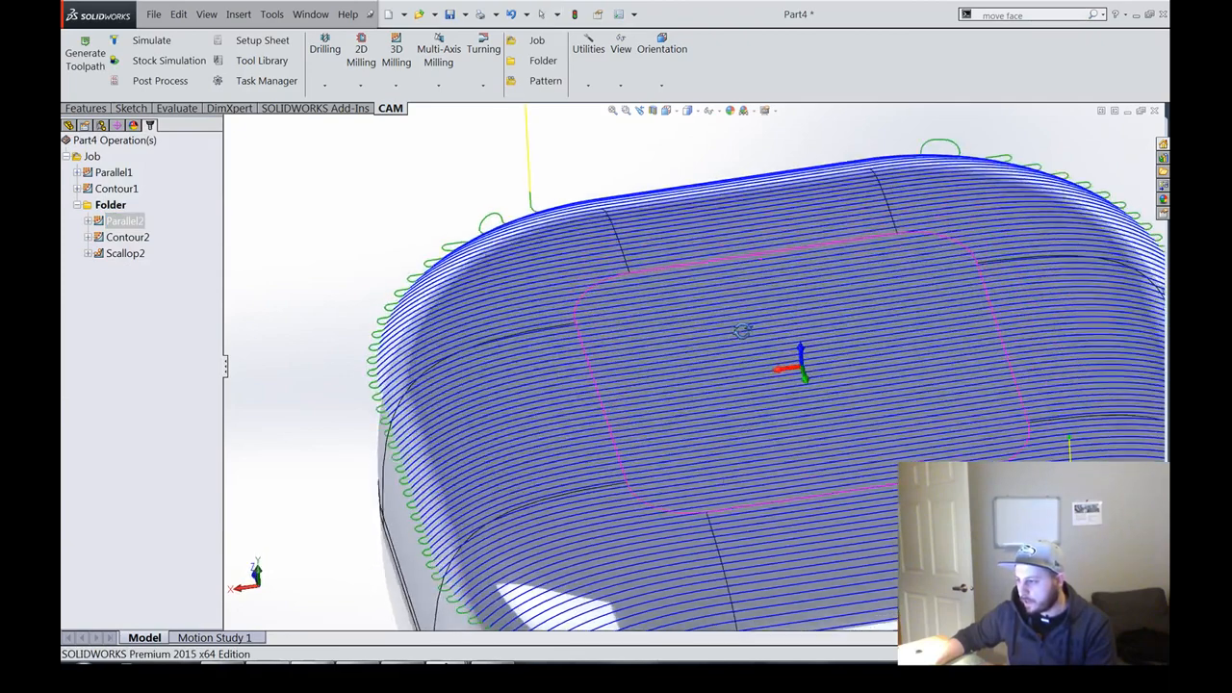
pyautogui.scroll(5, 791, 373)
pyautogui.moveTo(791, 373)
pyautogui.mouseDown(button='middle')
pyautogui.moveTo(798, 487)
pyautogui.moveTo(778, 380)
pyautogui.mouseUp(button='middle')
pyautogui.scroll(-3, 778, 423)
pyautogui.moveTo(776, 424); pyautogui.dragTo(759, 381, button='middle')
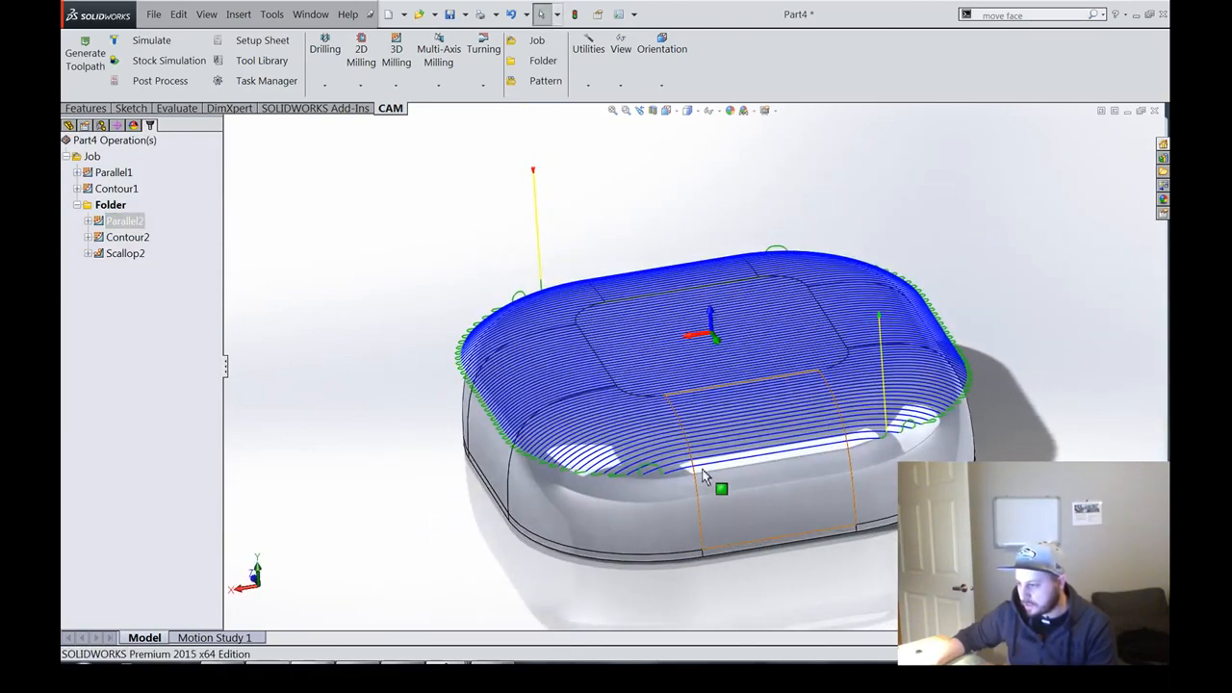
# Step: Display the Contour2 toolpath and examine its passes on the steep side walls
pyautogui.click(123, 238)
pyautogui.moveTo(677, 329); pyautogui.dragTo(679, 424, button='middle')
pyautogui.scroll(-1, 679, 423)
pyautogui.moveTo(628, 364); pyautogui.dragTo(669, 306, button='middle')
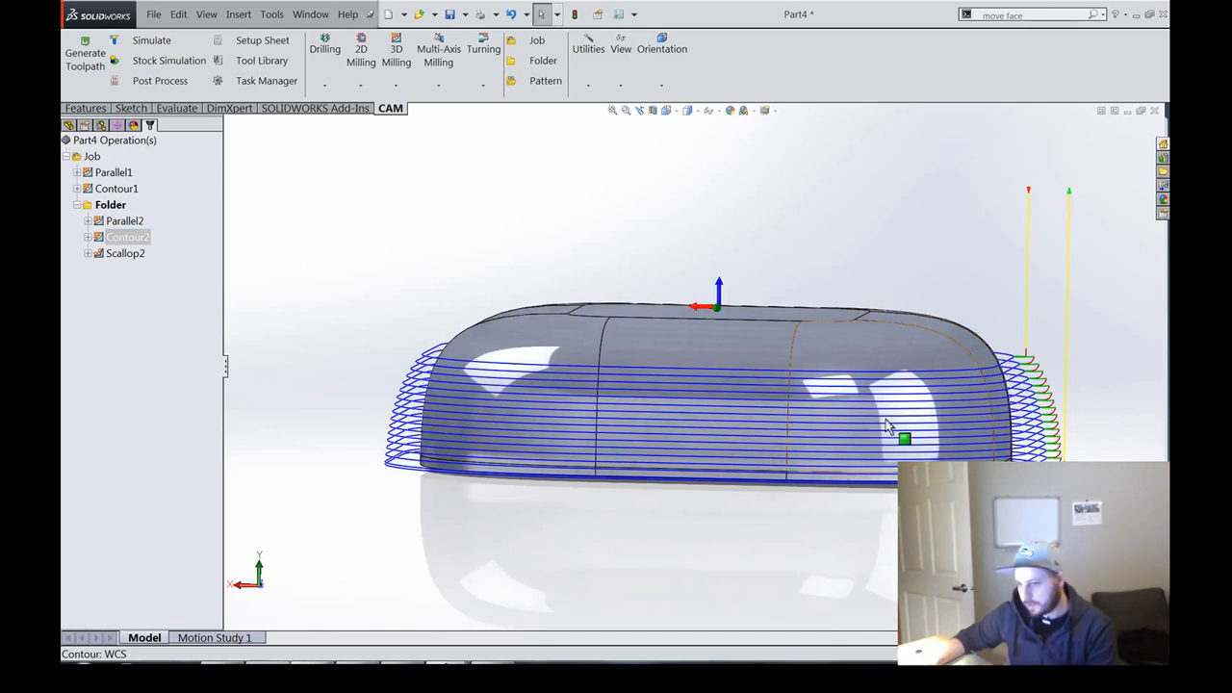
# Step: Run the stock simulation of Parallel2 and Contour2 together through to its end and dismiss the simulation events report
pyautogui.click(134, 236)
pyautogui.keyDown('shift'); pyautogui.click(134, 223); pyautogui.keyUp('shift')
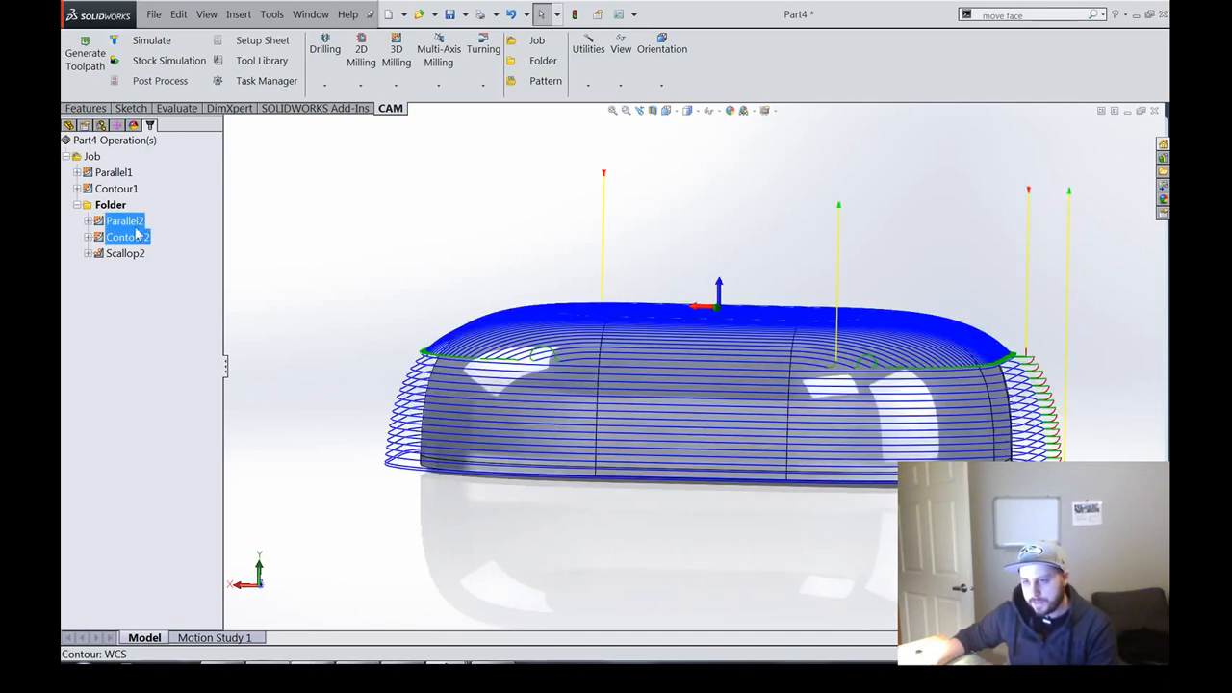
pyautogui.click(168, 59)
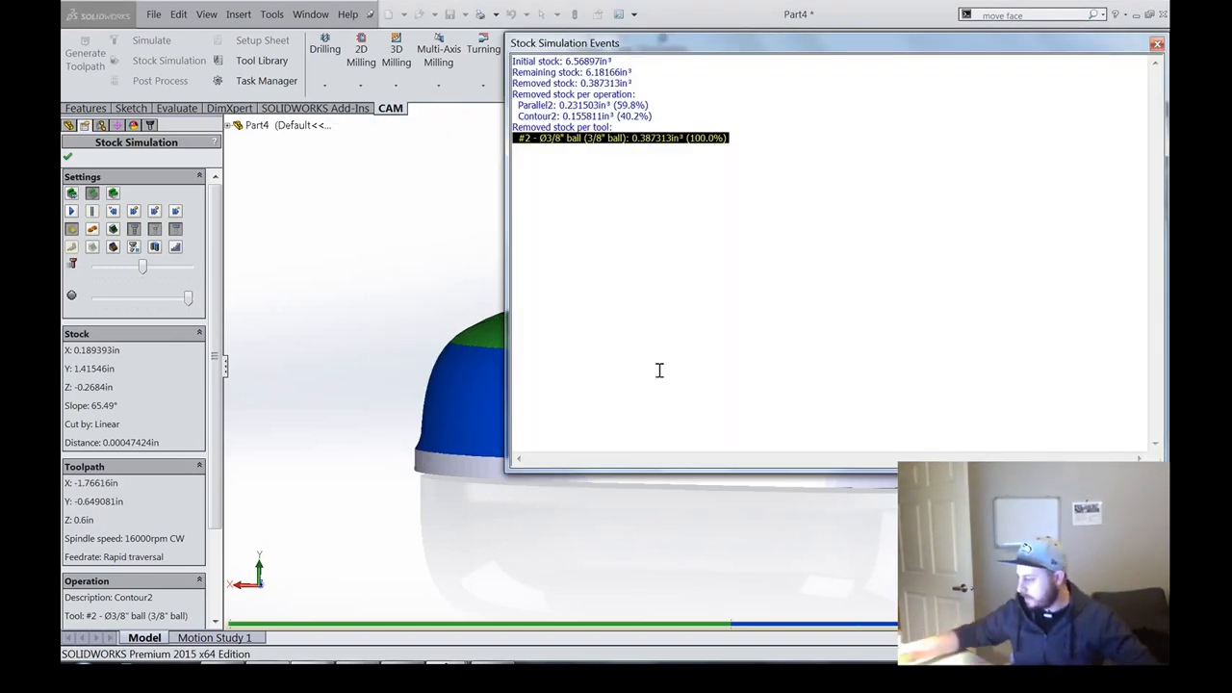
pyautogui.click(1157, 43)
# Step: Inspect the simulated stock surface, especially the corner where the Parallel2 and Contour2 regions meet
pyautogui.moveTo(764, 275); pyautogui.dragTo(713, 405, button='middle')
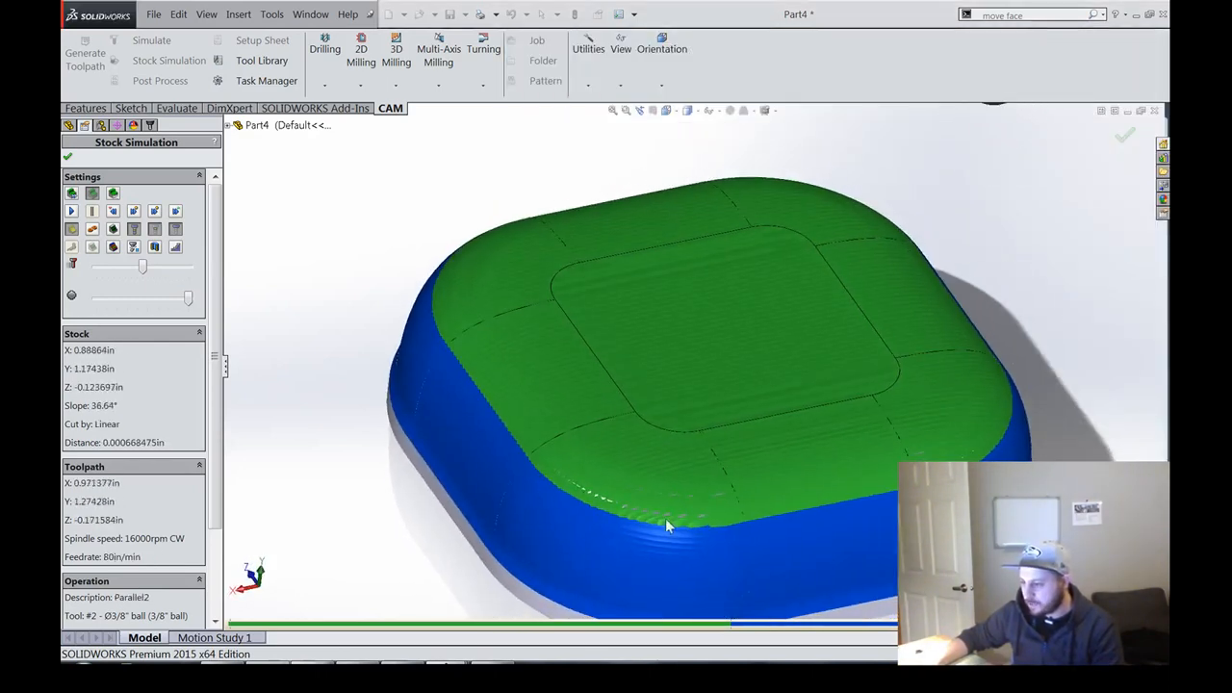
pyautogui.moveTo(585, 514)
pyautogui.mouseDown(button='middle')
pyautogui.moveTo(585, 557)
pyautogui.moveTo(591, 520)
pyautogui.mouseUp(button='middle')
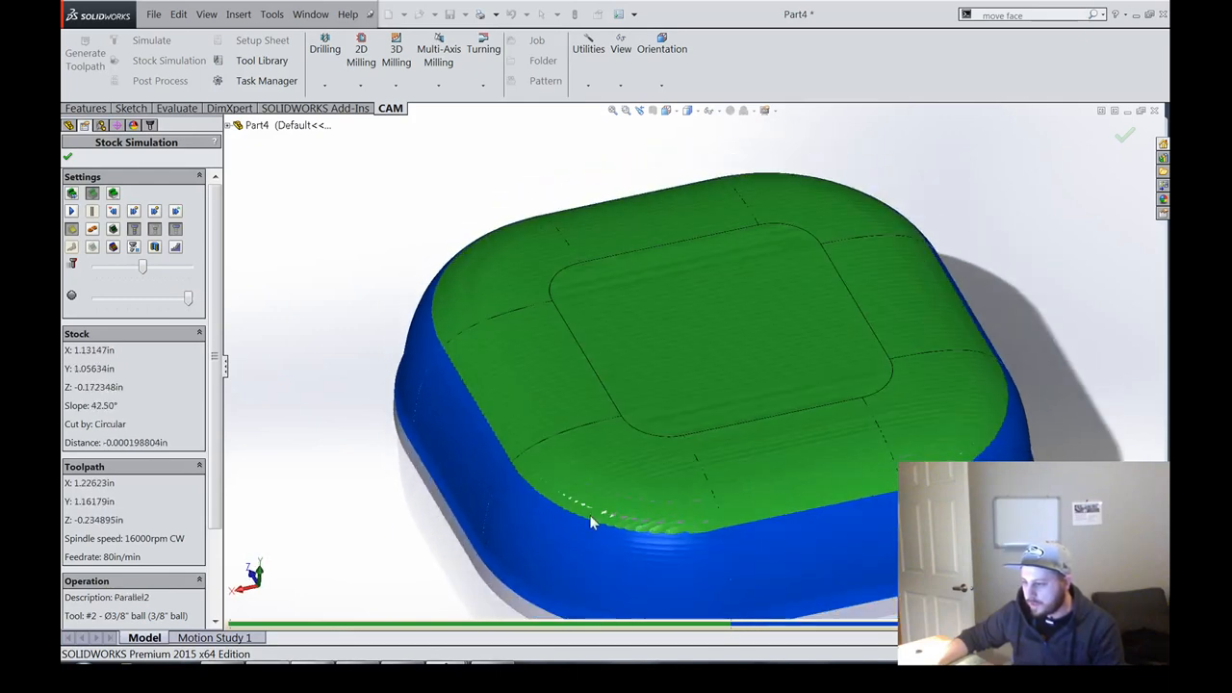
pyautogui.scroll(-2, 591, 514)
pyautogui.scroll(5, 751, 356)
pyautogui.scroll(-1, 726, 328)
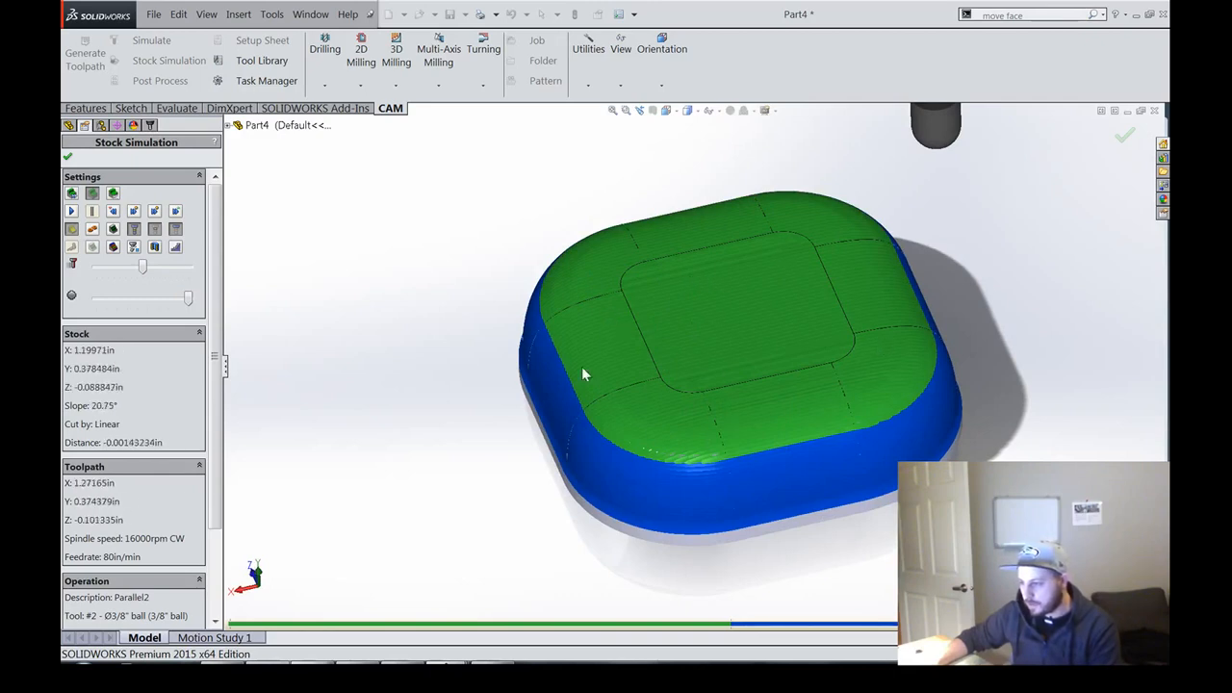
pyautogui.moveTo(671, 358)
pyautogui.mouseDown(button='middle')
pyautogui.moveTo(668, 376)
pyautogui.moveTo(693, 298)
pyautogui.moveTo(660, 352)
pyautogui.mouseUp(button='middle')
pyautogui.scroll(-3, 674, 462)
pyautogui.moveTo(676, 468); pyautogui.dragTo(696, 413, button='middle')
pyautogui.scroll(2, 953, 418)
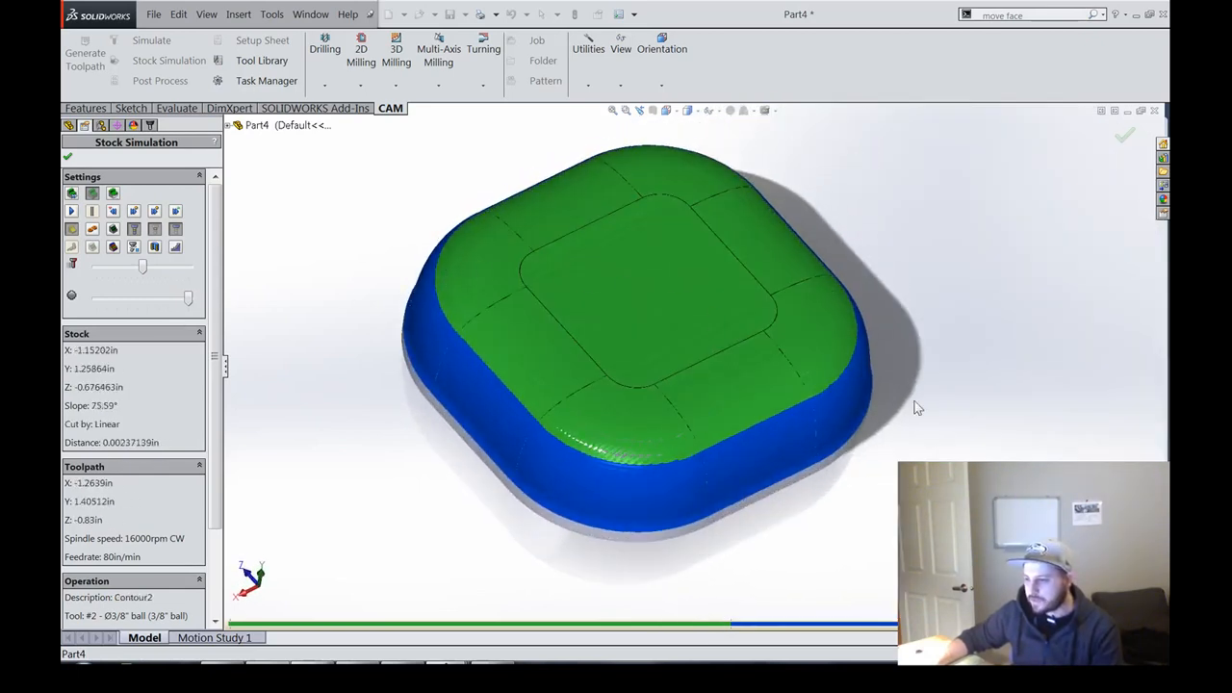
pyautogui.moveTo(682, 374); pyautogui.dragTo(630, 352, button='middle')
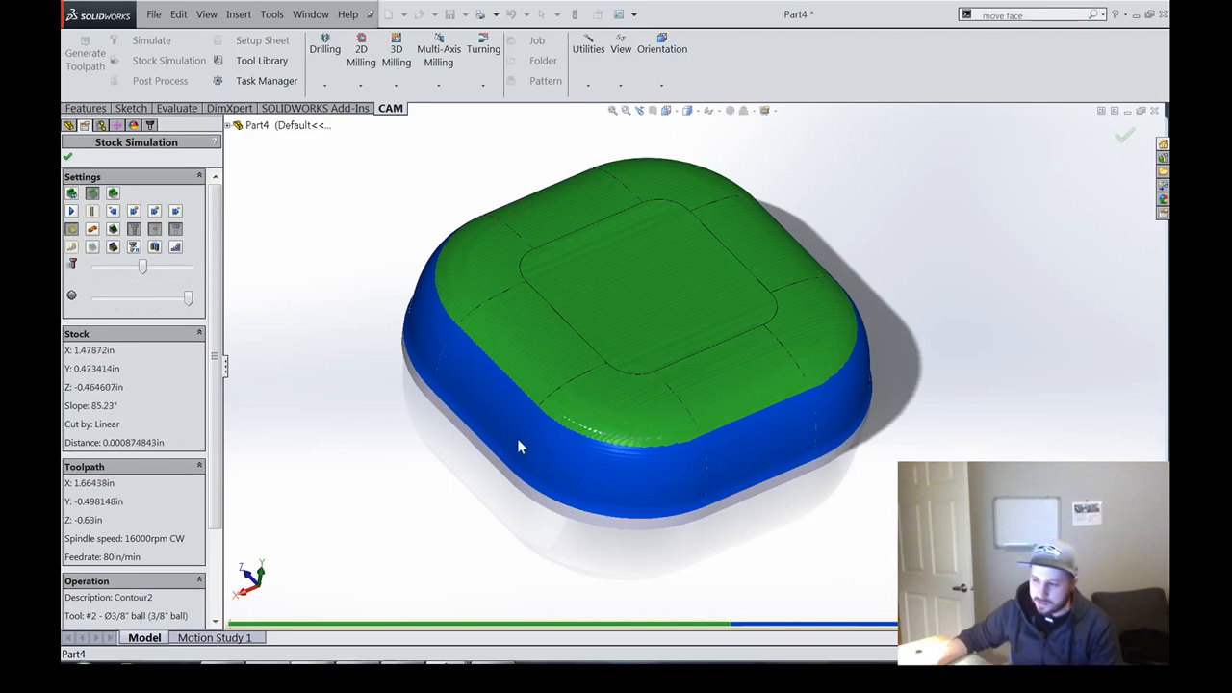
# Step: Close the stock simulation and review the combined Parallel2 and Contour2 toolpaths around the transition between shallow and steep areas
pyautogui.click(67, 157)
pyautogui.moveTo(566, 347); pyautogui.dragTo(421, 404, button='middle')
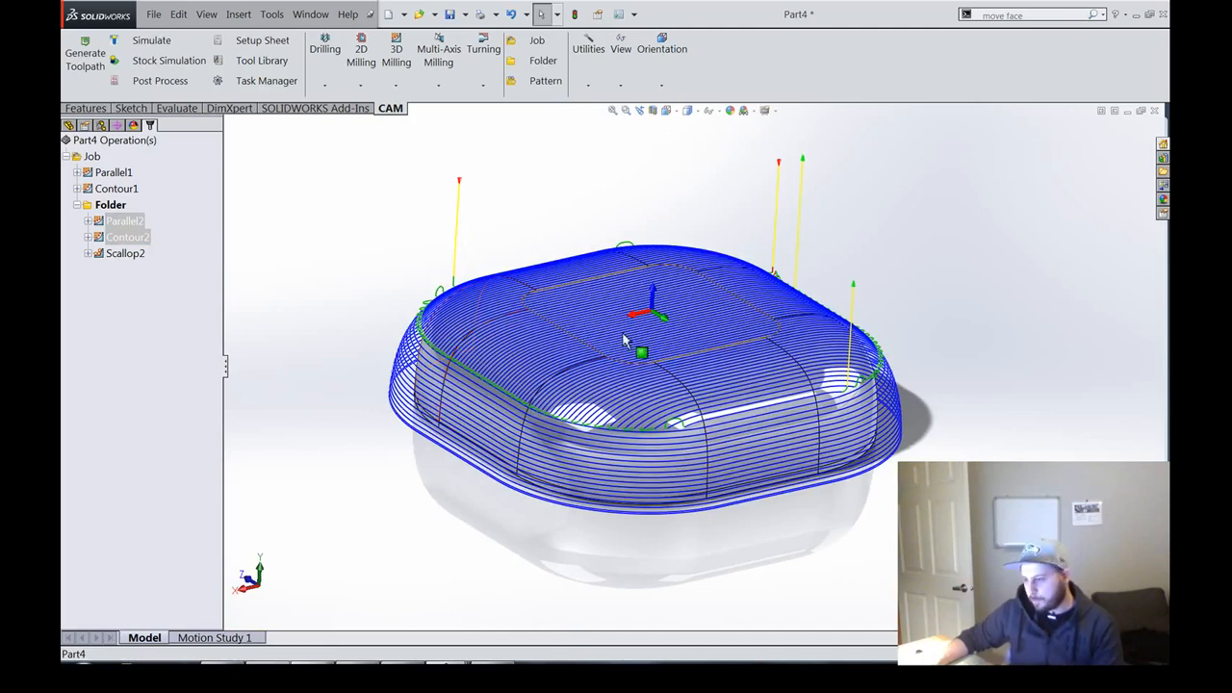
pyautogui.moveTo(621, 316); pyautogui.dragTo(471, 310, button='middle')
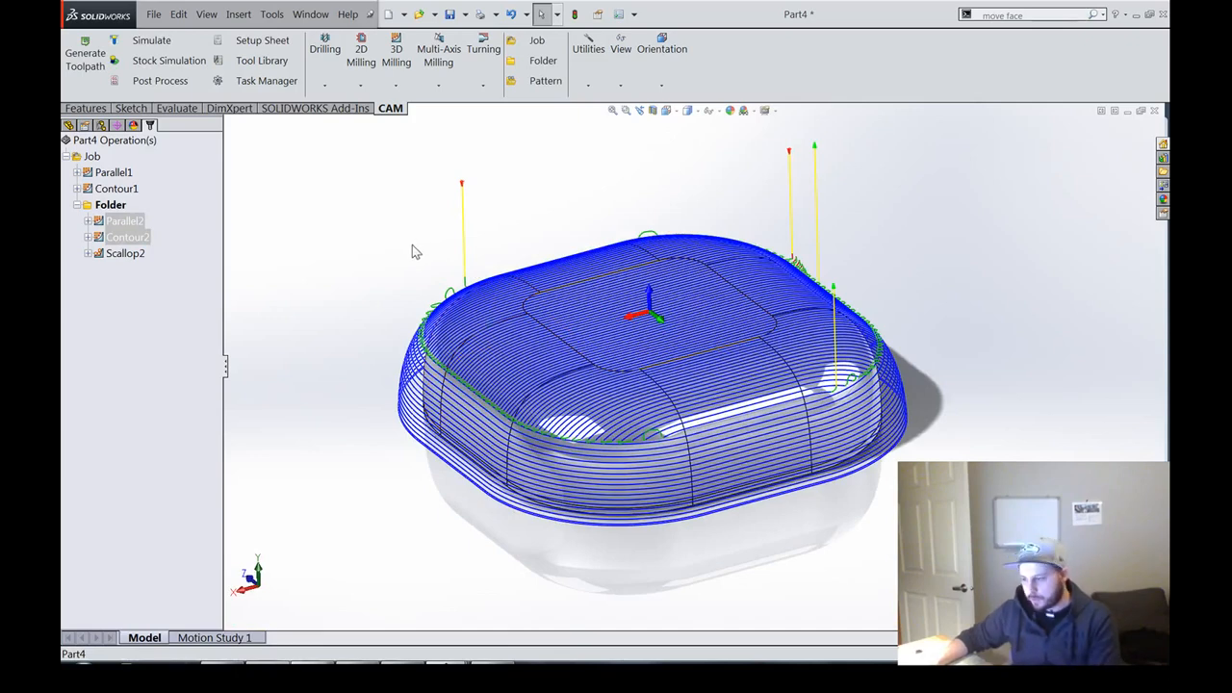
pyautogui.moveTo(585, 327)
pyautogui.mouseDown(button='middle')
pyautogui.moveTo(624, 360)
pyautogui.moveTo(607, 333)
pyautogui.mouseUp(button='middle')
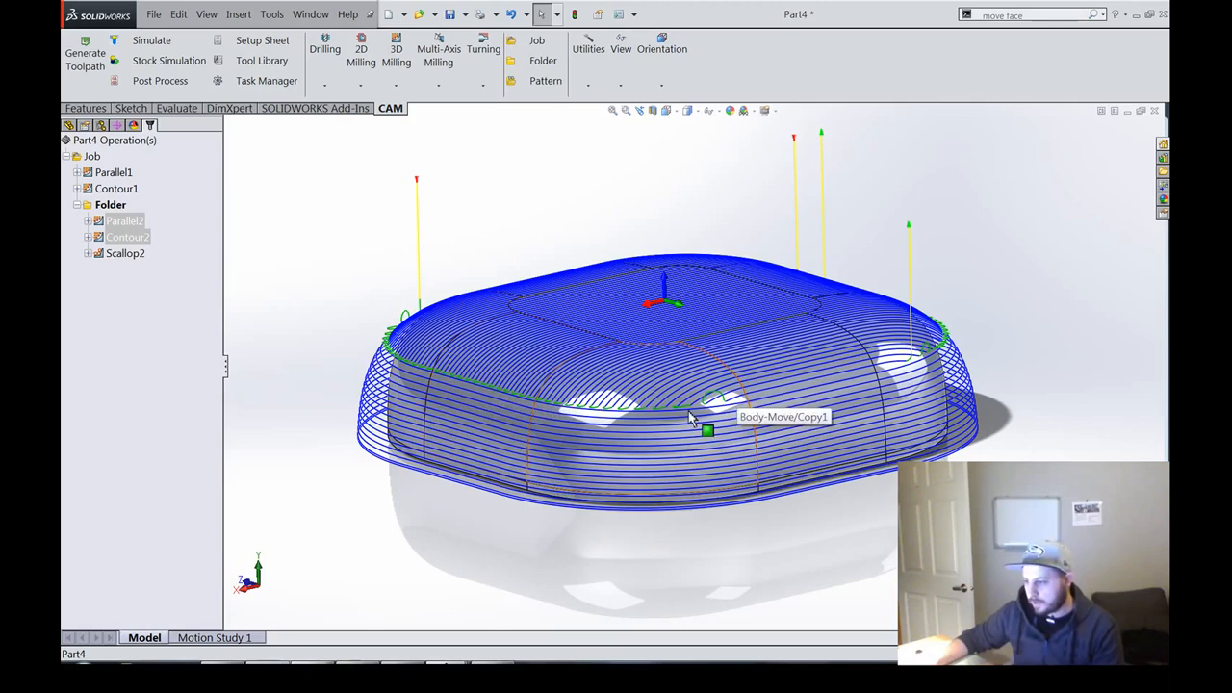
pyautogui.moveTo(606, 385); pyautogui.dragTo(452, 240, button='middle')
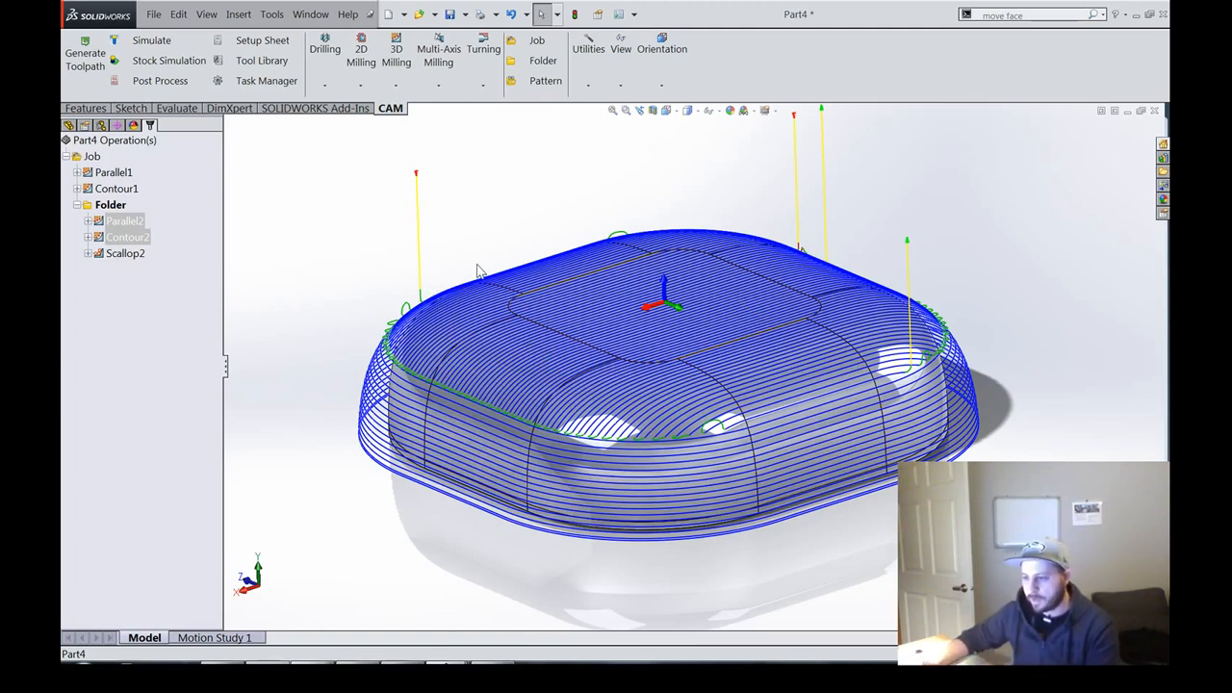
pyautogui.moveTo(766, 310); pyautogui.dragTo(750, 330, button='middle')
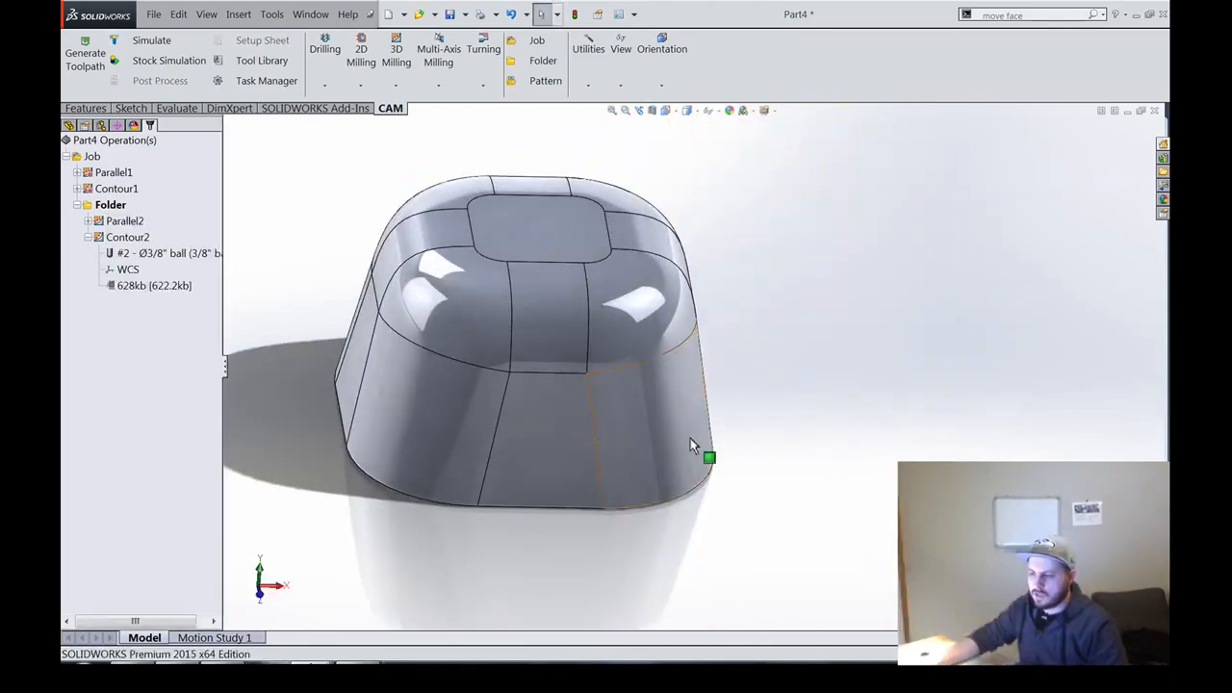
# Step: Examine the Parallel2 toolpath on the single rounded side section of the taller, tapered part
pyautogui.scroll(1, 690, 438)
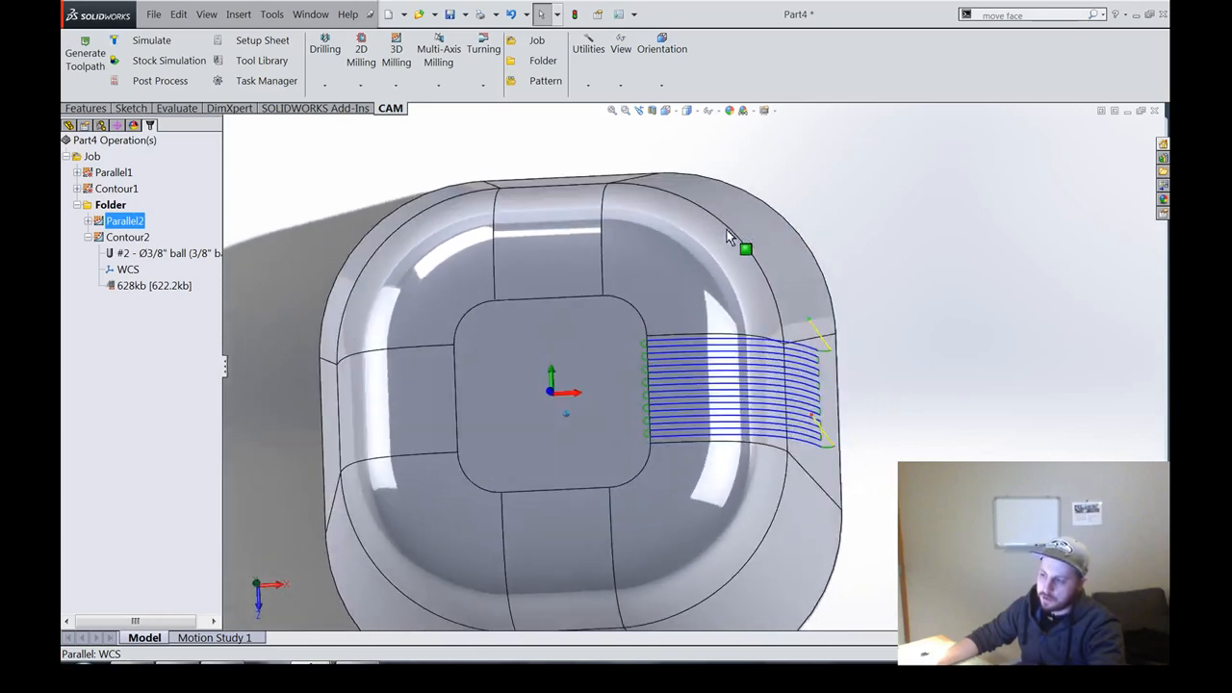
pyautogui.moveTo(798, 341); pyautogui.dragTo(781, 337, button='middle')
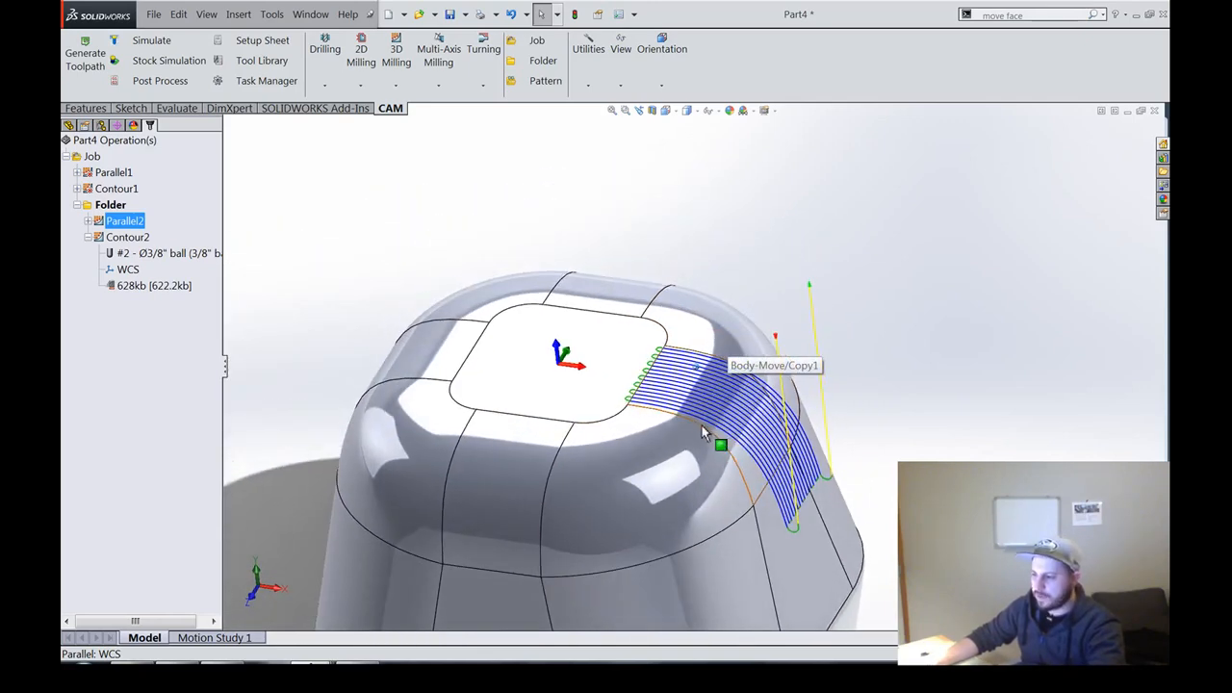
pyautogui.rightClick(123, 224)
pyautogui.click(770, 222)
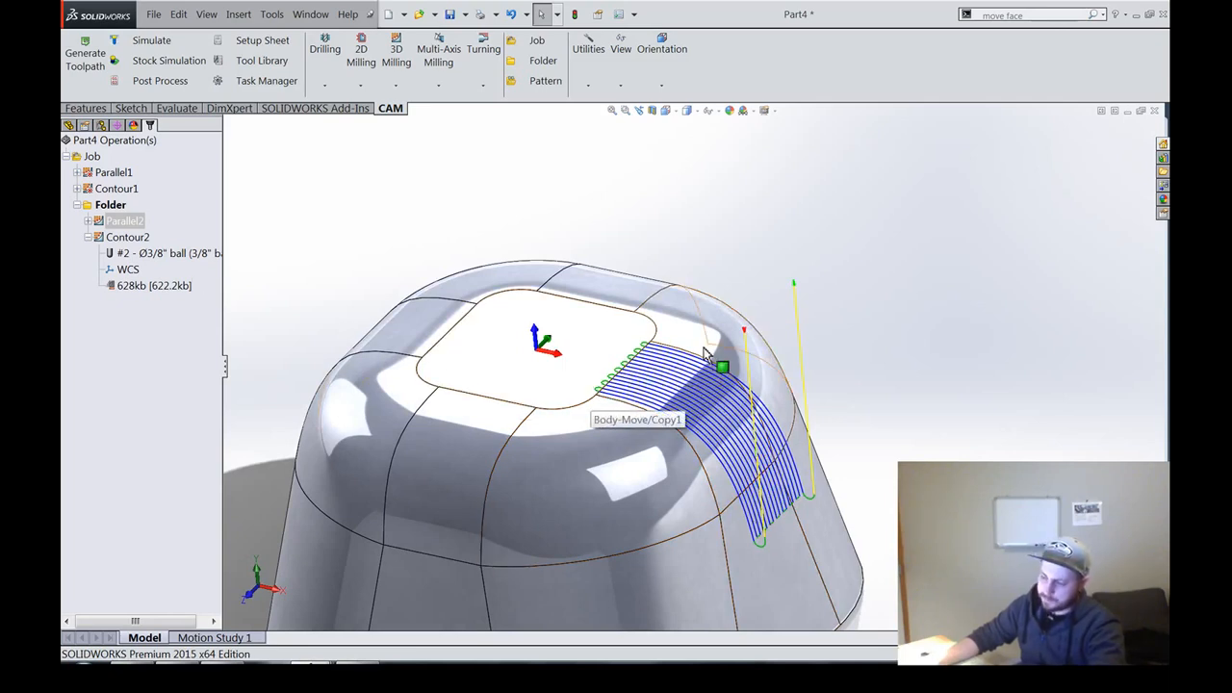
pyautogui.moveTo(719, 395); pyautogui.dragTo(698, 367, button='middle')
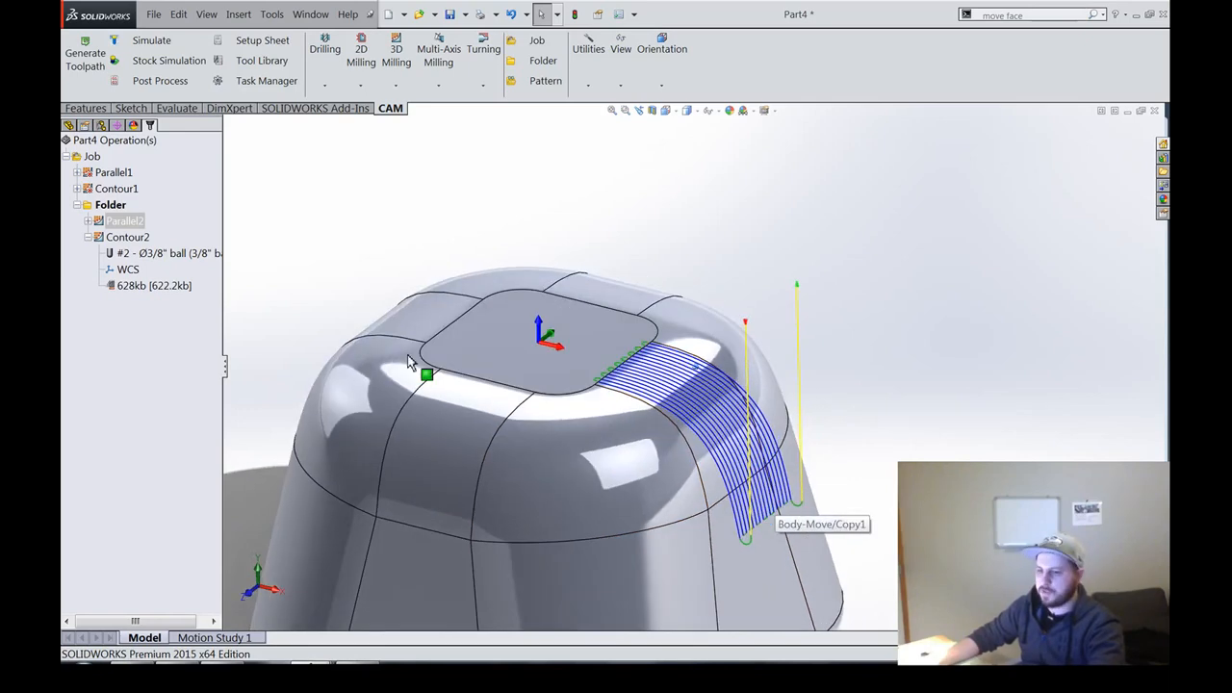
# Step: Display the Contour2 toolpath on the tapered part and examine its passes around the lower walls
pyautogui.click(128, 238)
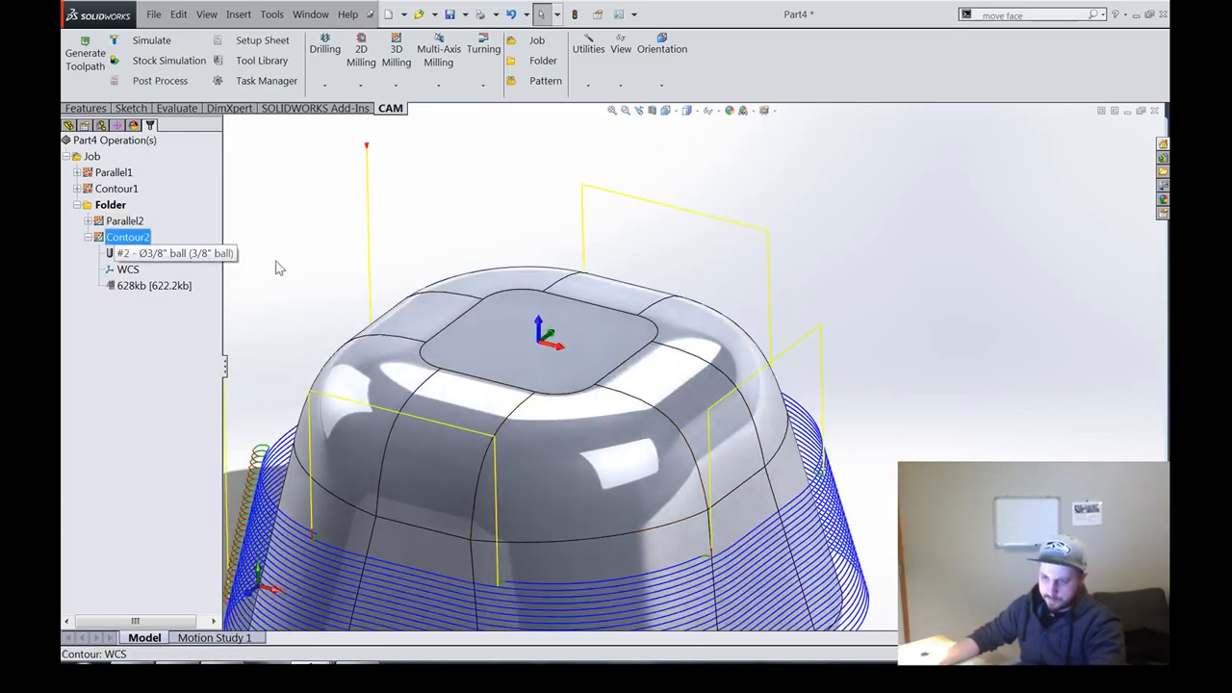
pyautogui.moveTo(525, 266); pyautogui.dragTo(364, 403, button='middle')
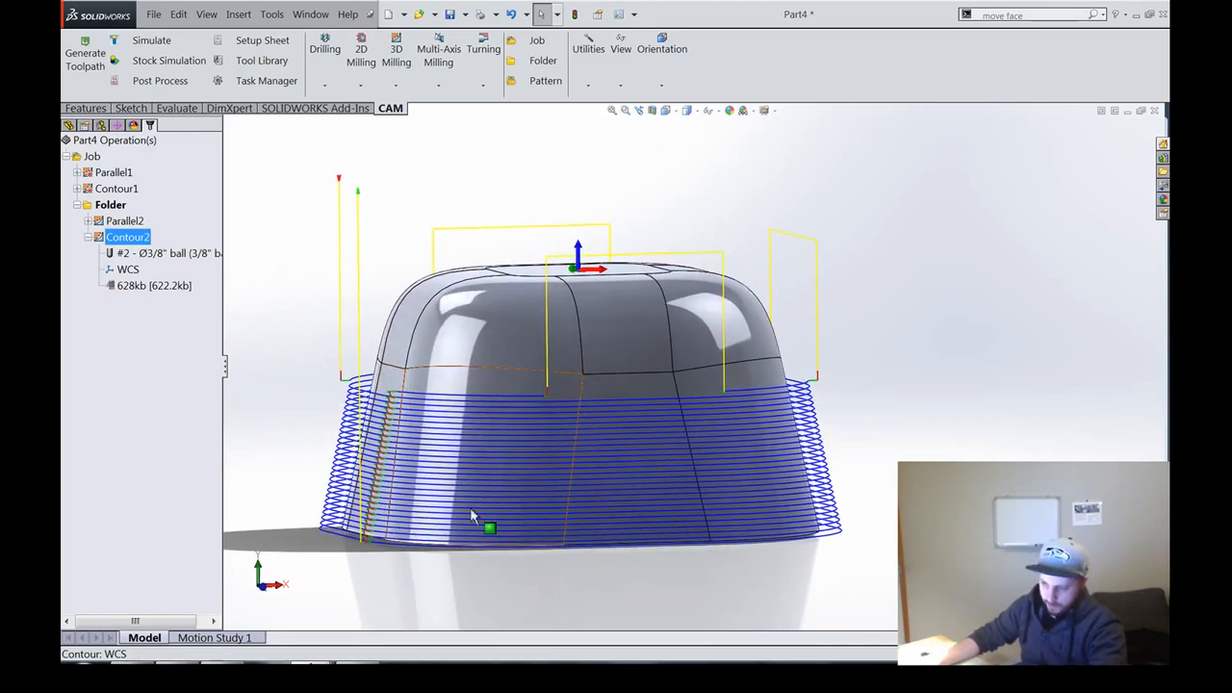
# Step: Examine the Contour2 passes from several sides of the tapered part, including the rounded area above the steep walls
pyautogui.moveTo(470, 510); pyautogui.dragTo(481, 528, button='middle')
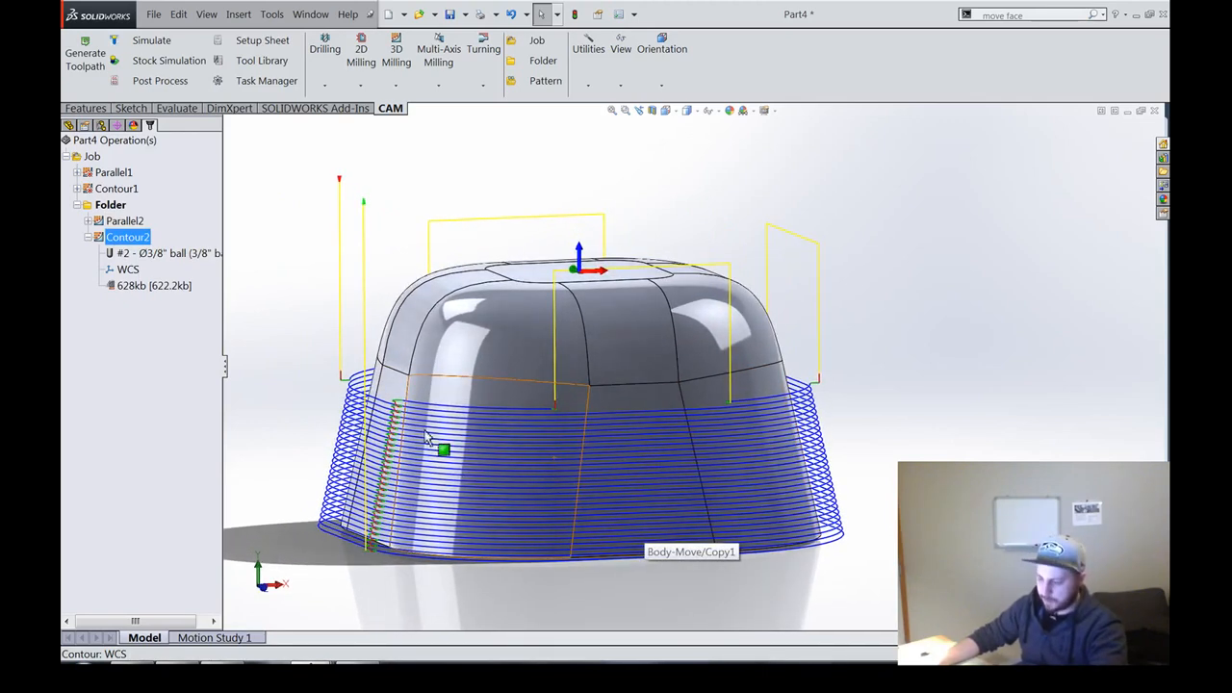
pyautogui.moveTo(427, 438); pyautogui.dragTo(198, 298, button='middle')
pyautogui.moveTo(539, 464); pyautogui.dragTo(454, 498, button='middle')
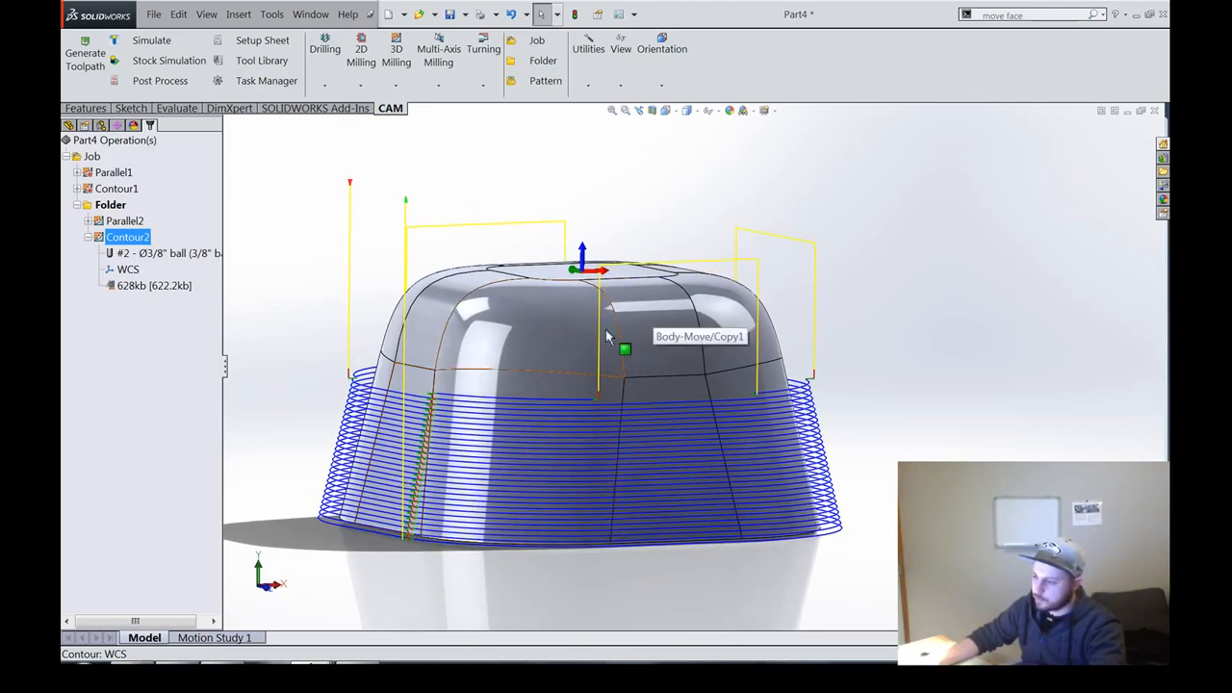
pyautogui.moveTo(604, 335); pyautogui.dragTo(404, 409, button='middle')
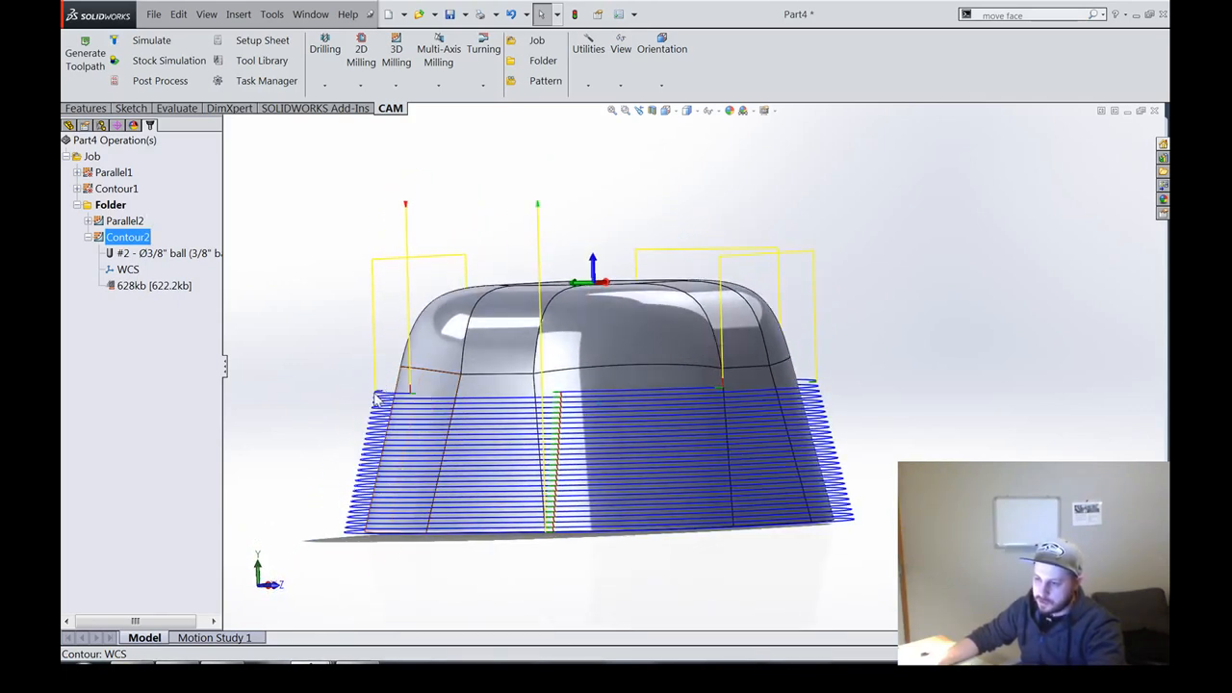
pyautogui.moveTo(404, 404); pyautogui.dragTo(546, 478, button='middle')
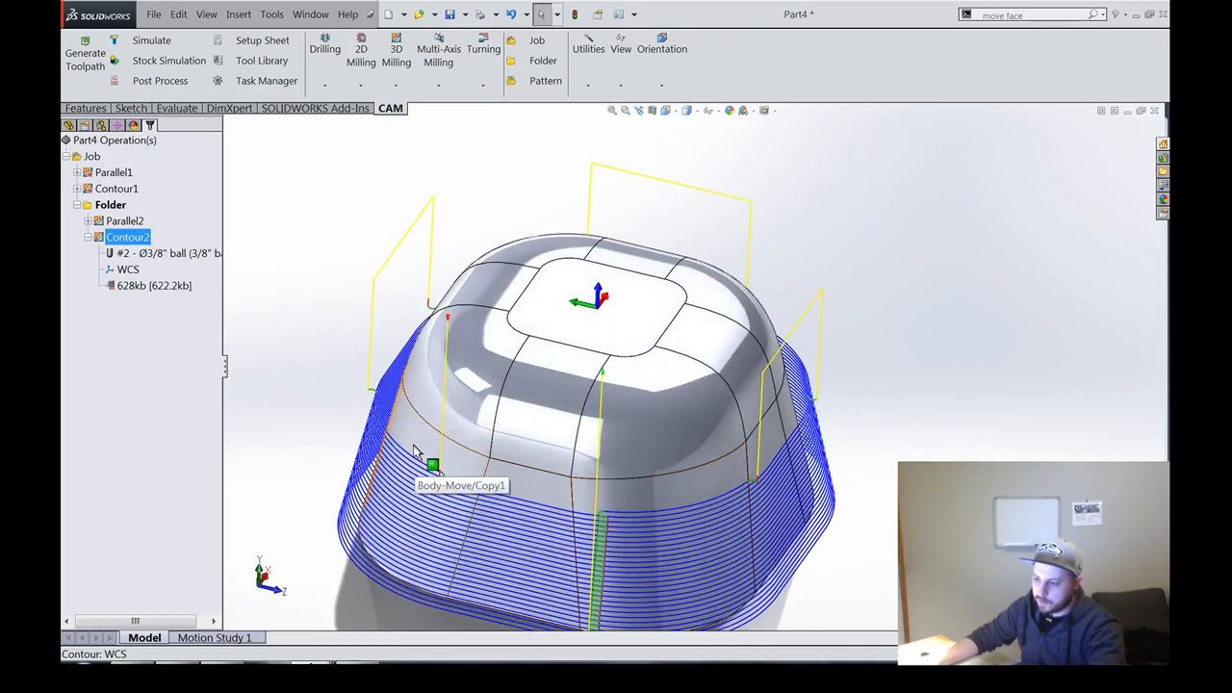
pyautogui.moveTo(395, 452); pyautogui.dragTo(588, 409, button='middle')
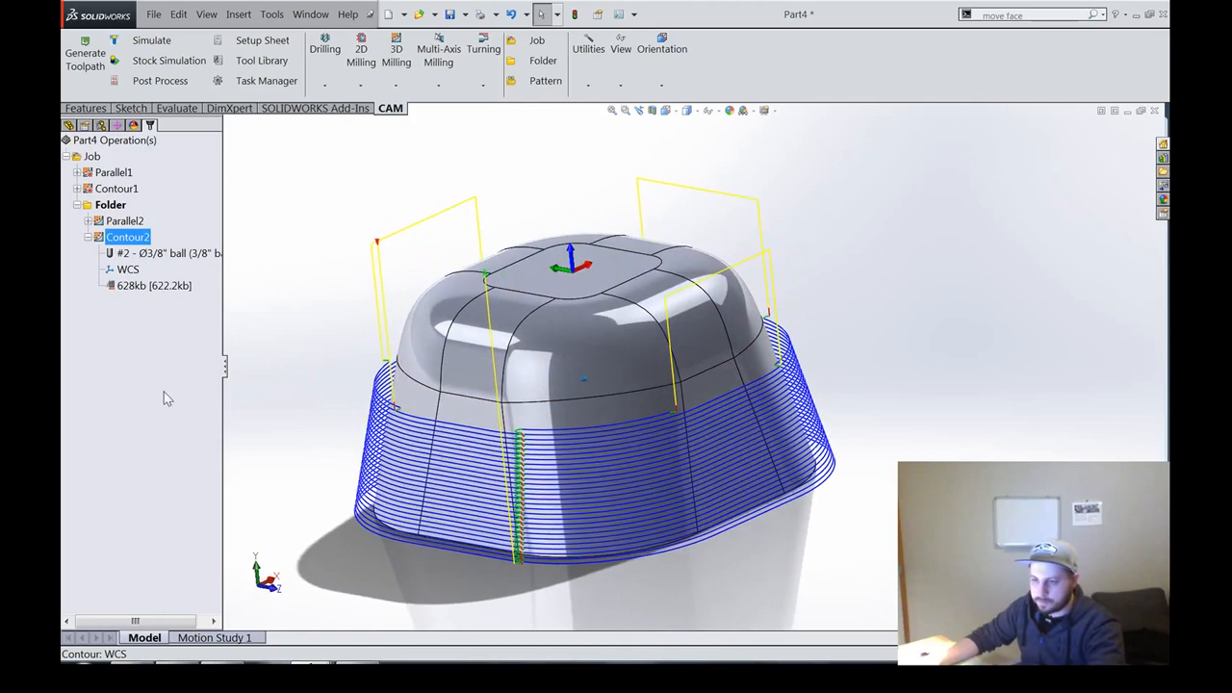
# Step: Create a 3D Scallop finishing operation in the folder with the Silhouette machining boundary and generate its toolpath
pyautogui.click(150, 367)
pyautogui.moveTo(1117, 369); pyautogui.dragTo(1128, 391, button='middle')
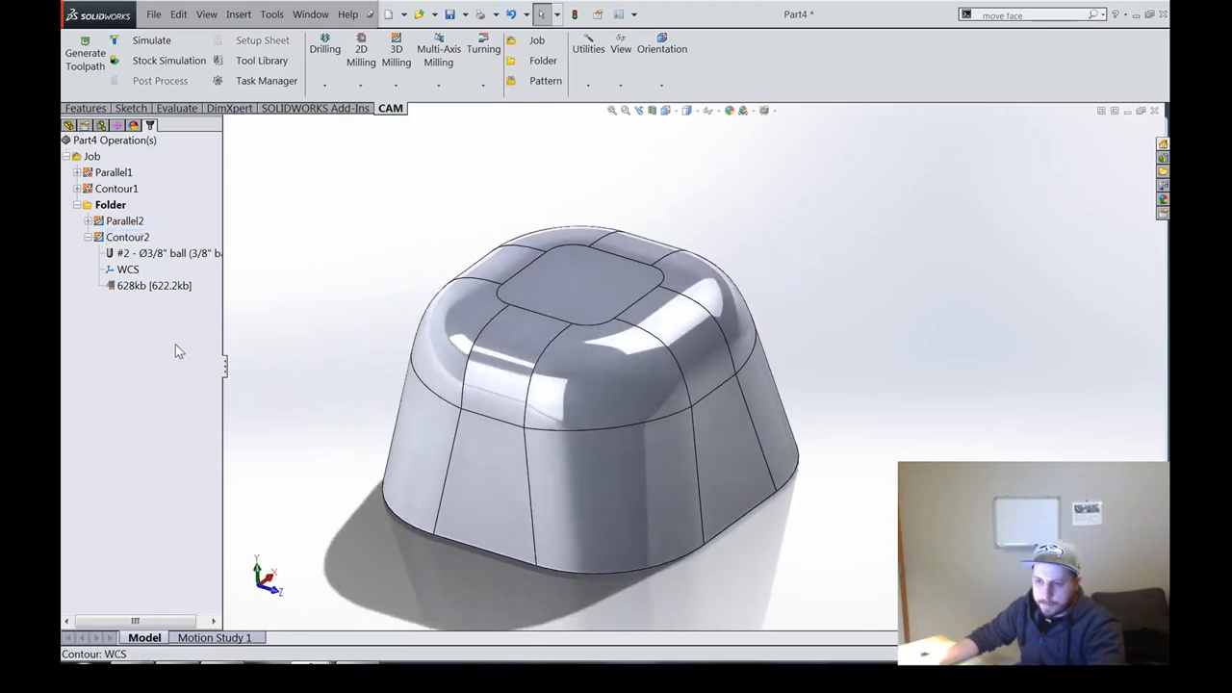
pyautogui.click(402, 48)
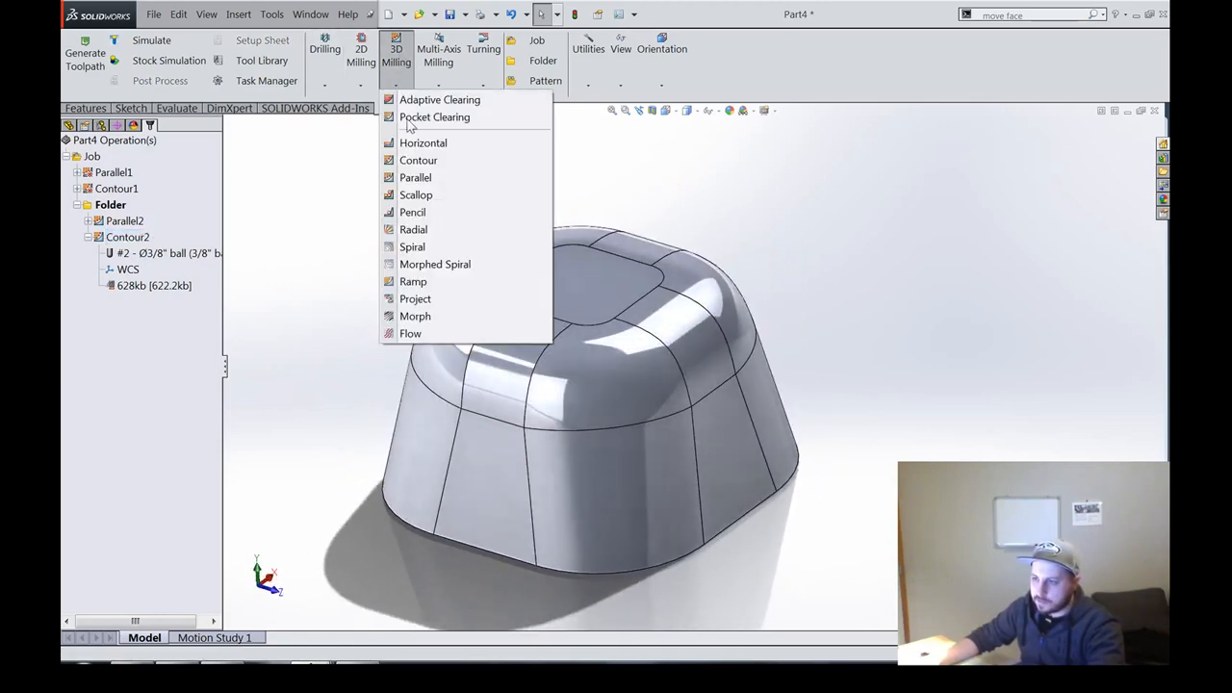
pyautogui.click(431, 196)
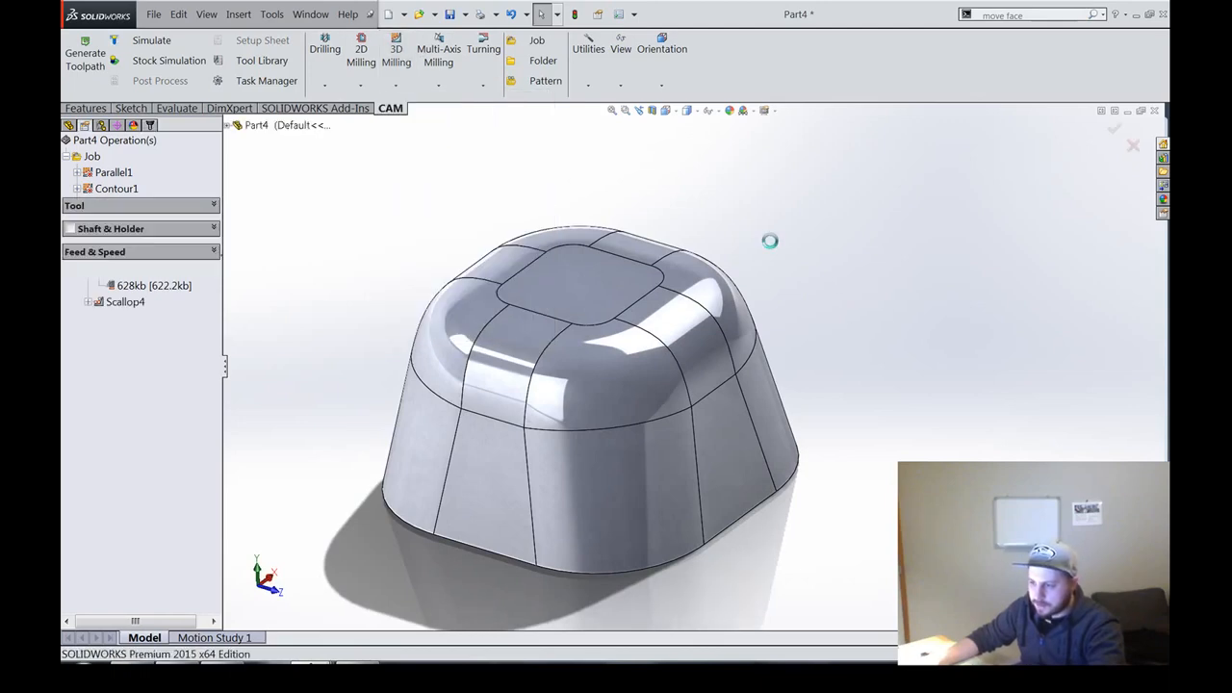
pyautogui.click(109, 180)
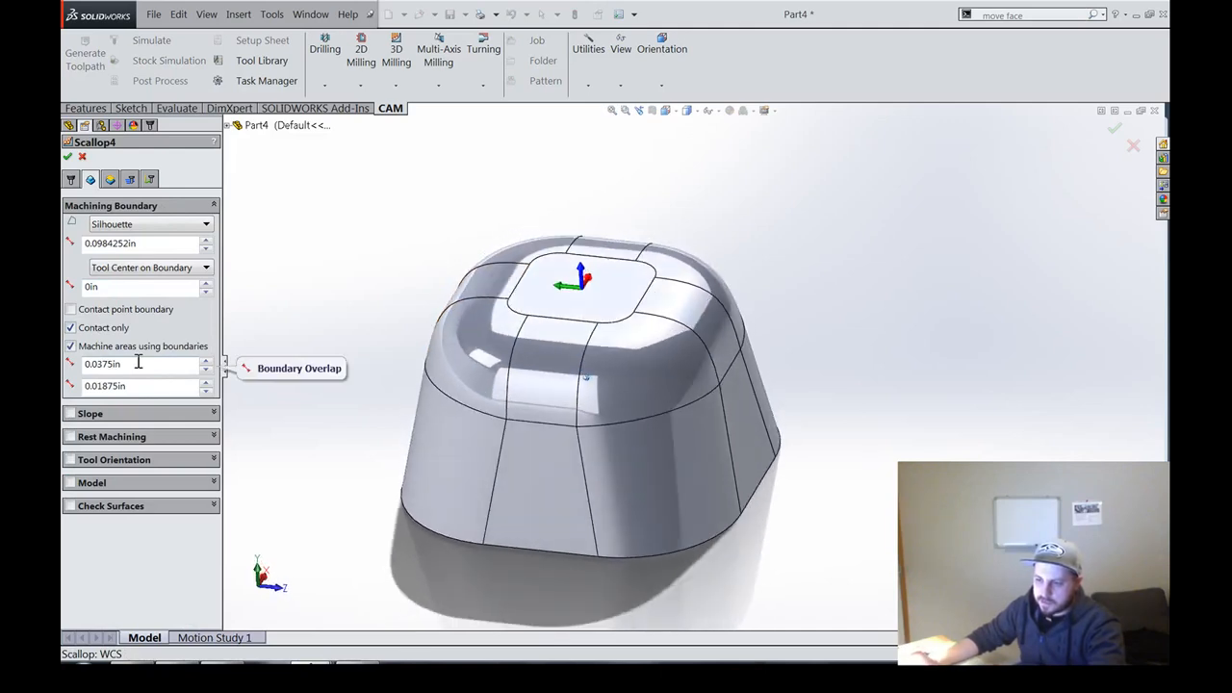
pyautogui.click(68, 154)
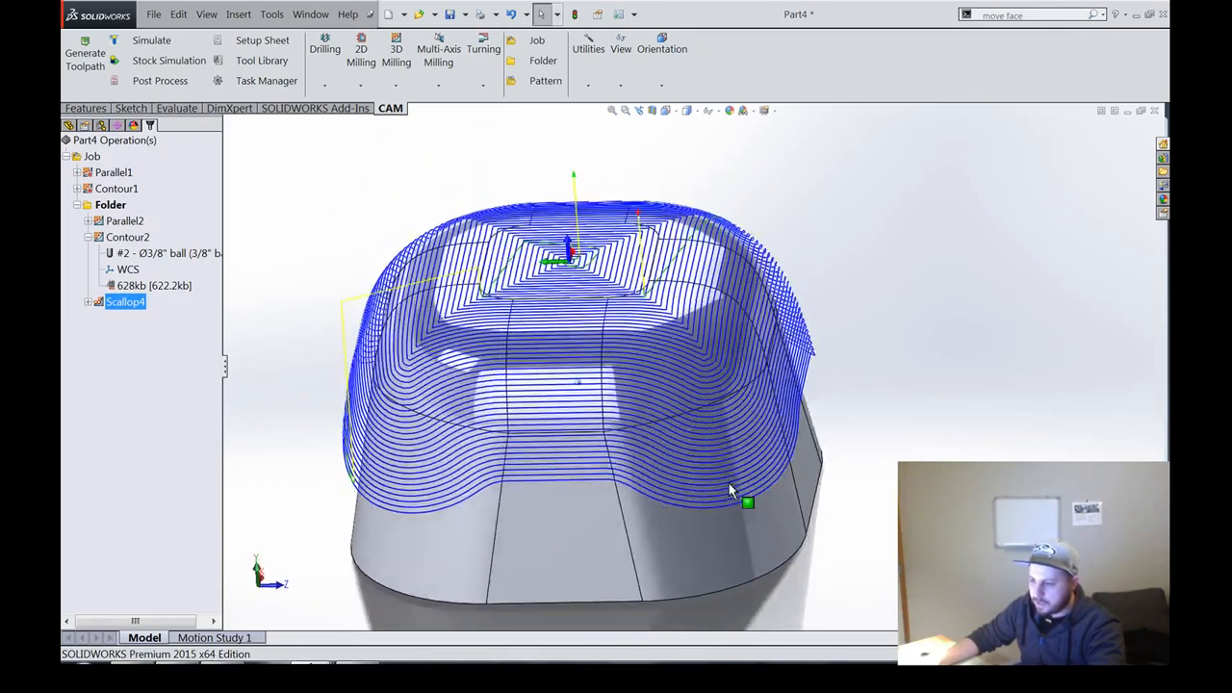
# Step: Enable the contact point boundary for the Scallop4 operation and regenerate its toolpath
pyautogui.rightClick(128, 305)
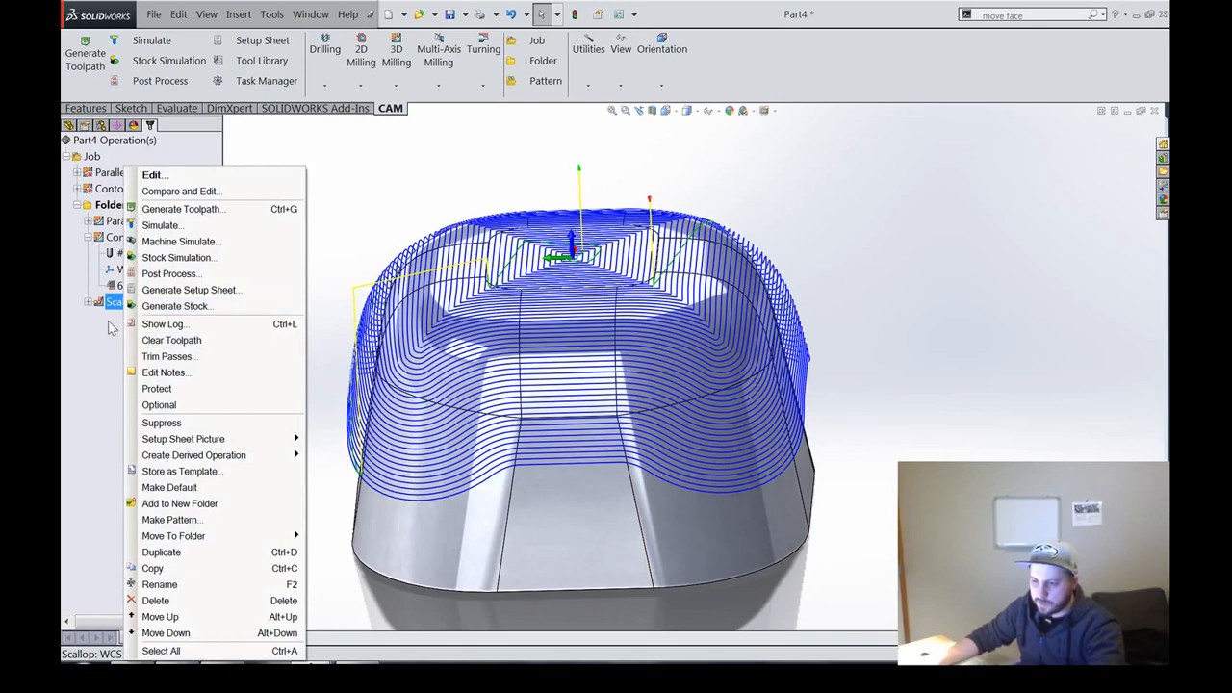
pyautogui.click(154, 175)
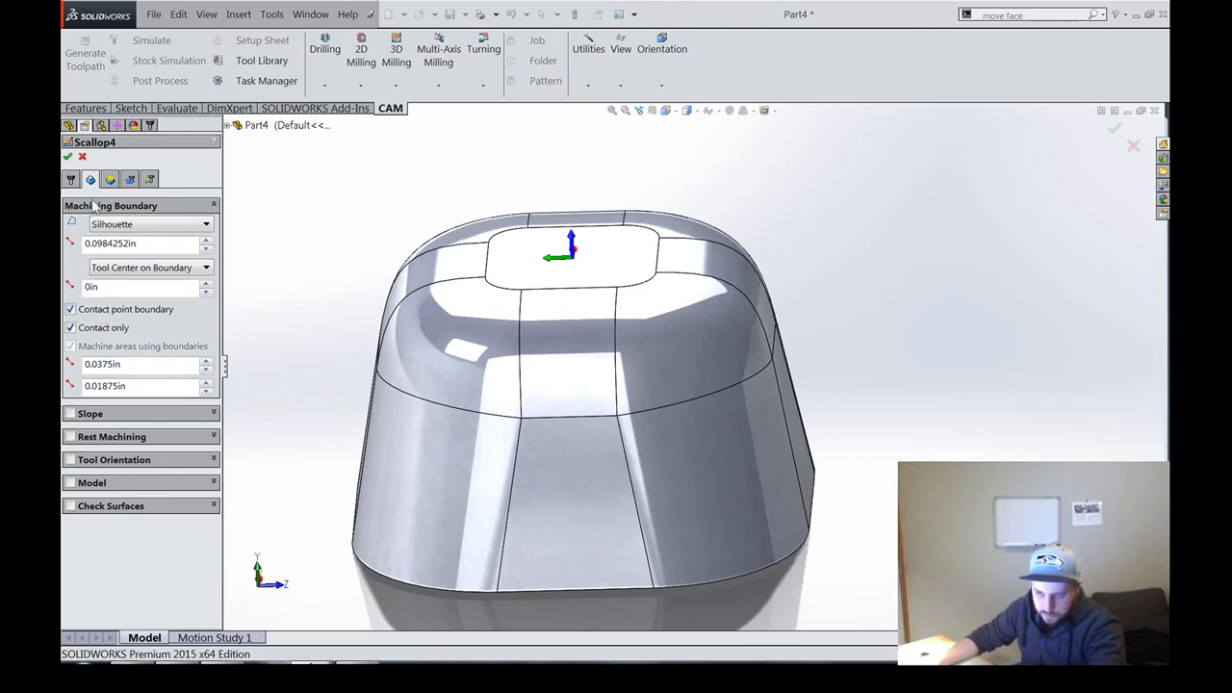
pyautogui.click(68, 156)
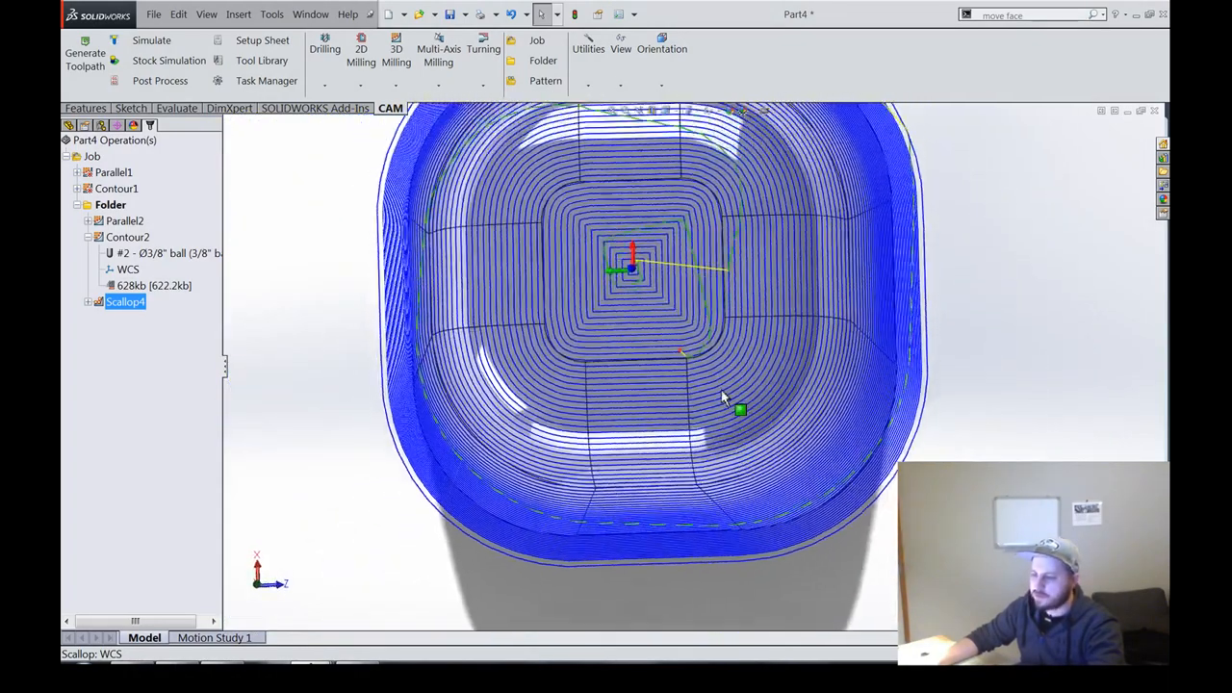
# Step: Examine the Scallop4 toolpath from above, checking the stepover spacing and the transitions between offset passes around the flat top
pyautogui.moveTo(721, 390); pyautogui.dragTo(826, 134, button='middle')
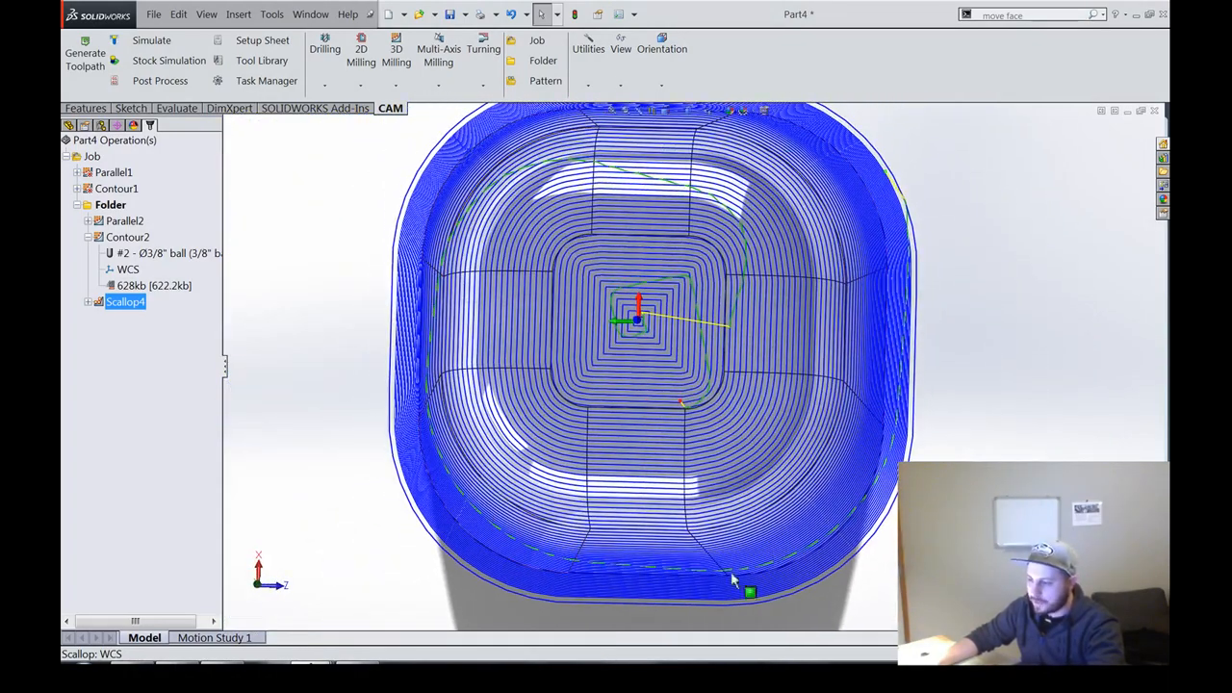
pyautogui.moveTo(731, 581); pyautogui.dragTo(881, 376, button='middle')
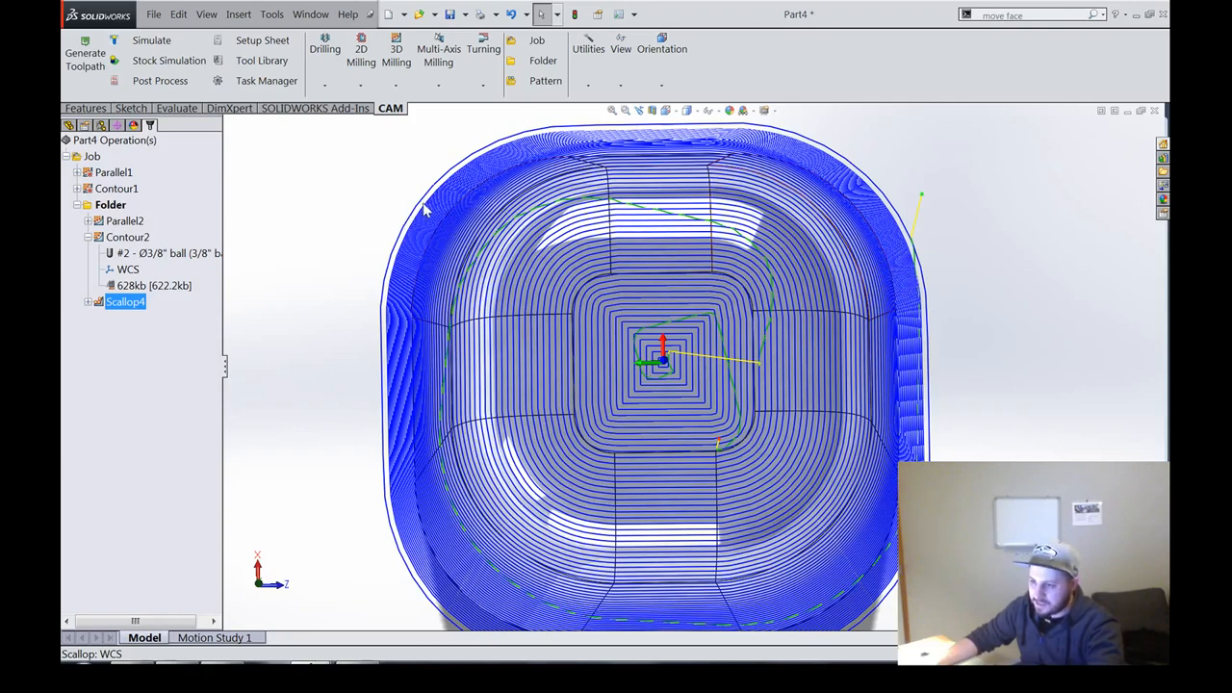
pyautogui.moveTo(411, 220); pyautogui.dragTo(433, 248, button='middle')
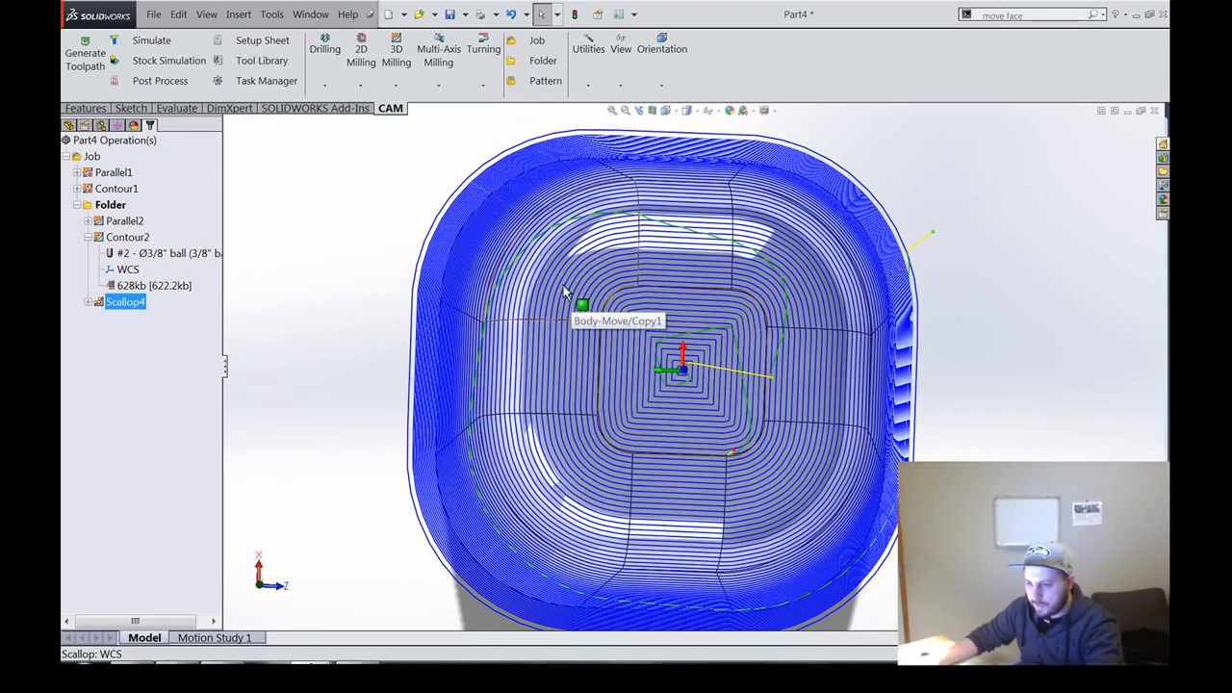
pyautogui.moveTo(566, 291); pyautogui.dragTo(541, 180, button='middle')
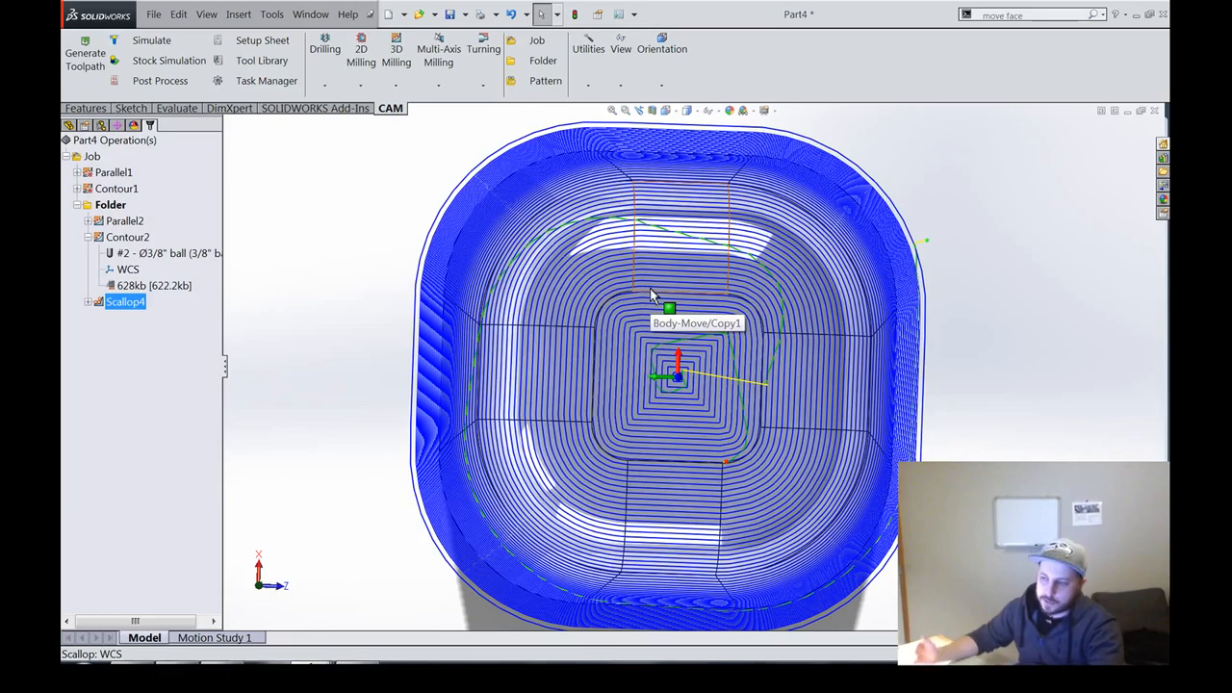
pyautogui.moveTo(651, 296); pyautogui.dragTo(633, 299, button='middle')
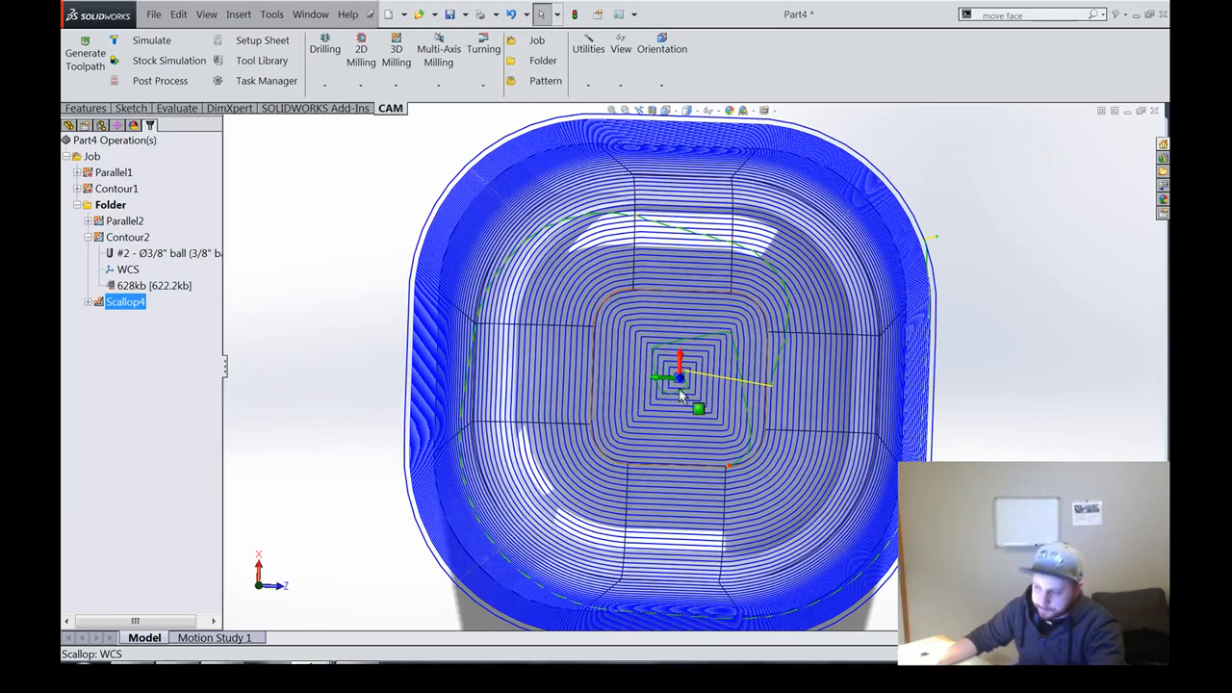
pyautogui.scroll(-5, 643, 338)
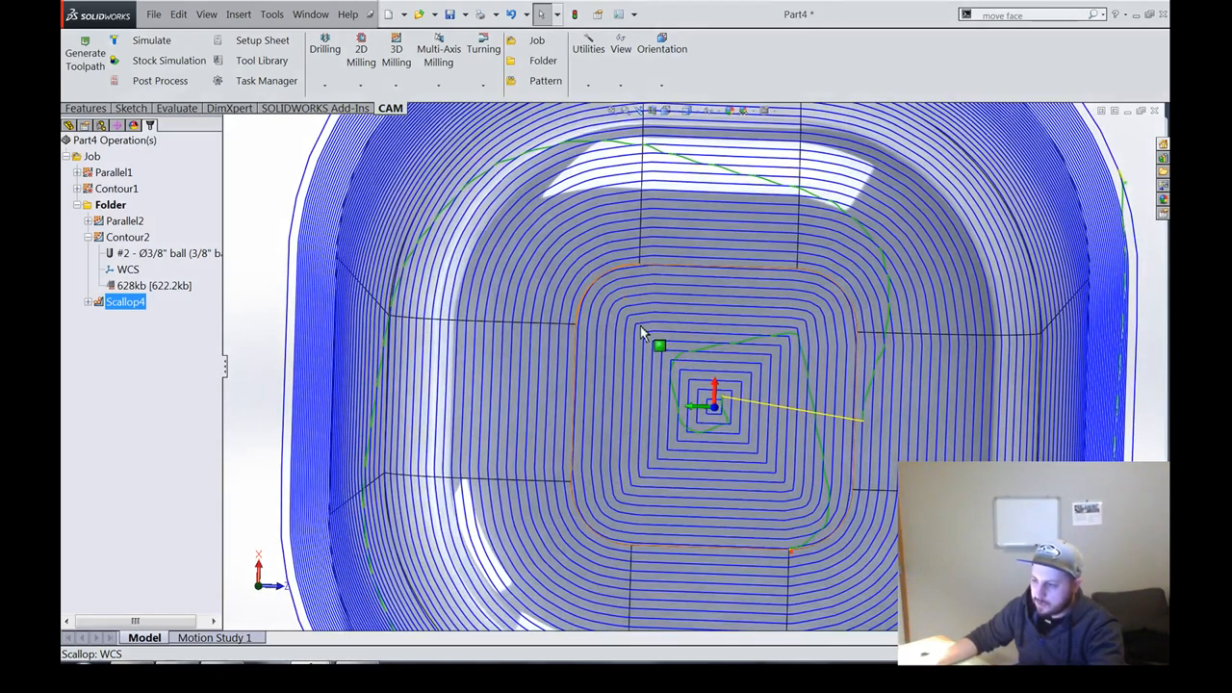
pyautogui.scroll(-4, 631, 337)
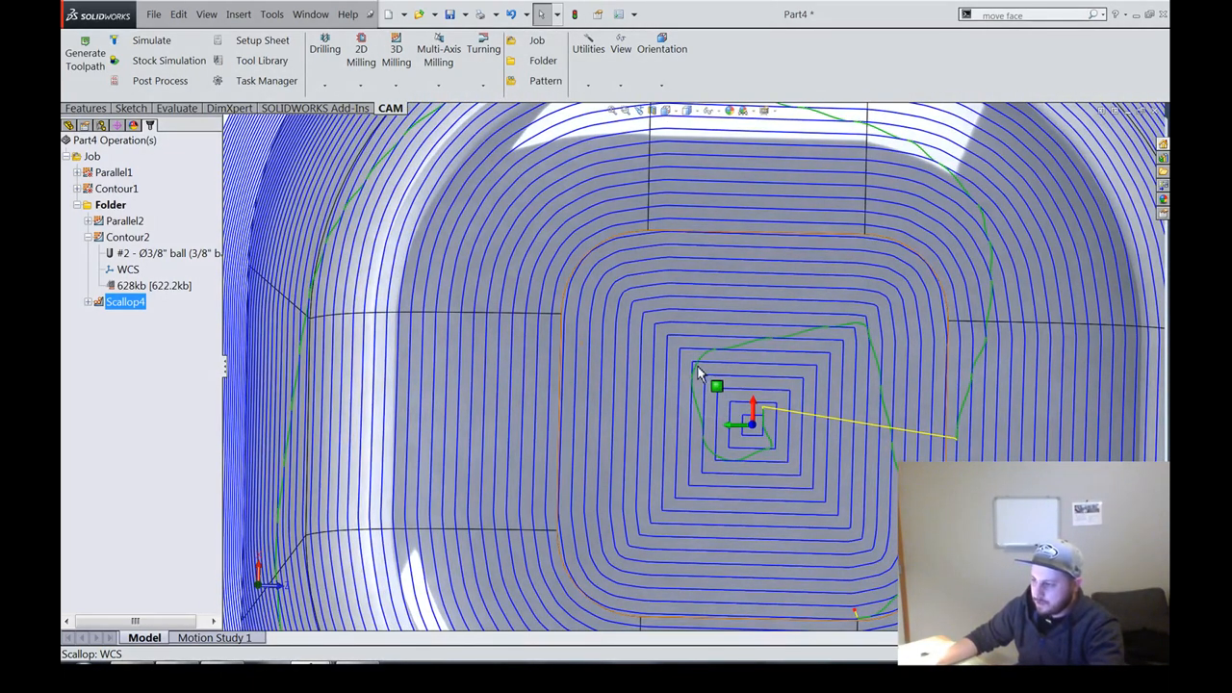
pyautogui.scroll(-3, 703, 403)
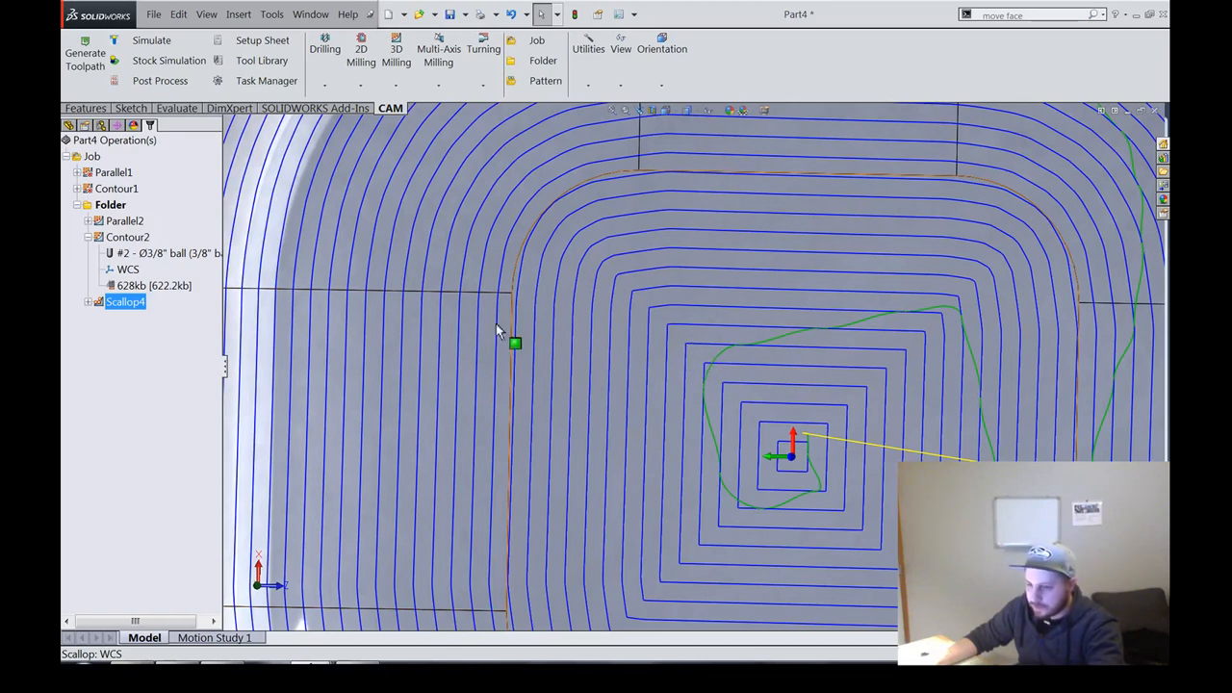
# Step: Inspect the Scallop4 passes from the top over the rounded shoulder down the steep walls to the lower edge
pyautogui.scroll(3, 677, 373)
pyautogui.moveTo(677, 373); pyautogui.dragTo(652, 318, button='middle')
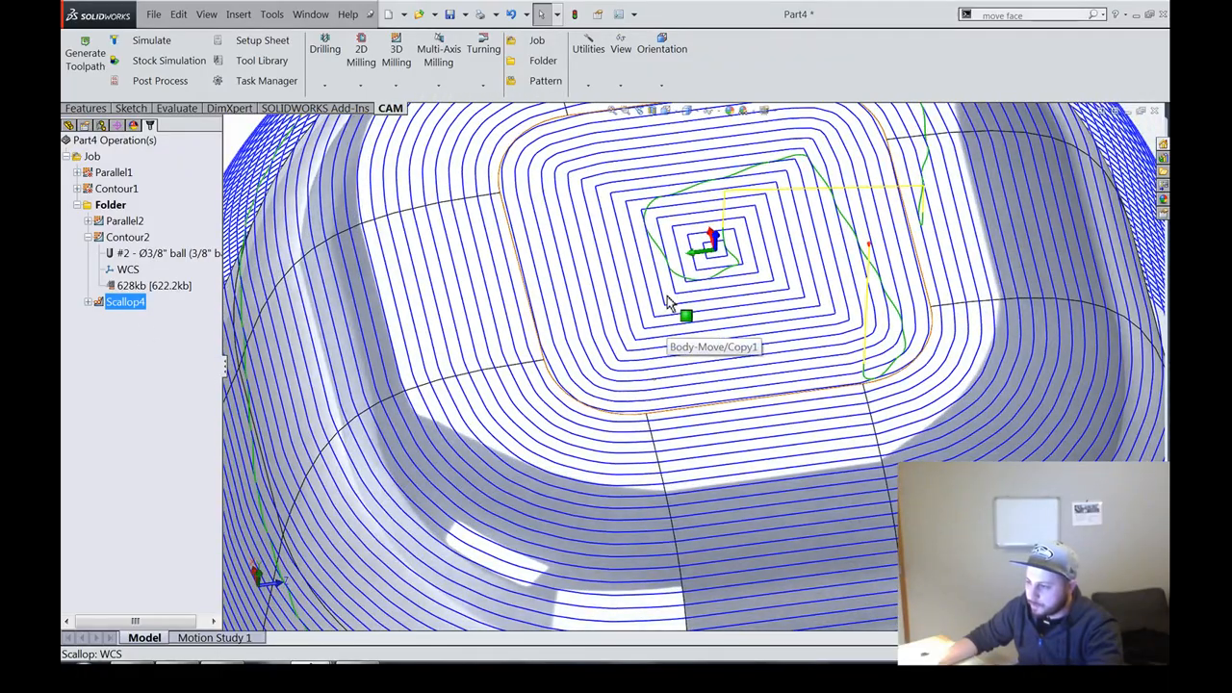
pyautogui.scroll(6, 655, 318)
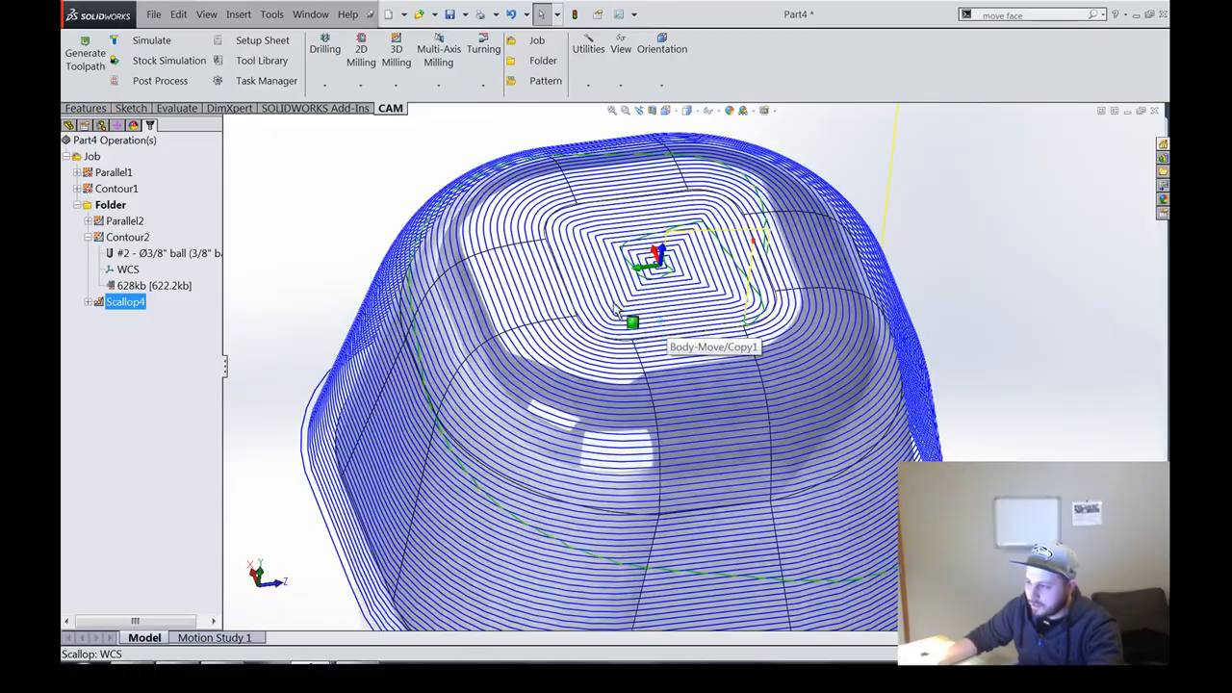
pyautogui.moveTo(614, 310); pyautogui.dragTo(810, 436, button='middle')
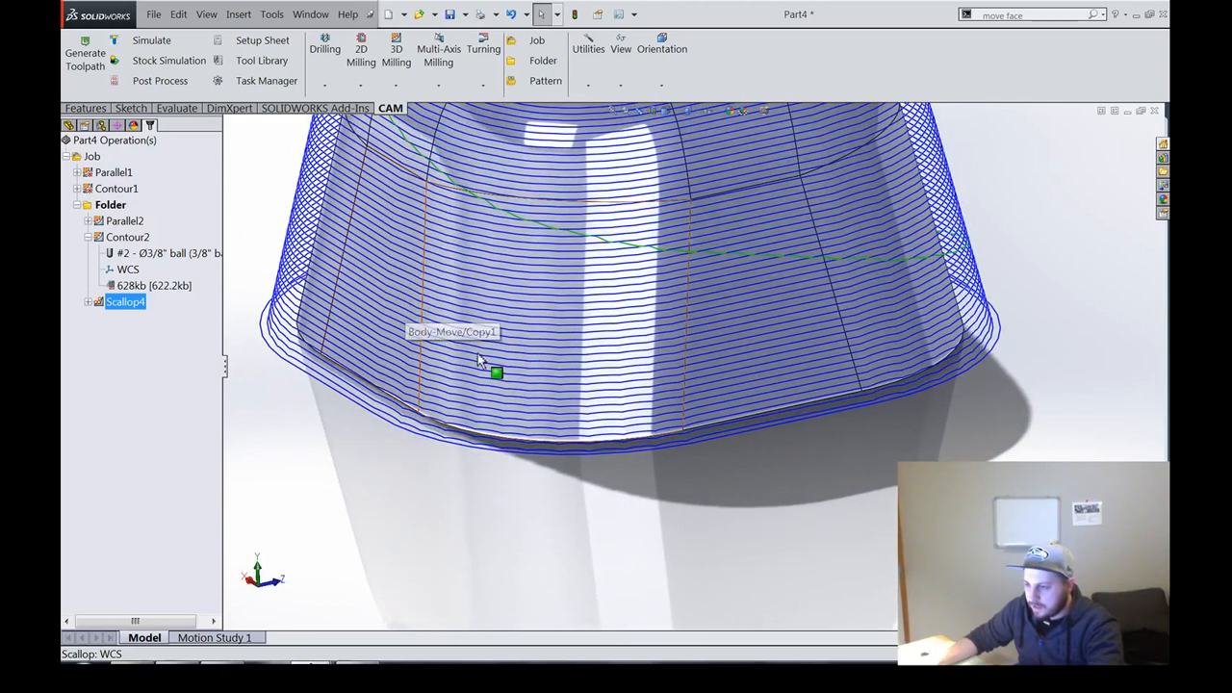
pyautogui.moveTo(428, 430); pyautogui.dragTo(426, 466, button='middle')
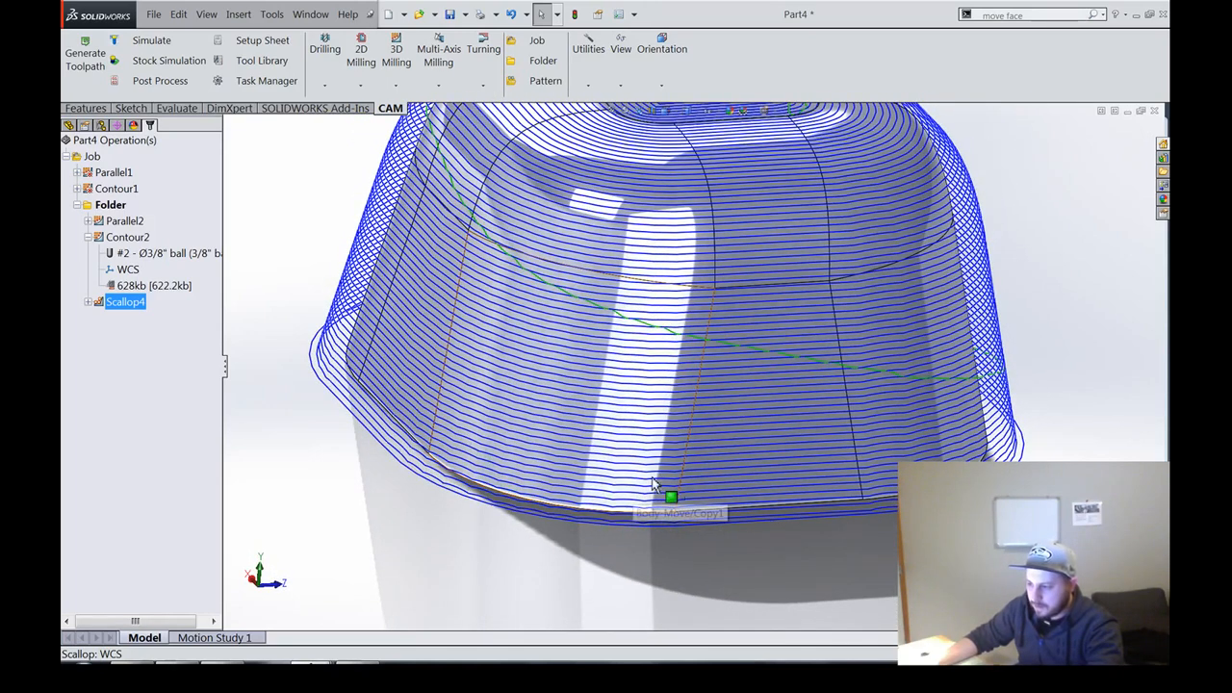
pyautogui.moveTo(484, 429); pyautogui.dragTo(385, 435, button='middle')
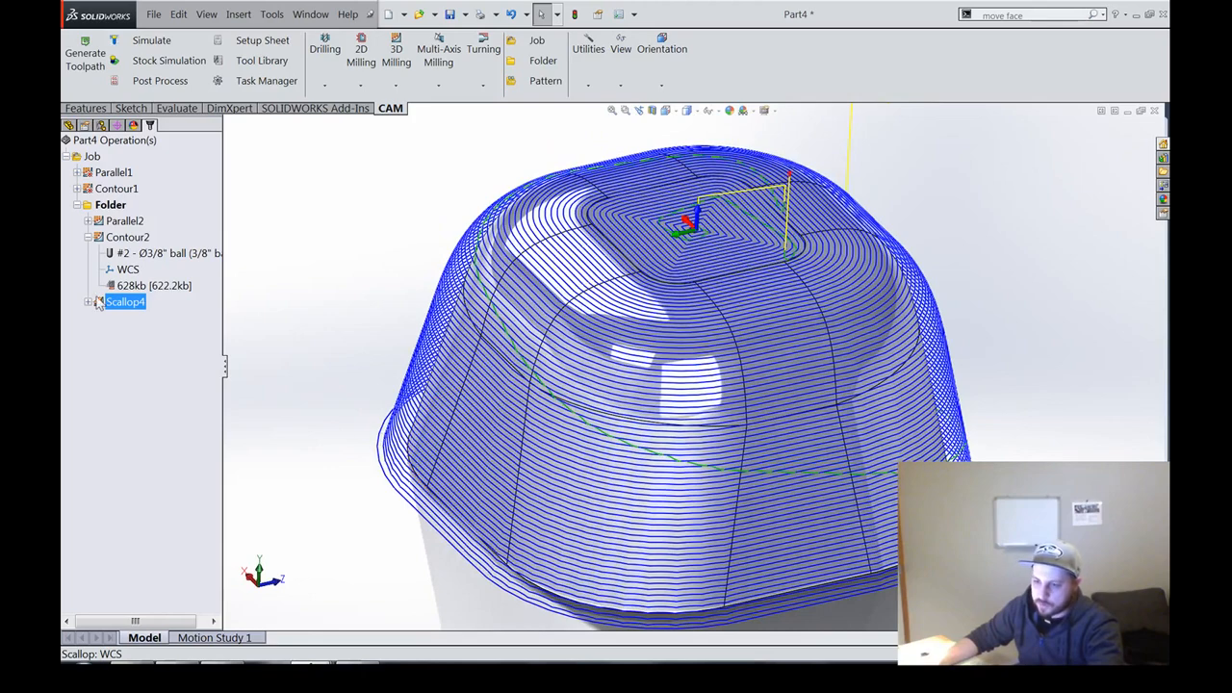
pyautogui.moveTo(266, 378); pyautogui.dragTo(286, 426, button='middle')
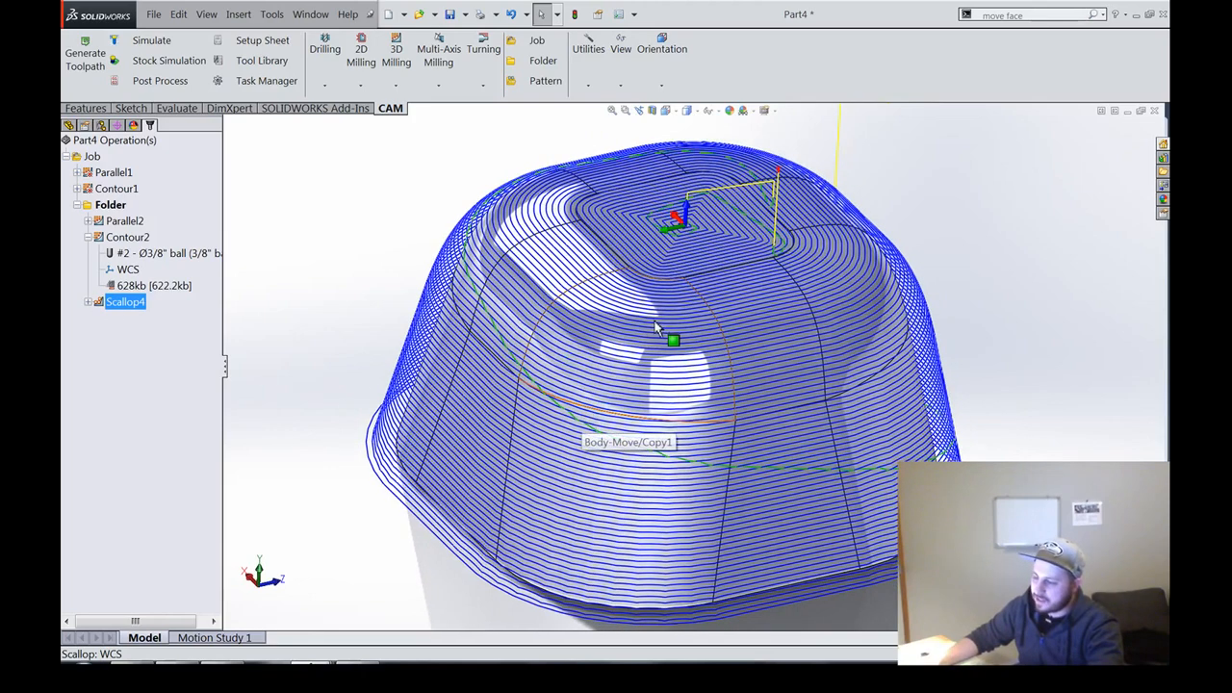
pyautogui.moveTo(580, 368); pyautogui.dragTo(693, 514, button='middle')
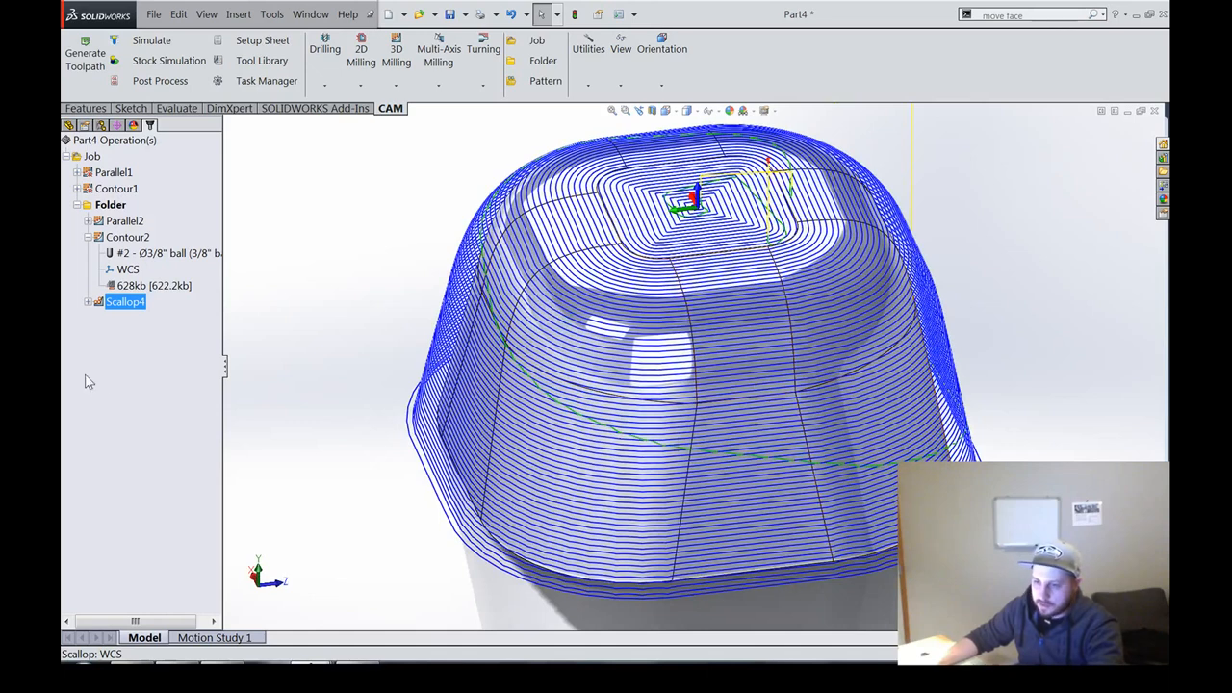
# Step: Change Scallop4's machining boundary to Selection, bounded by the edges of one rounded upper corner face, and regenerate the toolpath
pyautogui.rightClick(123, 302)
pyautogui.click(154, 174)
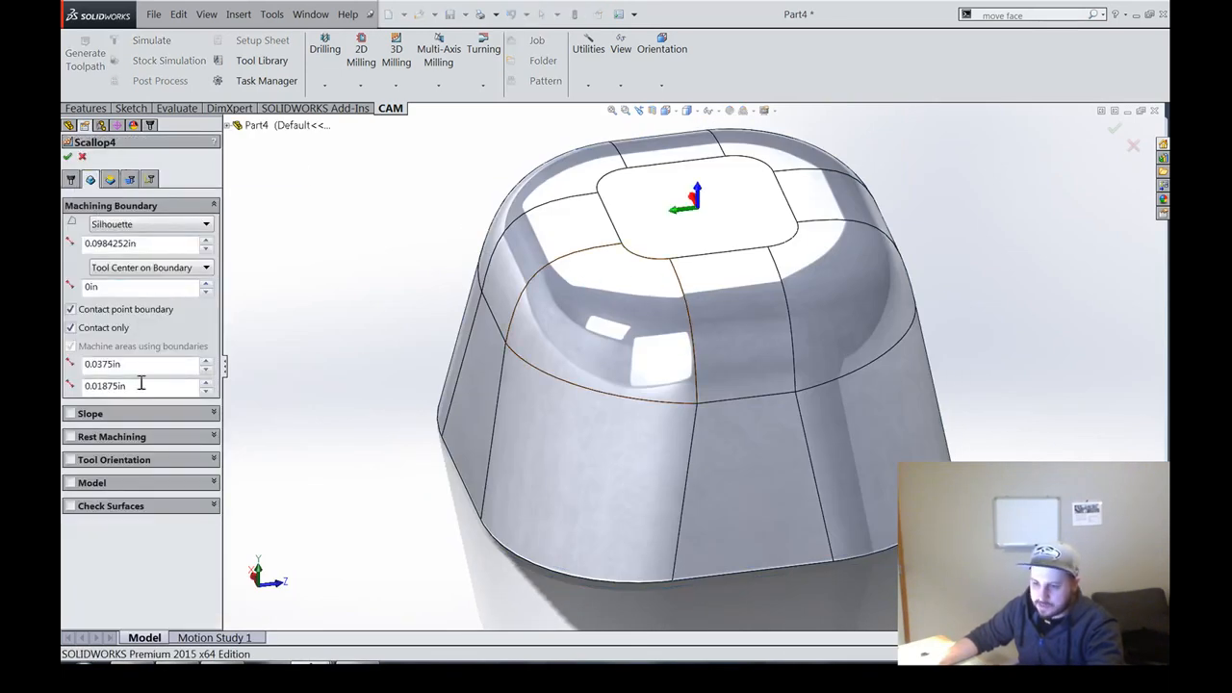
pyautogui.click(139, 224)
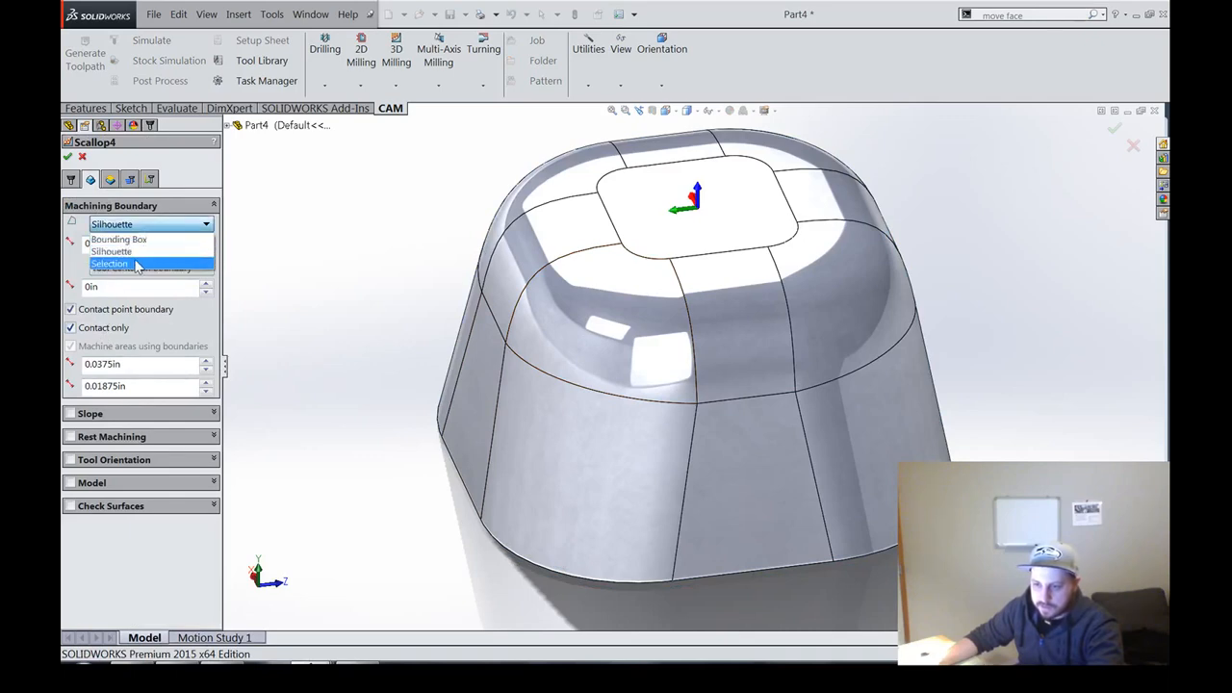
pyautogui.click(135, 263)
pyautogui.click(68, 157)
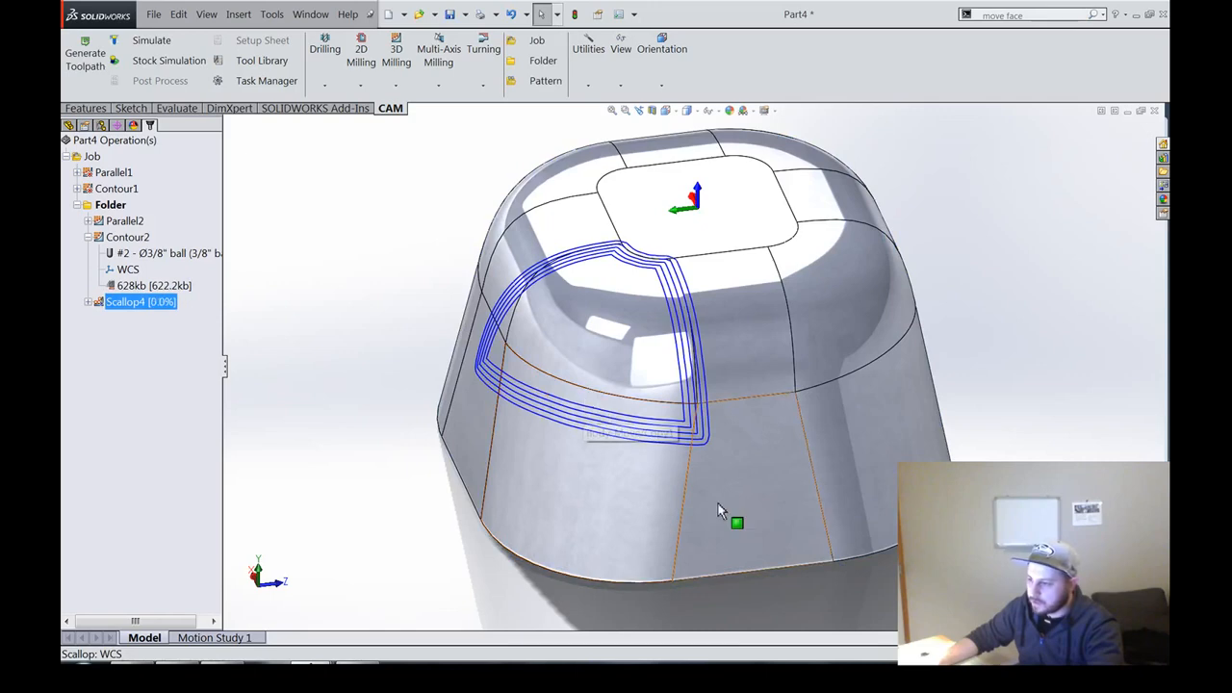
# Step: Examine how the Scallop4 passes follow the boundary of the single rounded corner face and offset inward
pyautogui.moveTo(564, 381); pyautogui.dragTo(562, 380, button='middle')
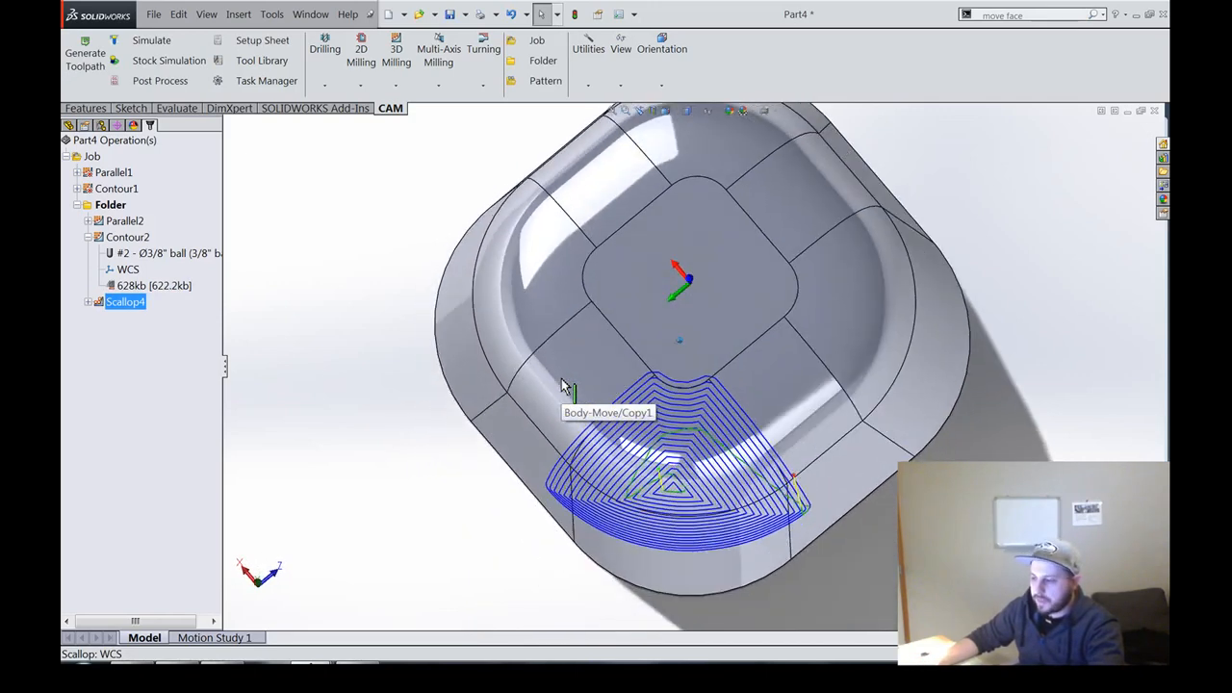
pyautogui.scroll(-1, 838, 564)
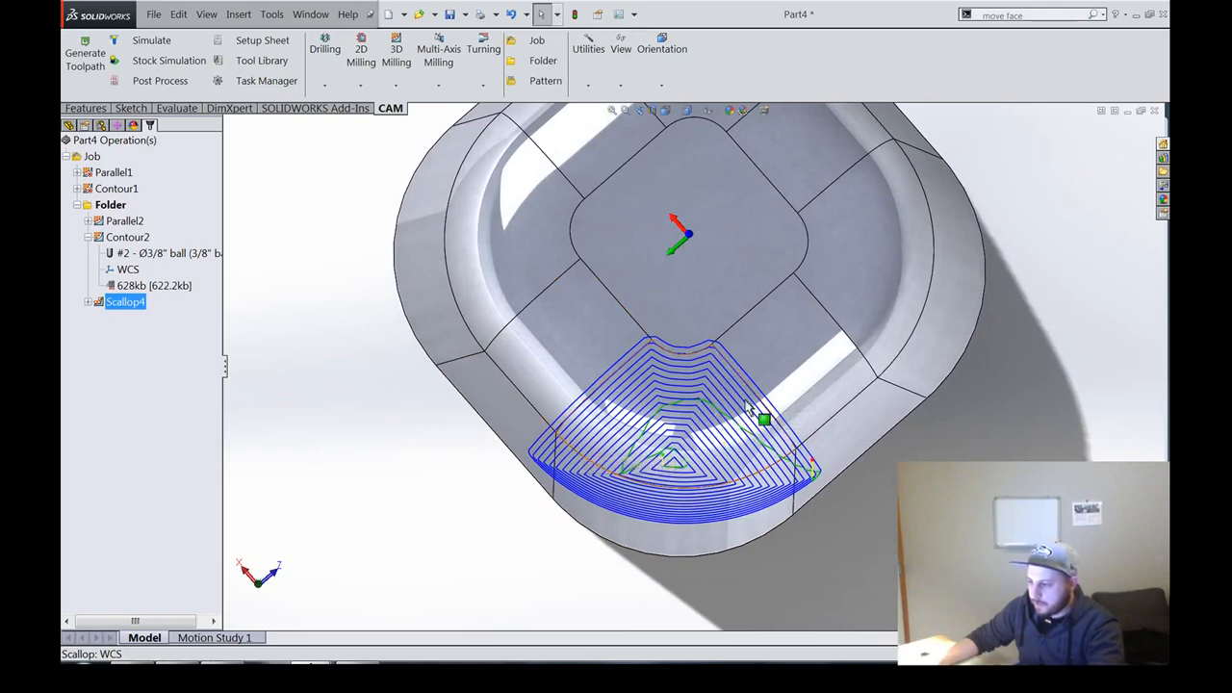
pyautogui.moveTo(731, 395); pyautogui.dragTo(798, 459, button='middle')
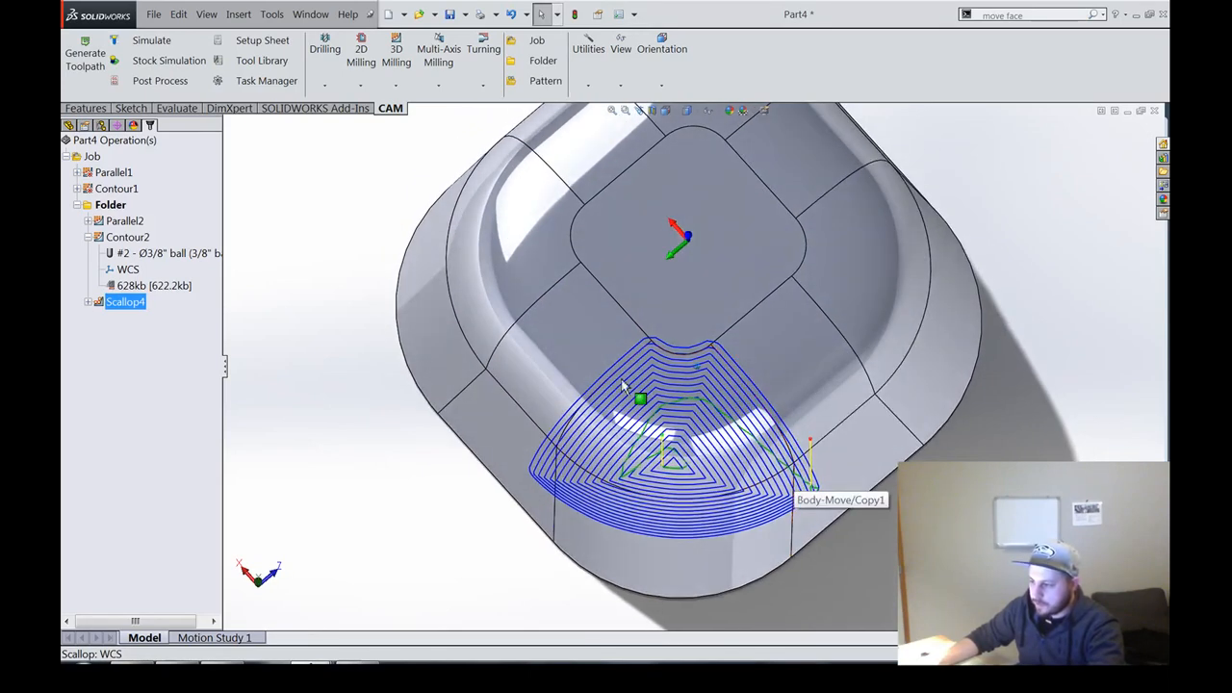
pyautogui.moveTo(789, 503); pyautogui.dragTo(578, 442, button='middle')
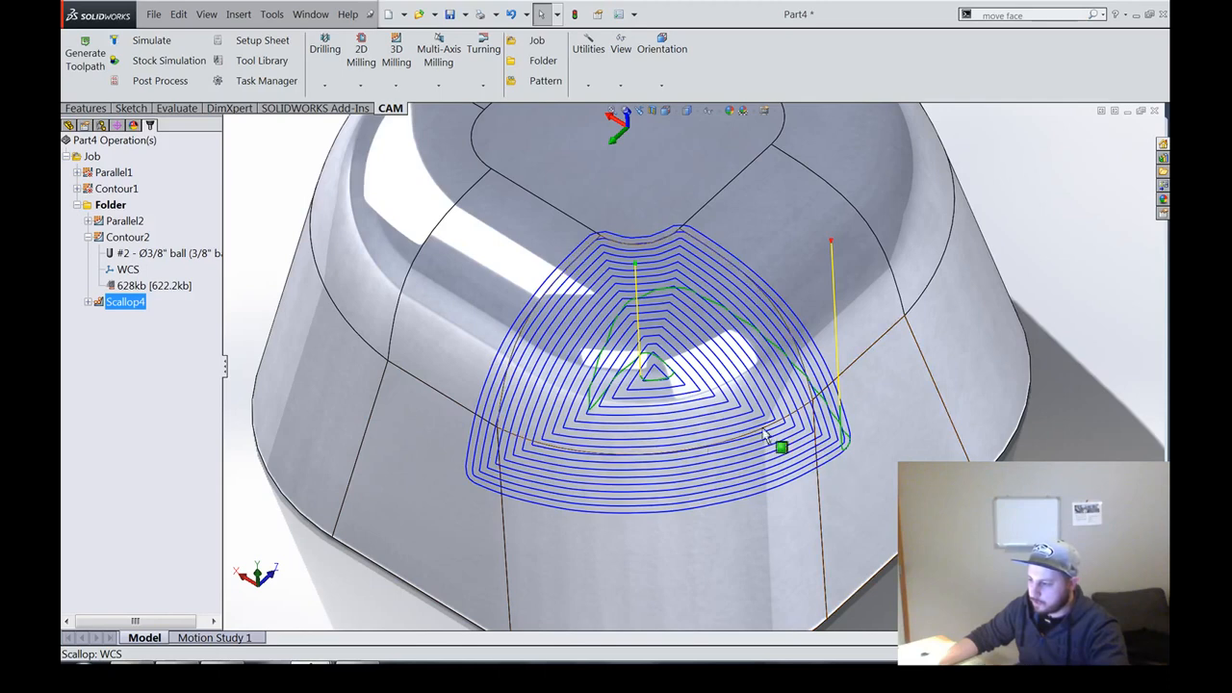
# Step: Examine the spacing of Scallop4's offset passes on the rounded corner face and how far they overlap the neighbouring faces
pyautogui.moveTo(709, 464); pyautogui.dragTo(682, 450, button='middle')
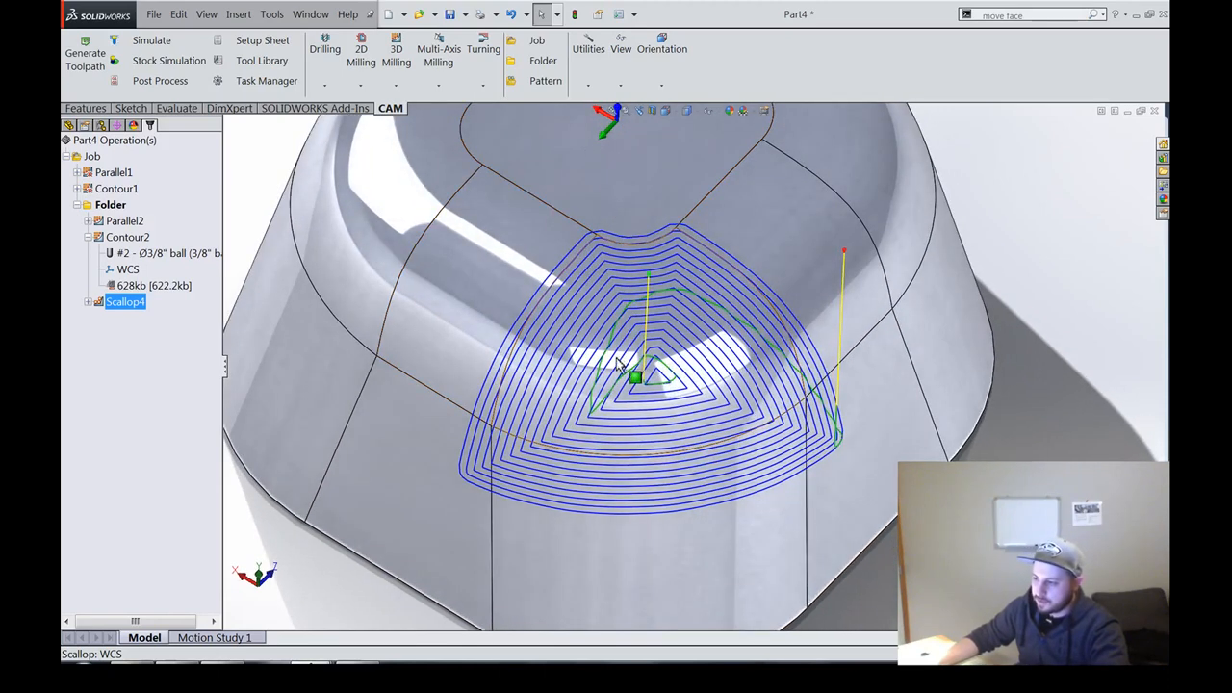
pyautogui.moveTo(627, 187); pyautogui.dragTo(458, 492, button='middle')
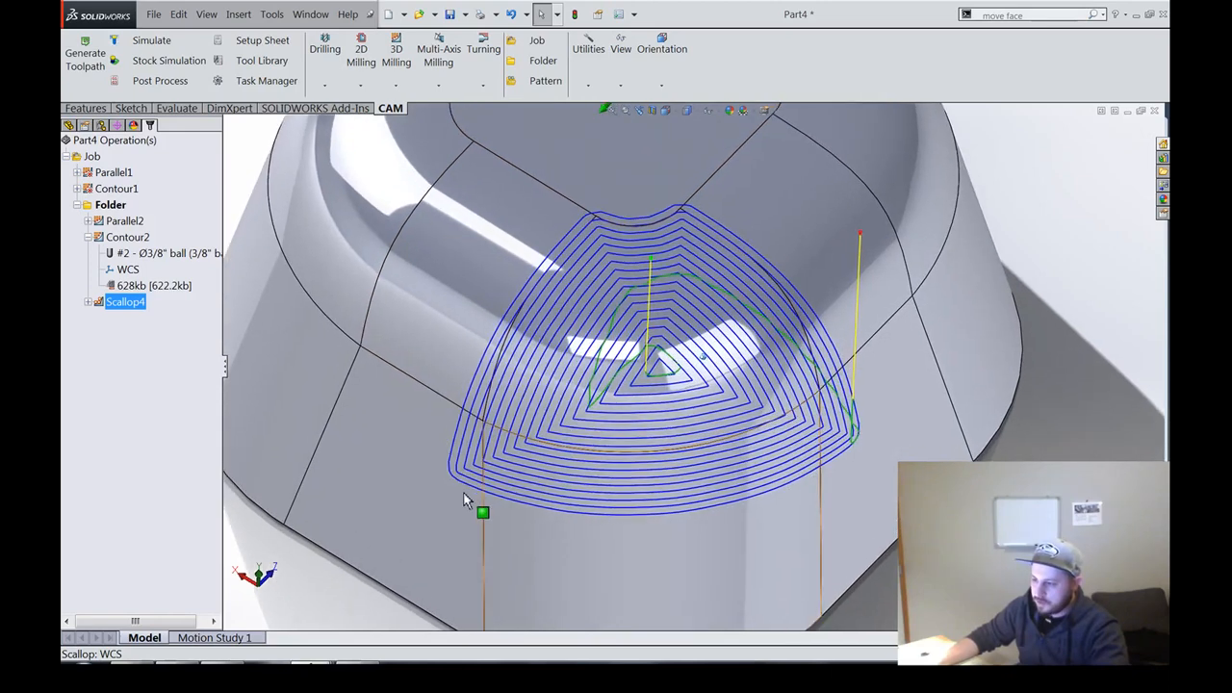
pyautogui.scroll(-3, 471, 469)
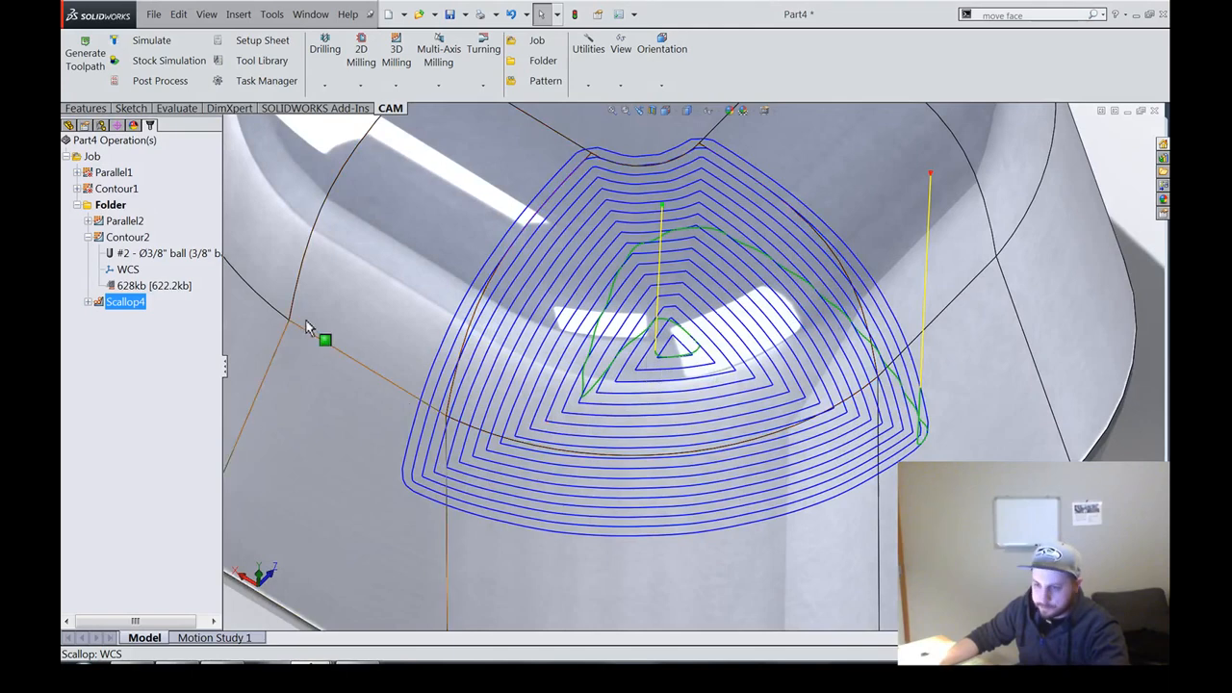
pyautogui.scroll(4, 409, 368)
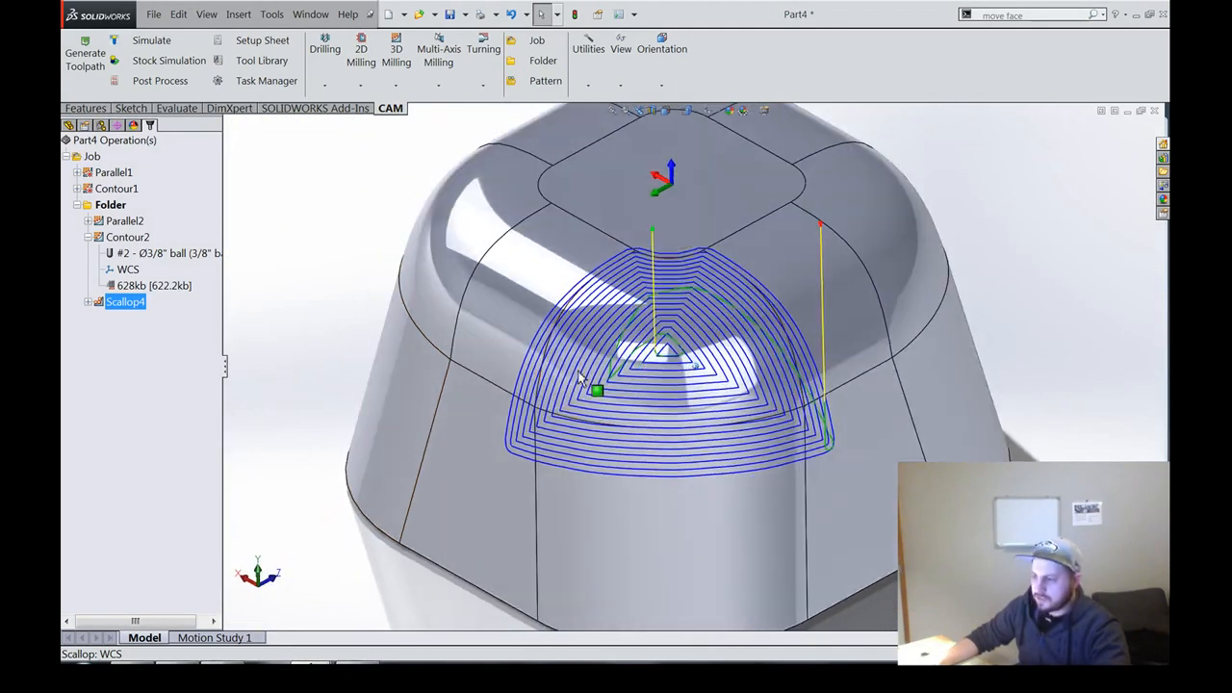
pyautogui.click(325, 236)
pyautogui.click(116, 366)
pyautogui.scroll(3, 644, 466)
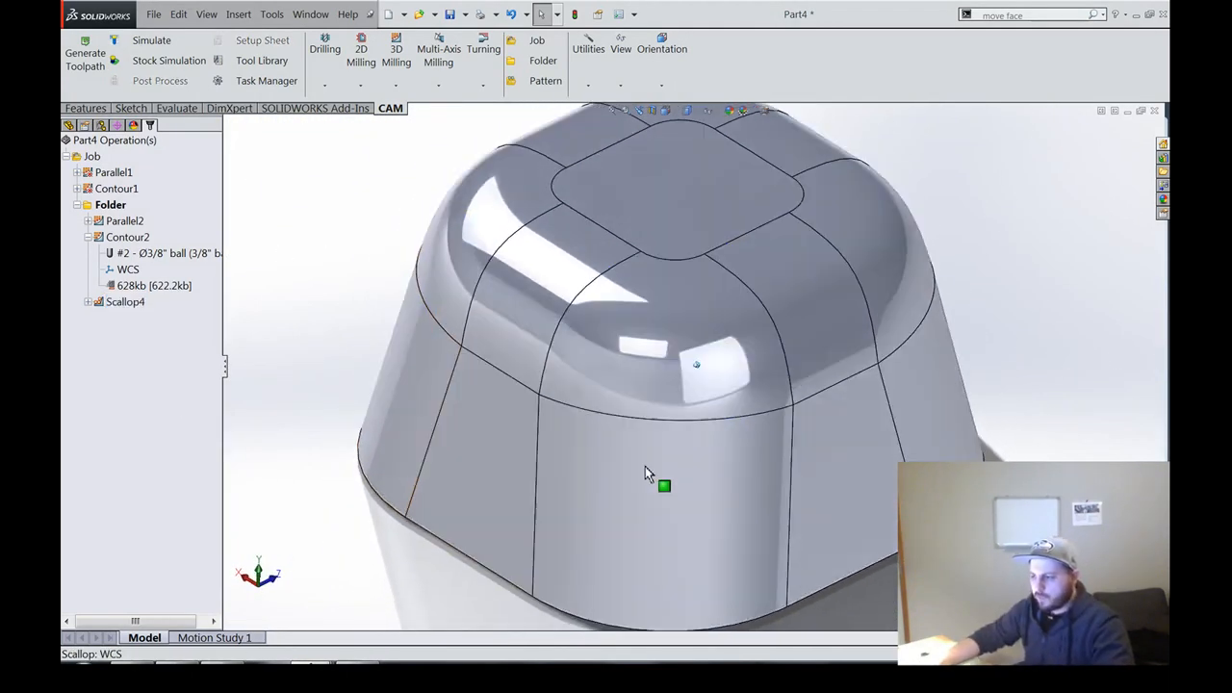
pyautogui.scroll(-1, 645, 466)
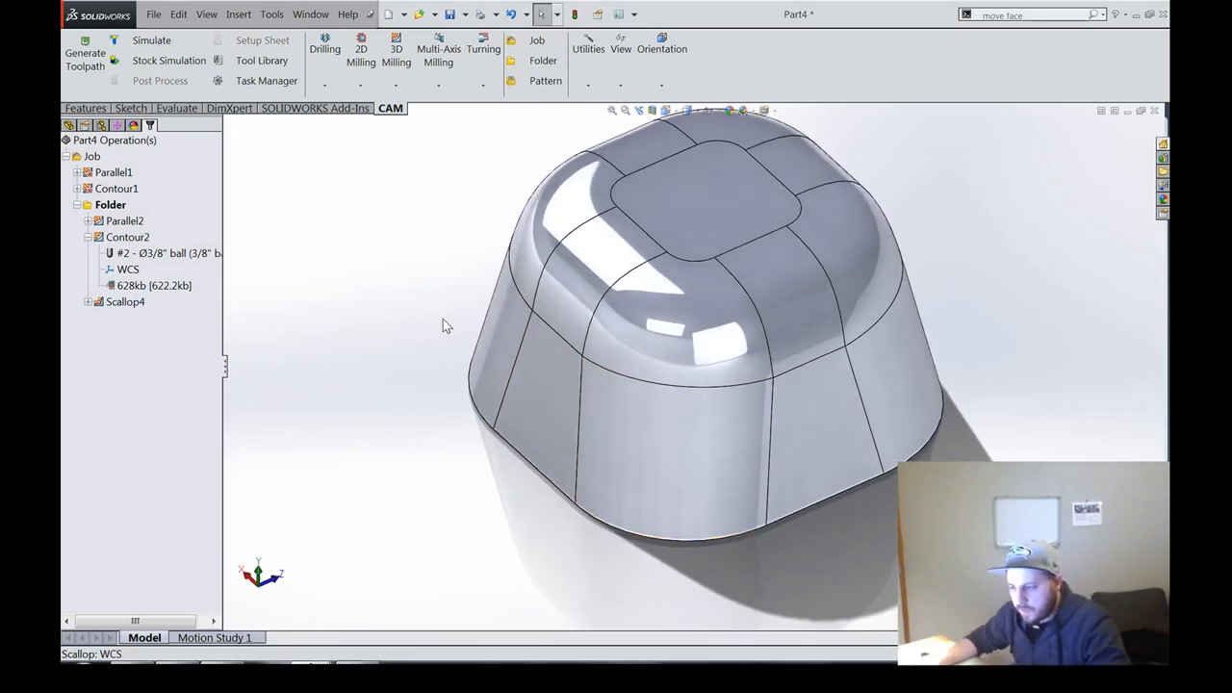
# Step: Collapse the Contour2 operation and review Scallop4's corner-face toolpath against the whole part
pyautogui.click(89, 238)
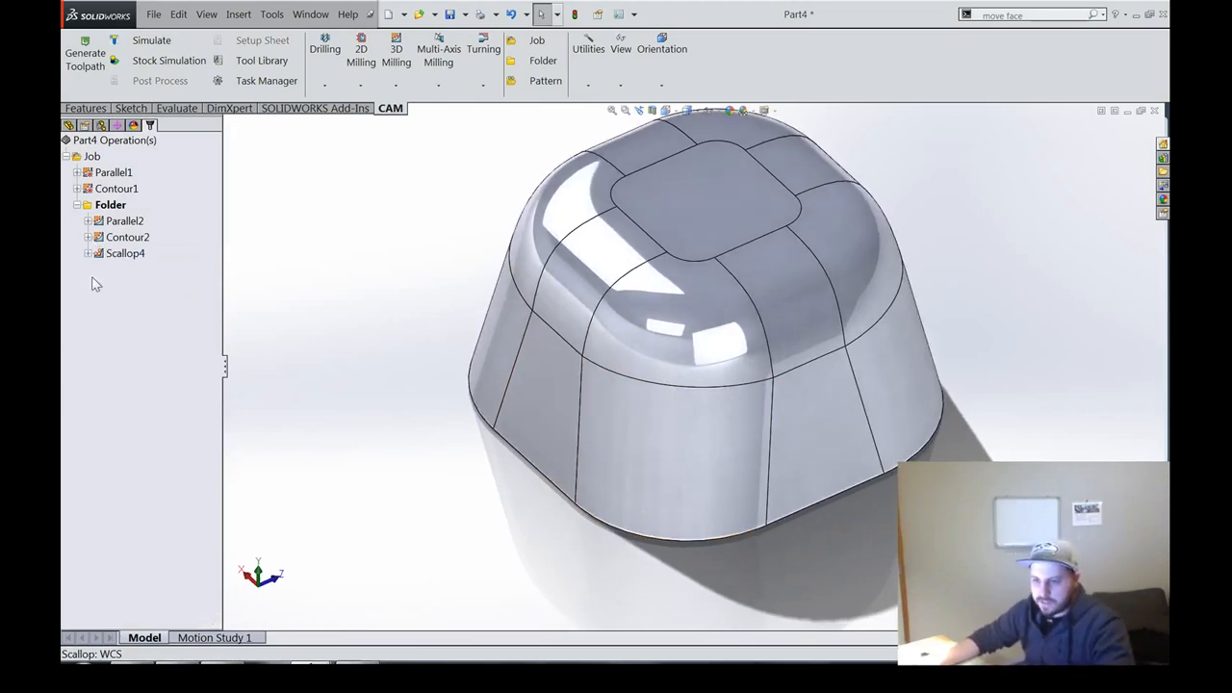
pyautogui.moveTo(601, 322); pyautogui.dragTo(592, 372, button='middle')
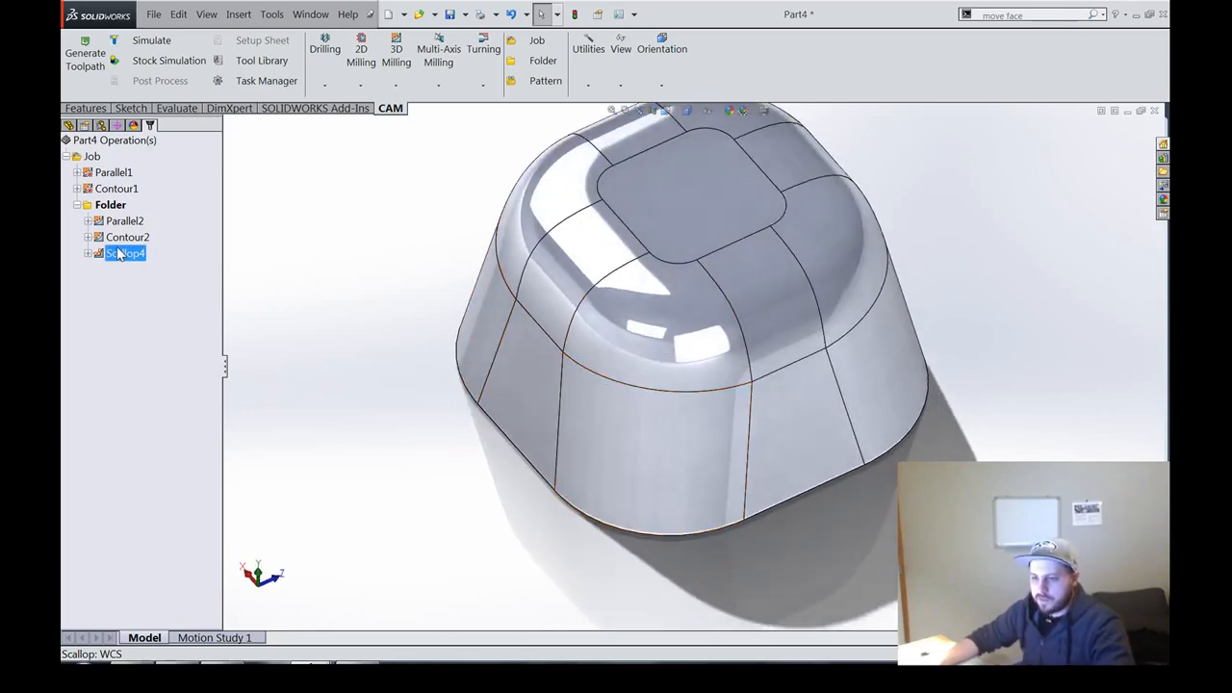
pyautogui.moveTo(668, 327)
pyautogui.mouseDown(button='middle')
pyautogui.moveTo(652, 312)
pyautogui.moveTo(668, 289)
pyautogui.moveTo(603, 395)
pyautogui.moveTo(650, 366)
pyautogui.mouseUp(button='middle')
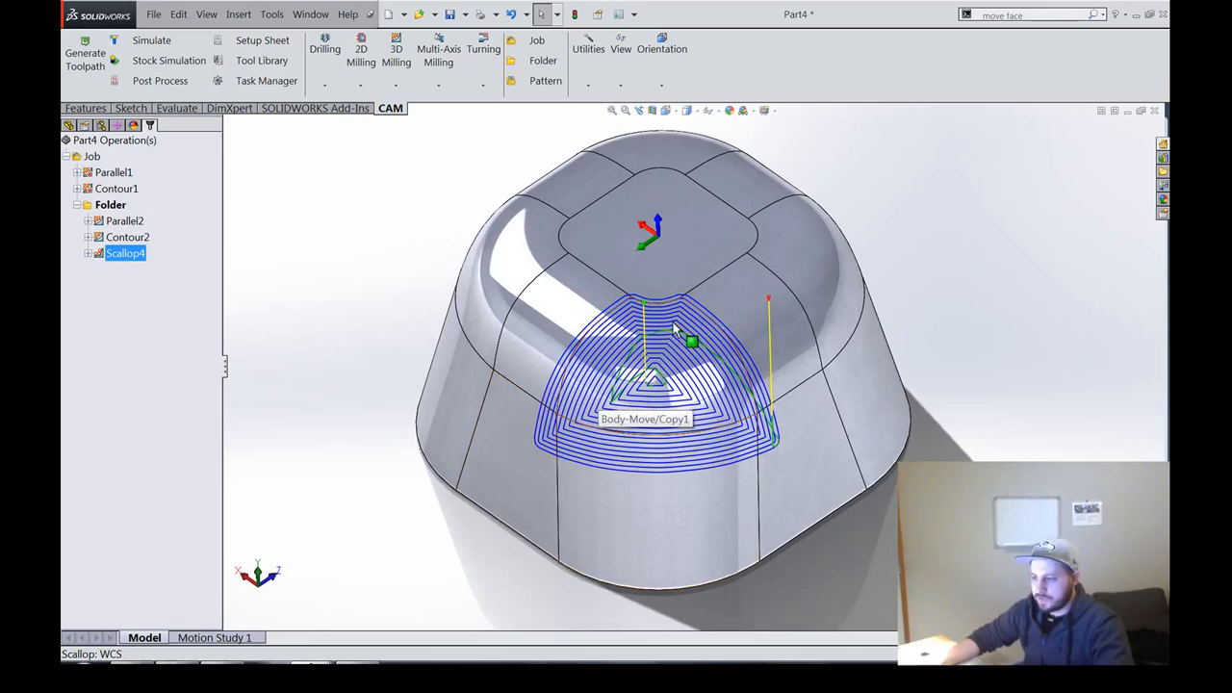
pyautogui.moveTo(525, 411); pyautogui.dragTo(519, 416, button='middle')
pyautogui.click(155, 356)
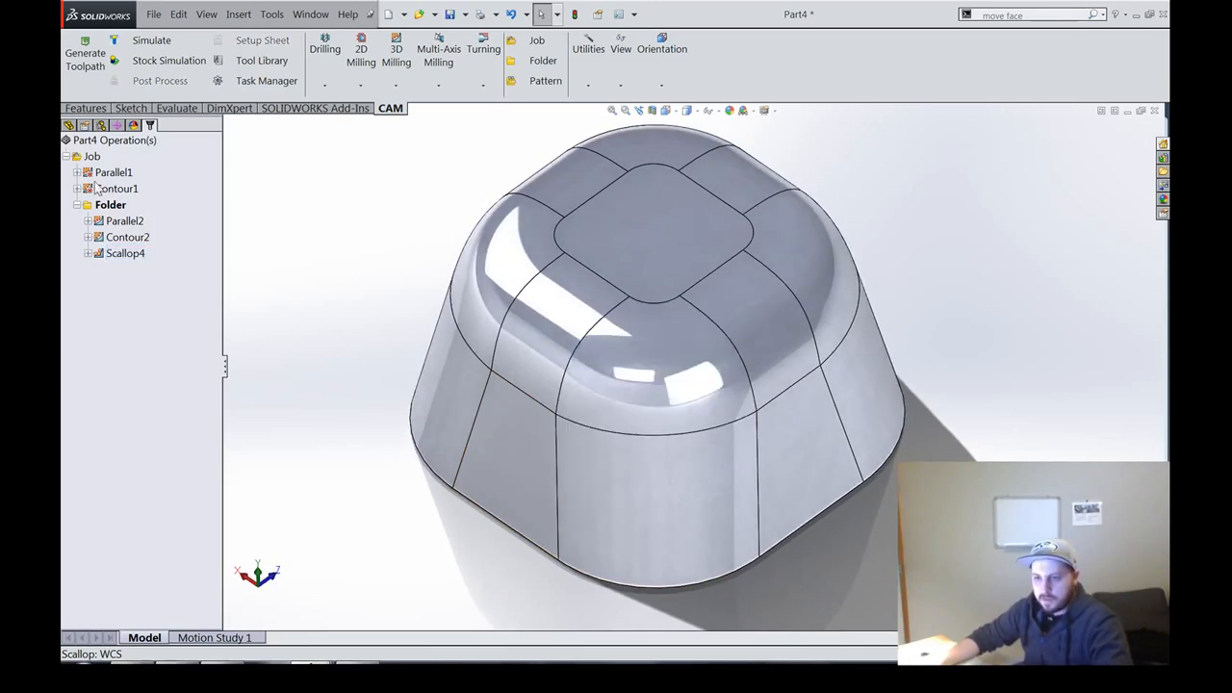
# Step: Highlight Sketch5, the offset outline around the part, and examine it from above and at an angle
pyautogui.click(69, 125)
pyautogui.click(102, 408)
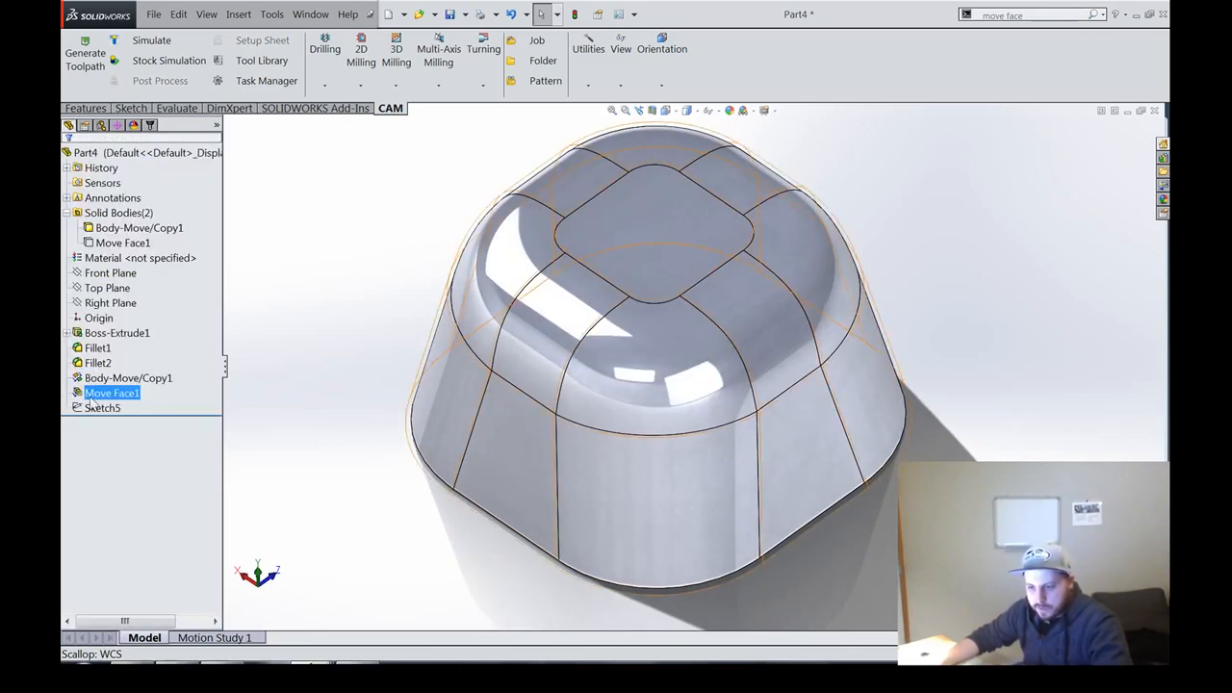
pyautogui.hotkey('ctrl', '8')
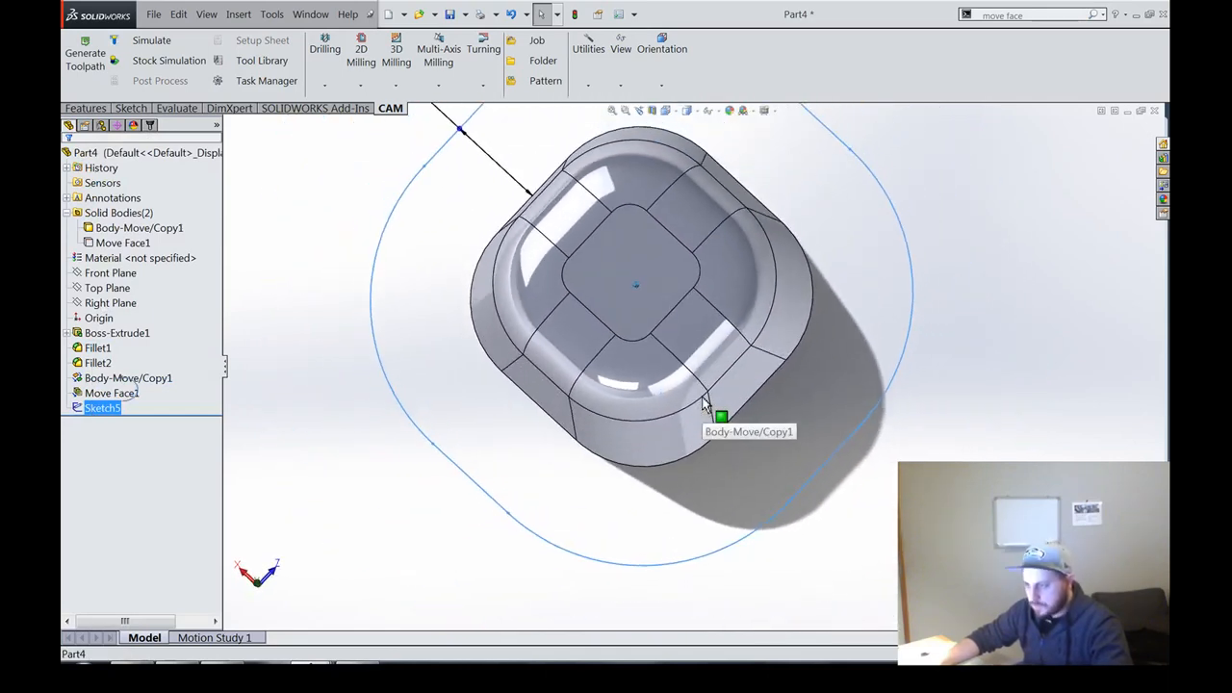
pyautogui.moveTo(687, 381)
pyautogui.mouseDown(button='middle')
pyautogui.moveTo(451, 138)
pyautogui.moveTo(461, 151)
pyautogui.moveTo(339, 192)
pyautogui.mouseUp(button='middle')
pyautogui.click(150, 126)
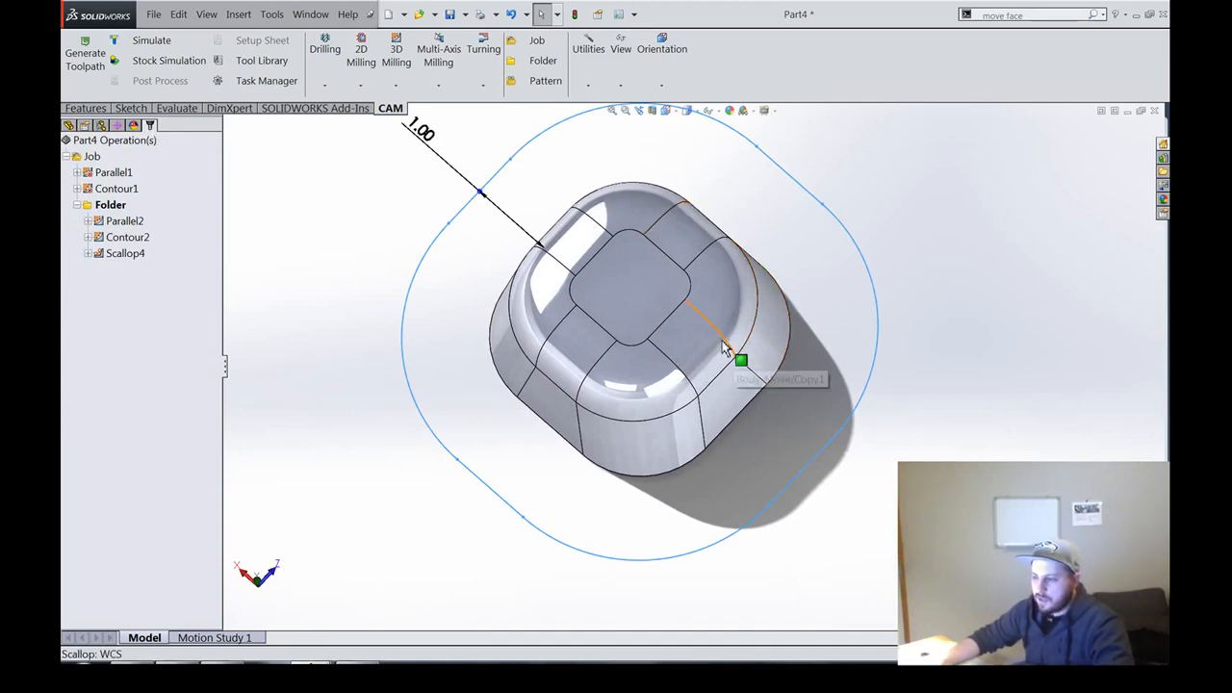
pyautogui.press('Up')
pyautogui.press('Up')
pyautogui.press('Up')
pyautogui.press('Up')
pyautogui.press('Up')
pyautogui.scroll(-2, 688, 395)
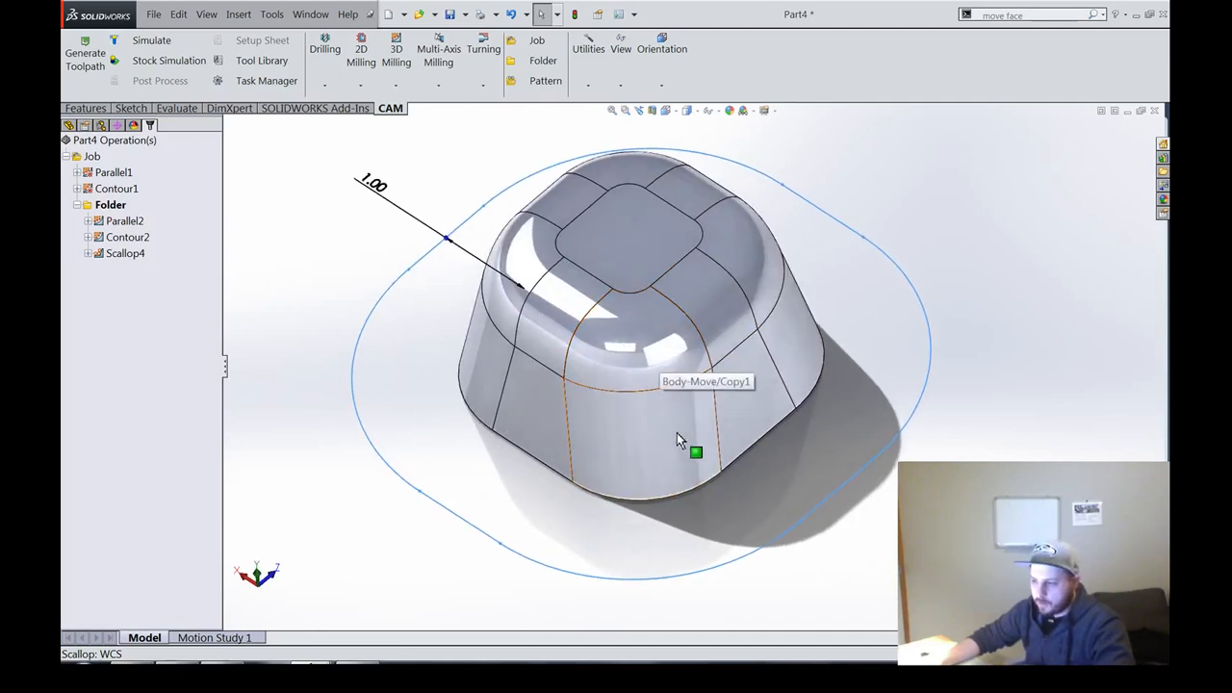
# Step: Replace Scallop4's boundary face with Sketch5, disable Contact point boundary and Machine areas using boundaries, and regenerate the toolpath
pyautogui.click(125, 253)
pyautogui.rightClick(126, 253)
pyautogui.click(143, 174)
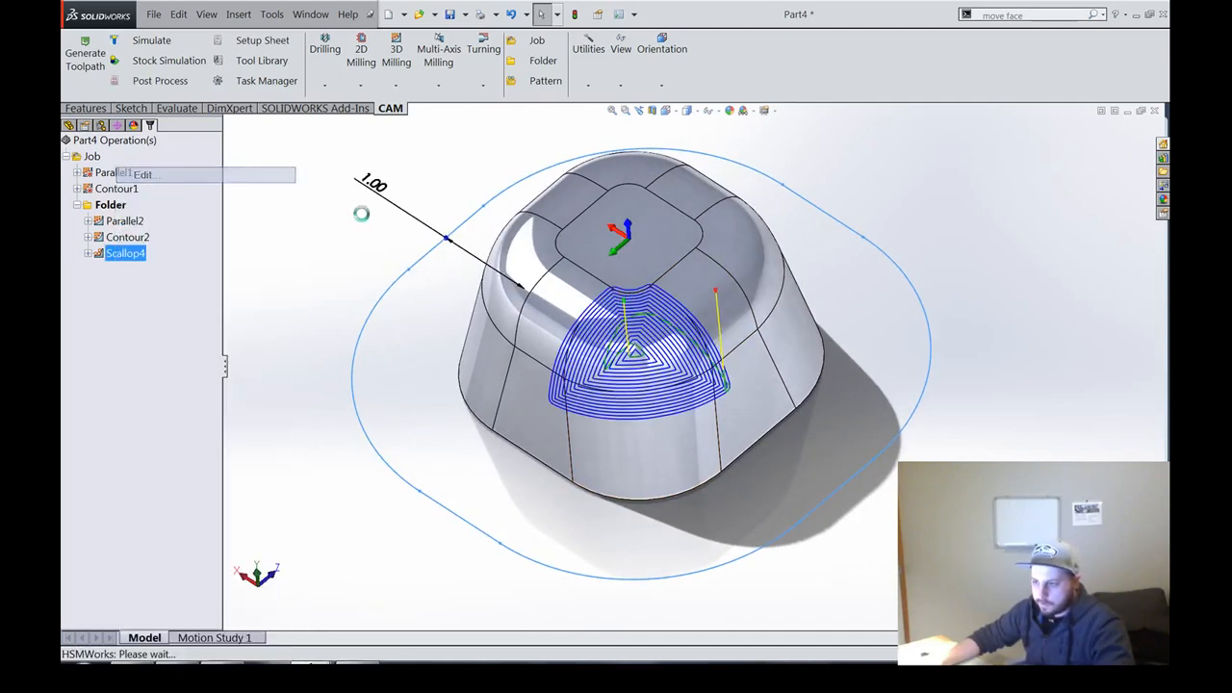
pyautogui.rightClick(126, 270)
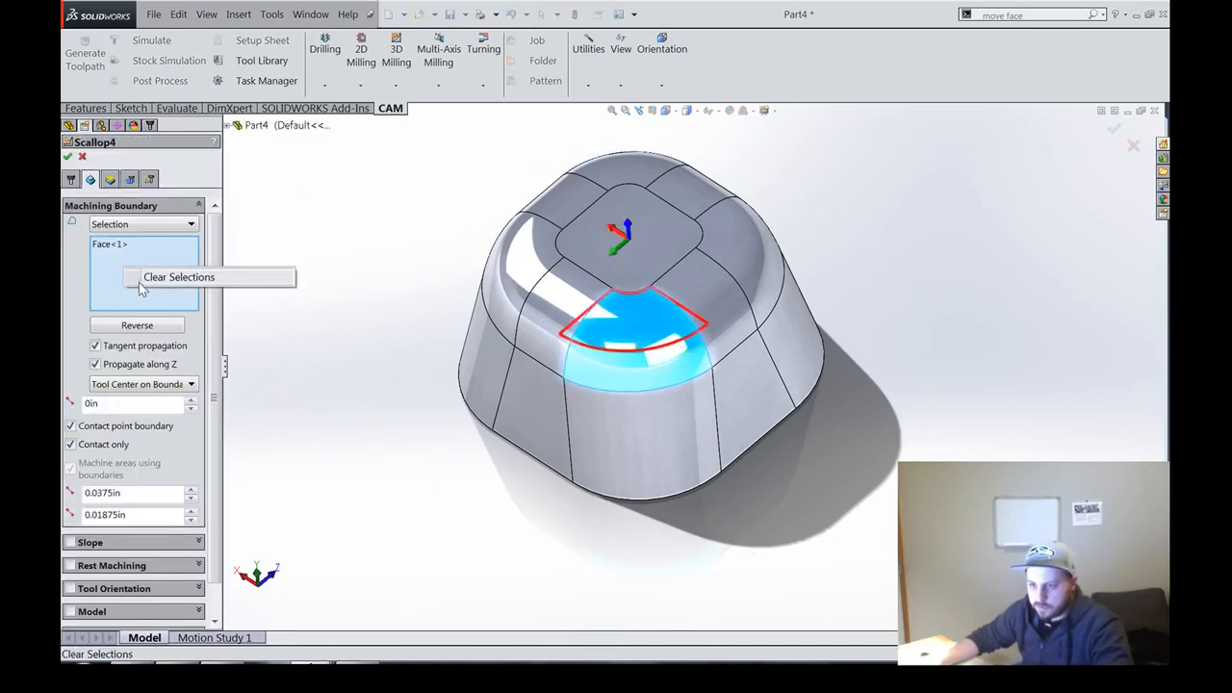
pyautogui.click(141, 280)
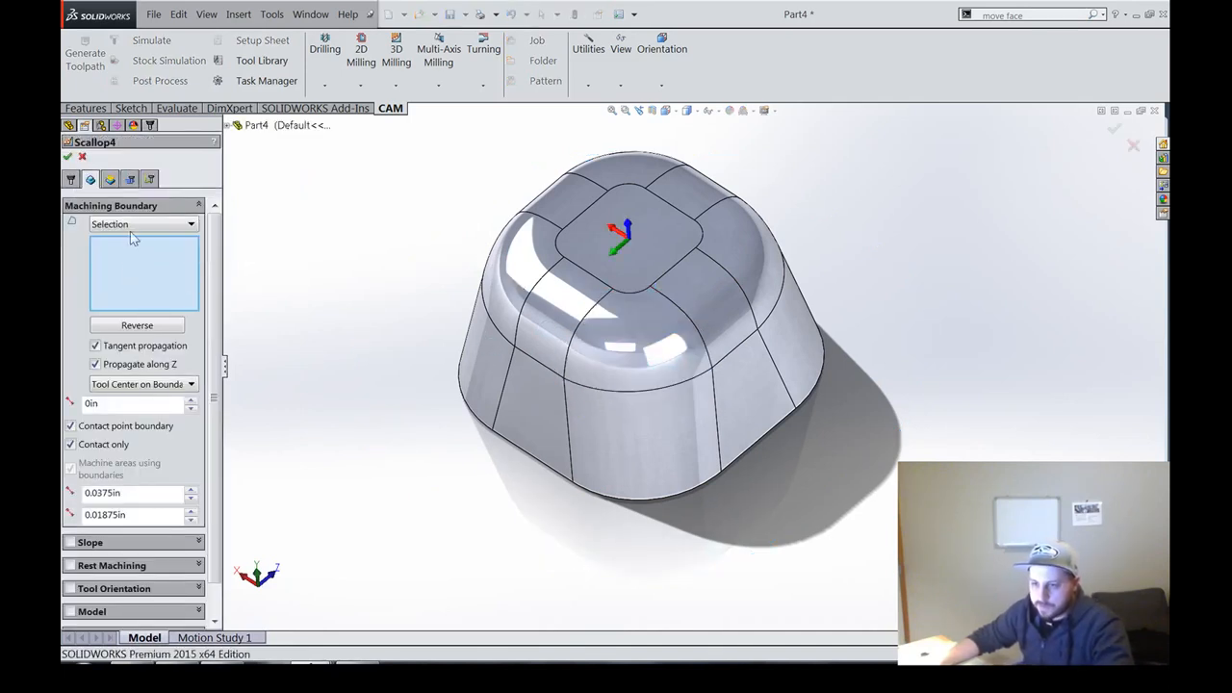
pyautogui.click(227, 125)
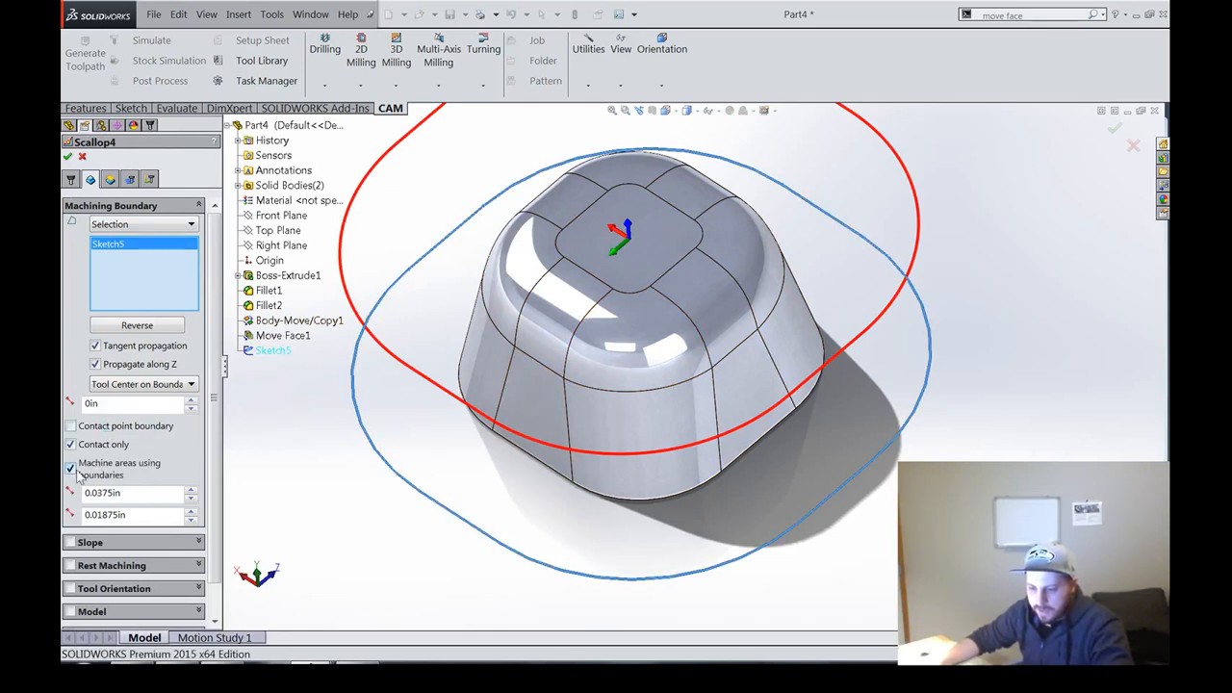
pyautogui.click(71, 469)
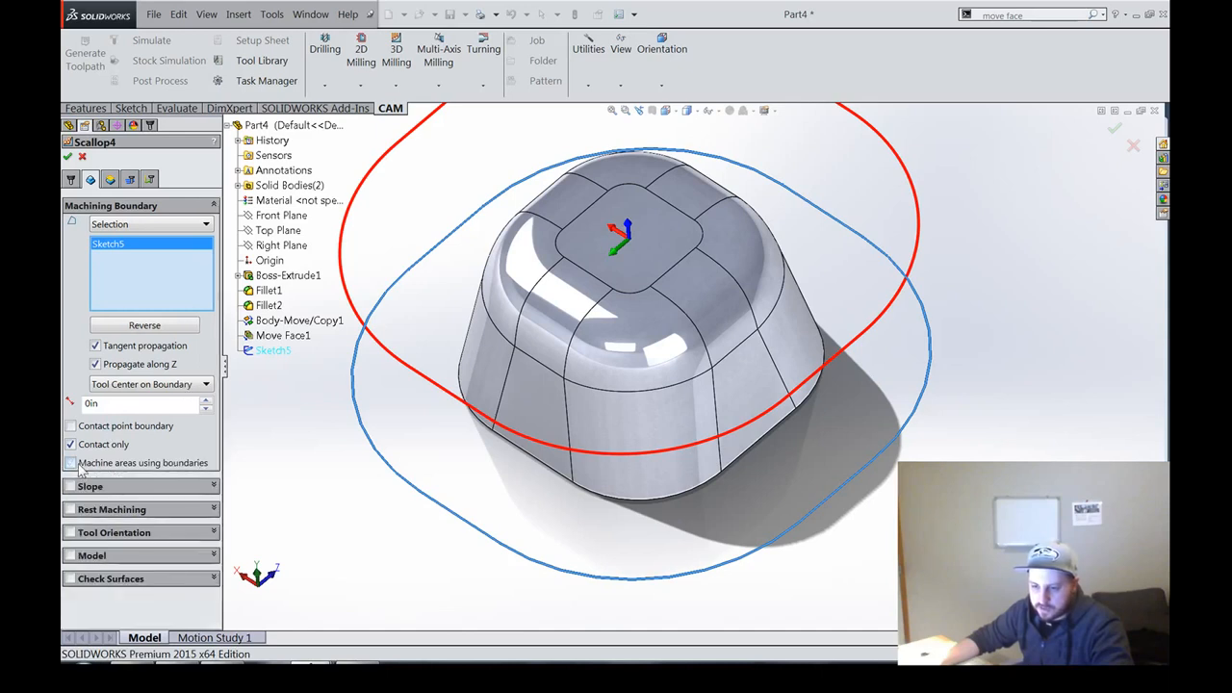
pyautogui.click(68, 157)
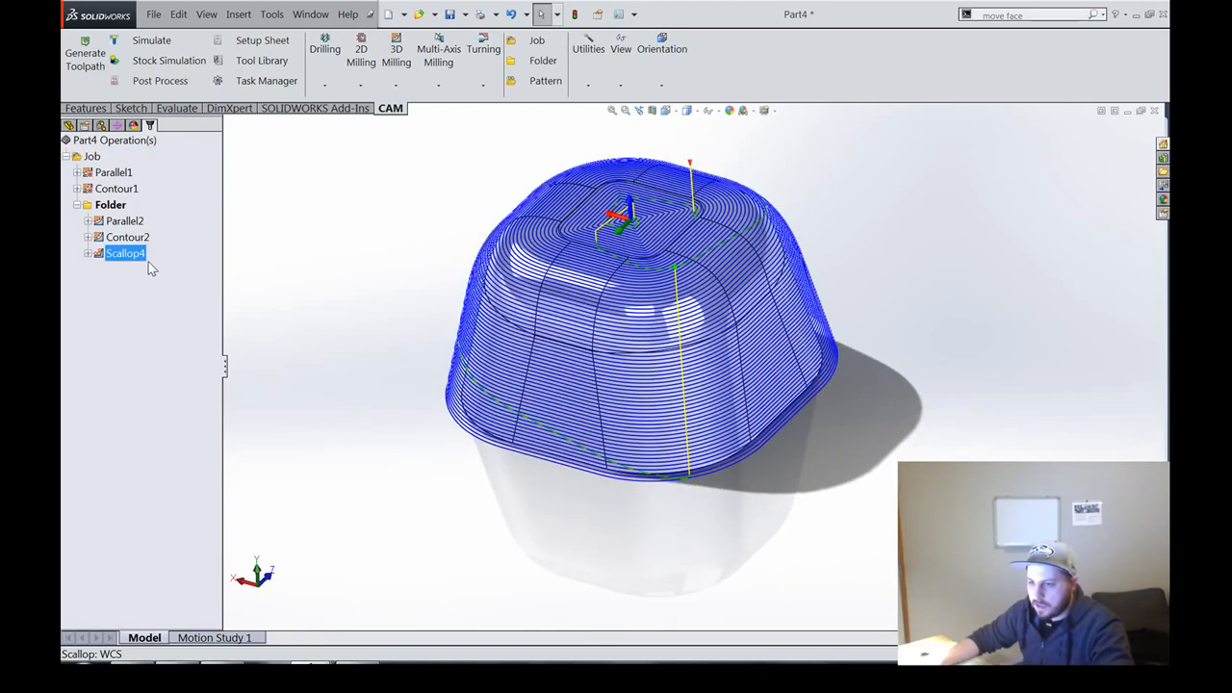
# Step: Inspect the Scallop4 passes bounded by the offset outline, from the steep walls up to the corner transitions on the flat top
pyautogui.scroll(-2, 349, 361)
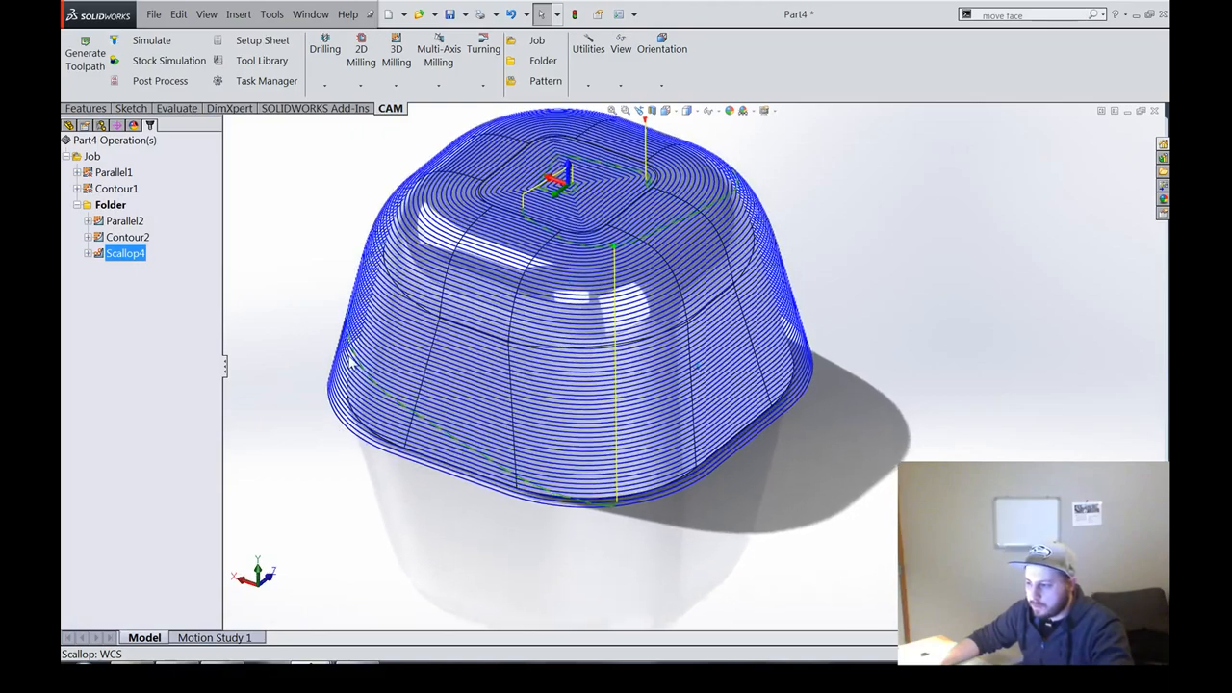
pyautogui.moveTo(352, 361); pyautogui.dragTo(350, 362, button='middle')
pyautogui.scroll(-3, 523, 323)
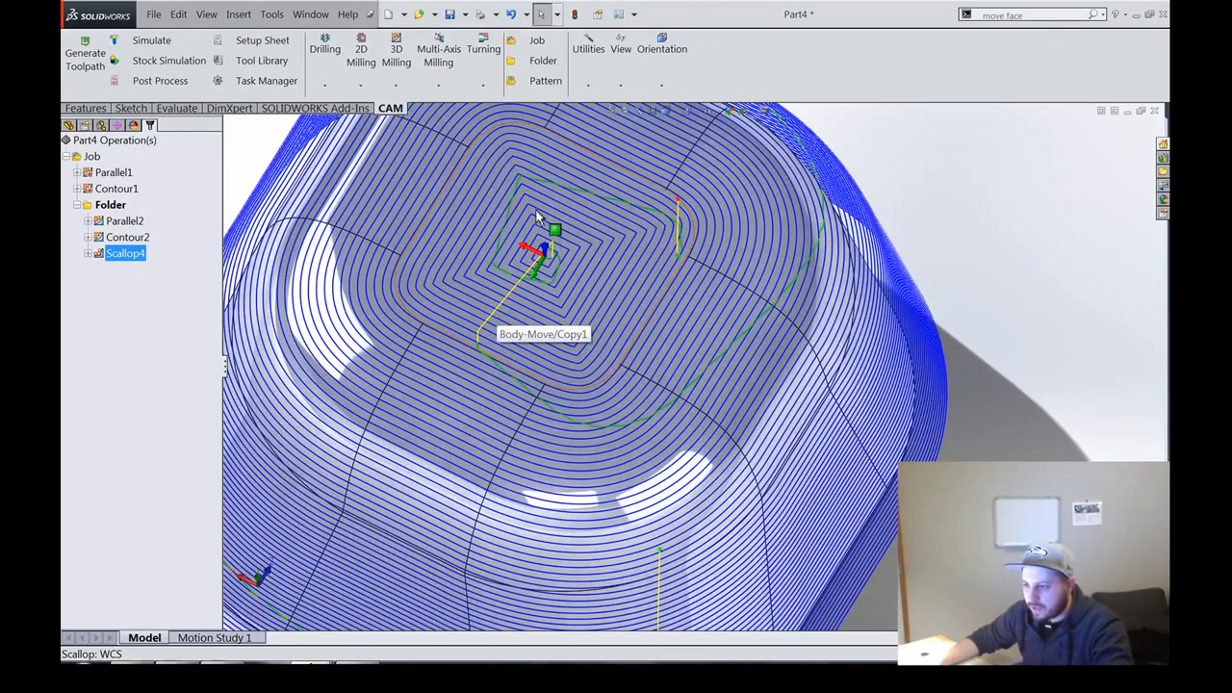
pyautogui.moveTo(536, 211); pyautogui.dragTo(568, 190, button='middle')
pyautogui.moveTo(474, 229); pyautogui.dragTo(444, 243, button='middle')
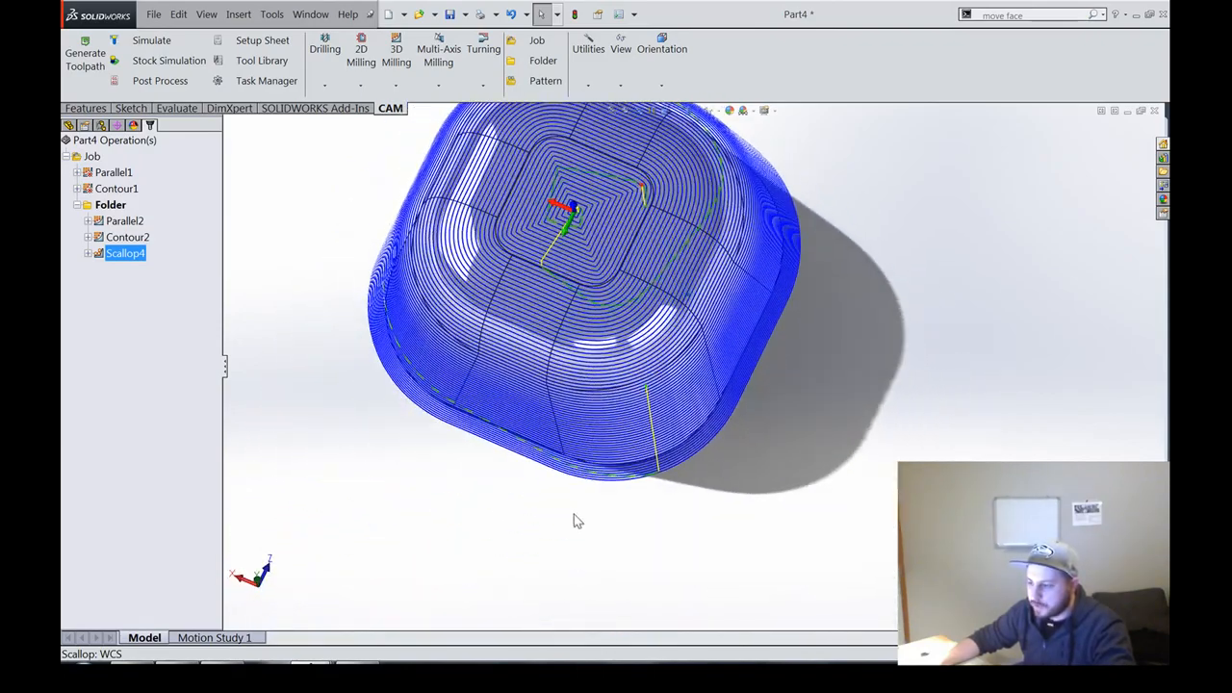
# Step: Edit Sketch5 and delete its entire offset outline together with the offset dimension
pyautogui.click(68, 126)
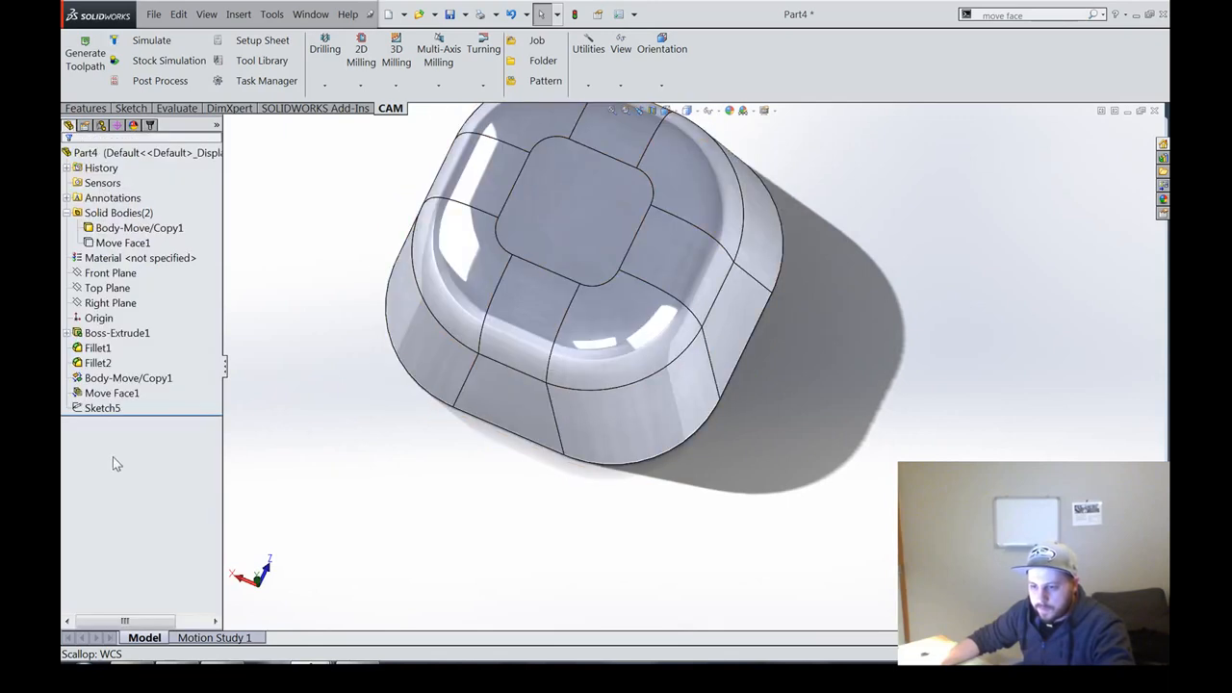
pyautogui.doubleClick(106, 408)
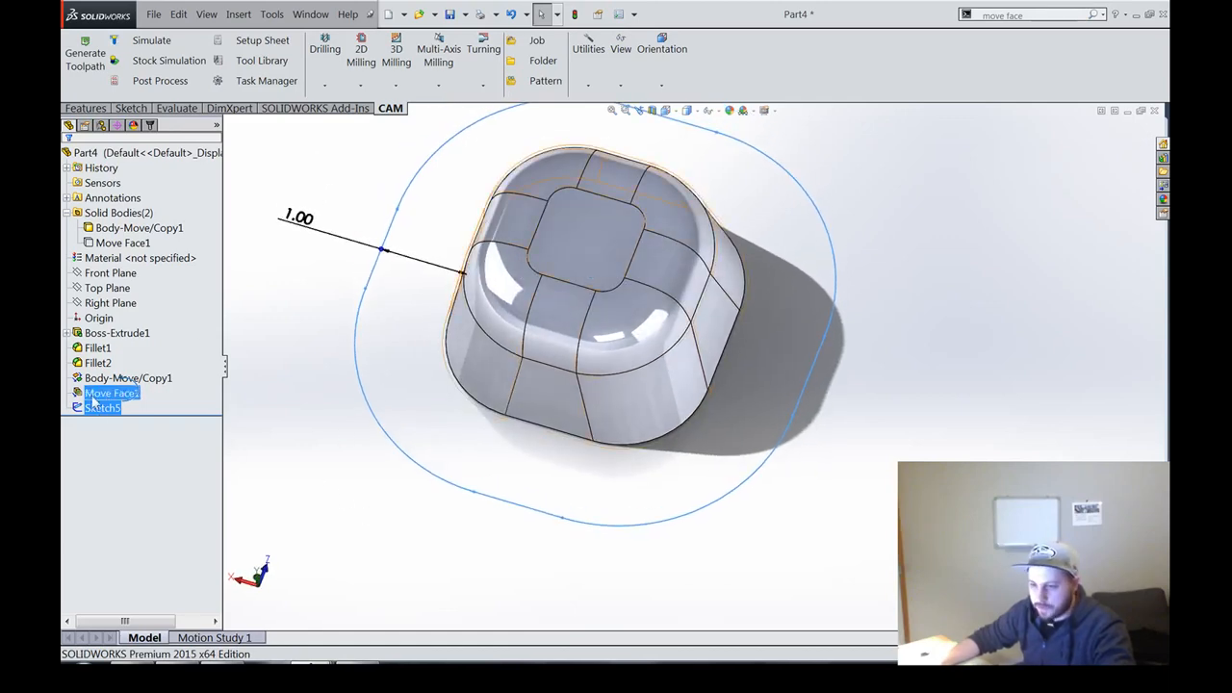
pyautogui.rightClick(103, 412)
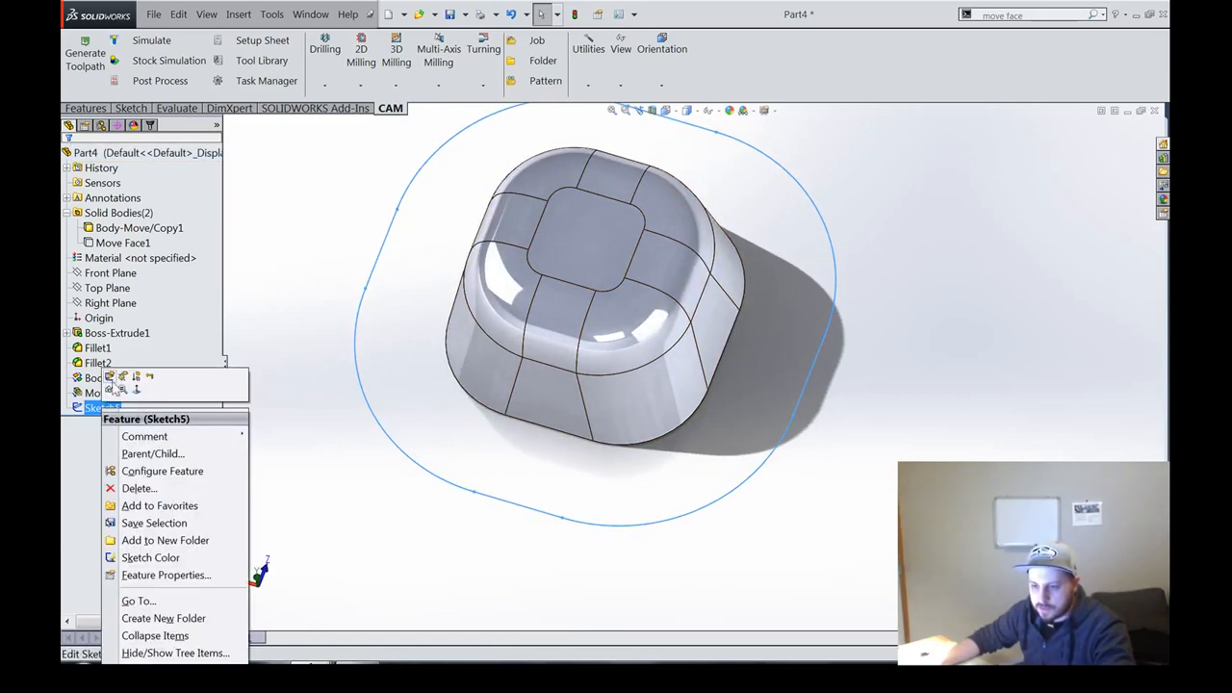
pyautogui.click(115, 383)
pyautogui.scroll(5, 366, 252)
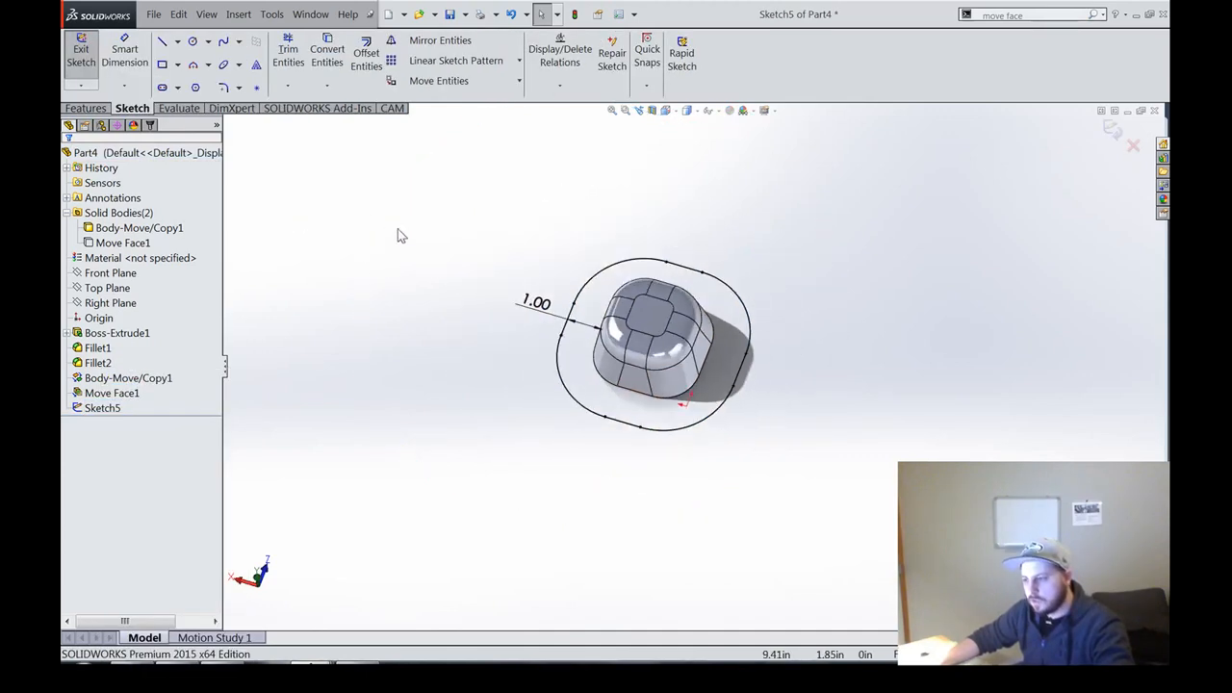
pyautogui.moveTo(405, 183); pyautogui.dragTo(968, 510)
pyautogui.press('Delete')
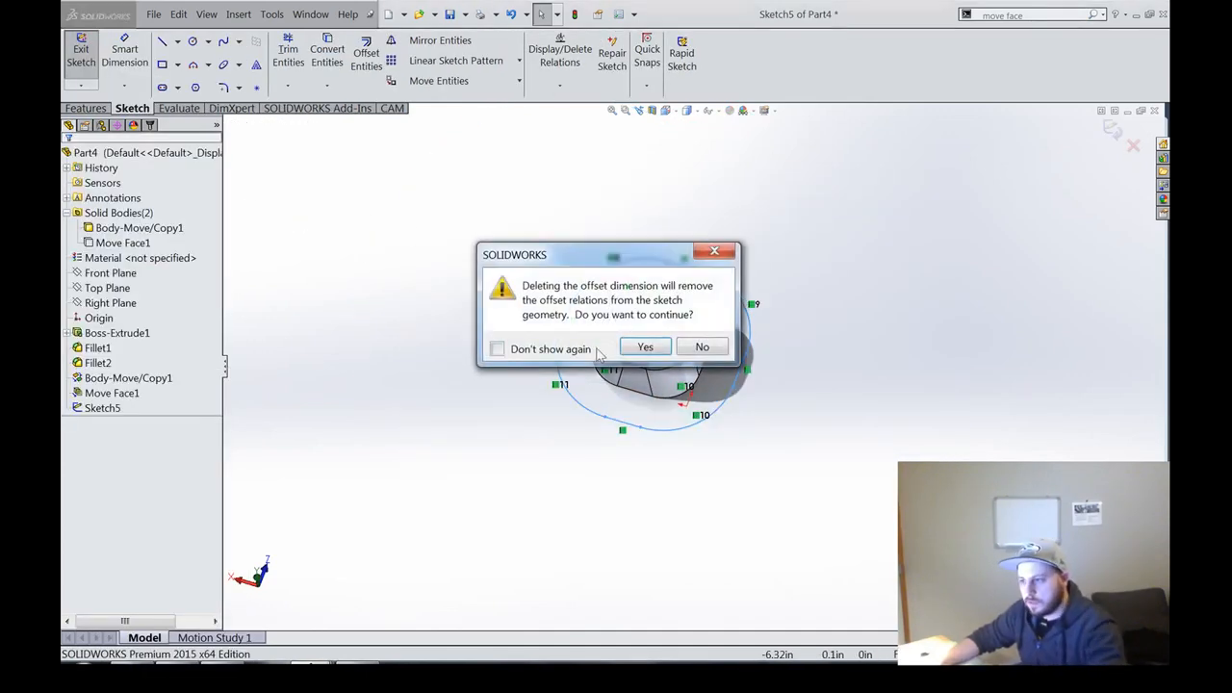
pyautogui.click(642, 346)
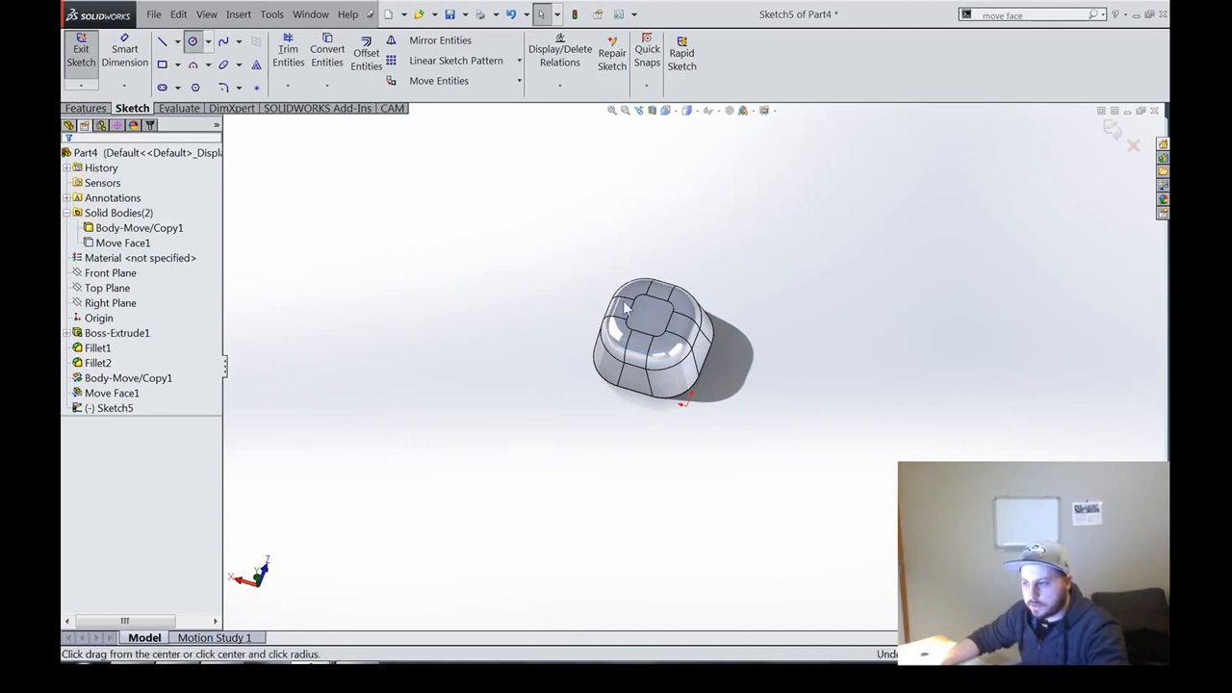
# Step: Sketch a circle of about 3.55 in radius centred on the flat top and enclosing the part, and exit the sketch
pyautogui.moveTo(680, 339); pyautogui.dragTo(651, 336, button='middle')
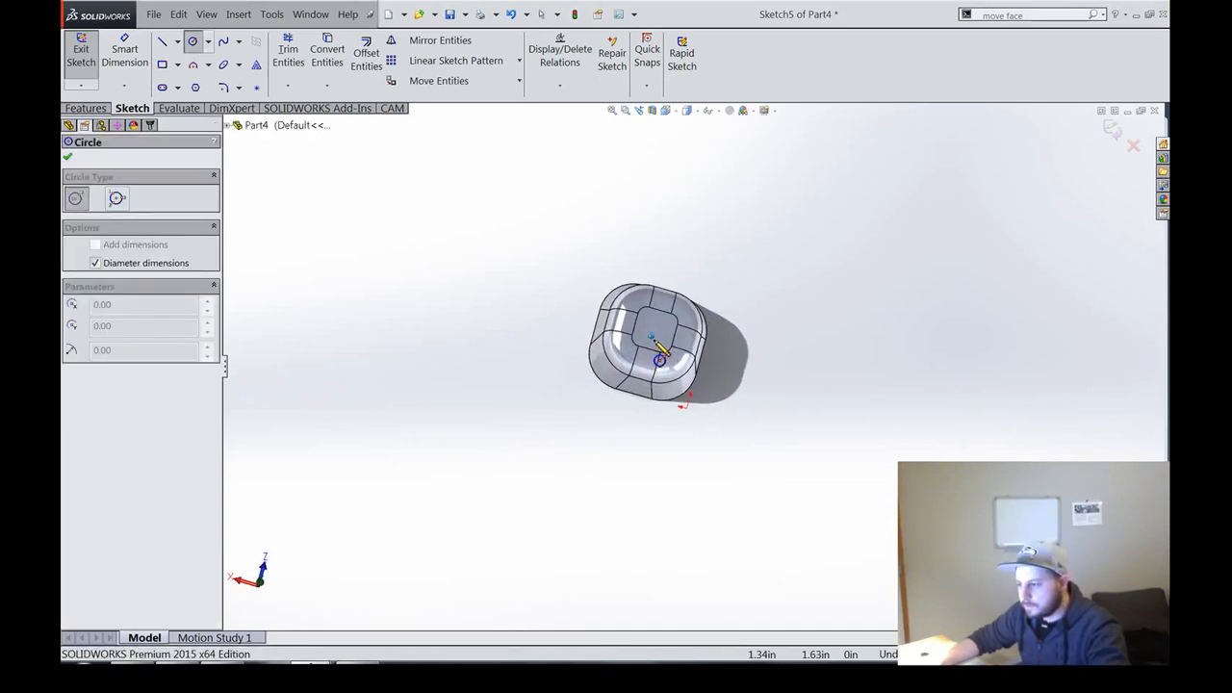
pyautogui.click(651, 335)
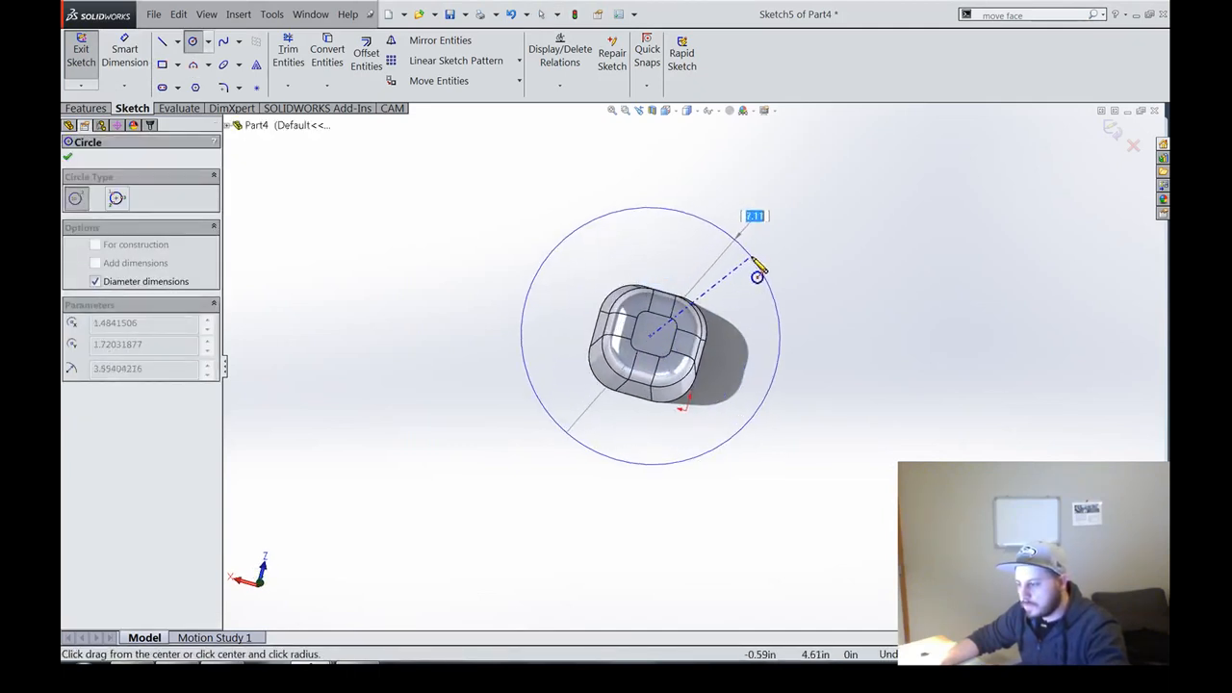
pyautogui.click(761, 267)
pyautogui.click(66, 12)
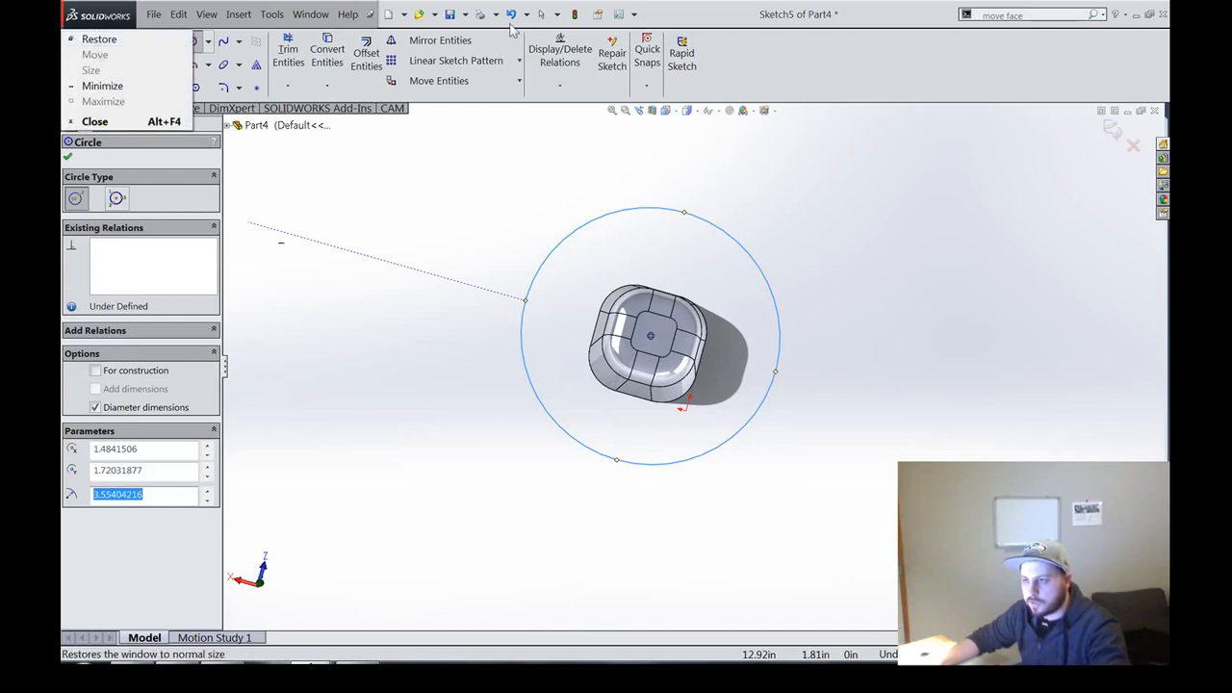
pyautogui.press('Escape')
pyautogui.press('Escape')
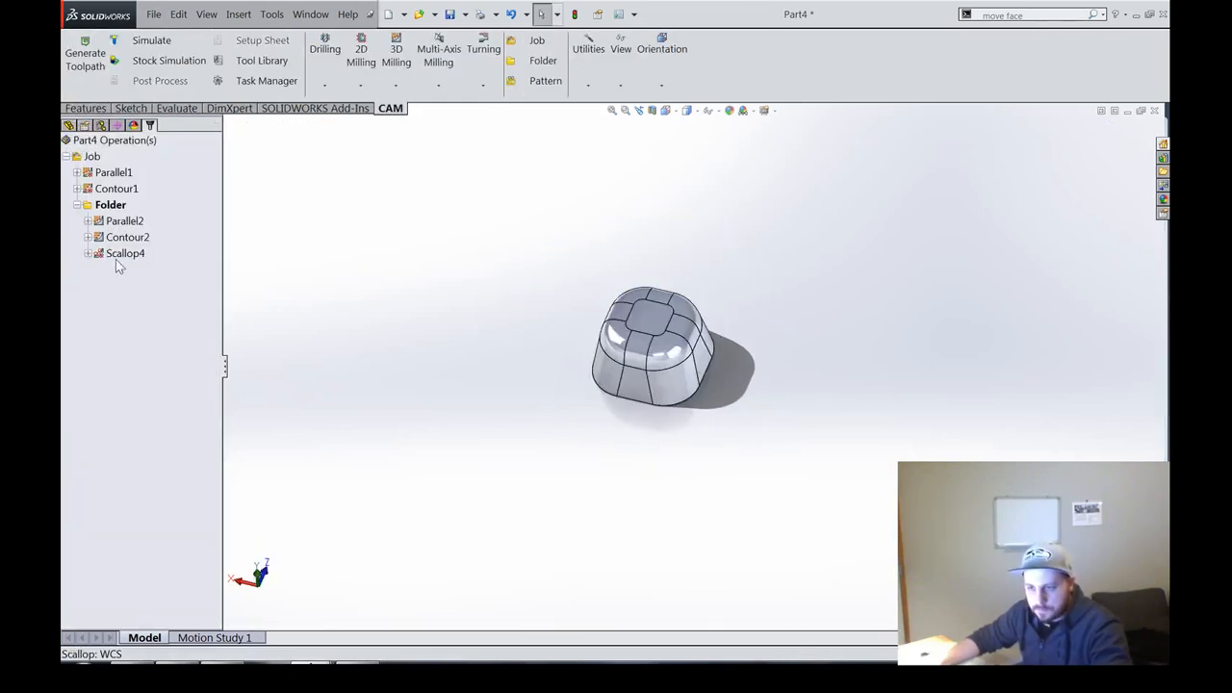
# Step: Regenerate Scallop4 with the circular boundary and view its passes over the walls and shoulder
pyautogui.click(120, 253)
pyautogui.press('f')
pyautogui.moveTo(788, 367); pyautogui.dragTo(586, 371, button='middle')
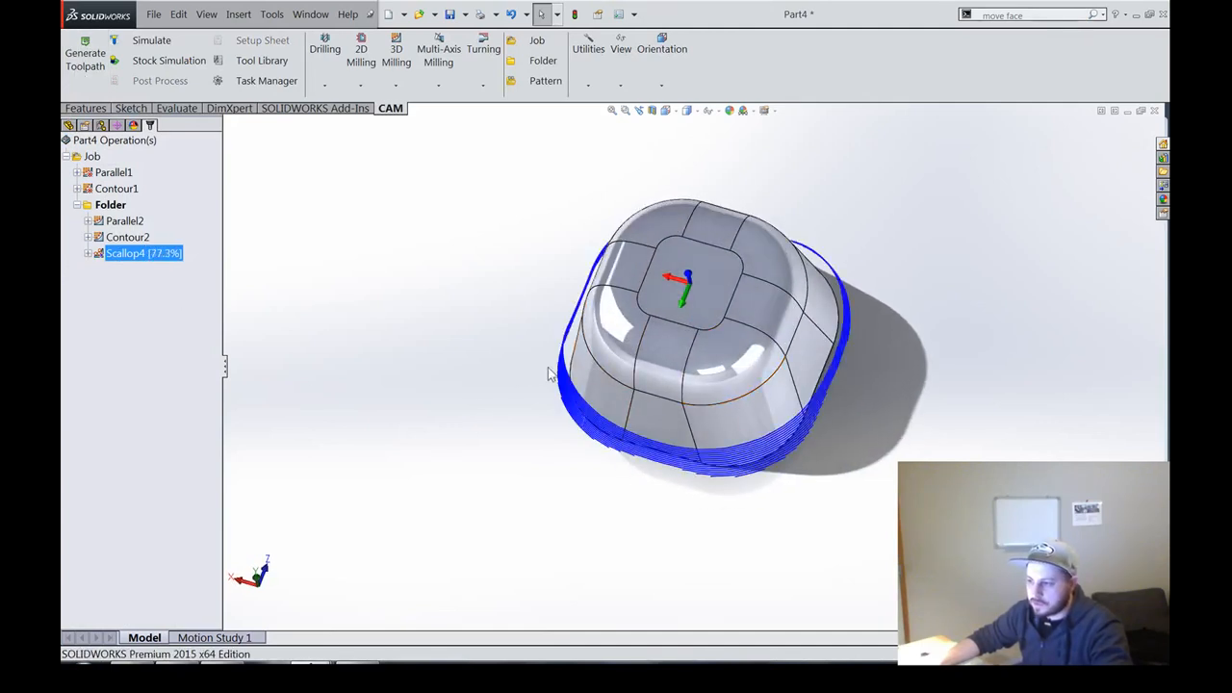
pyautogui.press('Up')
pyautogui.press('Up')
pyautogui.hotkey('ctrl', '5')
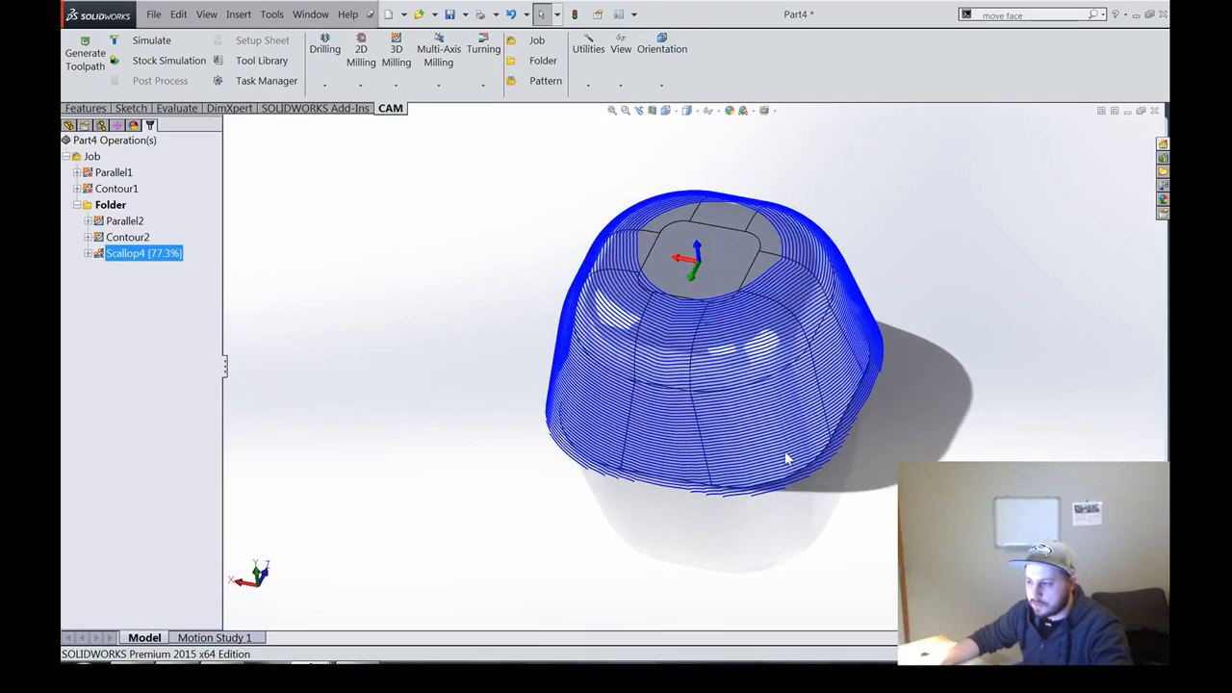
# Step: Inspect the Scallop4 passes produced by the circular boundary, from the walls up to the centre of the flat top
pyautogui.hotkey('ctrl', '7')
pyautogui.moveTo(651, 397); pyautogui.dragTo(594, 338, button='middle')
pyautogui.moveTo(767, 329); pyautogui.dragTo(779, 430, button='middle')
pyautogui.scroll(-3, 780, 430)
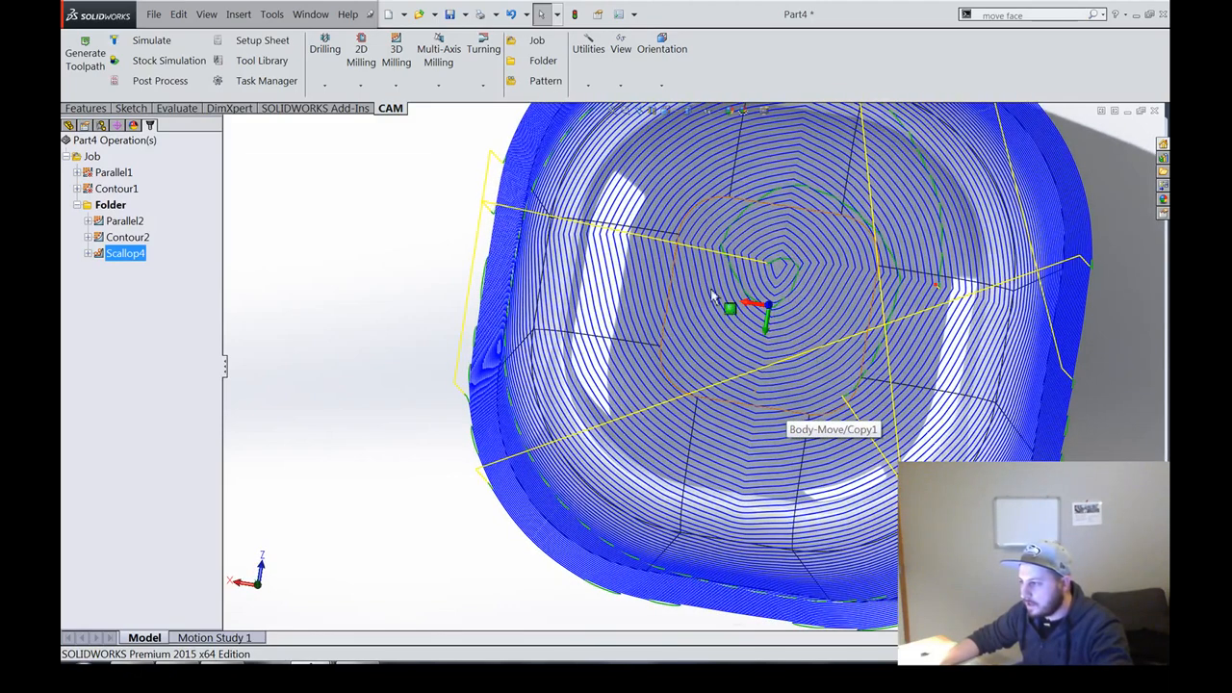
pyautogui.moveTo(804, 327); pyautogui.dragTo(756, 308, button='middle')
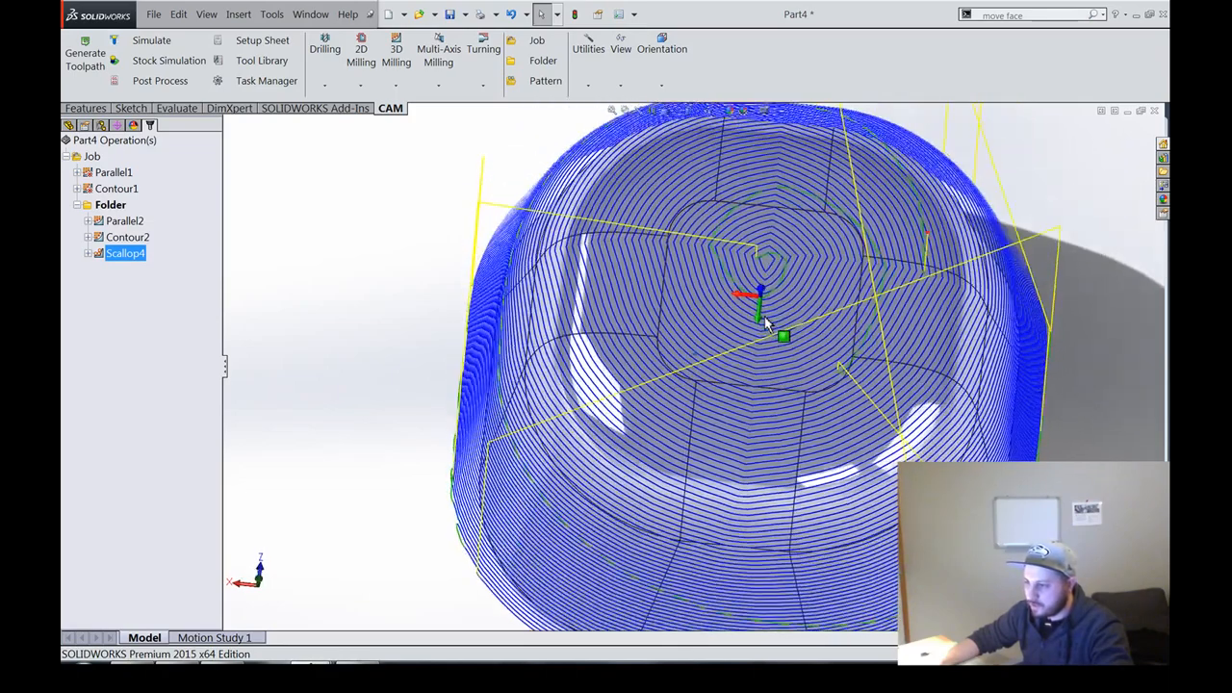
# Step: Restore the offset outline in Sketch5 in place of the circle, exit the sketch and decline regenerating the operations
pyautogui.click(165, 280)
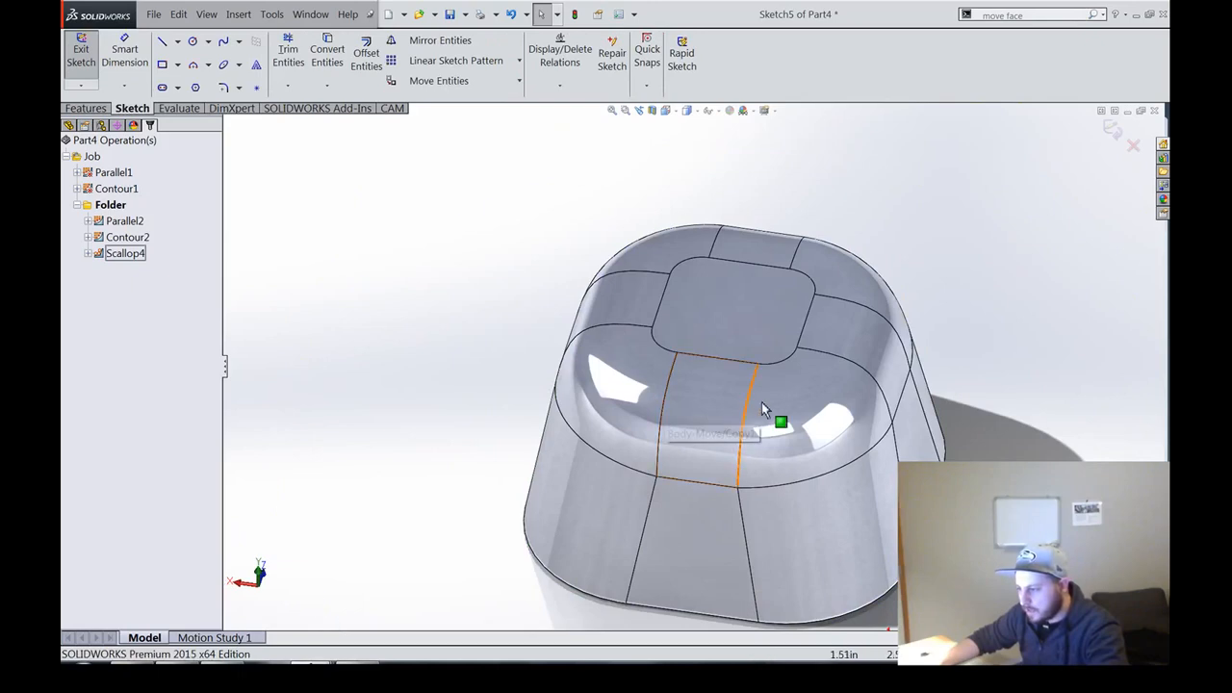
pyautogui.click(762, 402)
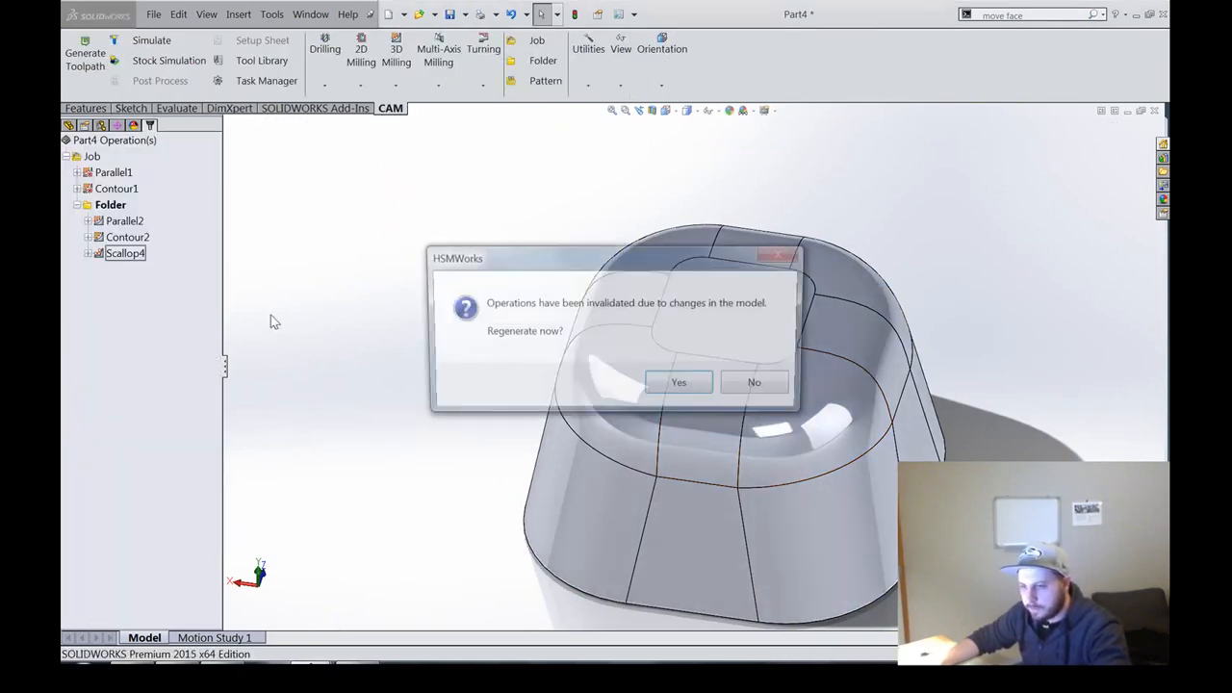
pyautogui.click(760, 386)
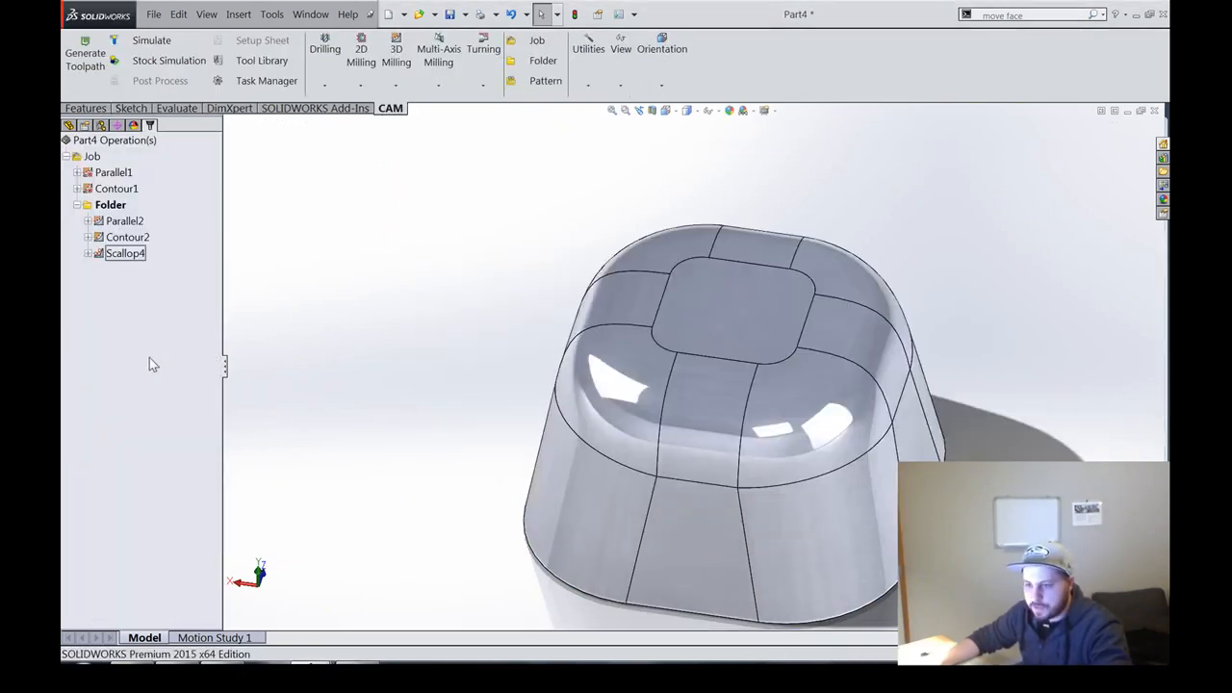
# Step: Edit Scallop4, clear its machining boundary selection and reselect Sketch5 as the boundary
pyautogui.rightClick(123, 262)
pyautogui.click(146, 170)
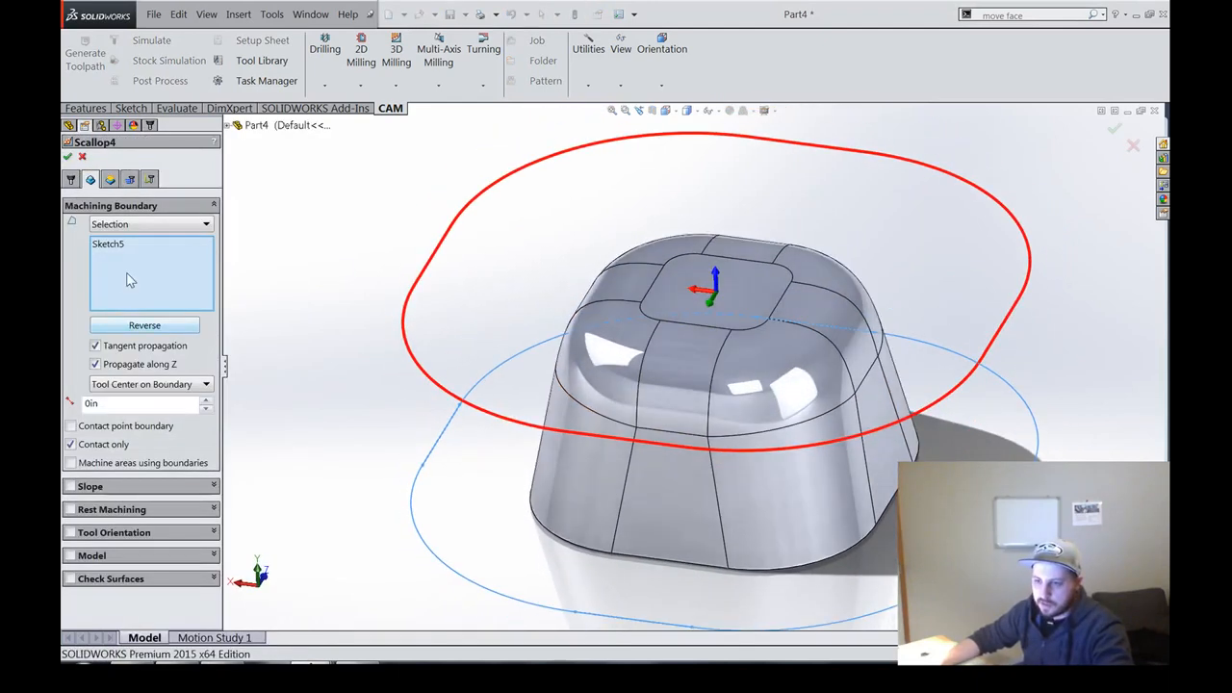
pyautogui.rightClick(132, 252)
pyautogui.click(203, 260)
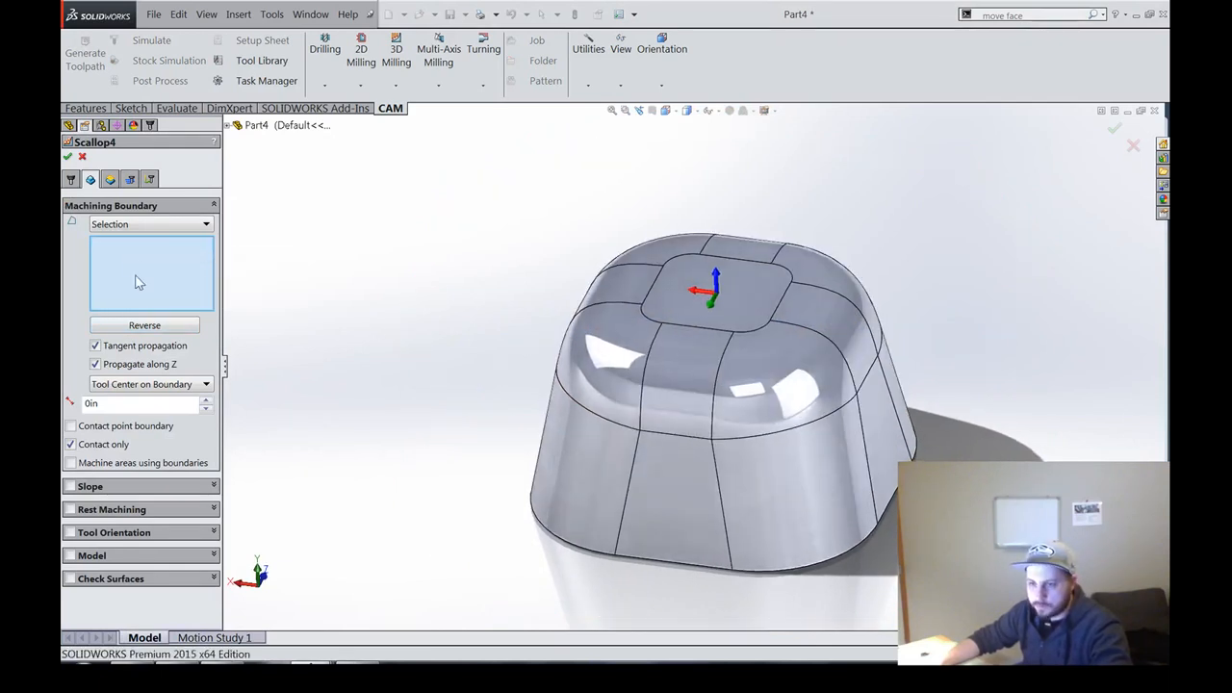
pyautogui.click(143, 223)
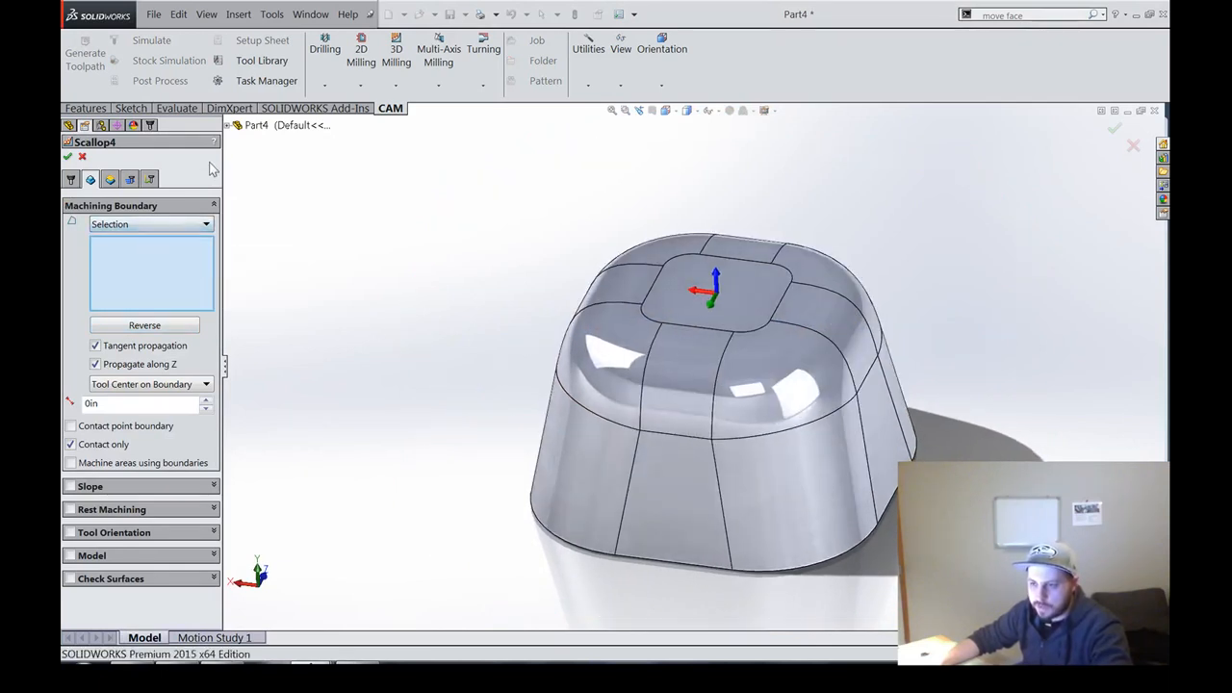
pyautogui.click(235, 127)
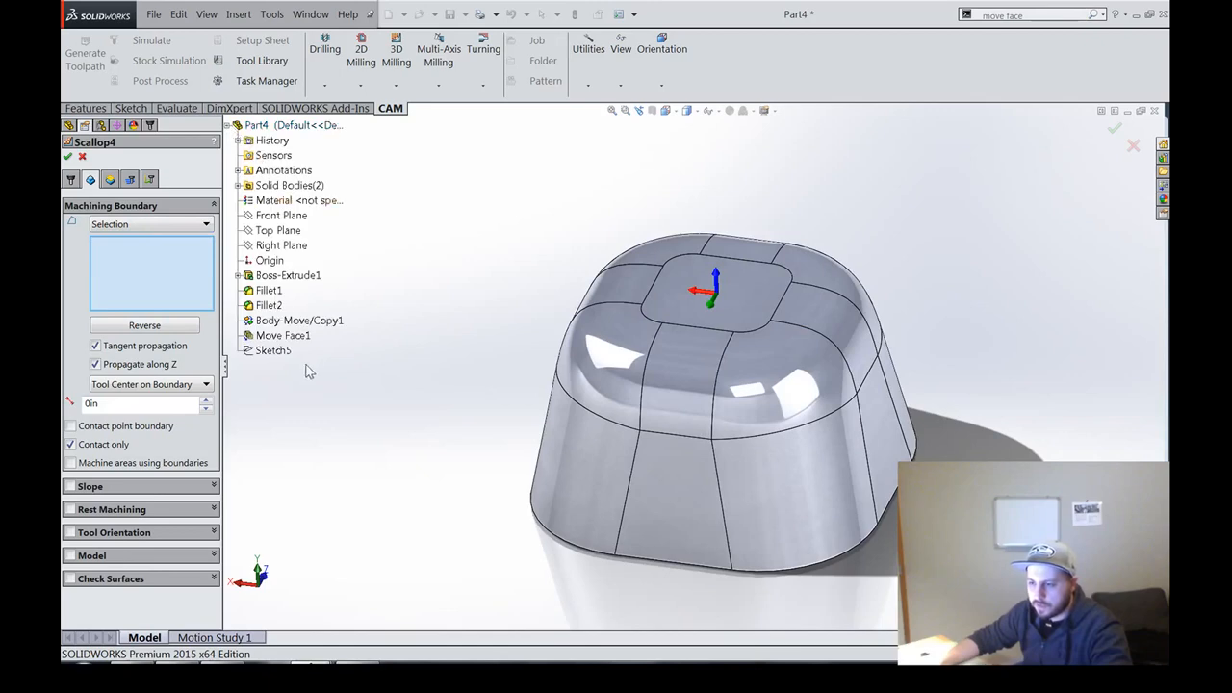
pyautogui.click(273, 351)
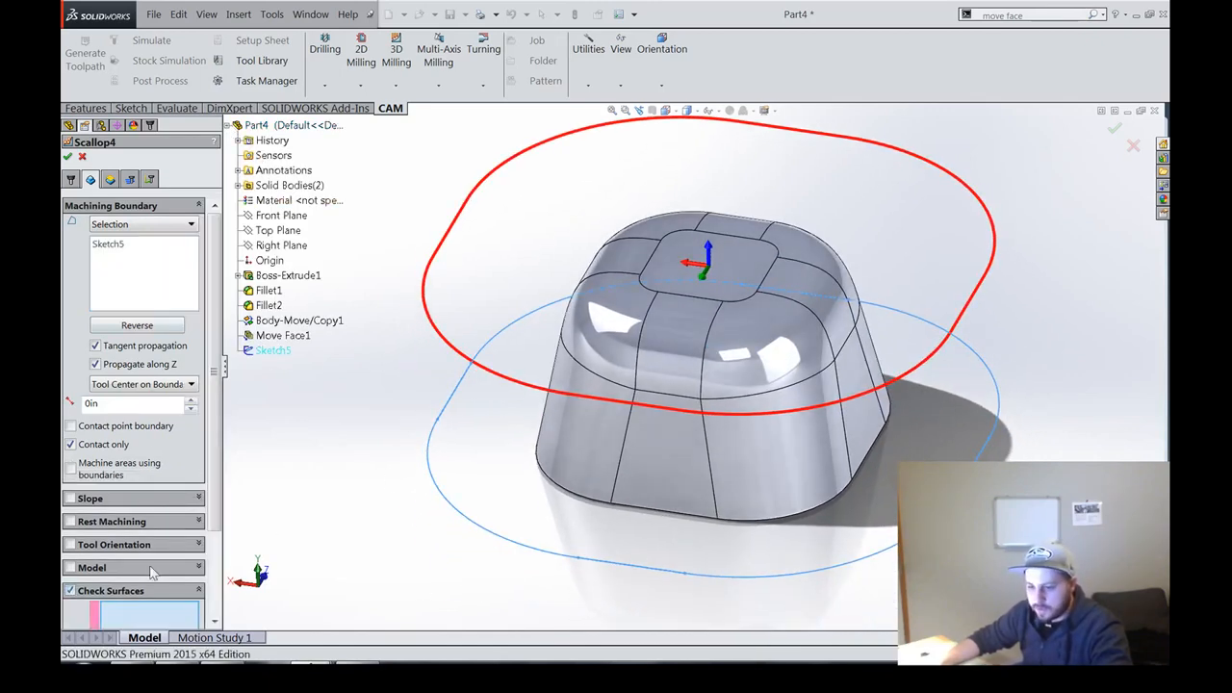
# Step: Set the eight steep wall faces and the flat top face as Scallop4's check surfaces, and regenerate the toolpath
pyautogui.click(662, 486)
pyautogui.click(761, 458)
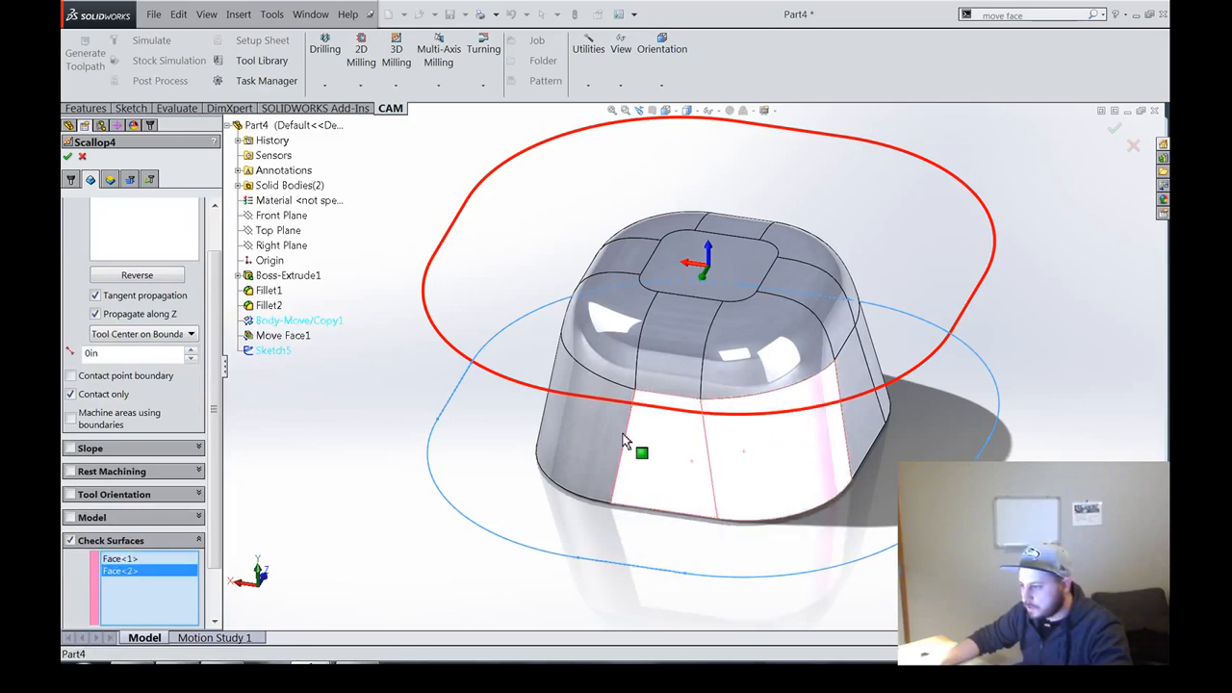
pyautogui.click(592, 448)
pyautogui.click(852, 383)
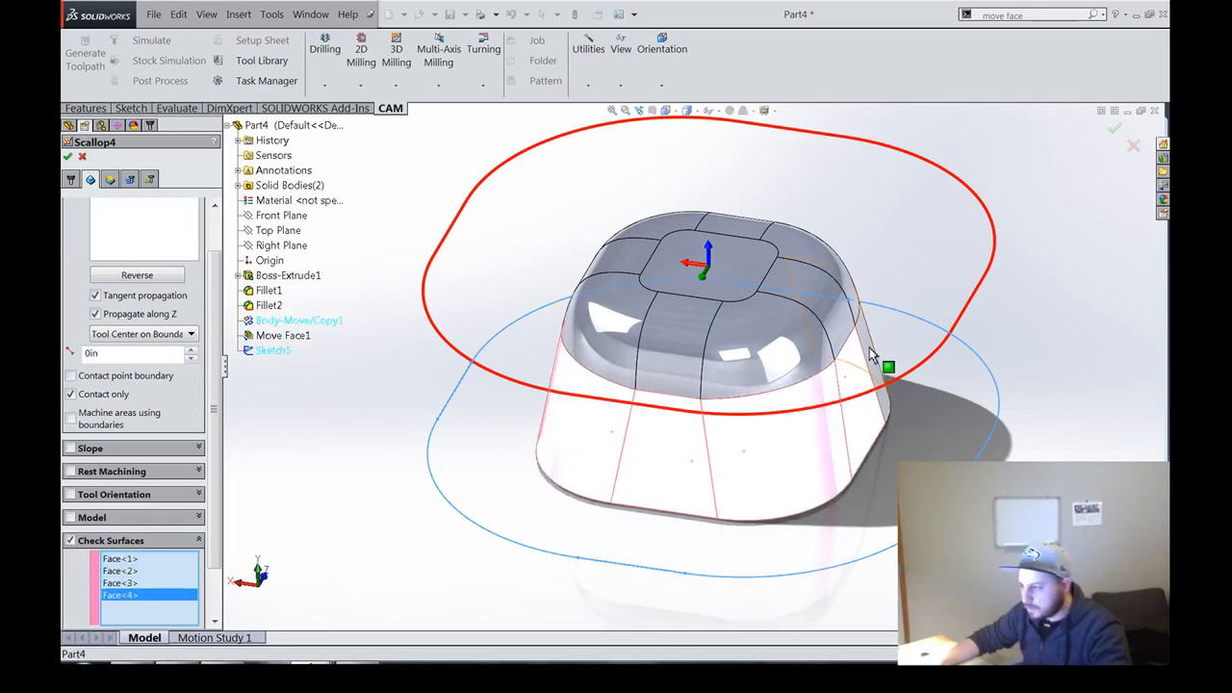
pyautogui.click(870, 347)
pyautogui.moveTo(870, 347); pyautogui.dragTo(788, 434, button='middle')
pyautogui.click(787, 433)
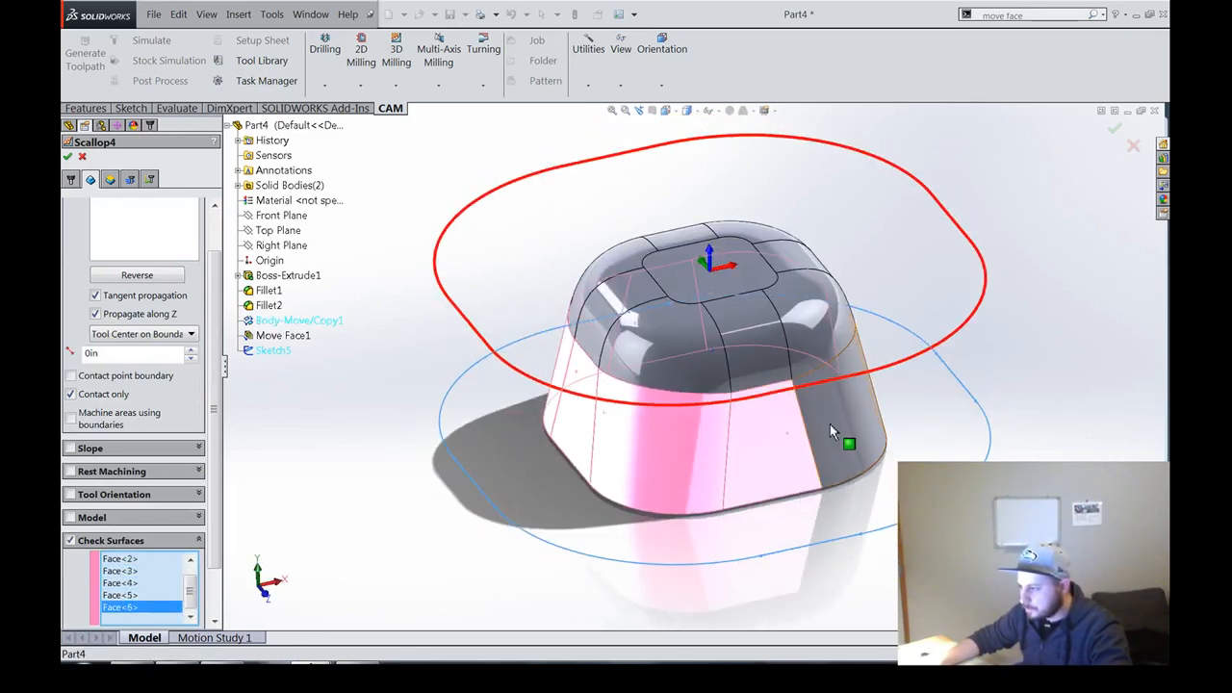
pyautogui.click(830, 424)
pyautogui.moveTo(878, 430); pyautogui.dragTo(799, 432, button='middle')
pyautogui.click(789, 436)
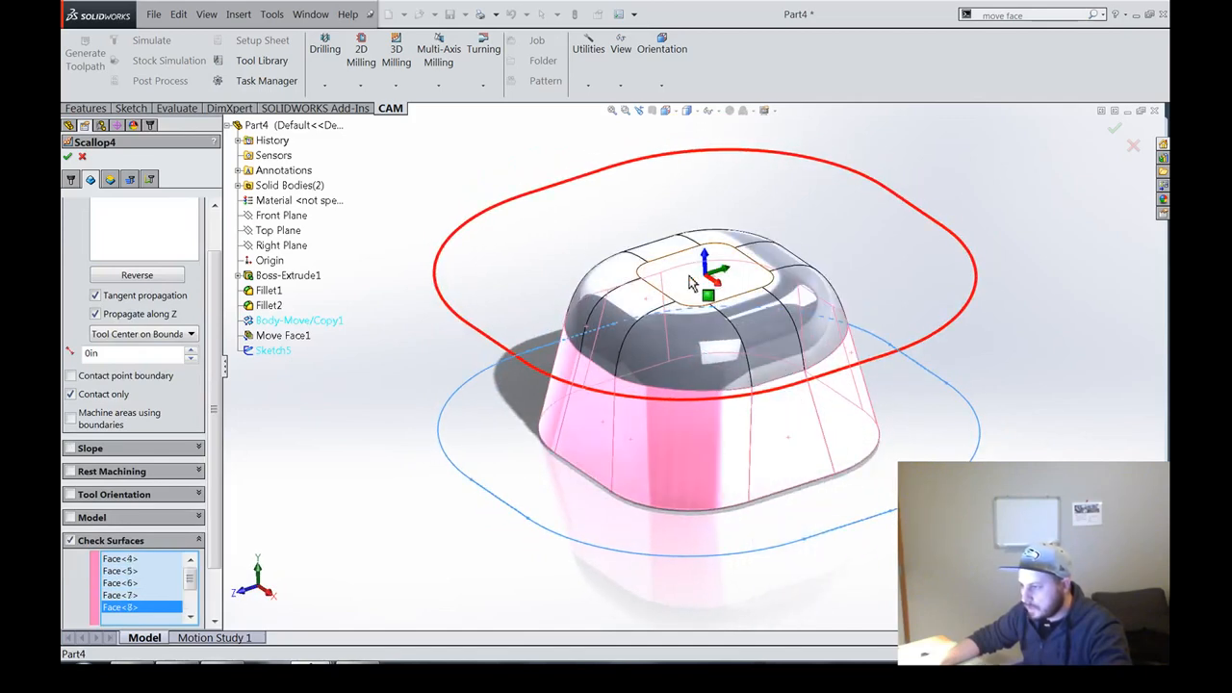
pyautogui.moveTo(552, 289); pyautogui.dragTo(539, 290, button='middle')
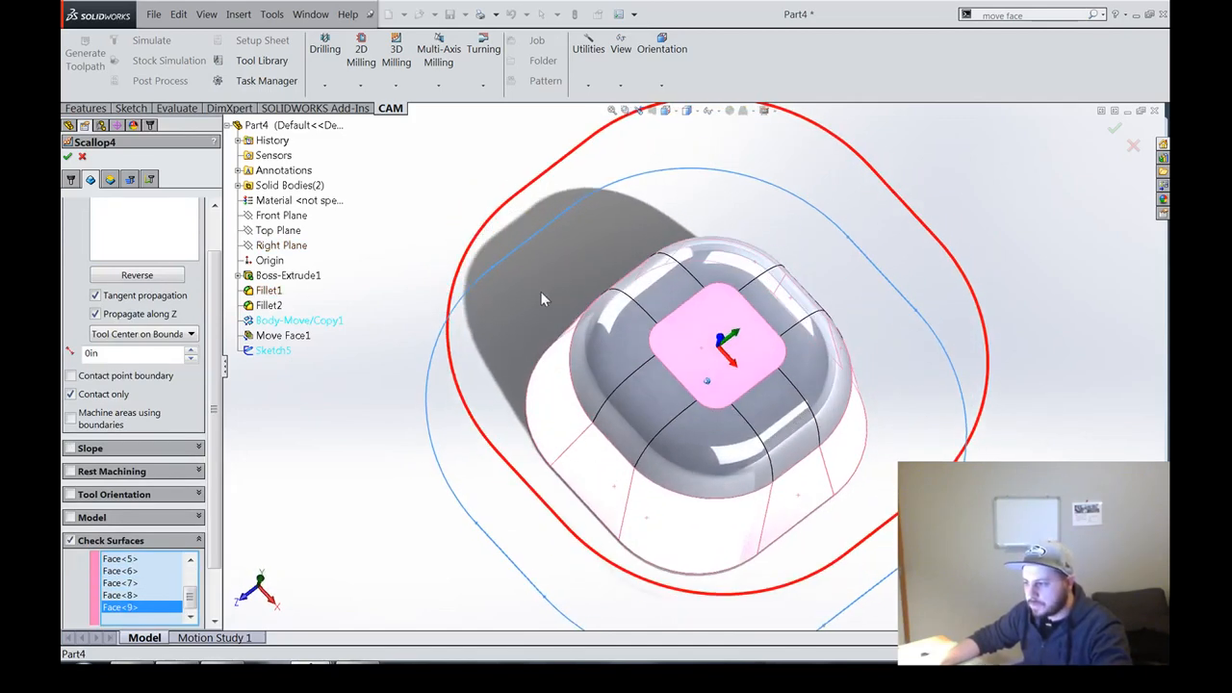
pyautogui.scroll(-2, 173, 433)
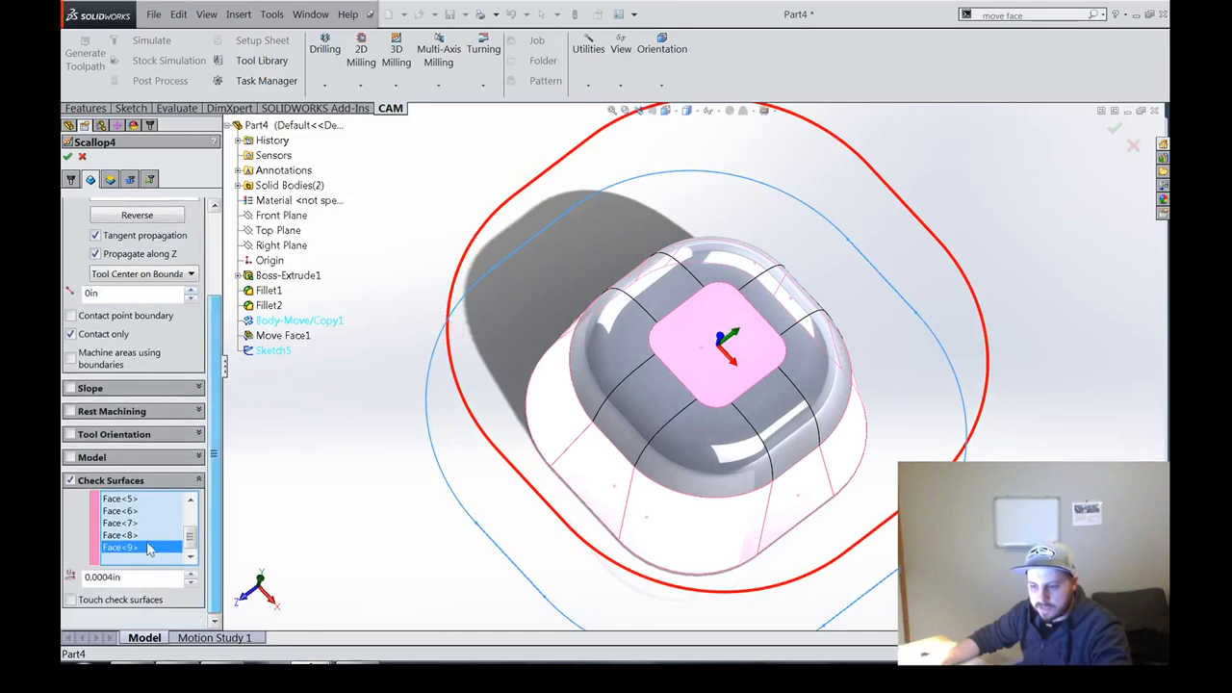
pyautogui.click(72, 180)
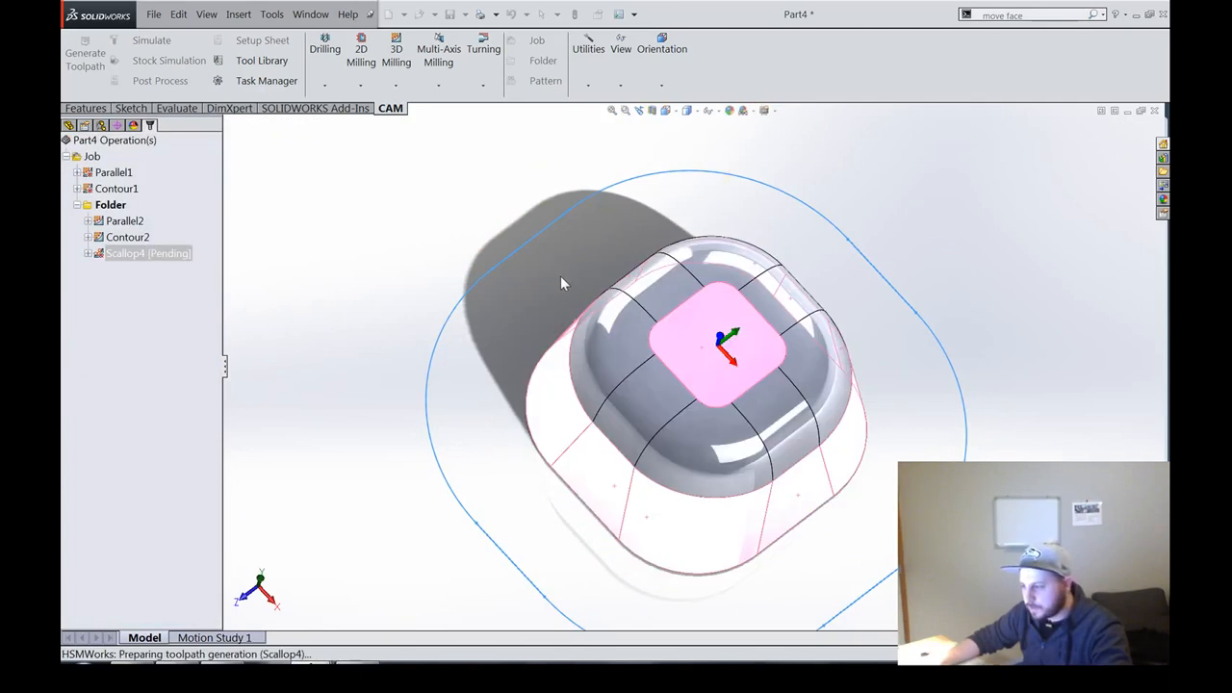
# Step: Examine how the Scallop4 passes run over the rounded shoulder between the flat top and the steep walls
pyautogui.moveTo(1047, 301); pyautogui.dragTo(1024, 326, button='middle')
pyautogui.scroll(-3, 1034, 325)
pyautogui.moveTo(575, 389)
pyautogui.mouseDown(button='middle')
pyautogui.moveTo(676, 385)
pyautogui.moveTo(501, 346)
pyautogui.mouseUp(button='middle')
pyautogui.scroll(-2, 676, 384)
pyautogui.scroll(-3, 505, 352)
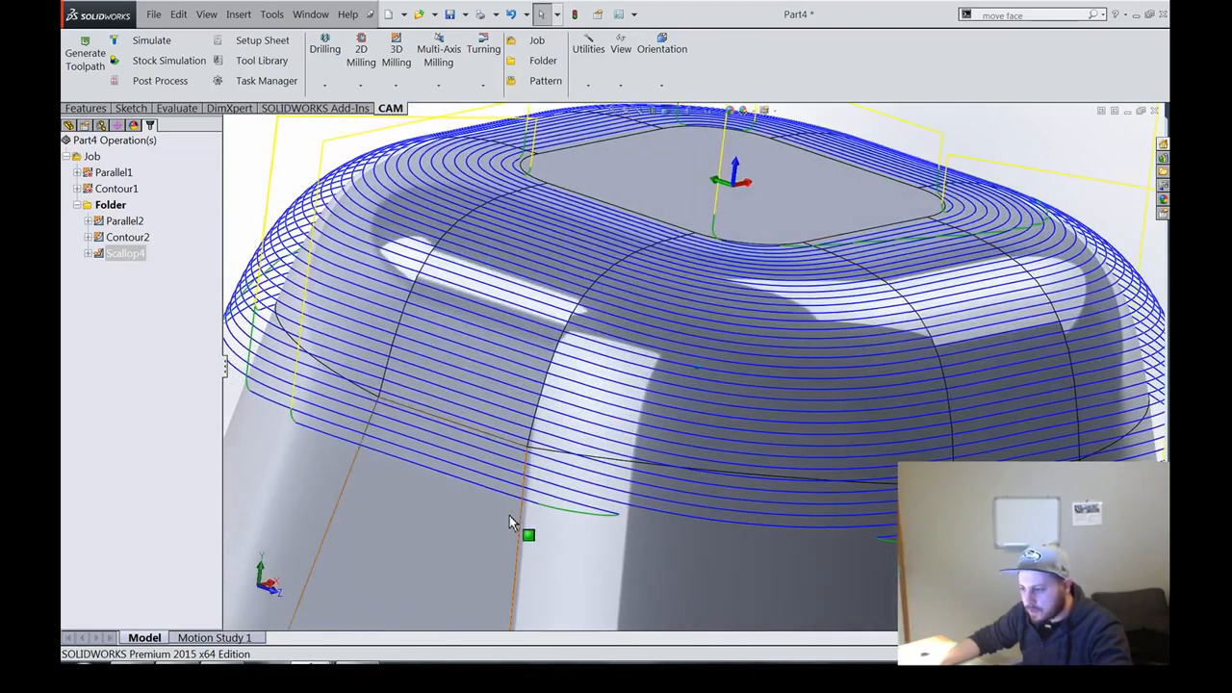
pyautogui.scroll(3, 530, 403)
pyautogui.moveTo(531, 403); pyautogui.dragTo(555, 423, button='middle')
# Step: Edit Scallop4, add the edge around the flat top to its machining boundary, and regenerate the toolpath
pyautogui.rightClick(117, 253)
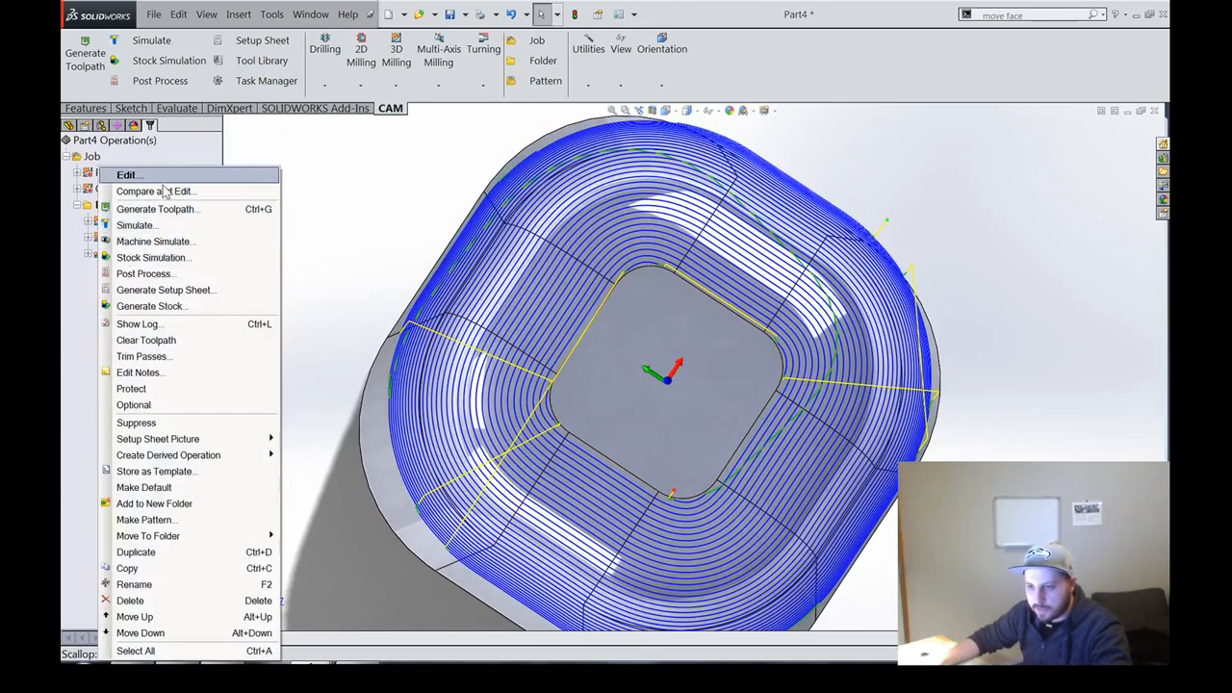
pyautogui.click(169, 174)
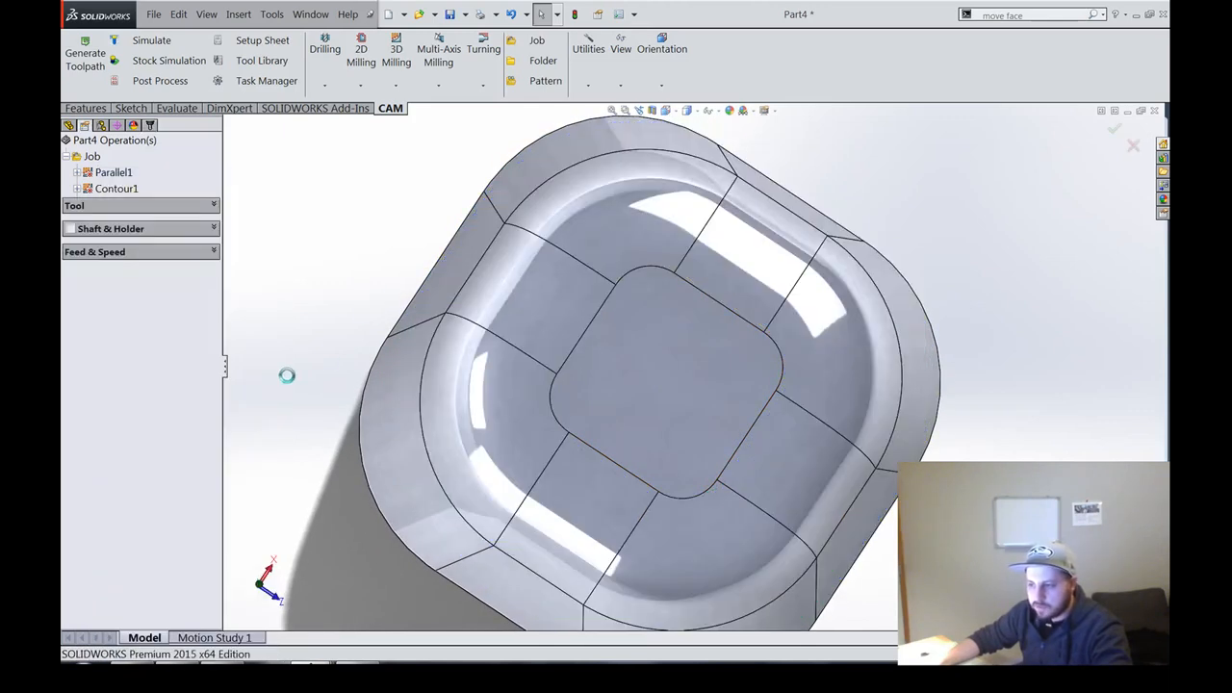
pyautogui.click(647, 491)
pyautogui.click(68, 157)
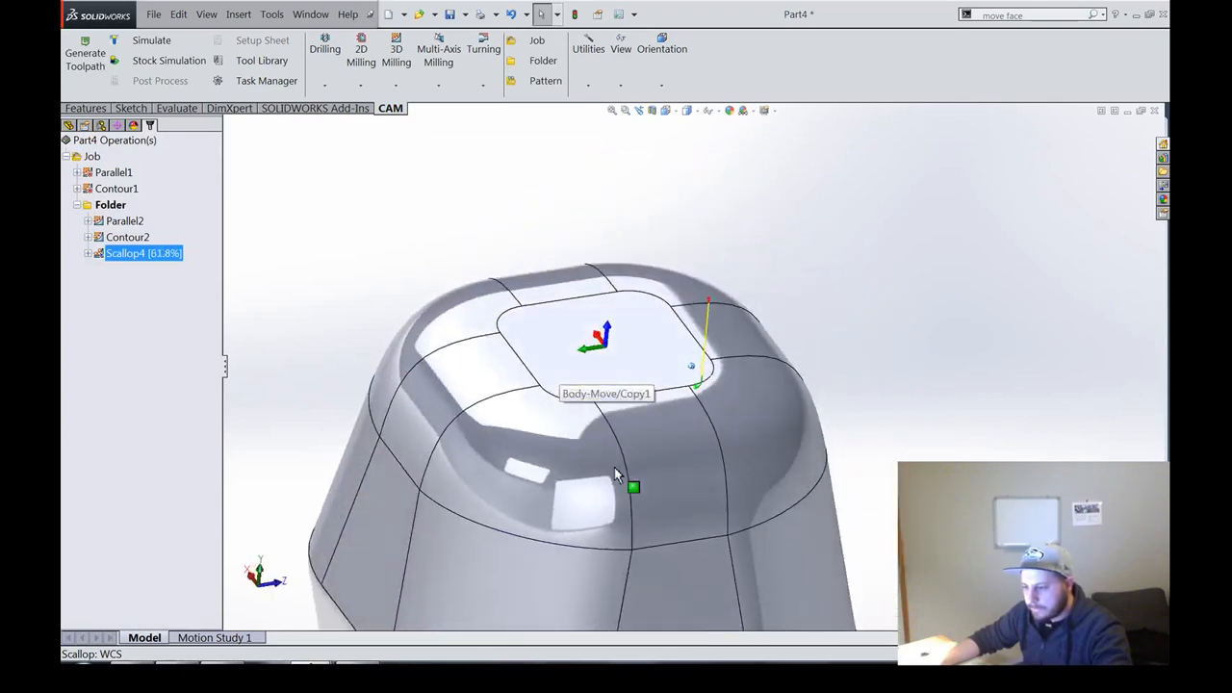
# Step: Inspect the regenerated Scallop4 passes around the flat top's outline and compare them with the bare shoulder surface
pyautogui.scroll(-1, 615, 471)
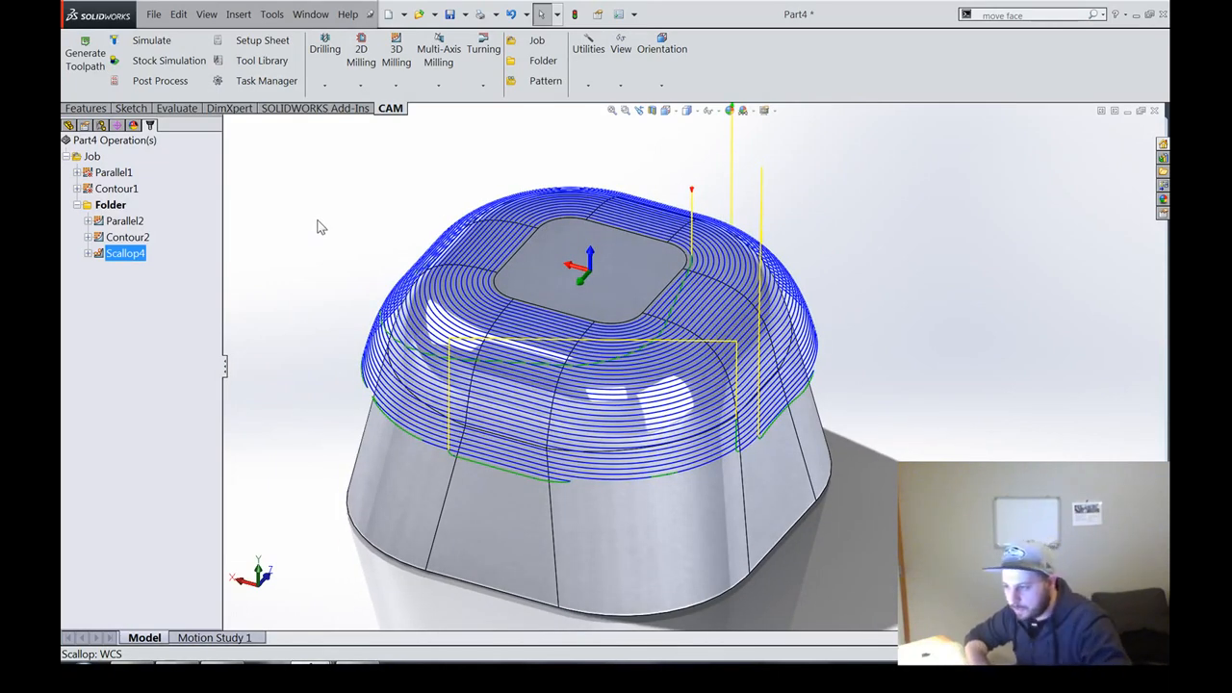
pyautogui.click(230, 260)
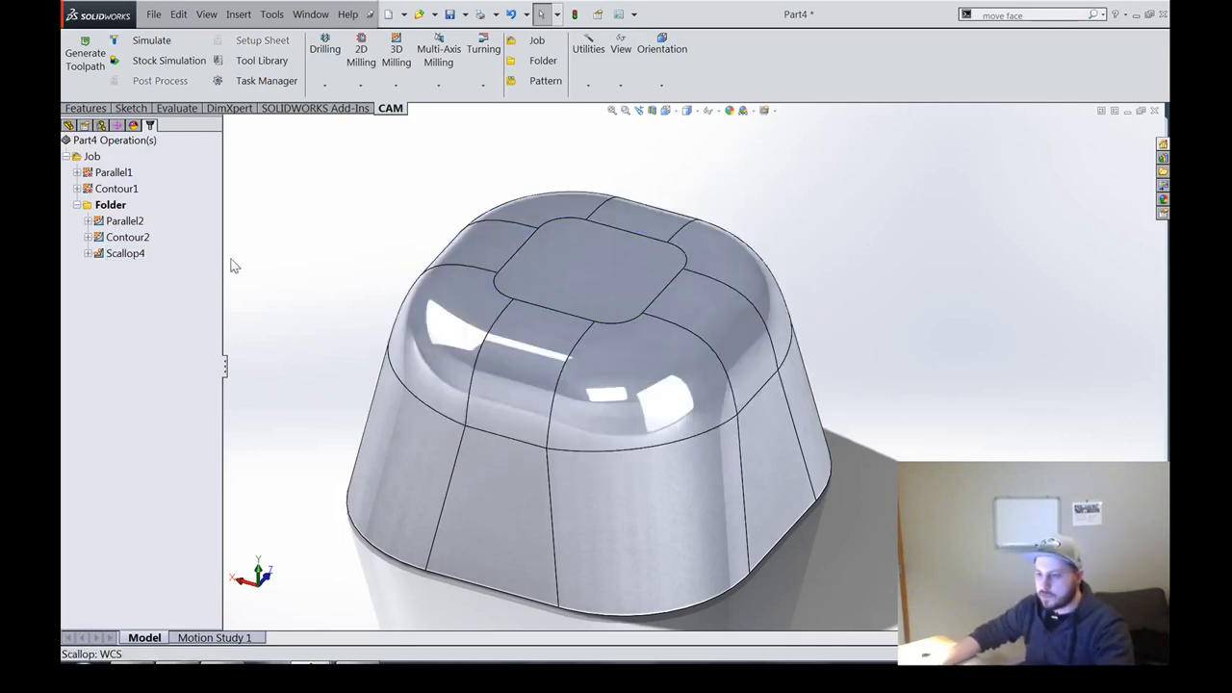
pyautogui.click(117, 255)
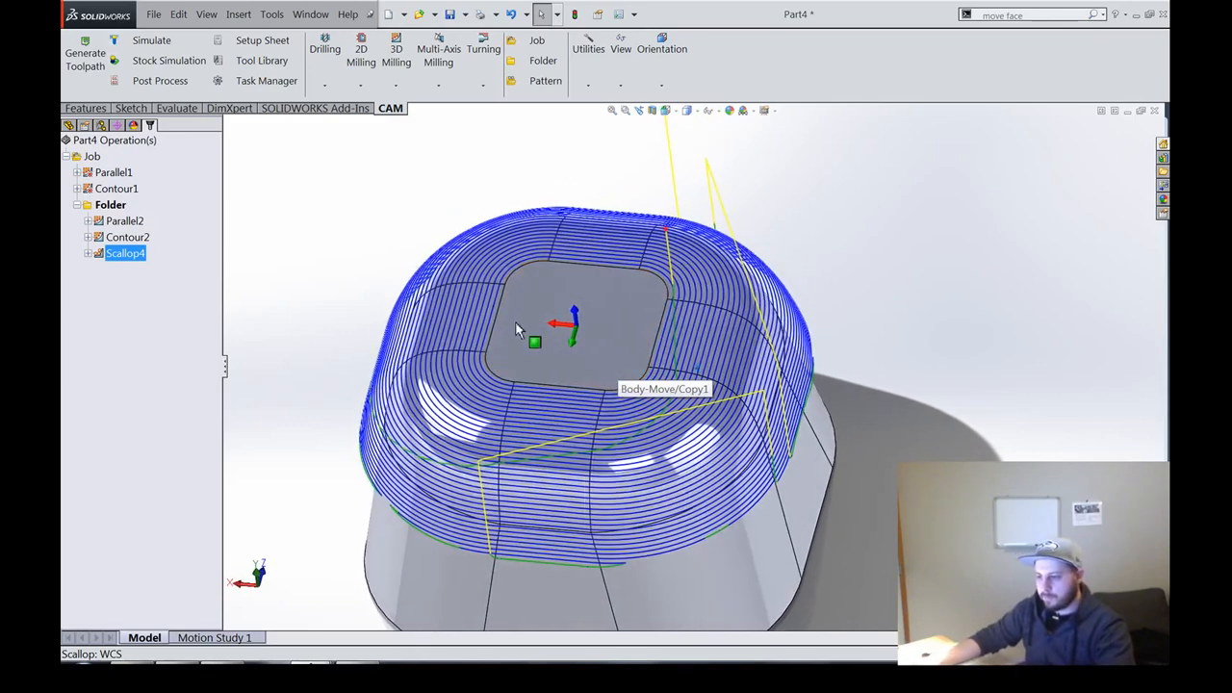
pyautogui.click(371, 255)
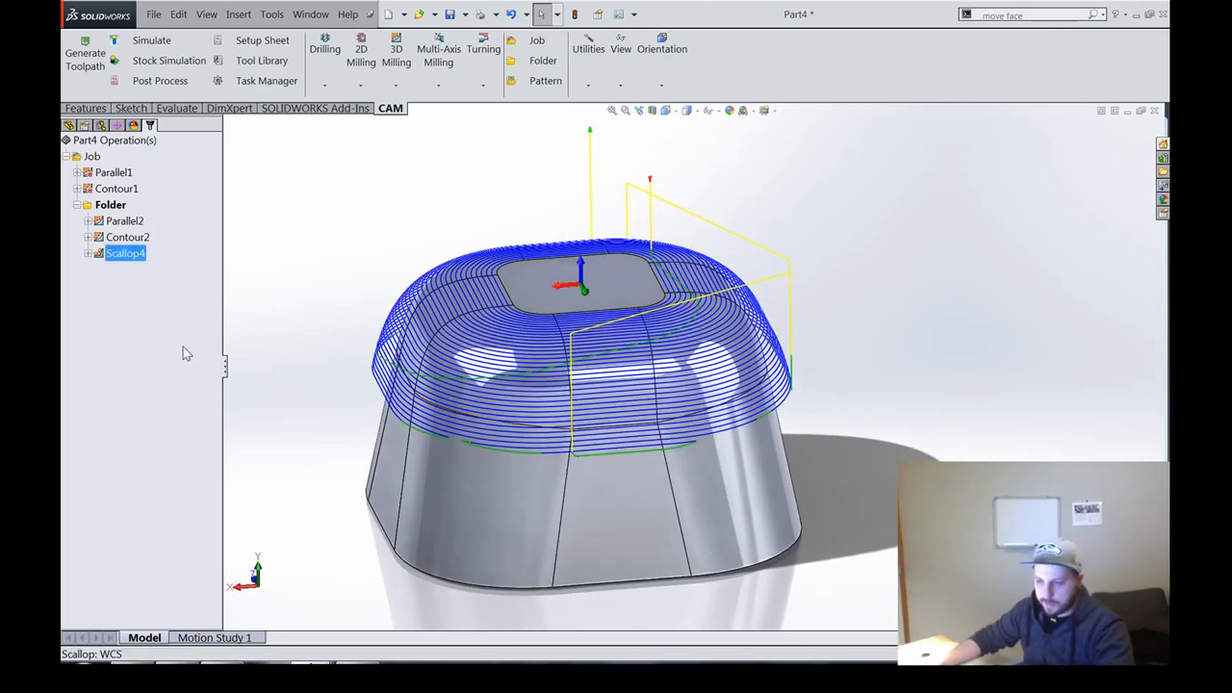
pyautogui.click(347, 271)
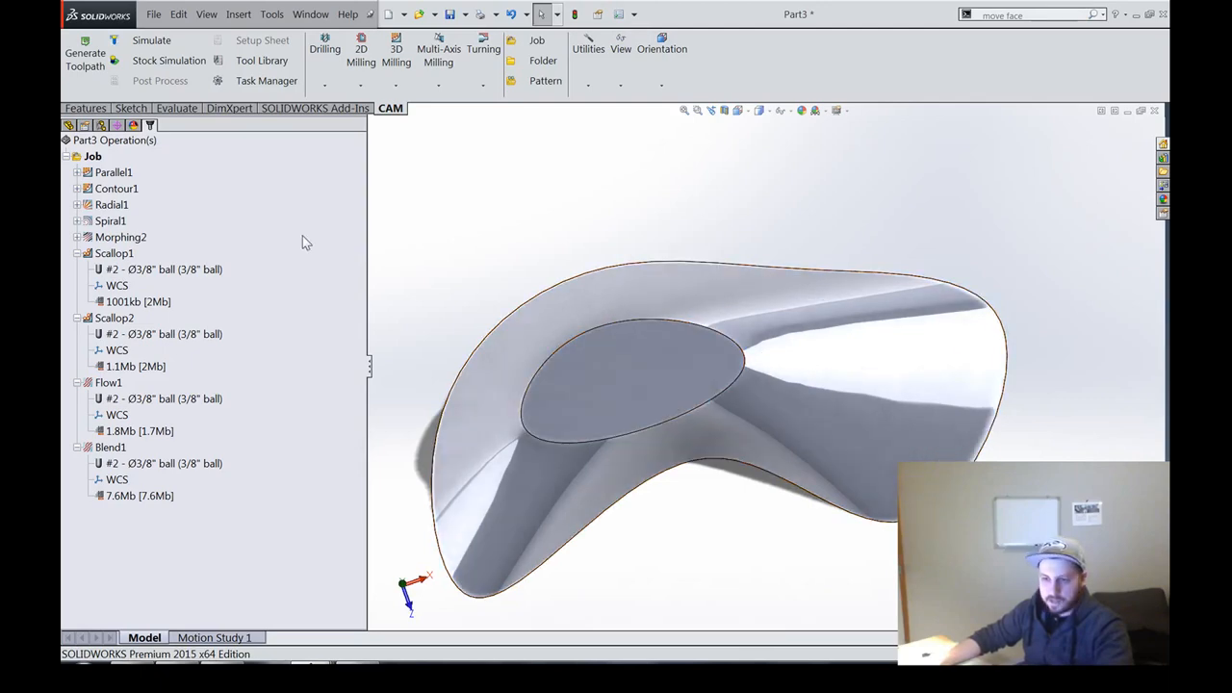
# Step: Display the Parallel1, Contour1 and Radial1 toolpaths on the lofted Part3 in turn and compare their pass patterns
pyautogui.click(113, 172)
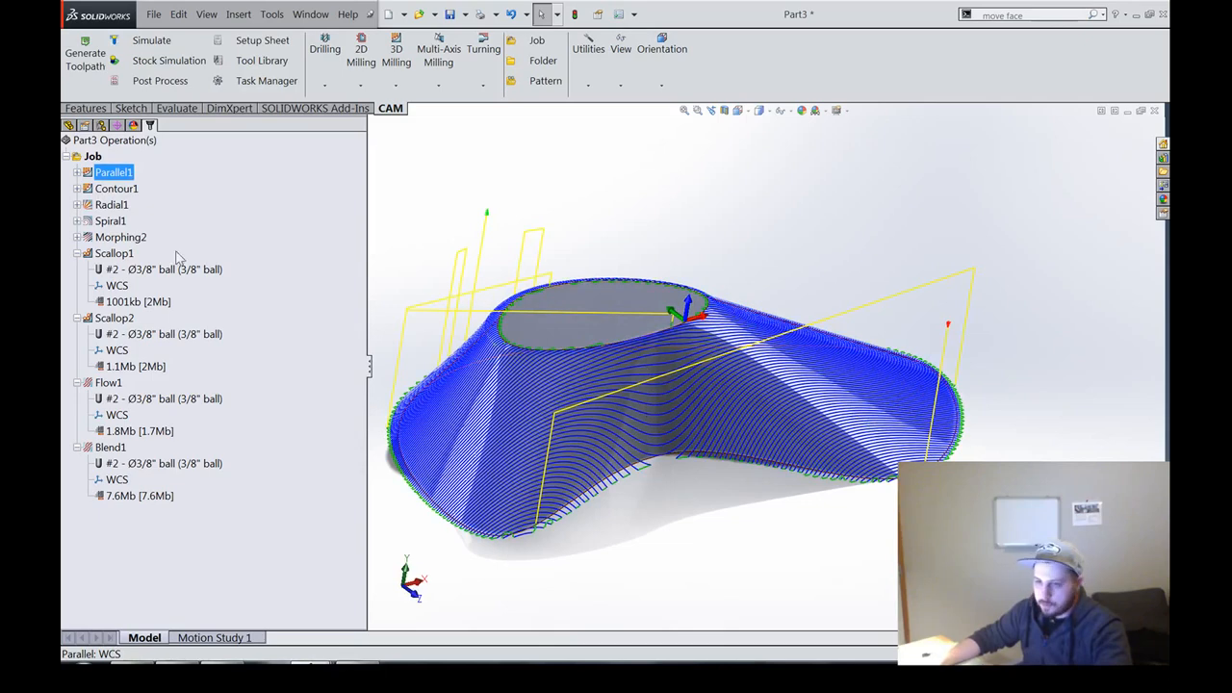
pyautogui.click(112, 191)
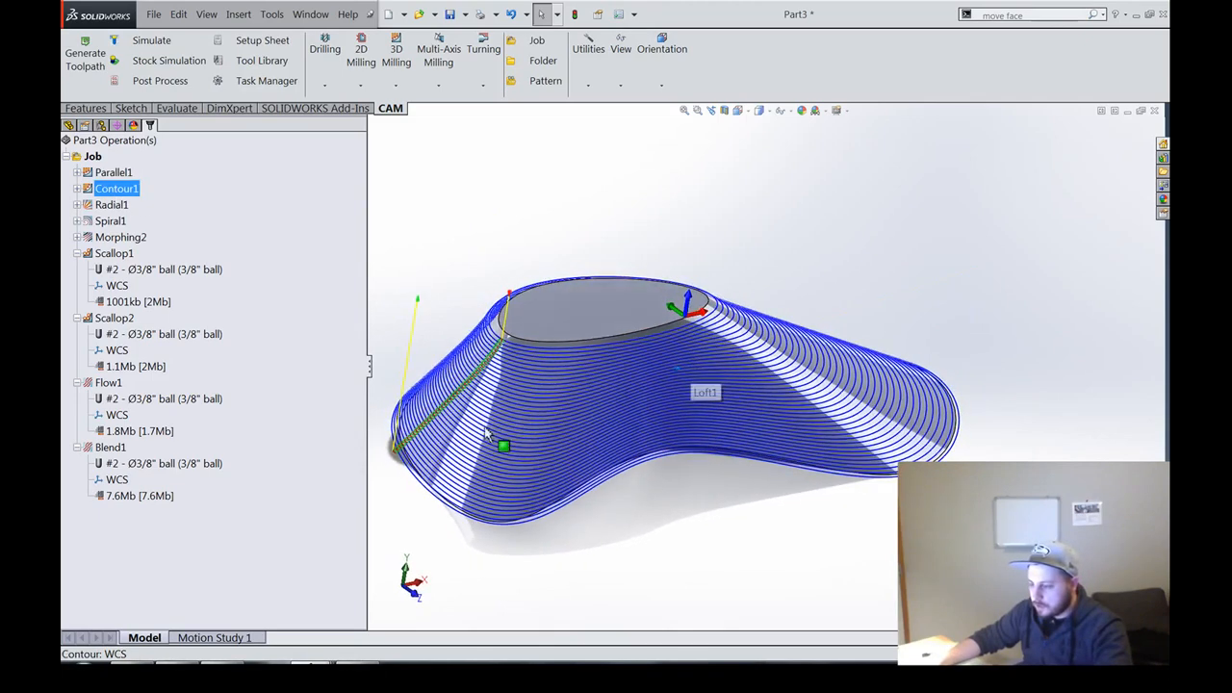
pyautogui.moveTo(511, 357); pyautogui.dragTo(850, 388, button='middle')
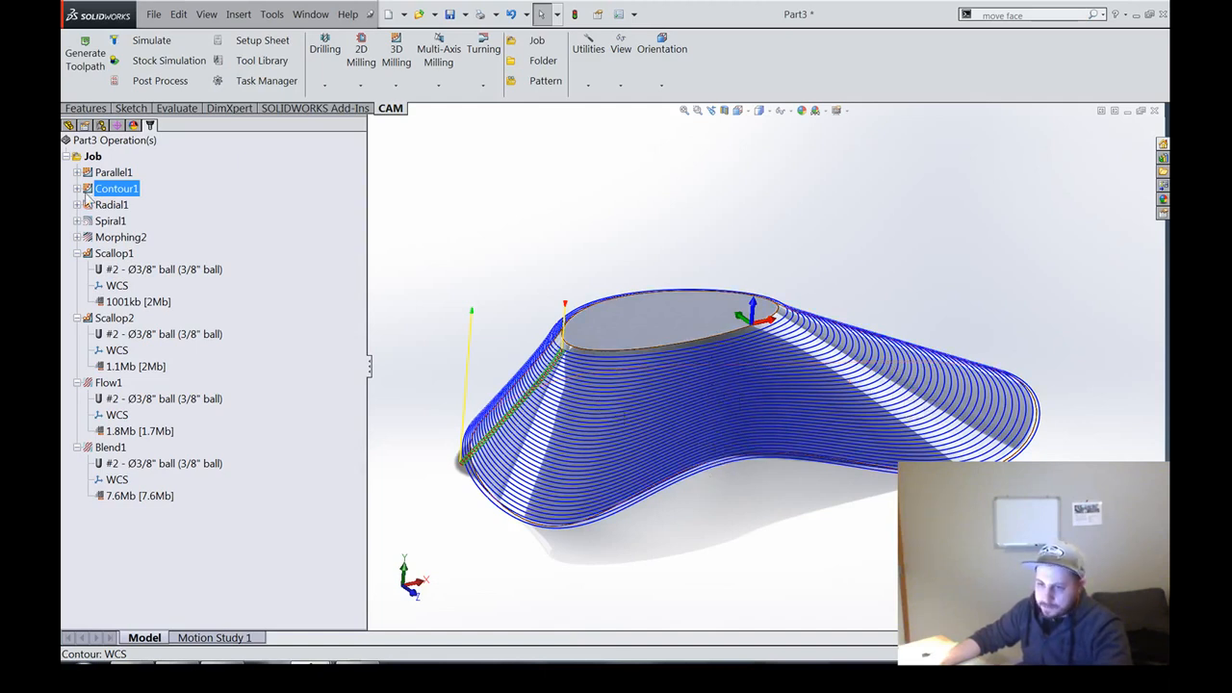
pyautogui.click(111, 204)
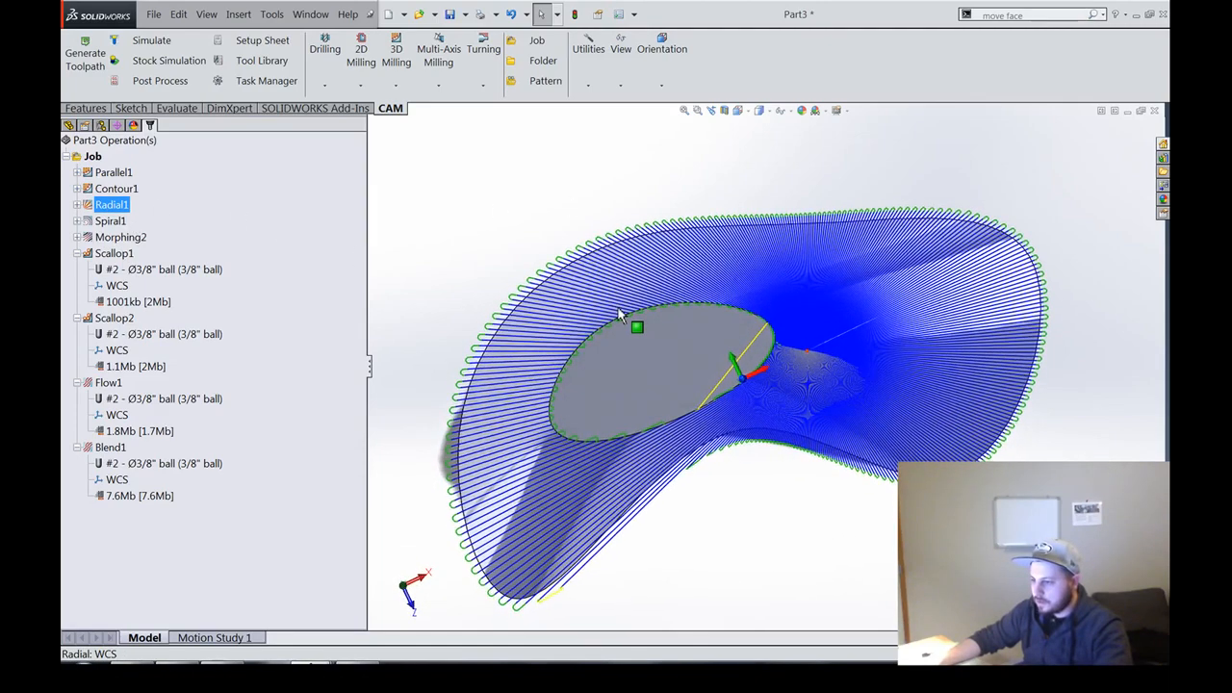
pyautogui.scroll(-2, 617, 306)
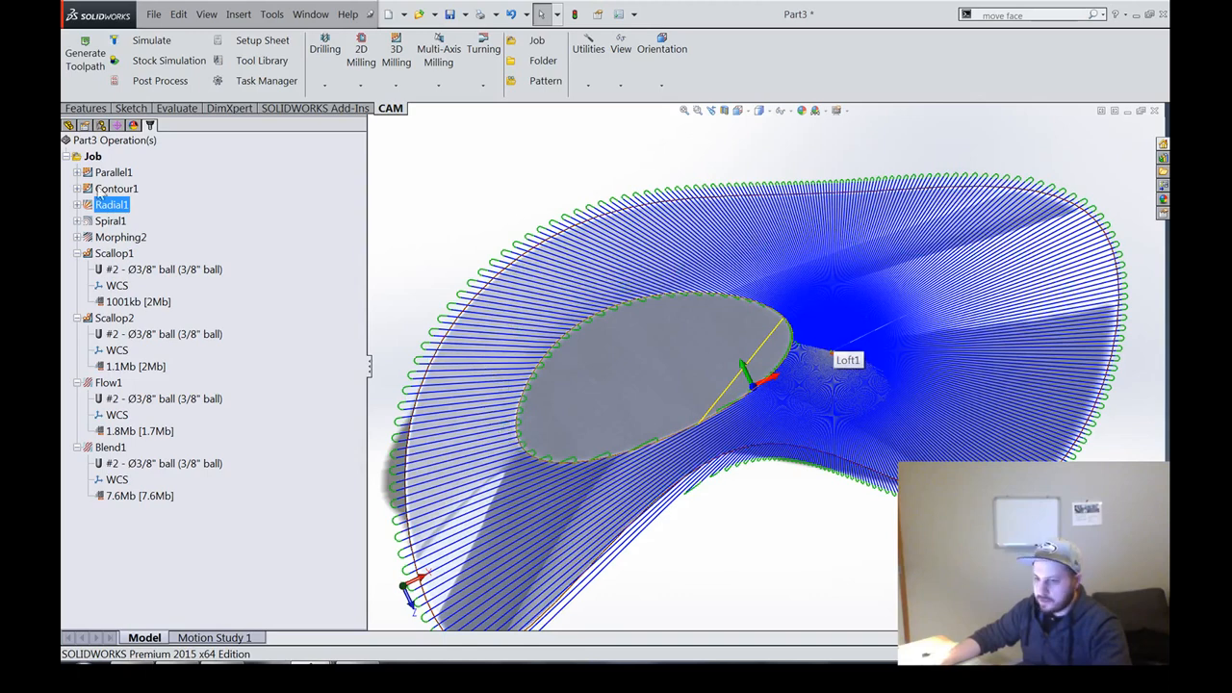
# Step: Edit Sketch5 of Part3, move the small circle's centre onto the oval flat top at about X -0.32, Y 0.34, and exit the sketch
pyautogui.click(69, 126)
pyautogui.click(108, 408)
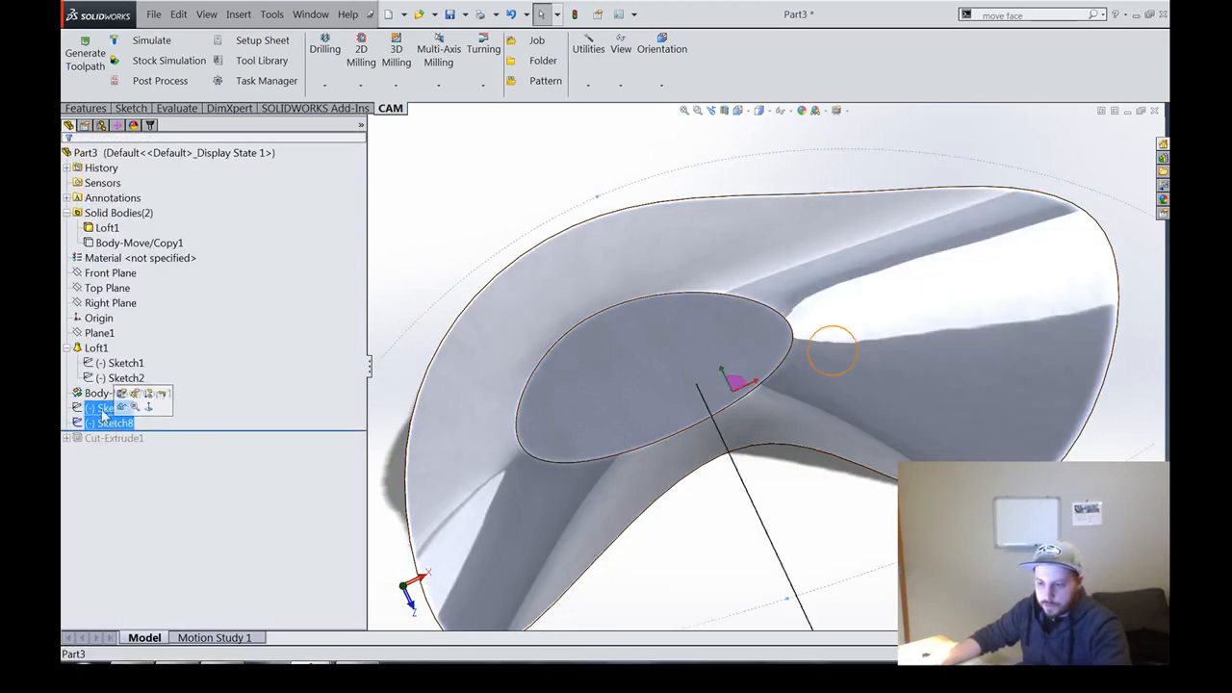
pyautogui.rightClick(109, 408)
pyautogui.click(112, 344)
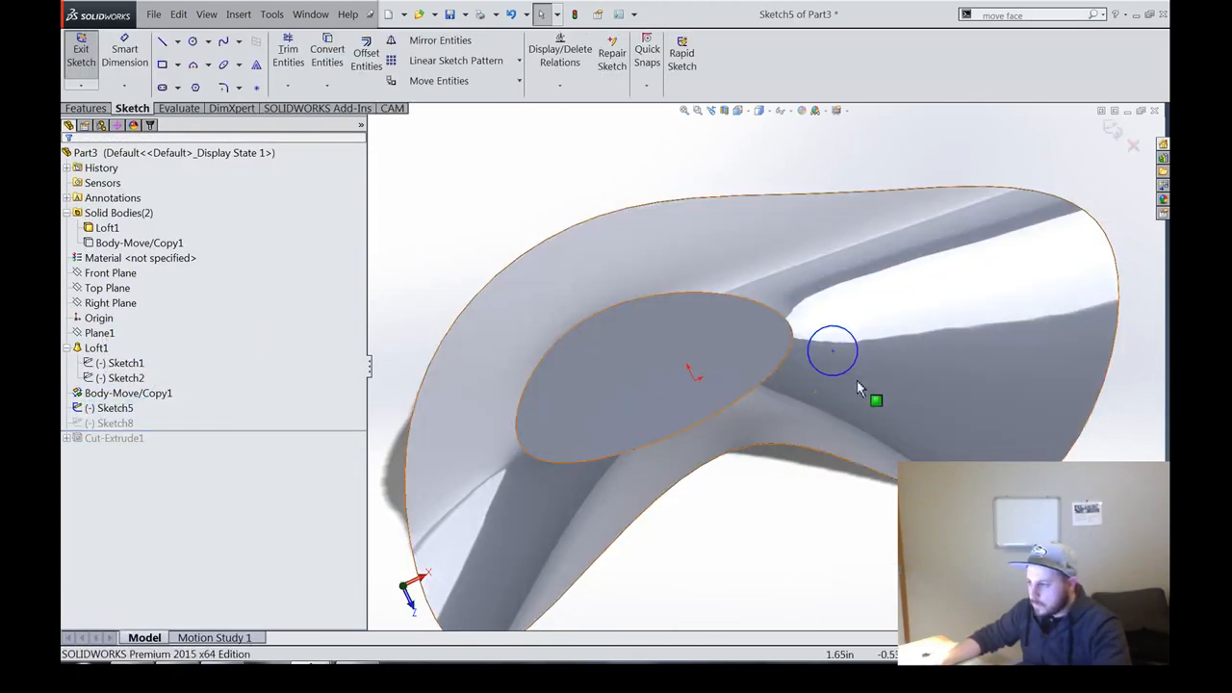
pyautogui.click(833, 354)
pyautogui.moveTo(834, 354); pyautogui.dragTo(654, 365)
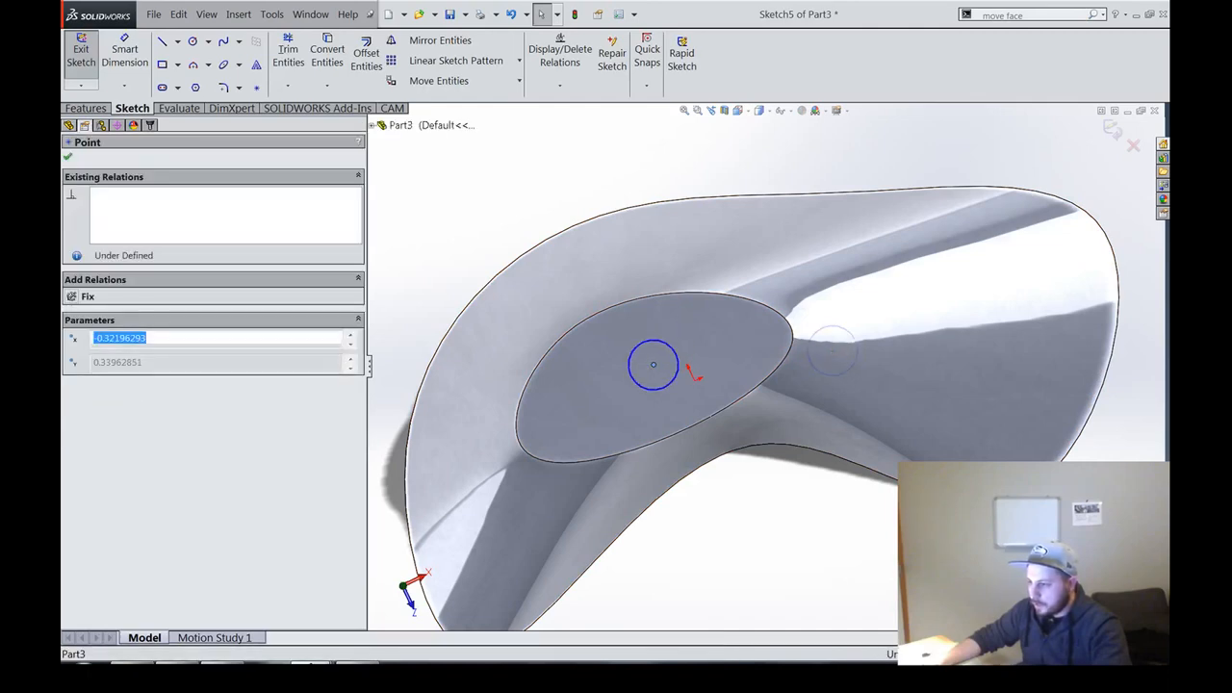
pyautogui.click(82, 49)
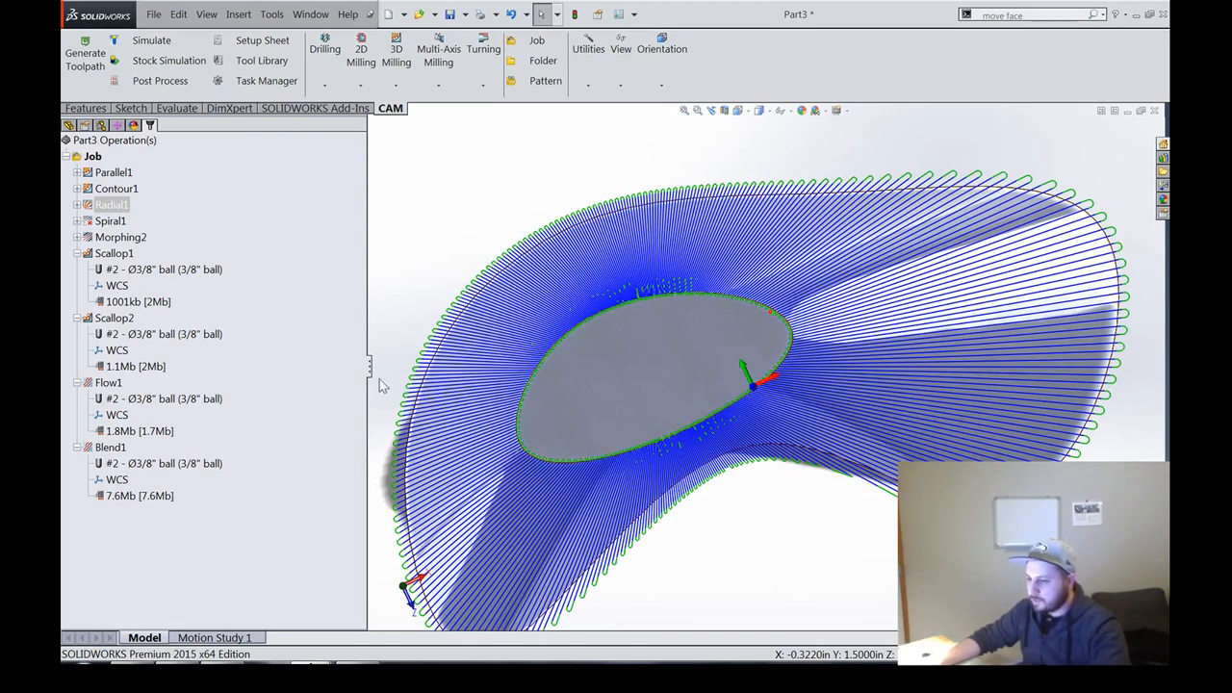
# Step: Examine the Radial1 passes around Part3's loft from above and the side, comparing their spacing at the flat top and outer edge
pyautogui.moveTo(754, 417); pyautogui.dragTo(919, 402, button='middle')
pyautogui.scroll(-2, 757, 462)
pyautogui.moveTo(953, 354); pyautogui.dragTo(653, 301, button='middle')
pyautogui.scroll(-2, 779, 390)
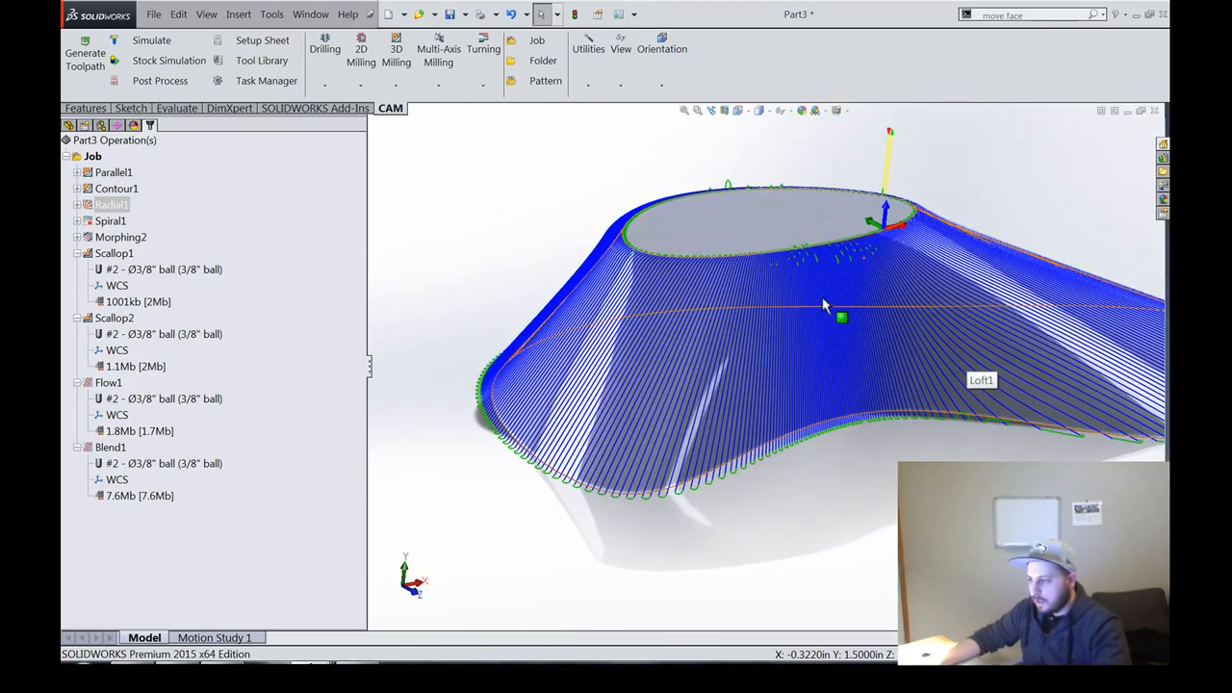
pyautogui.moveTo(823, 299); pyautogui.dragTo(818, 297, button='middle')
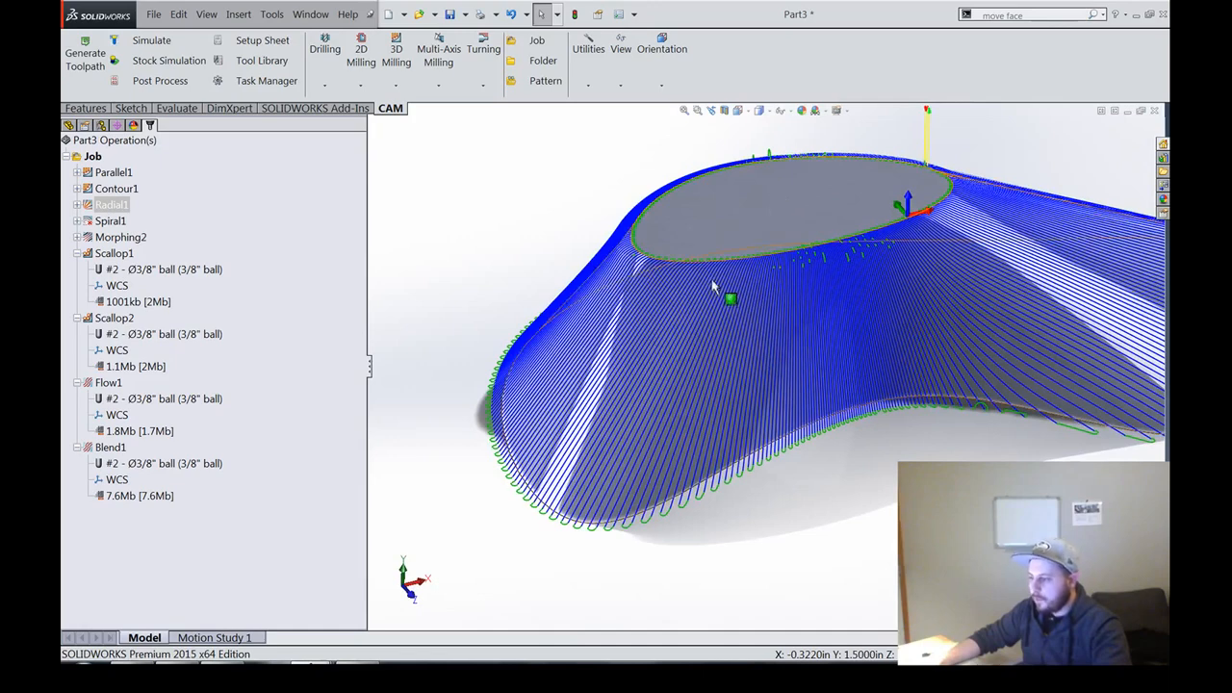
pyautogui.moveTo(594, 404); pyautogui.dragTo(658, 350, button='middle')
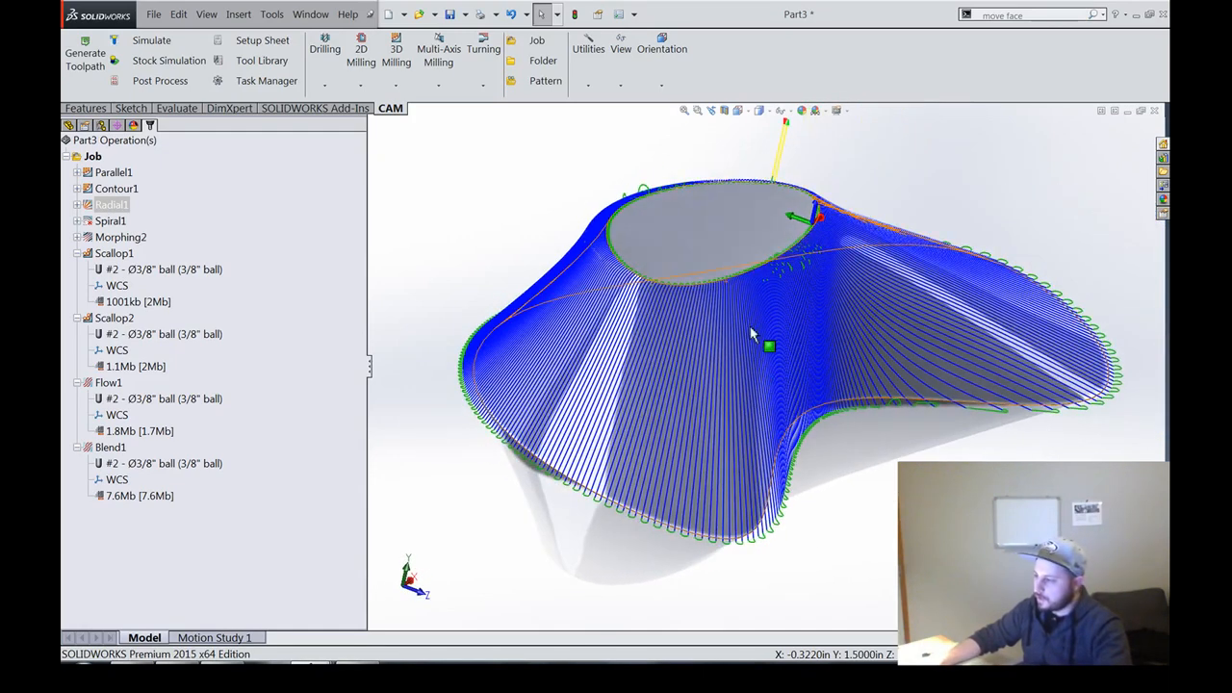
pyautogui.moveTo(752, 334); pyautogui.dragTo(678, 339, button='middle')
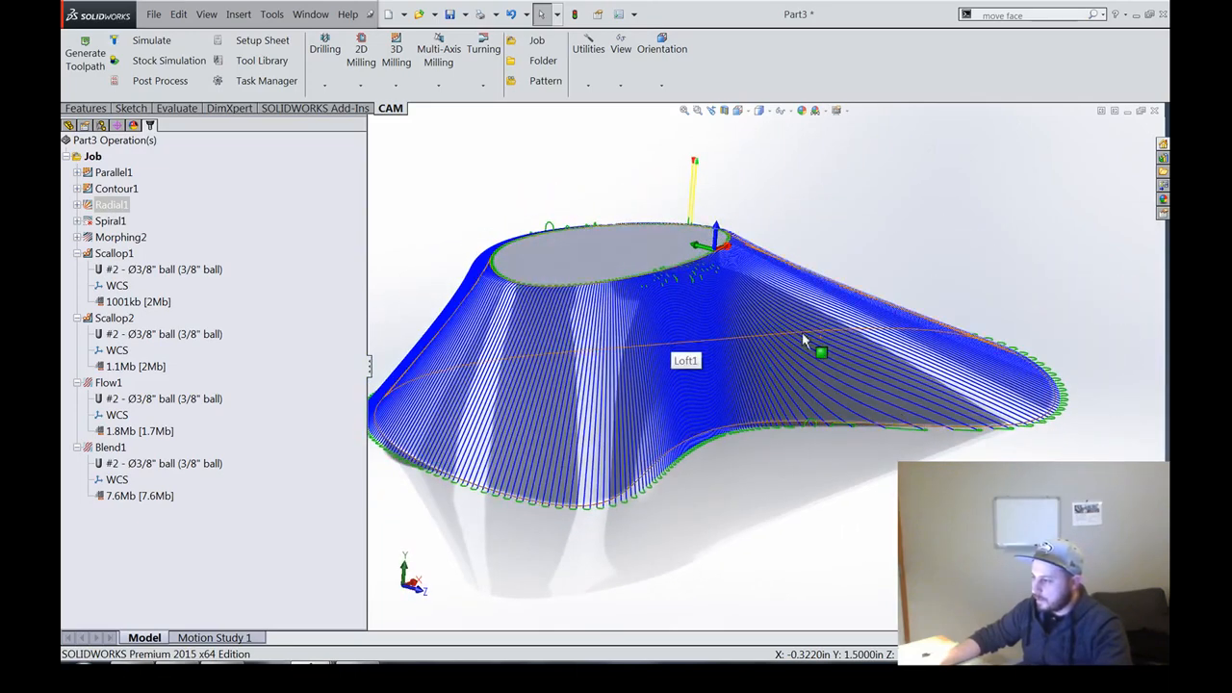
pyautogui.moveTo(810, 349); pyautogui.dragTo(817, 448, button='middle')
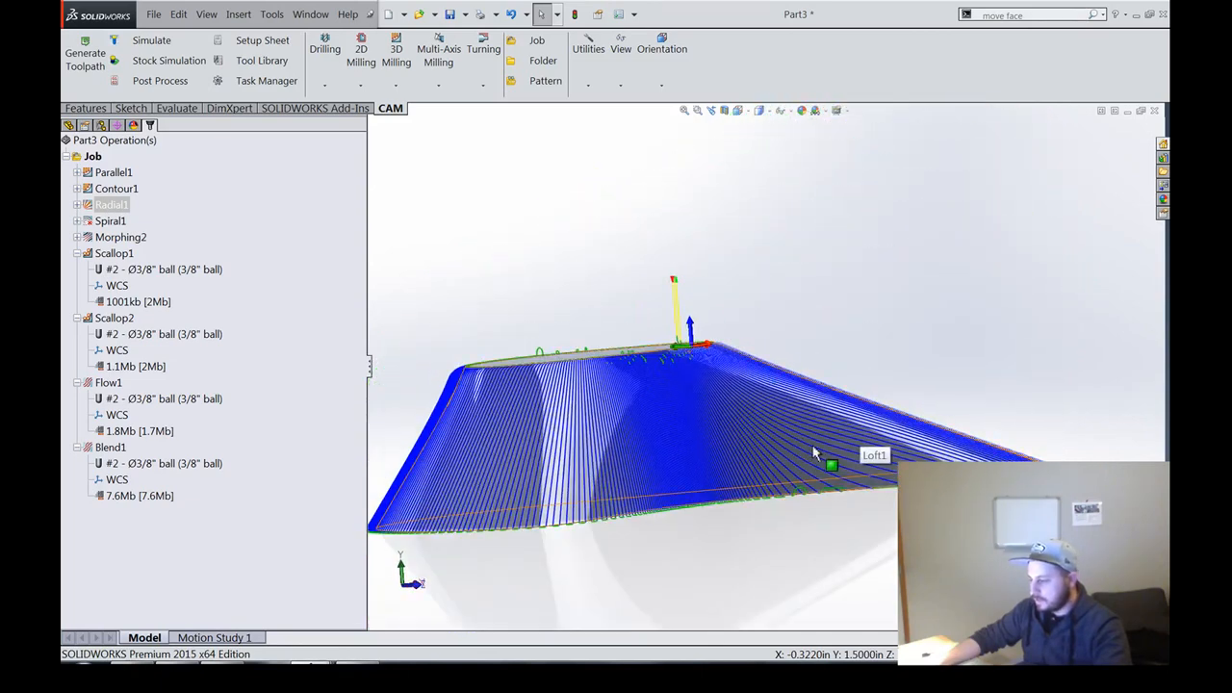
pyautogui.moveTo(577, 276); pyautogui.dragTo(777, 336, button='middle')
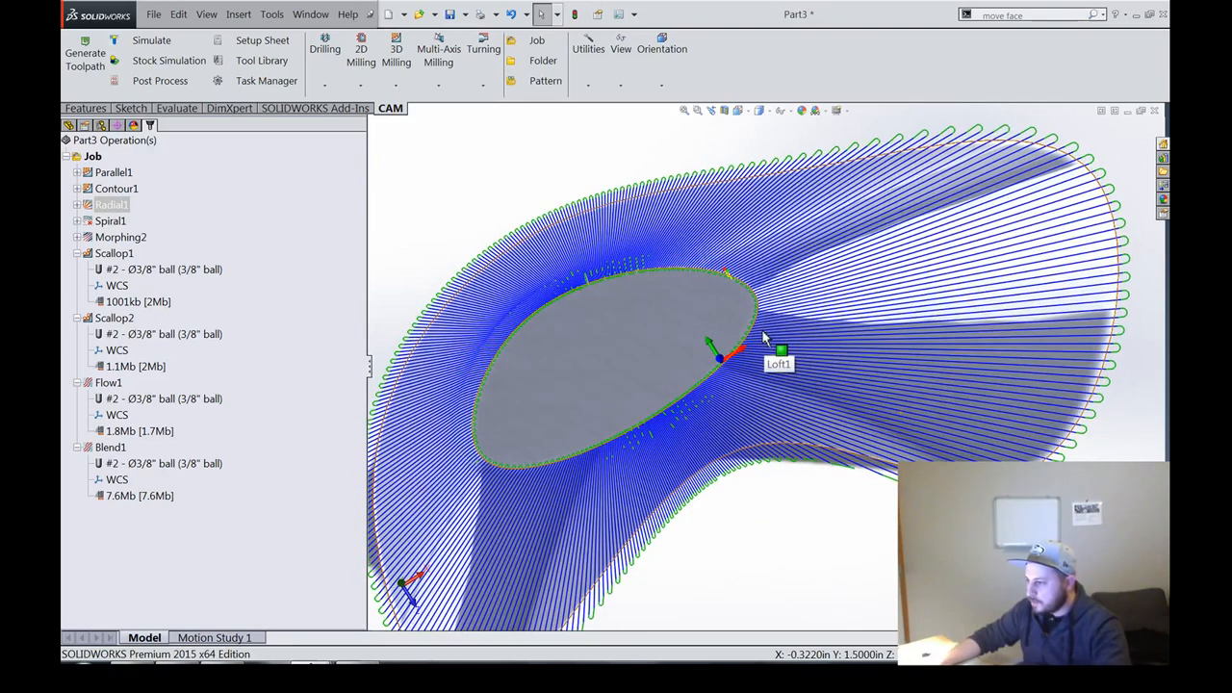
pyautogui.moveTo(886, 495); pyautogui.dragTo(864, 461, button='middle')
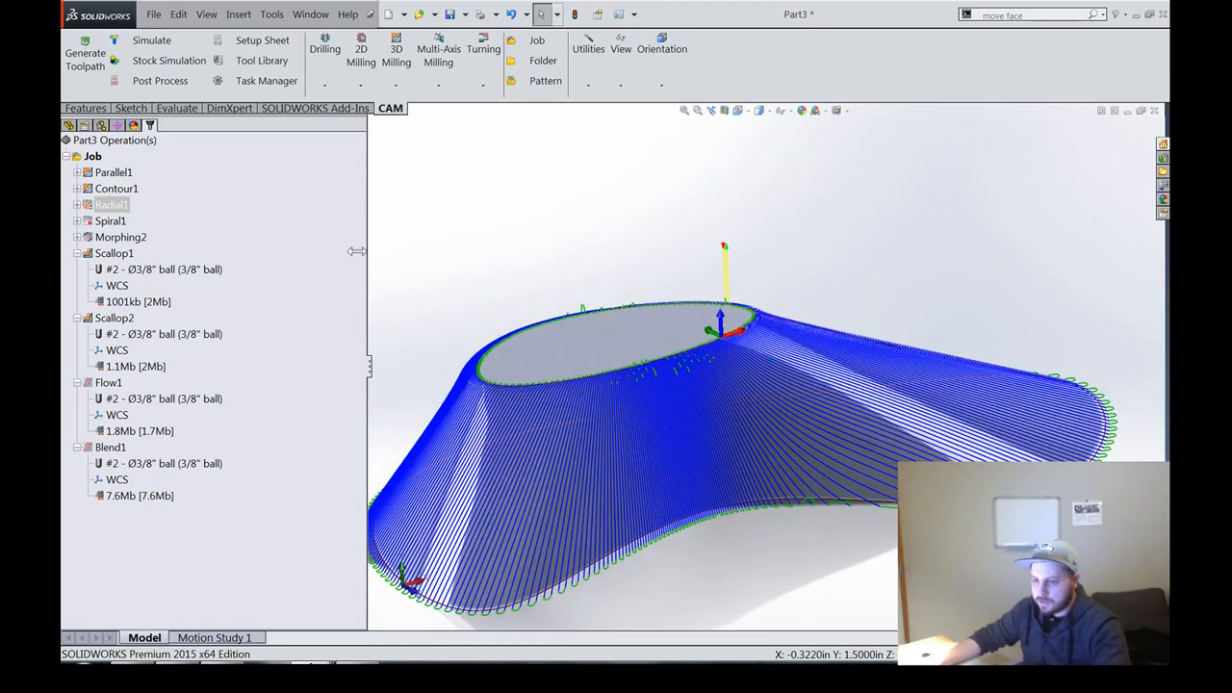
# Step: Generate the Spiral1 toolpath and inspect its passes and linking moves along the lofted shoulder's concave side
pyautogui.click(182, 222)
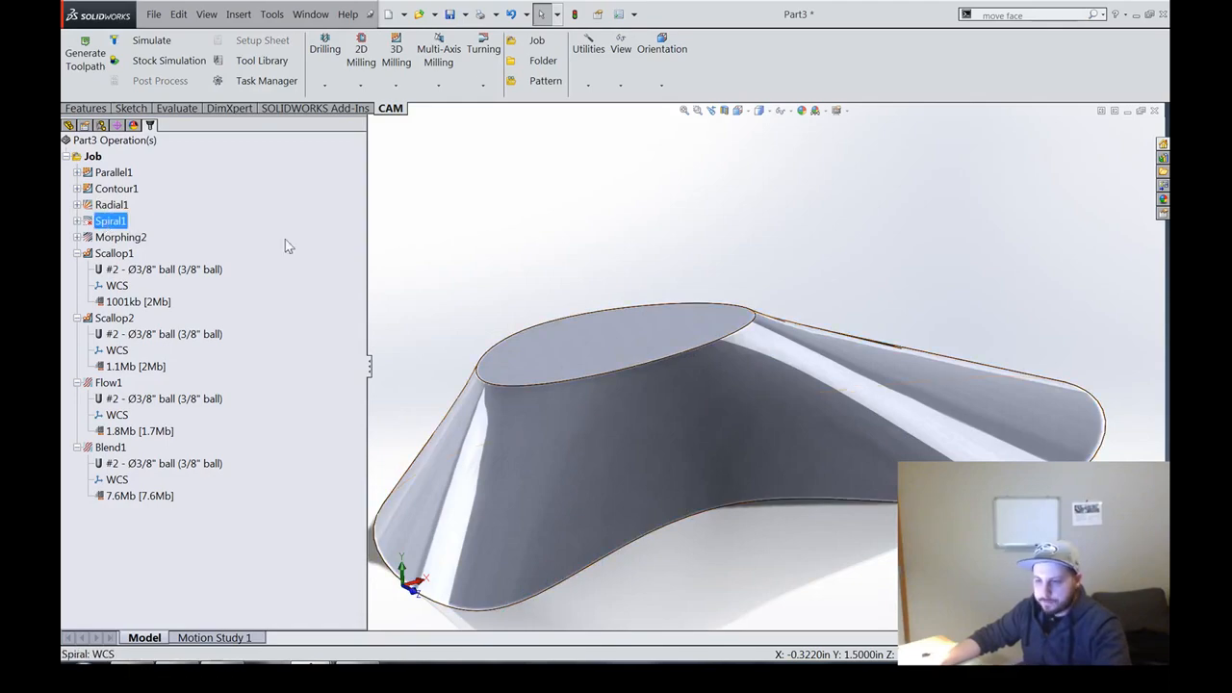
pyautogui.click(89, 61)
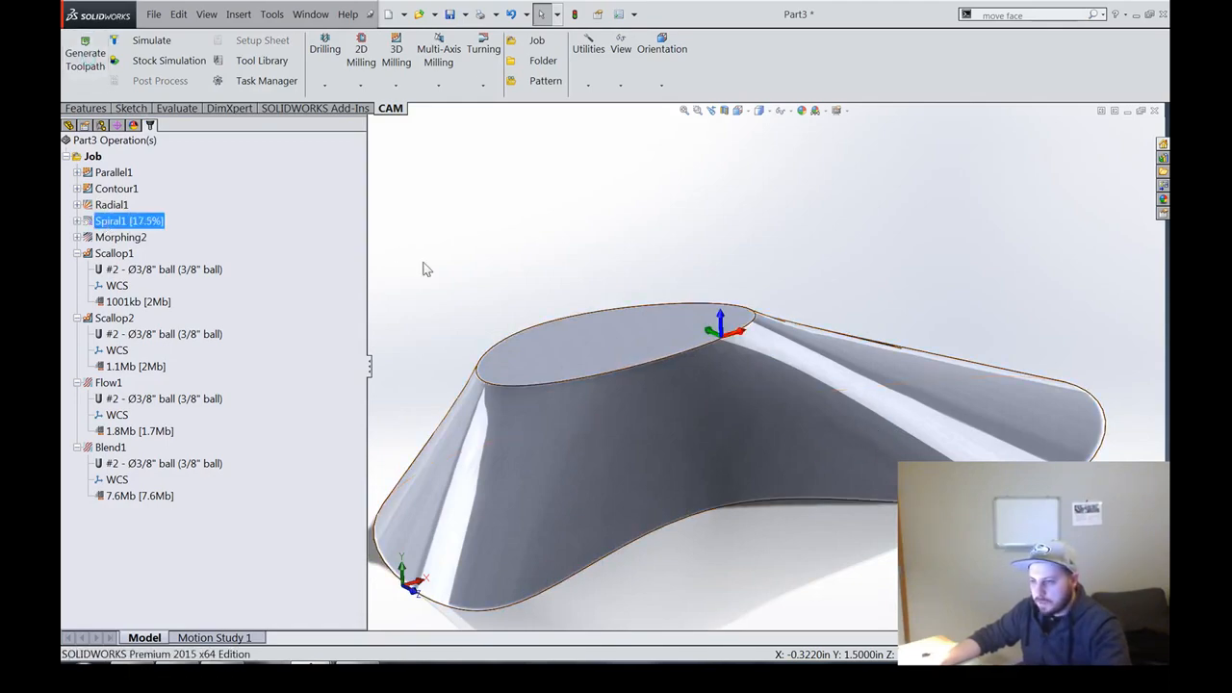
pyautogui.moveTo(861, 284); pyautogui.dragTo(472, 290, button='middle')
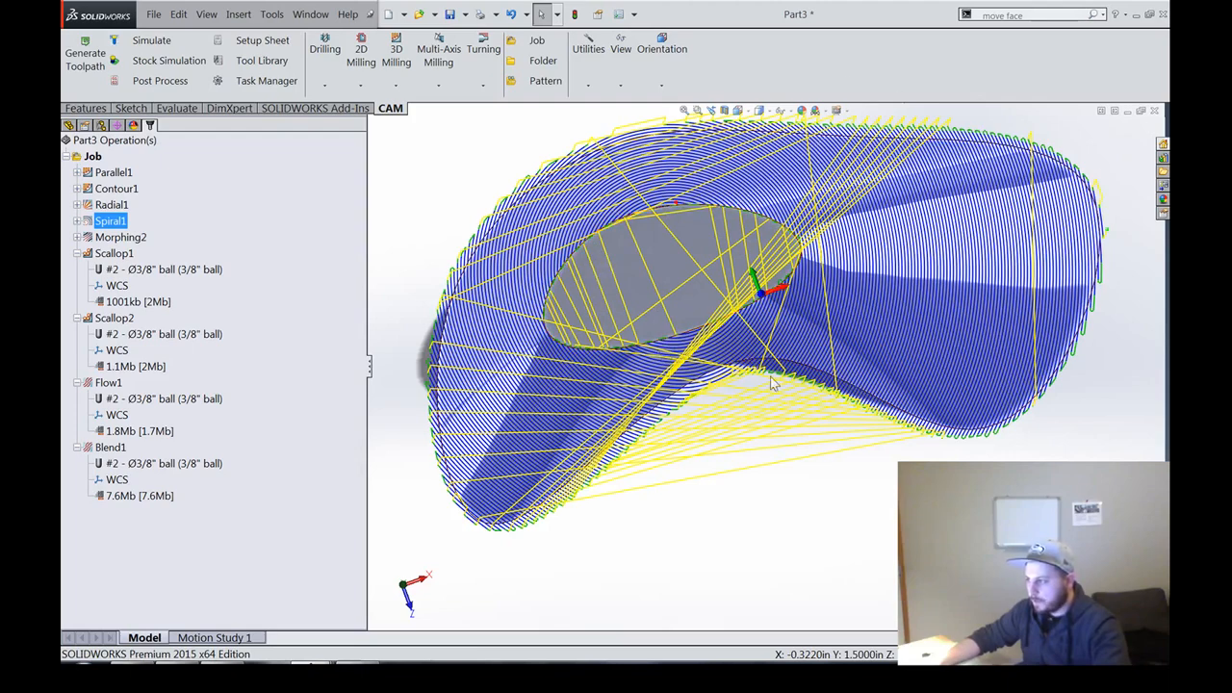
pyautogui.moveTo(921, 327); pyautogui.dragTo(834, 270, button='middle')
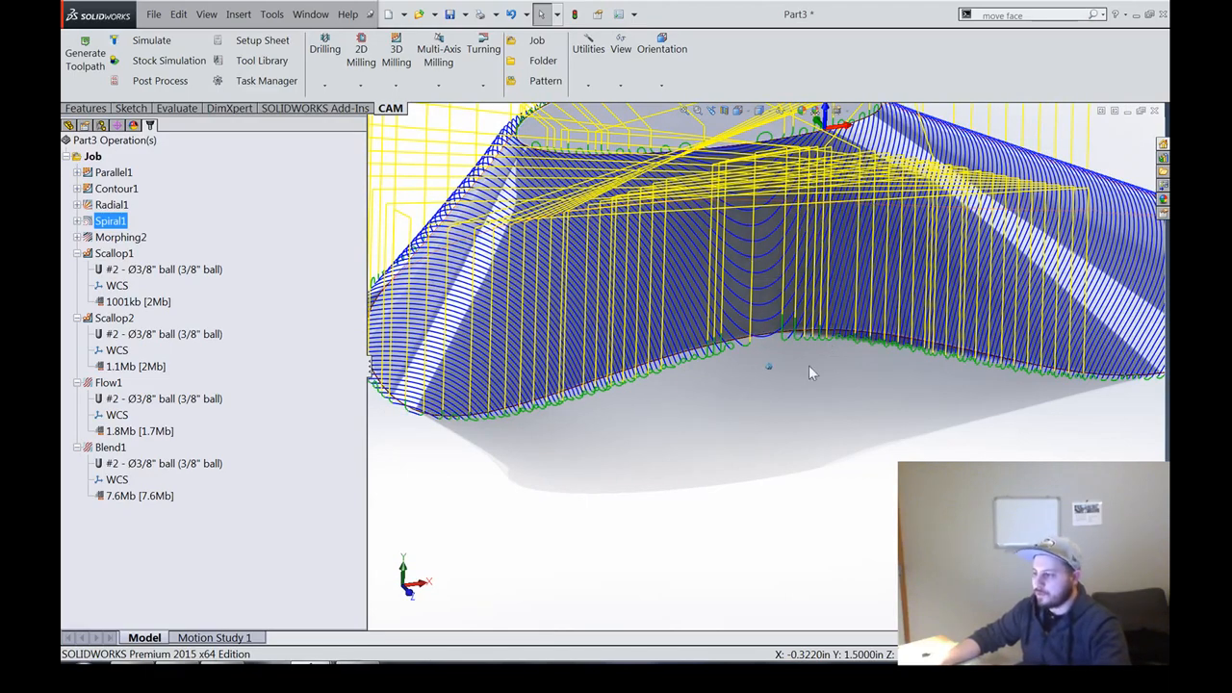
pyautogui.moveTo(809, 365); pyautogui.dragTo(893, 550, button='middle')
# Step: Compare the bare lofted surface with the Spiral1 toolpath, examining where its passes break off and link across the part
pyautogui.click(311, 246)
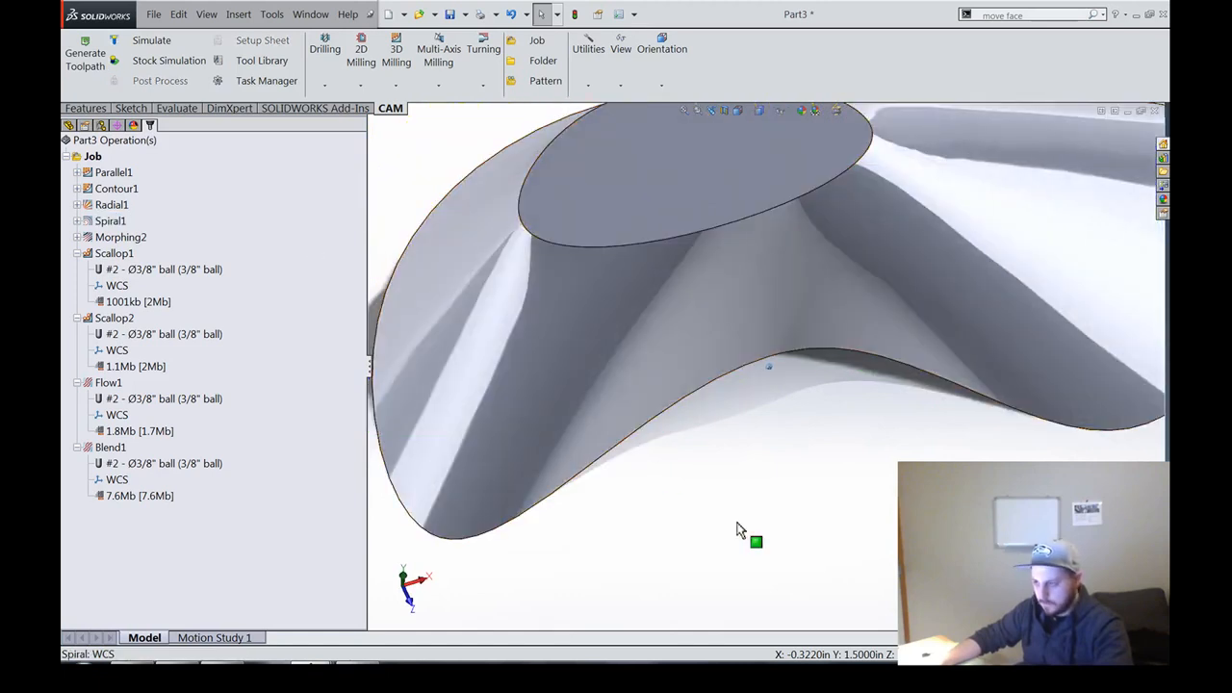
pyautogui.moveTo(451, 425); pyautogui.dragTo(542, 431, button='middle')
pyautogui.scroll(2, 542, 432)
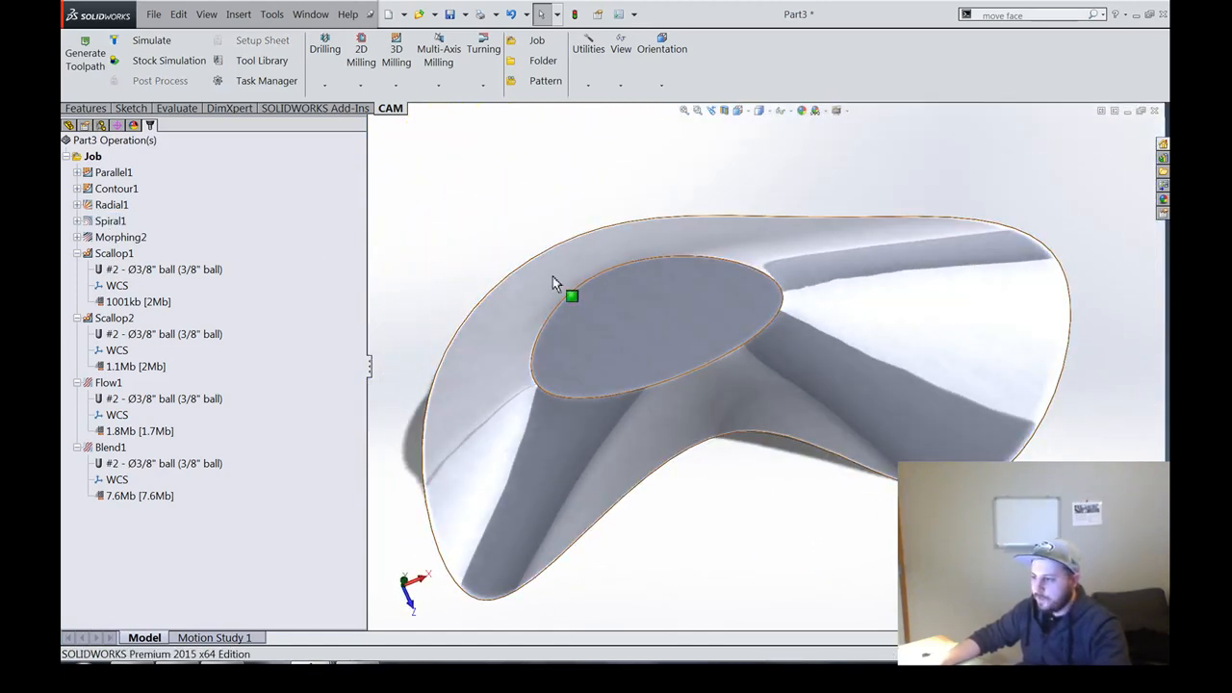
pyautogui.click(111, 222)
pyautogui.click(112, 207)
pyautogui.click(111, 222)
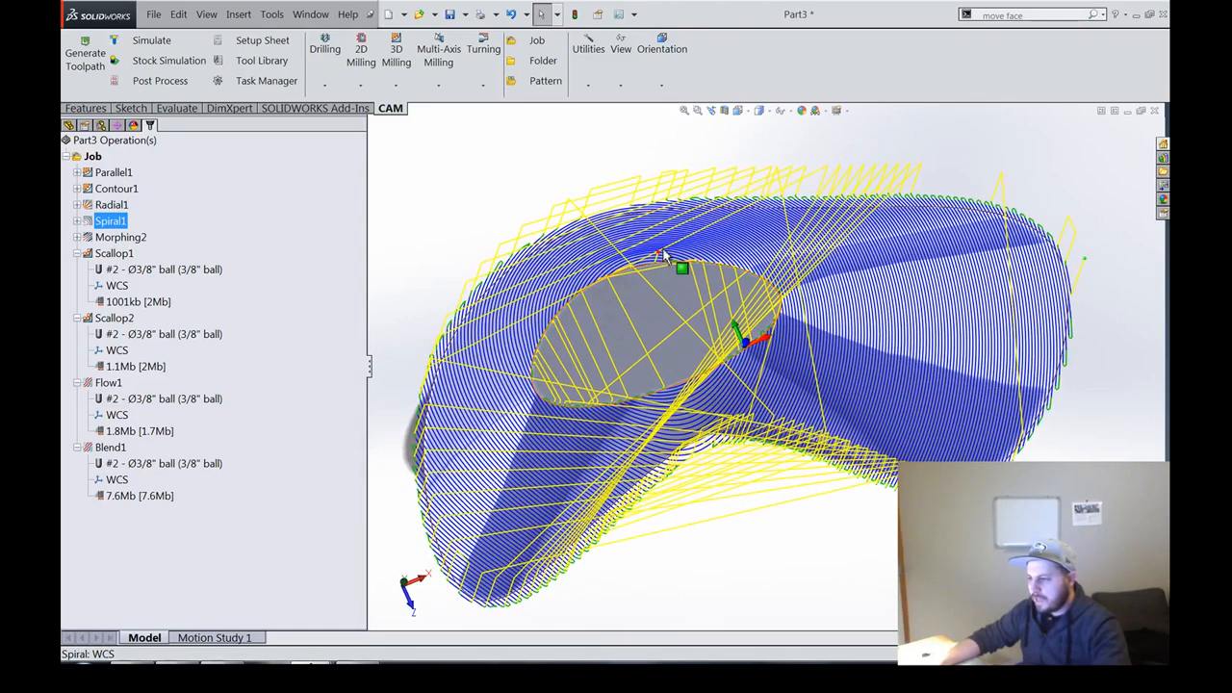
pyautogui.scroll(2, 753, 293)
pyautogui.moveTo(753, 291); pyautogui.dragTo(689, 200, button='middle')
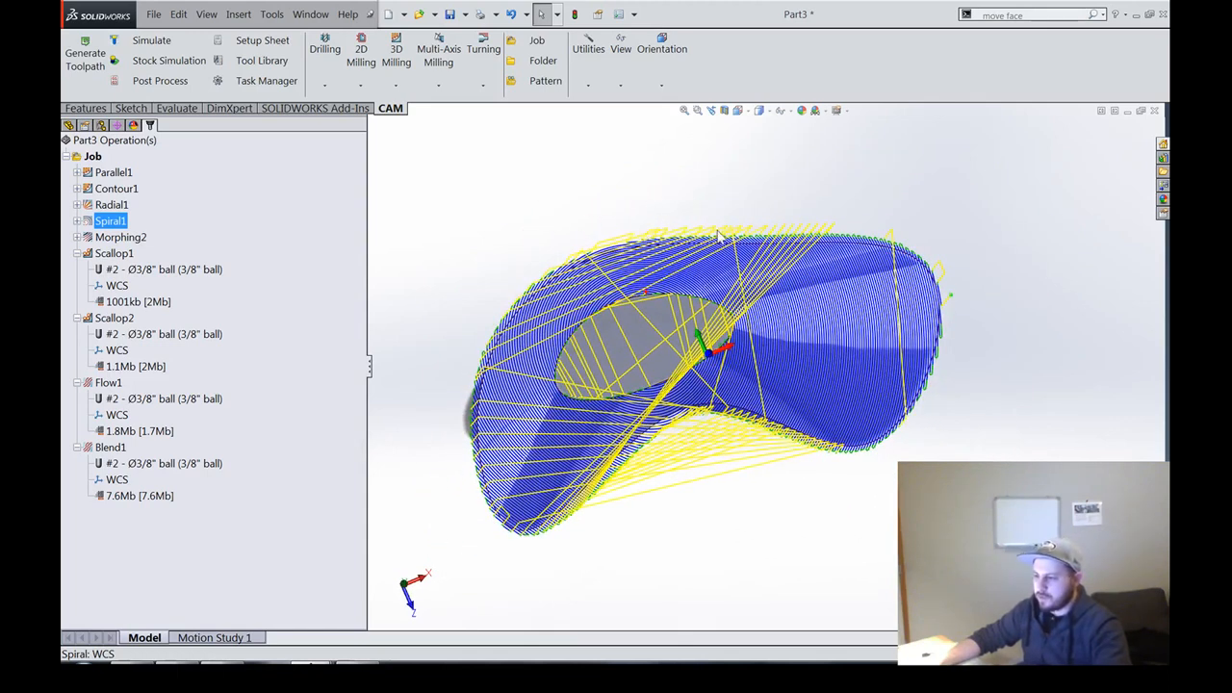
pyautogui.click(657, 215)
pyautogui.click(266, 240)
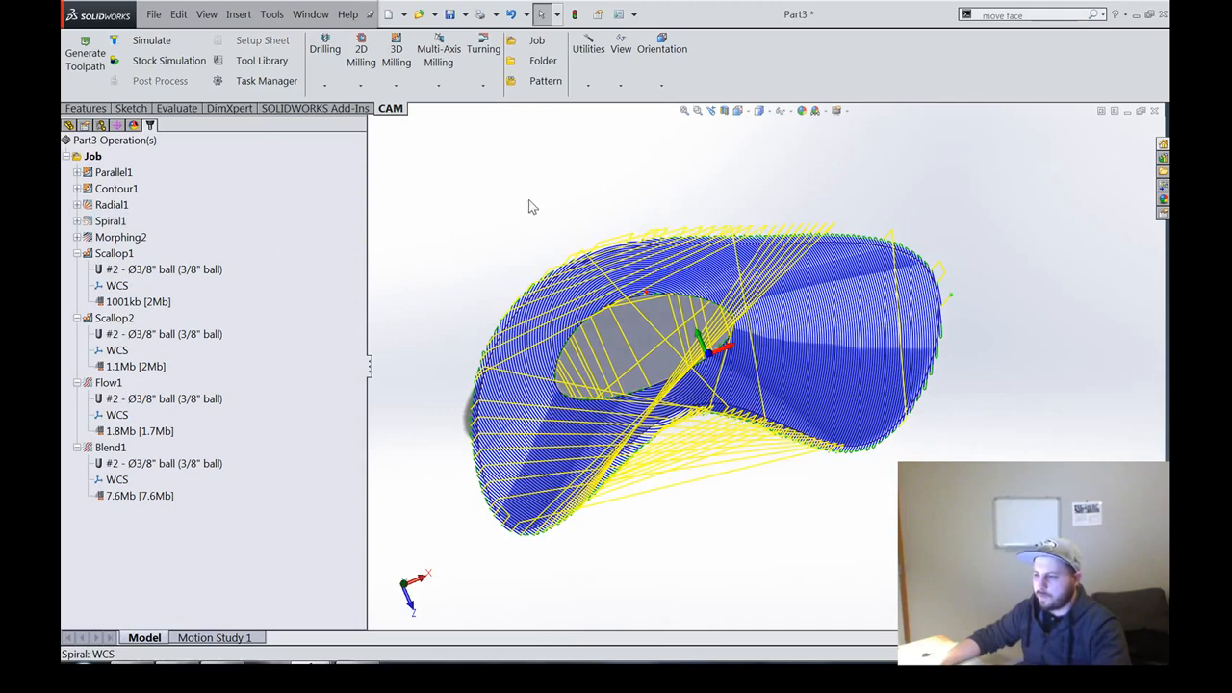
pyautogui.click(529, 199)
pyautogui.click(111, 222)
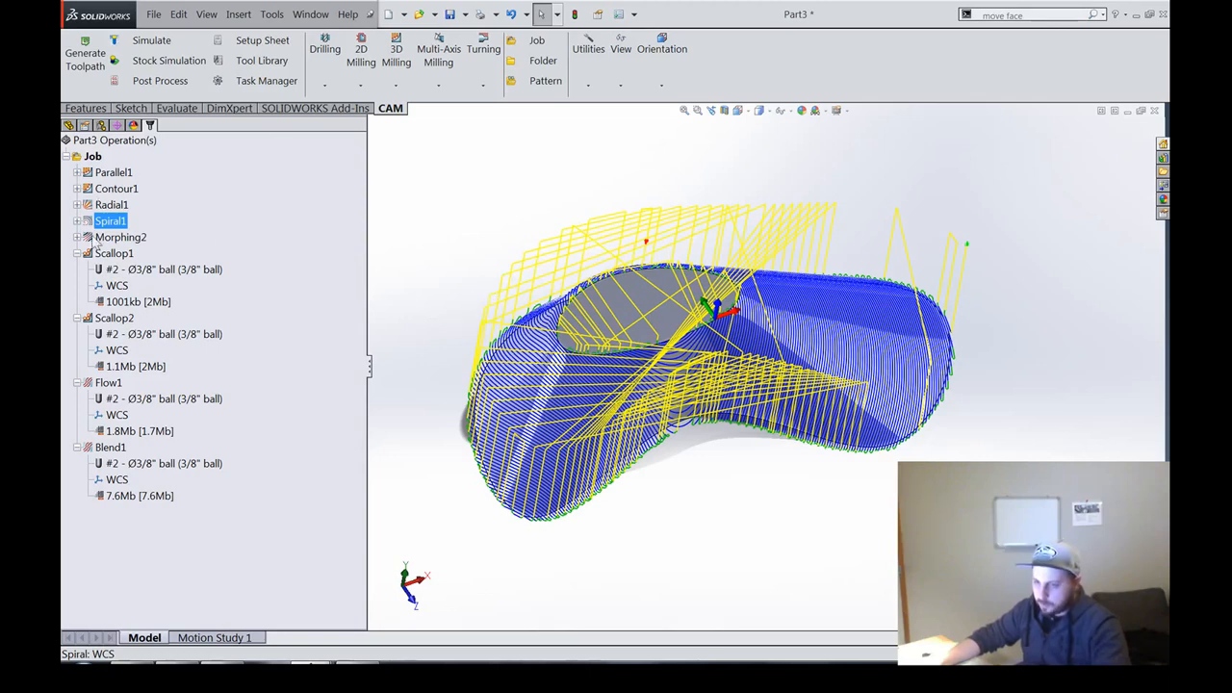
# Step: Display the Morphing2 toolpath and examine its pass spacing between the flat top and the concave lower edge
pyautogui.moveTo(836, 465); pyautogui.dragTo(814, 449, button='middle')
pyautogui.scroll(-2, 823, 477)
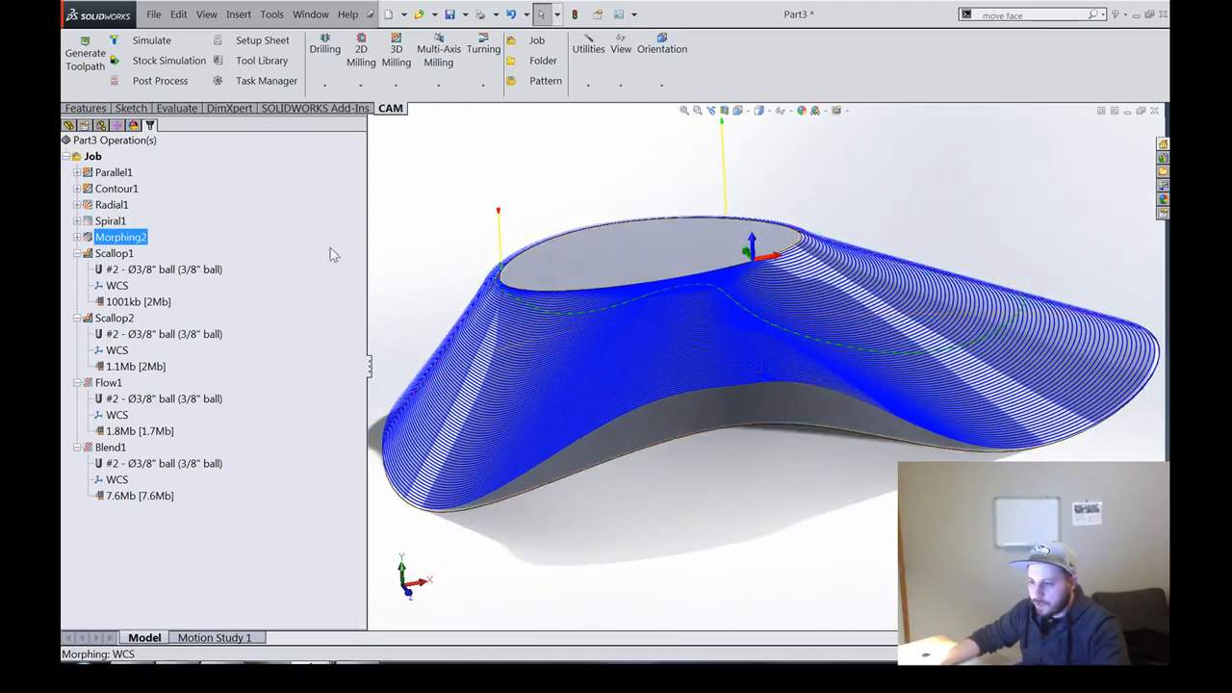
pyautogui.moveTo(795, 324); pyautogui.dragTo(750, 396, button='middle')
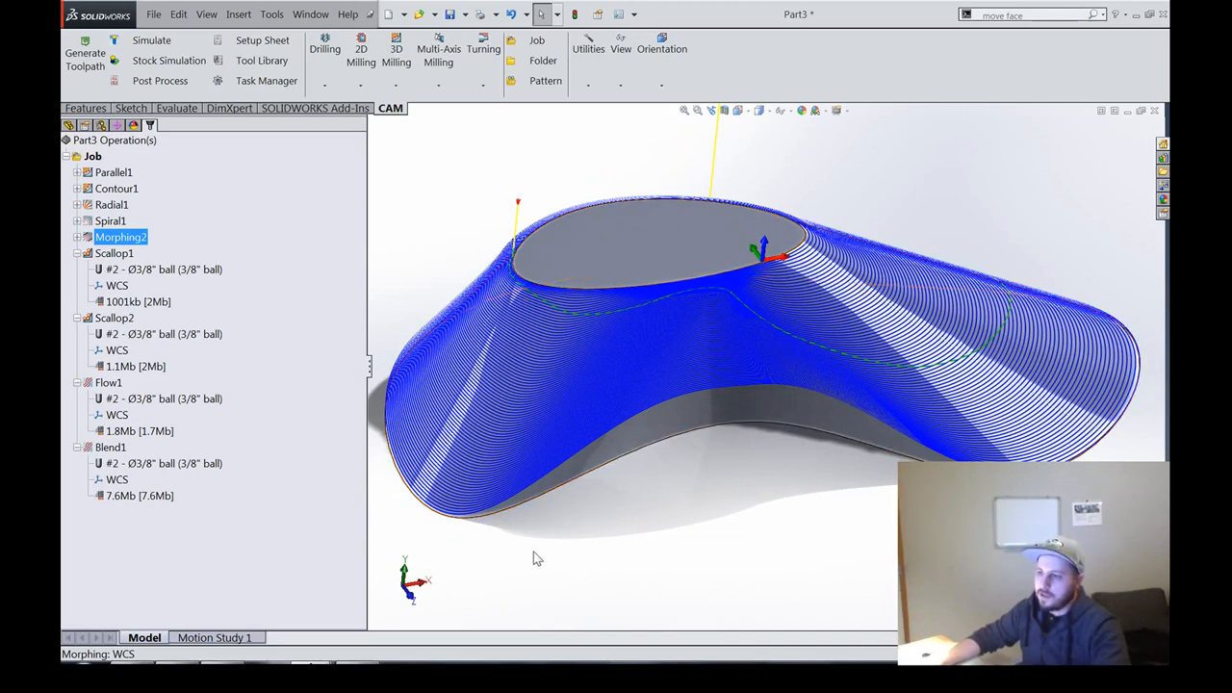
pyautogui.moveTo(688, 436); pyautogui.dragTo(491, 364, button='middle')
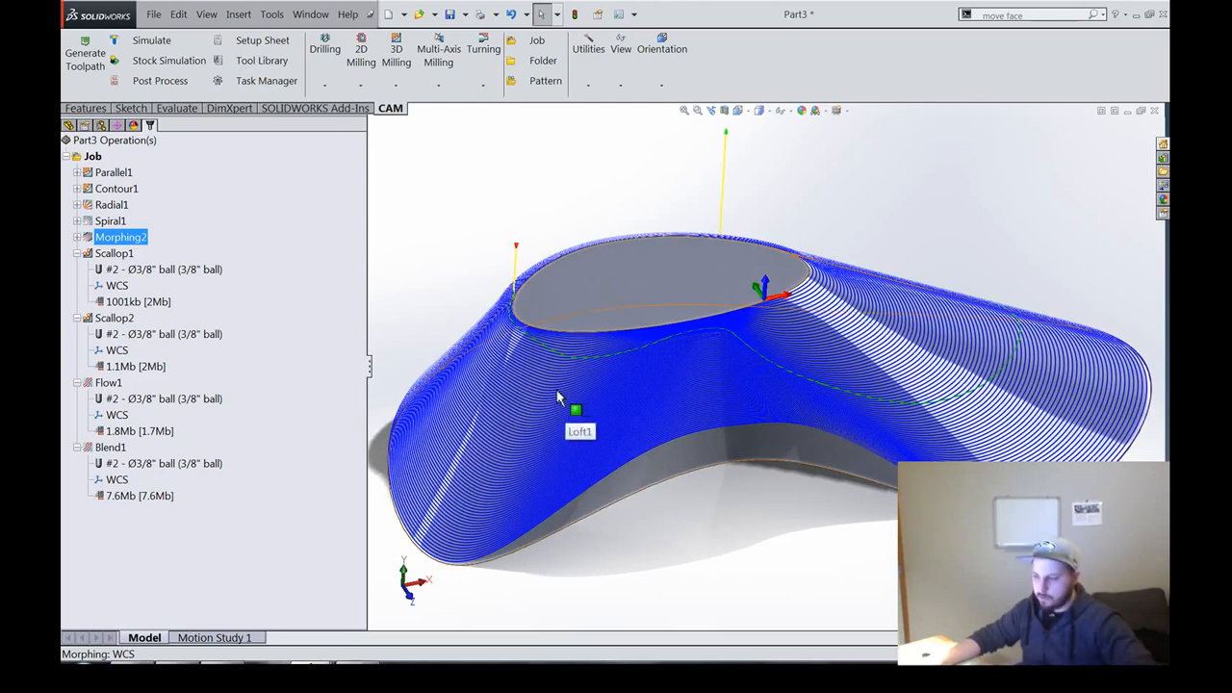
pyautogui.moveTo(568, 393); pyautogui.dragTo(689, 337, button='middle')
pyautogui.moveTo(796, 397)
pyautogui.mouseDown(button='middle')
pyautogui.moveTo(758, 380)
pyautogui.moveTo(794, 399)
pyautogui.mouseUp(button='middle')
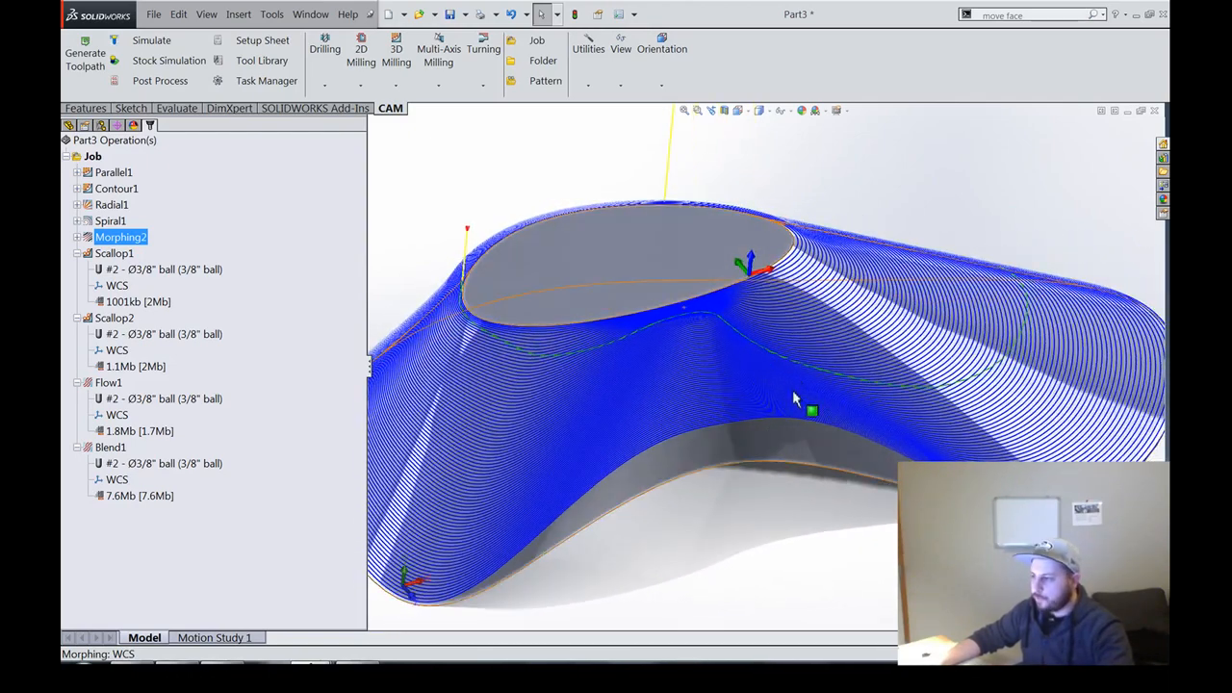
pyautogui.moveTo(767, 442); pyautogui.dragTo(716, 213, button='middle')
pyautogui.scroll(-3, 851, 423)
pyautogui.scroll(-2, 851, 426)
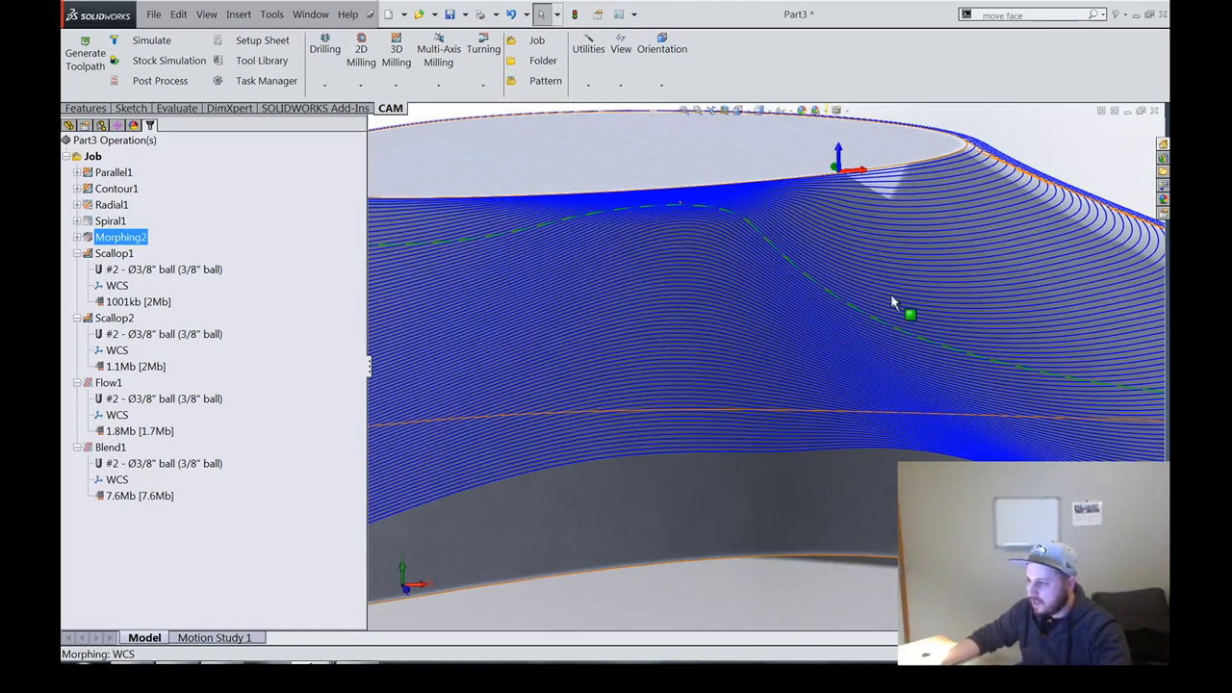
# Step: Compare Morphing2's pass spacing on the narrow concave side with the wide end of the loft, from above and at an angle
pyautogui.moveTo(816, 306); pyautogui.dragTo(903, 446, button='middle')
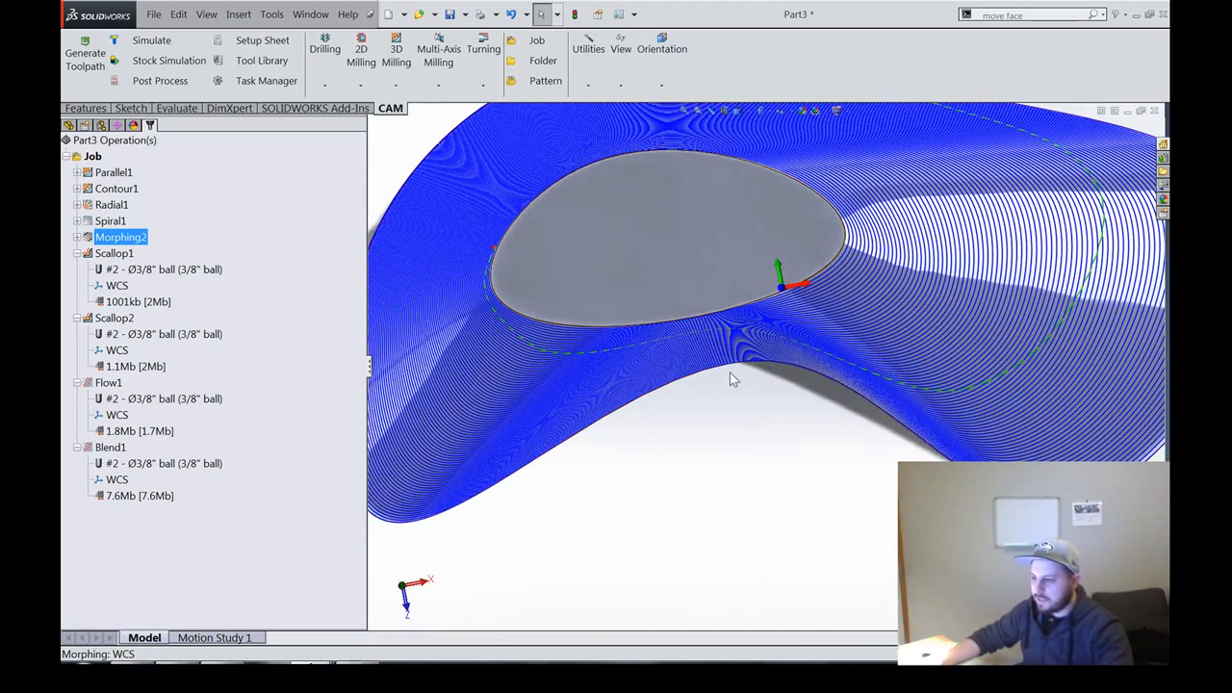
pyautogui.scroll(3, 729, 371)
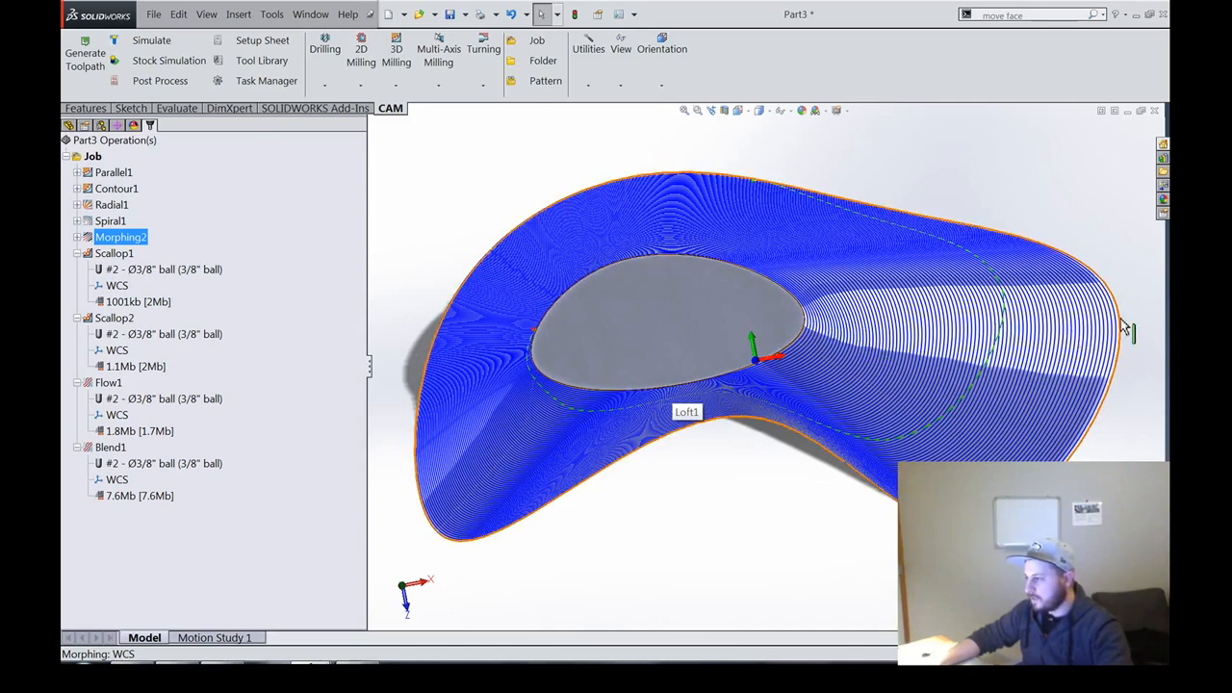
pyautogui.moveTo(807, 325); pyautogui.dragTo(737, 357, button='middle')
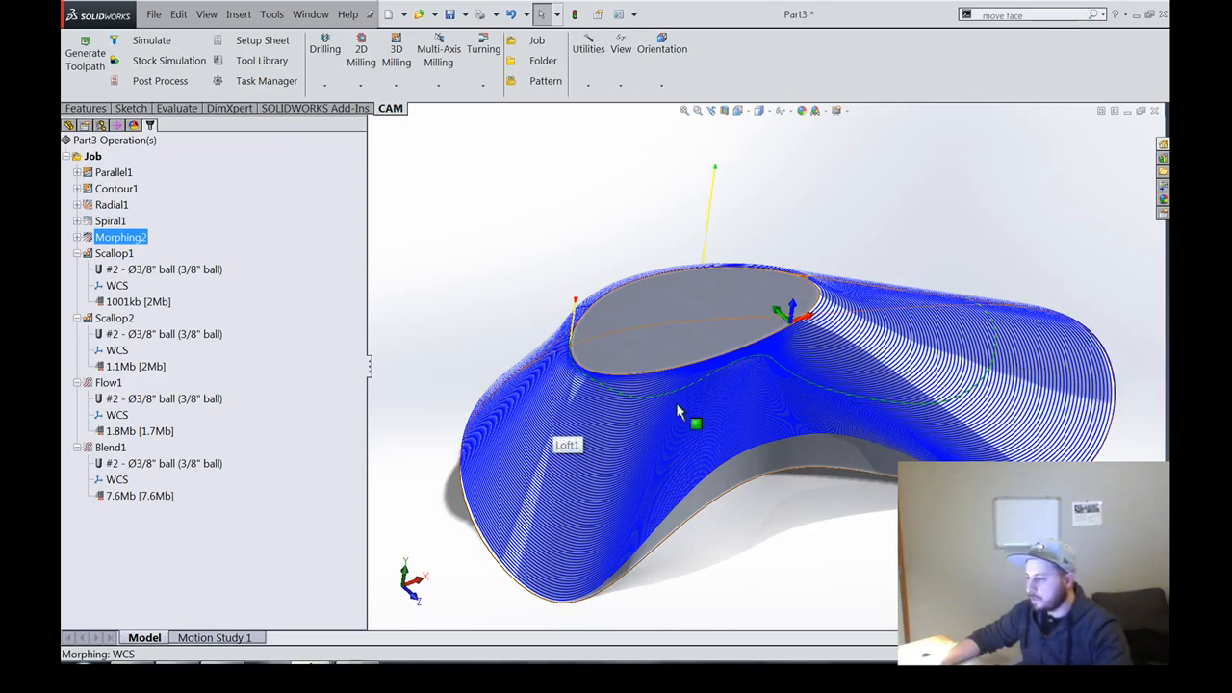
pyautogui.moveTo(677, 409); pyautogui.dragTo(419, 335, button='middle')
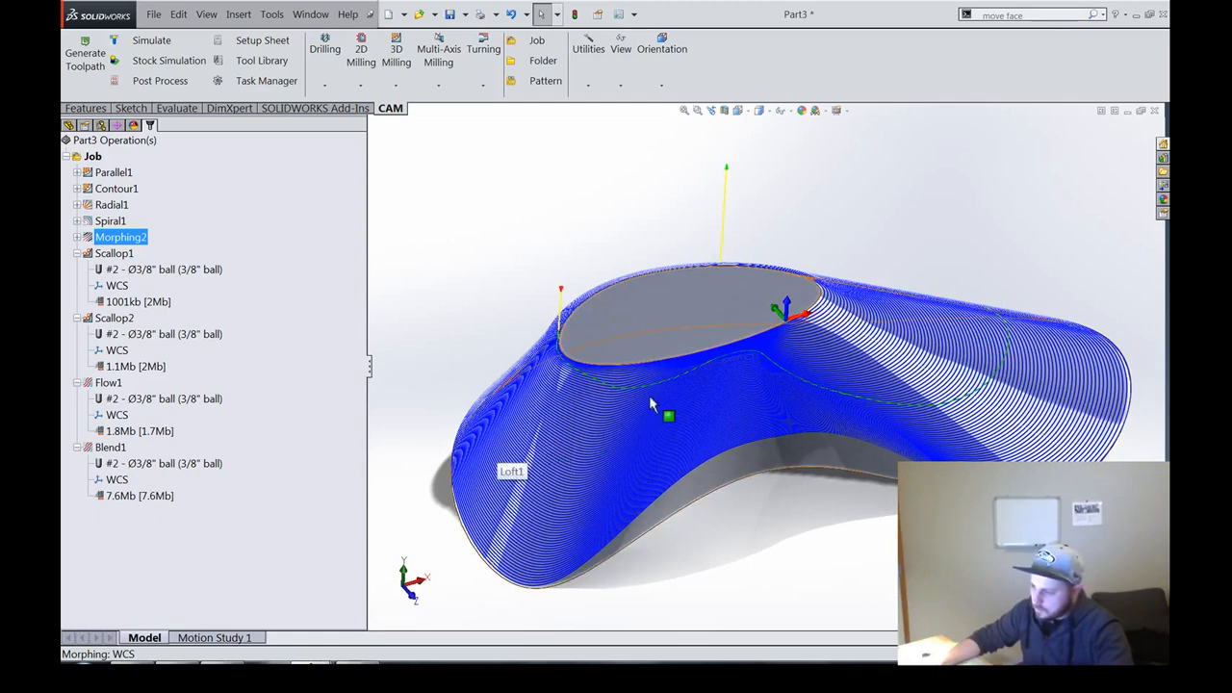
pyautogui.moveTo(662, 411); pyautogui.dragTo(1011, 388, button='middle')
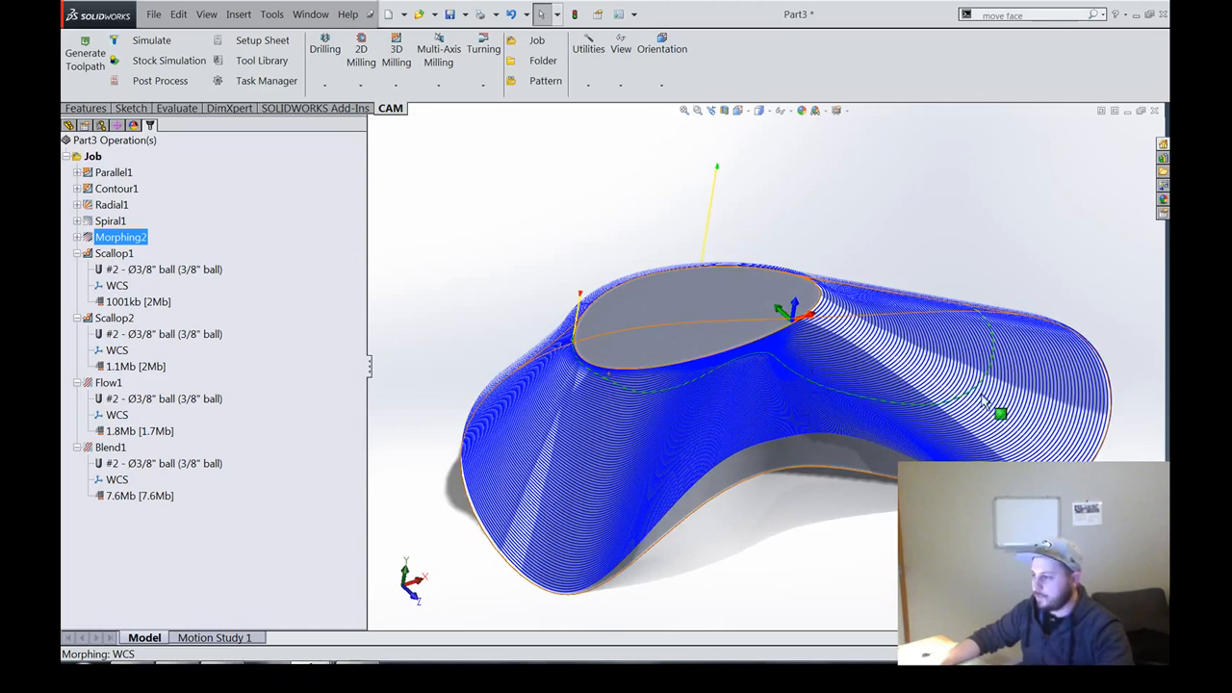
pyautogui.moveTo(797, 414); pyautogui.dragTo(725, 364, button='middle')
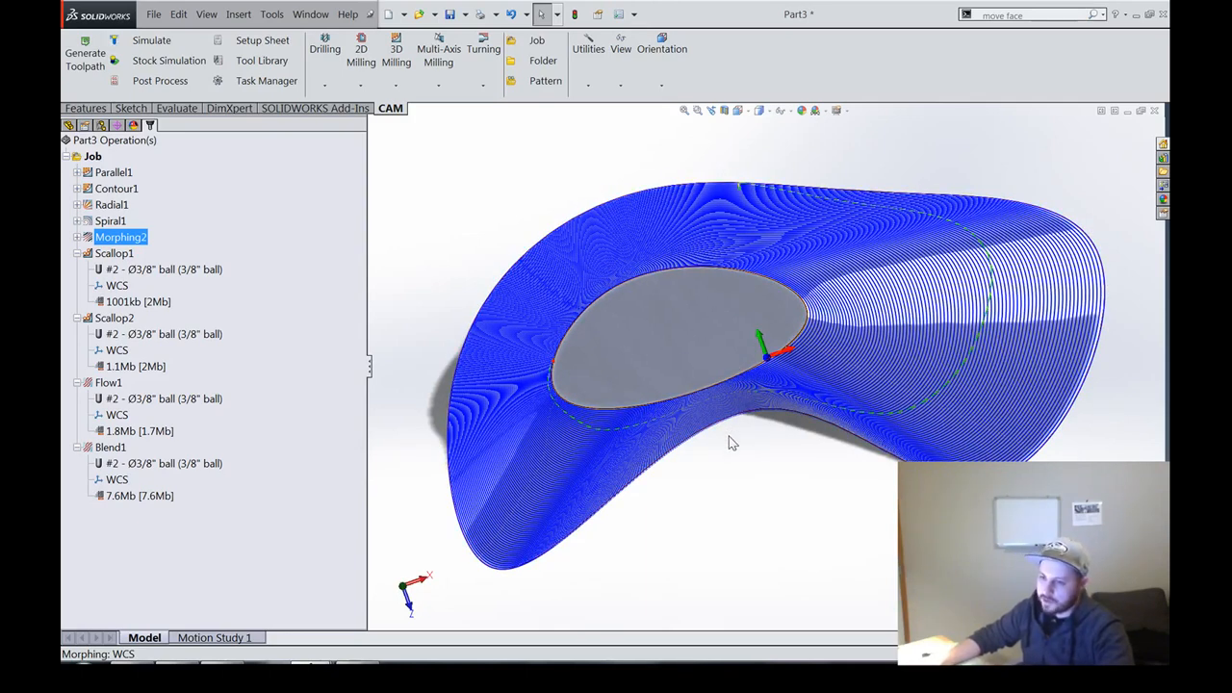
pyautogui.moveTo(728, 436); pyautogui.dragTo(693, 379, button='middle')
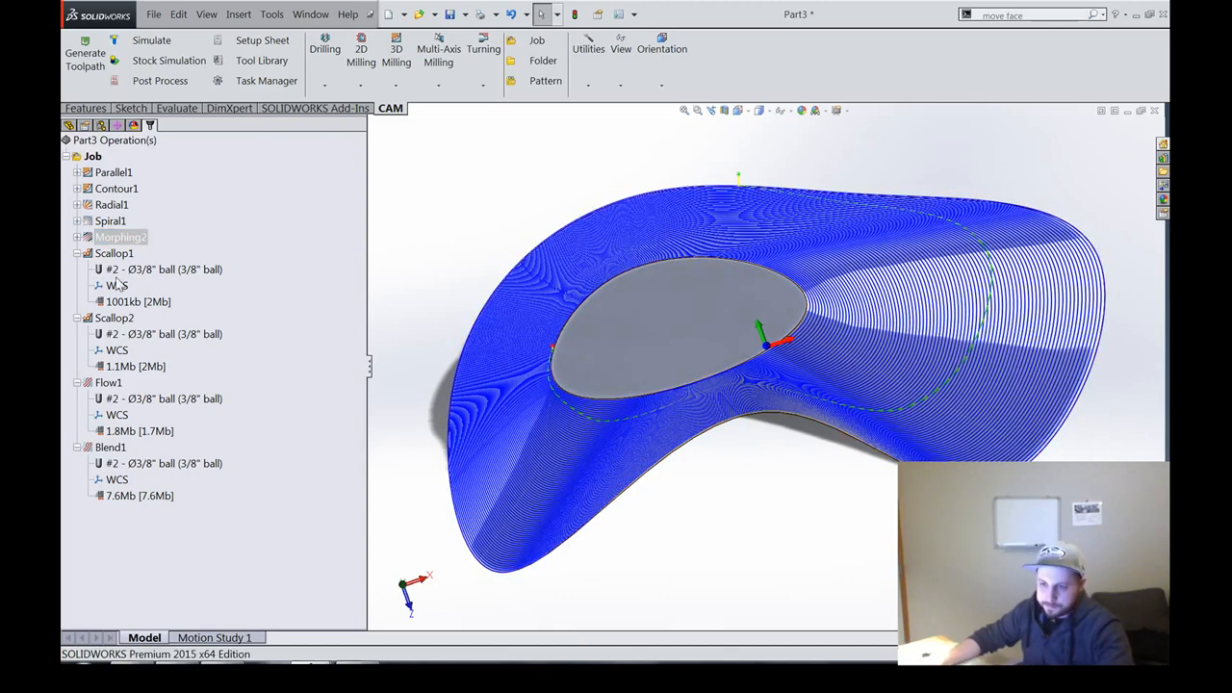
# Step: Display the Scallop1 toolpath and inspect its offset passes where they meet mid-shoulder and run past the outer bottom edge
pyautogui.moveTo(769, 468)
pyautogui.mouseDown(button='middle')
pyautogui.moveTo(762, 419)
pyautogui.moveTo(699, 445)
pyautogui.moveTo(847, 327)
pyautogui.moveTo(746, 337)
pyautogui.moveTo(579, 387)
pyautogui.moveTo(573, 422)
pyautogui.moveTo(518, 391)
pyautogui.mouseUp(button='middle')
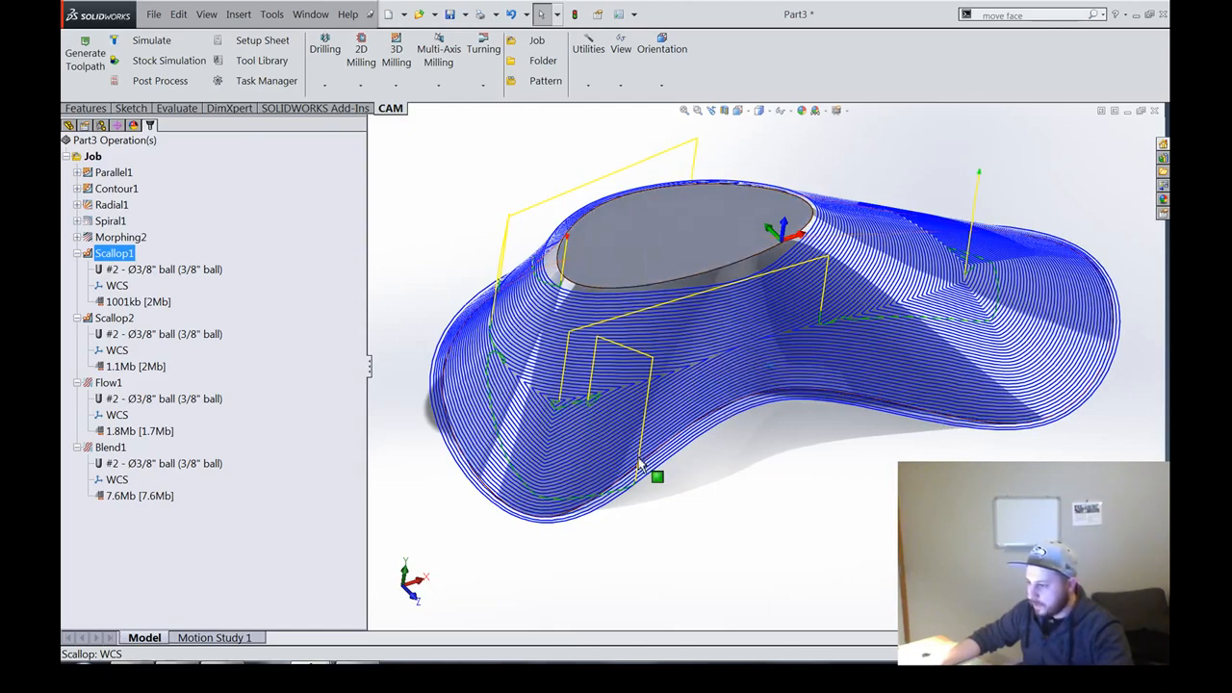
pyautogui.moveTo(638, 464); pyautogui.dragTo(735, 572, button='middle')
pyautogui.scroll(-3, 773, 545)
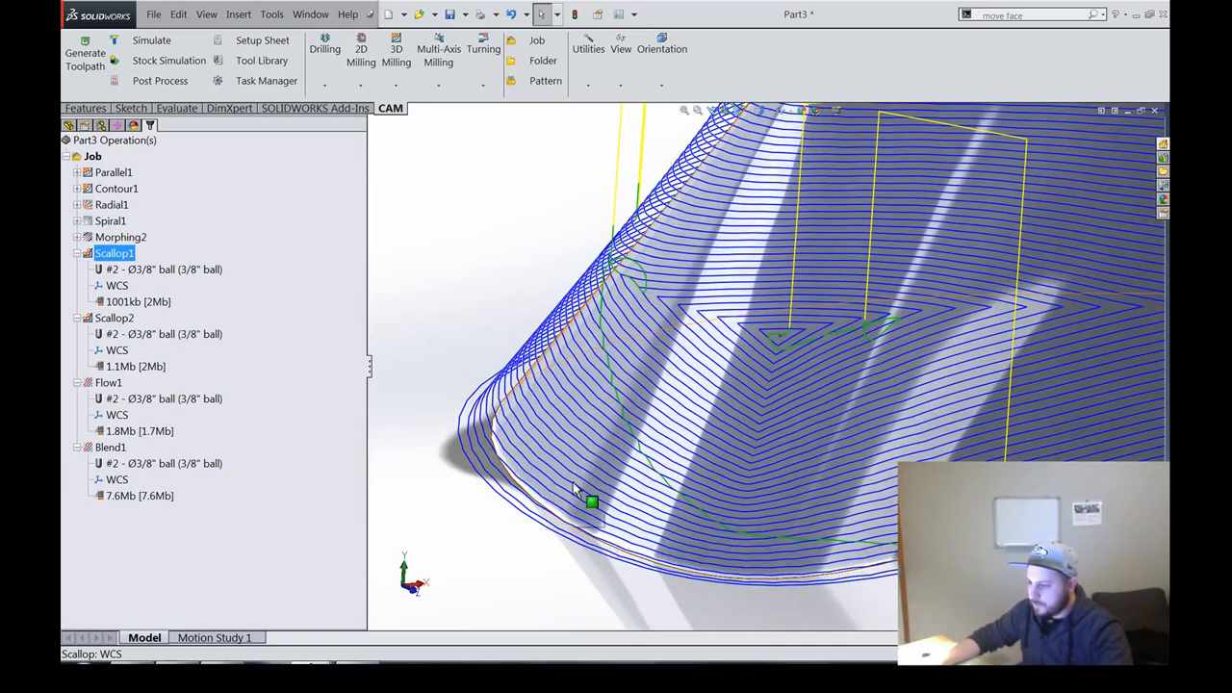
pyautogui.moveTo(575, 489); pyautogui.dragTo(607, 493, button='middle')
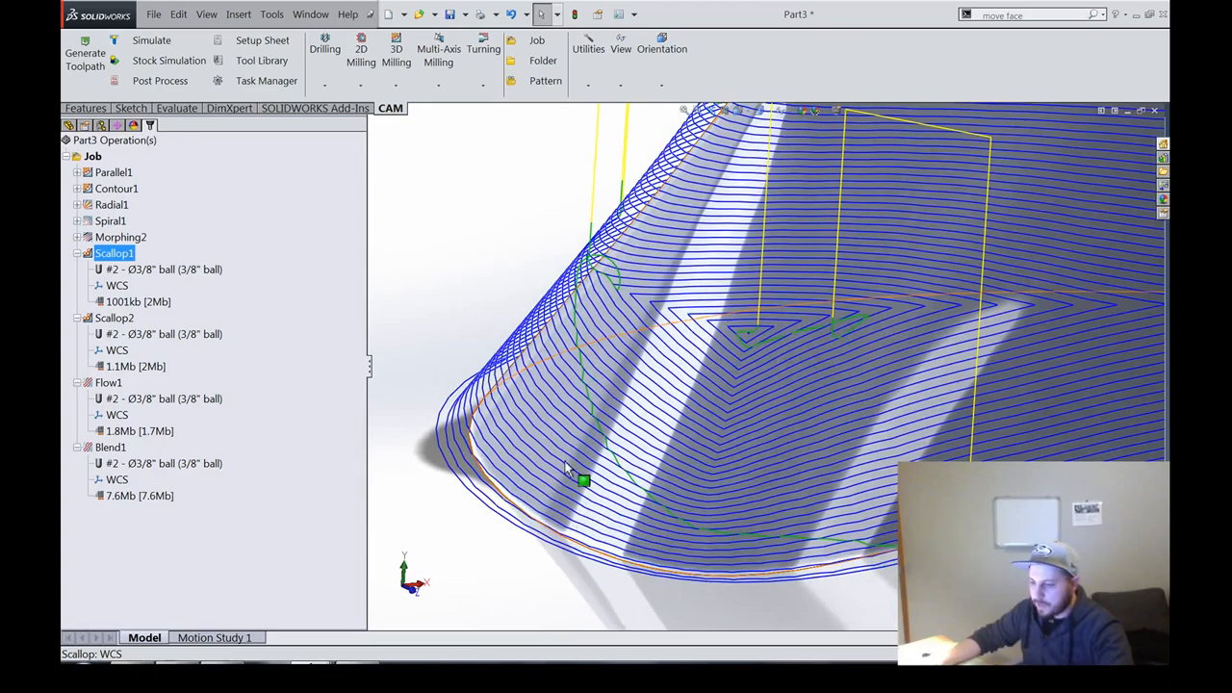
pyautogui.click(496, 255)
pyautogui.scroll(4, 549, 404)
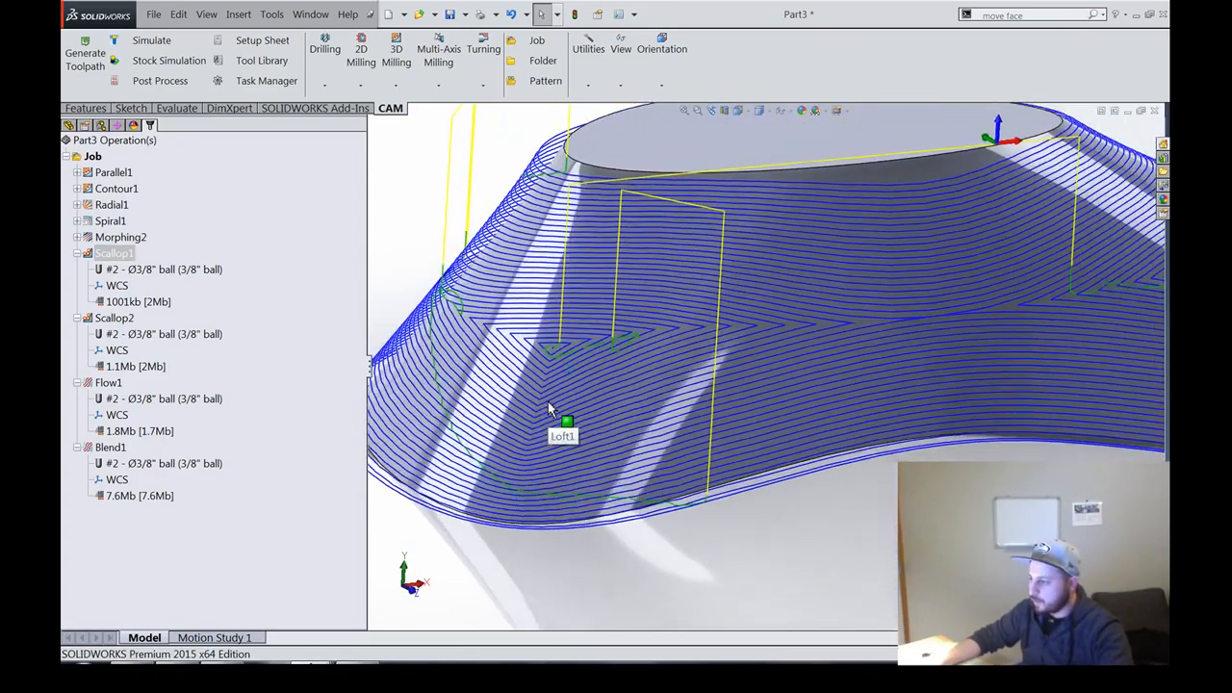
# Step: Display the Scallop2 toolpath and compare its pass pattern over the loft with Scallop1
pyautogui.scroll(4, 549, 409)
pyautogui.moveTo(818, 375); pyautogui.dragTo(806, 292, button='middle')
pyautogui.click(240, 349)
pyautogui.moveTo(589, 344); pyautogui.dragTo(569, 456, button='middle')
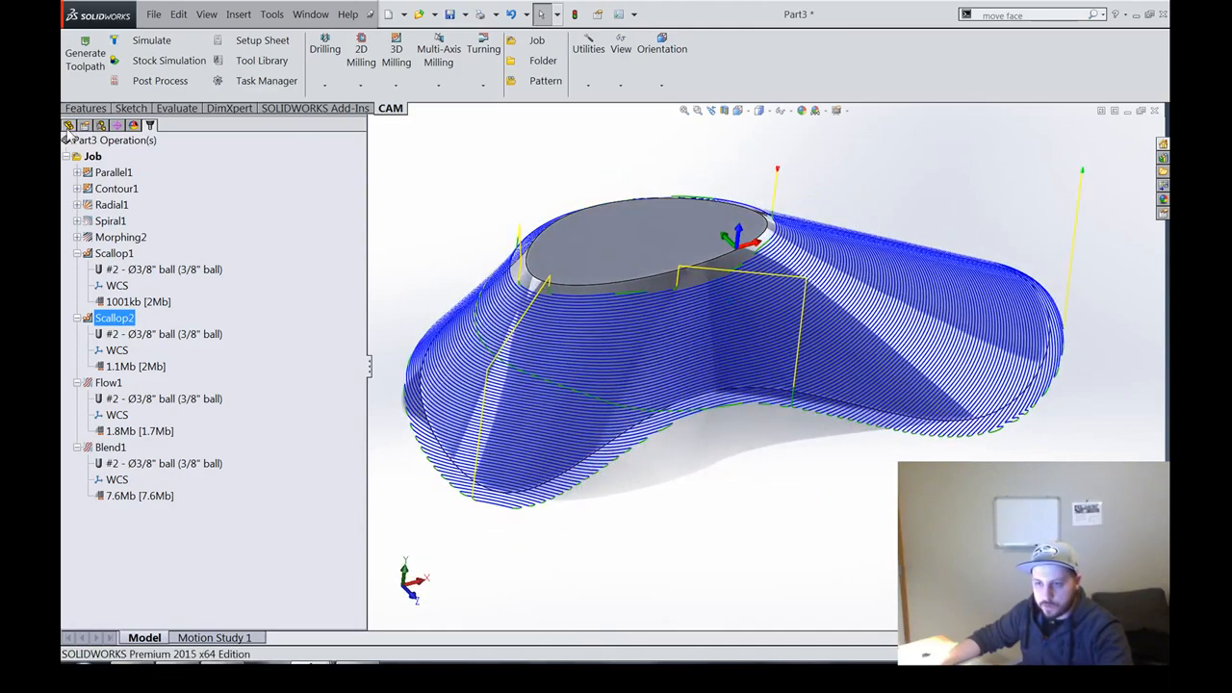
# Step: Highlight Sketch8 in Part3's feature tree and examine the large closed curve around the lofted part from above
pyautogui.click(68, 127)
pyautogui.click(107, 423)
pyautogui.moveTo(660, 406); pyautogui.dragTo(626, 347, button='middle')
pyautogui.scroll(3, 665, 402)
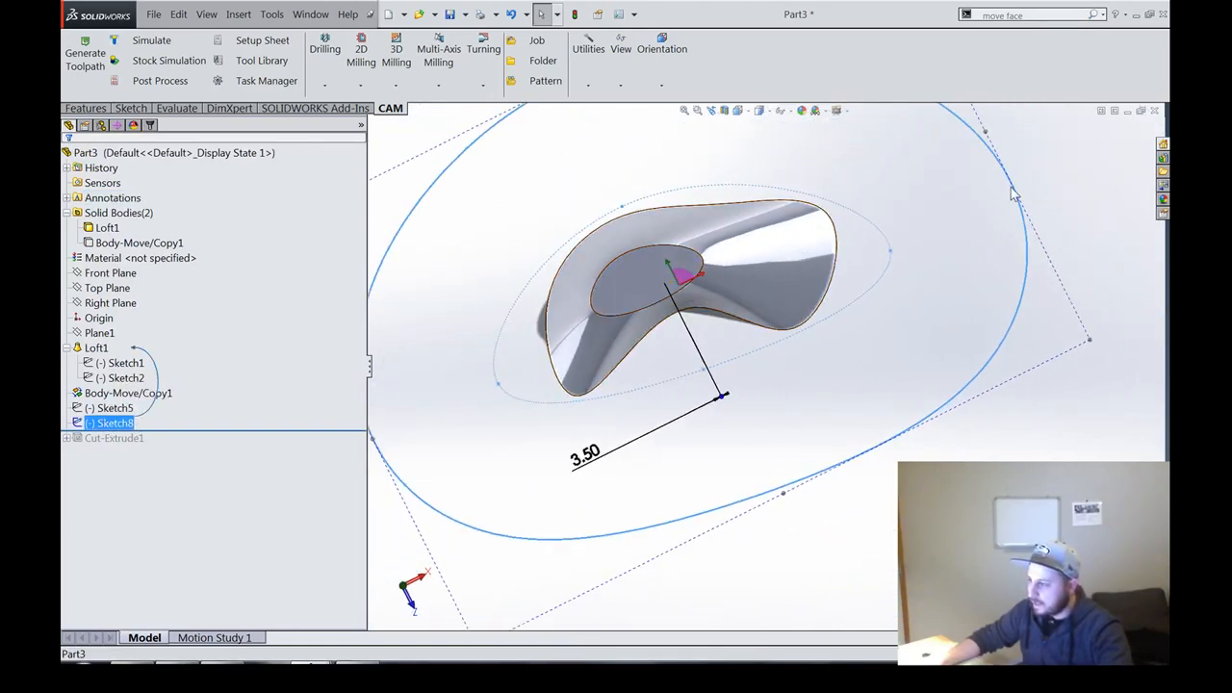
# Step: Open the Scallop2 operation for editing, review its machining boundary selections of Sketch8 and the top edge plus its check surface face, and accept it
pyautogui.press('Up')
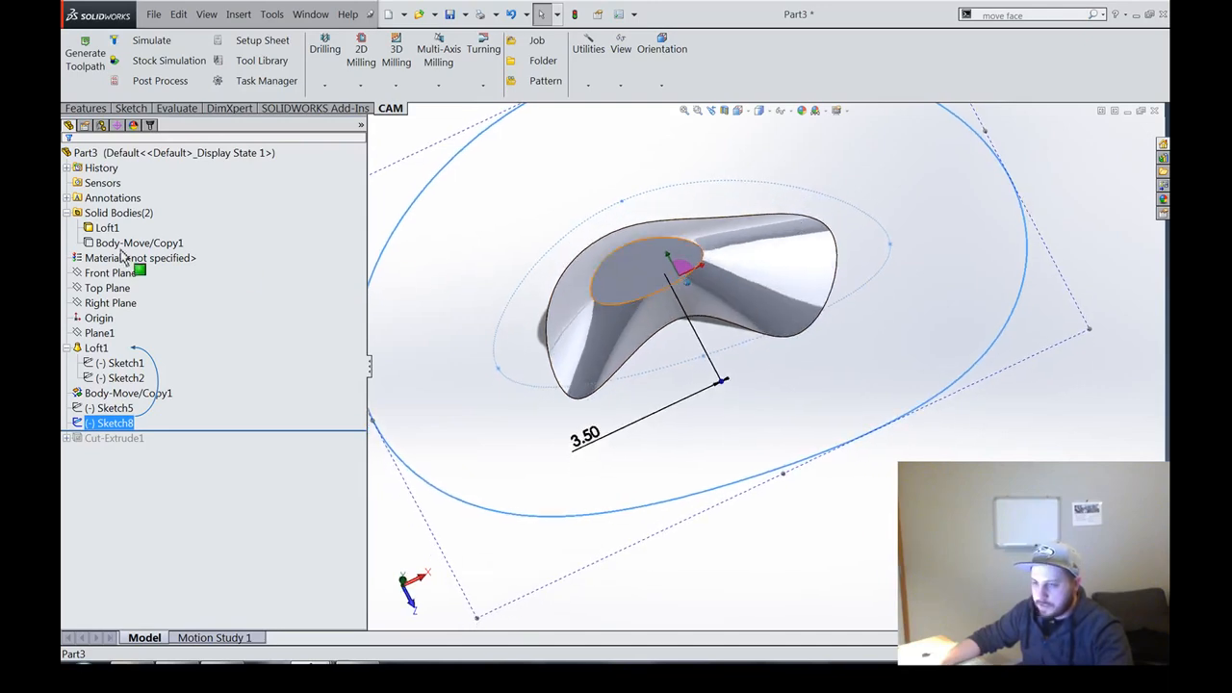
pyautogui.click(133, 128)
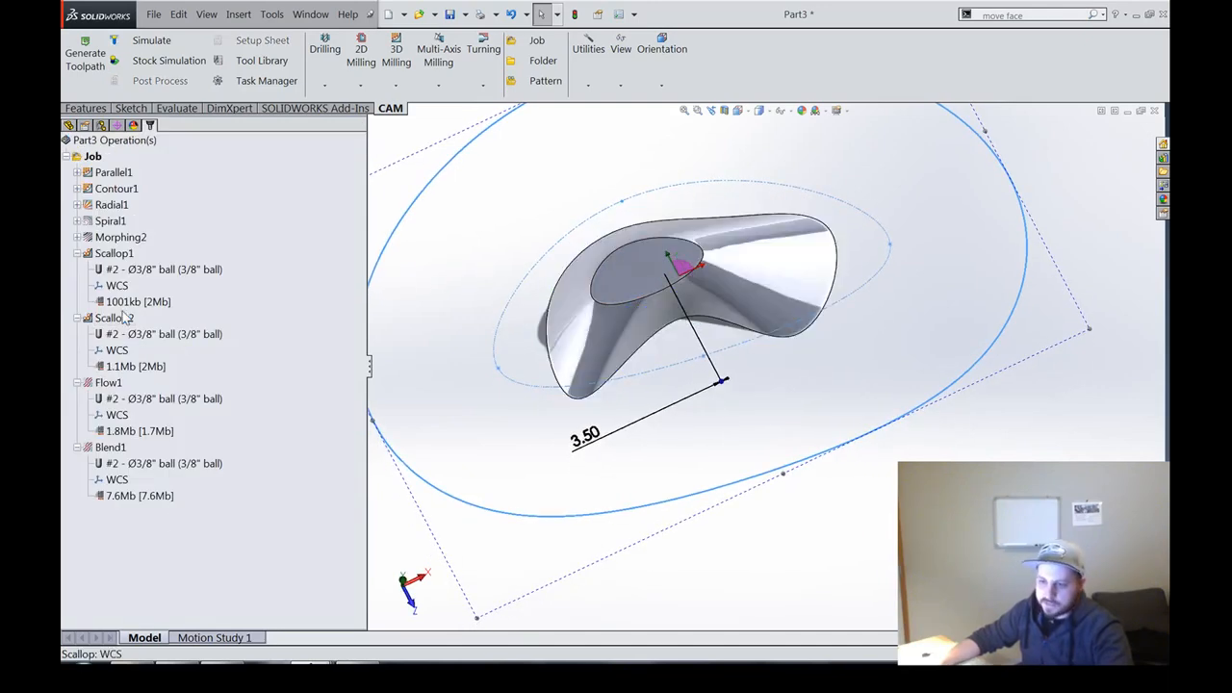
pyautogui.rightClick(114, 318)
pyautogui.click(174, 190)
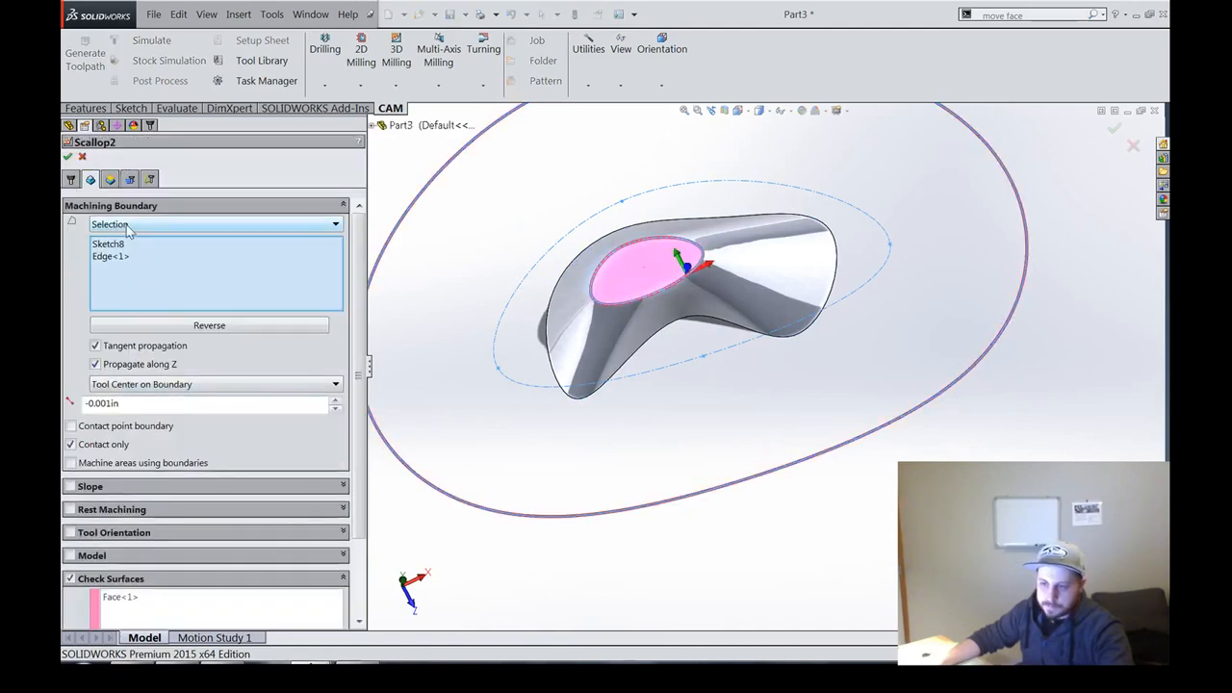
pyautogui.click(110, 245)
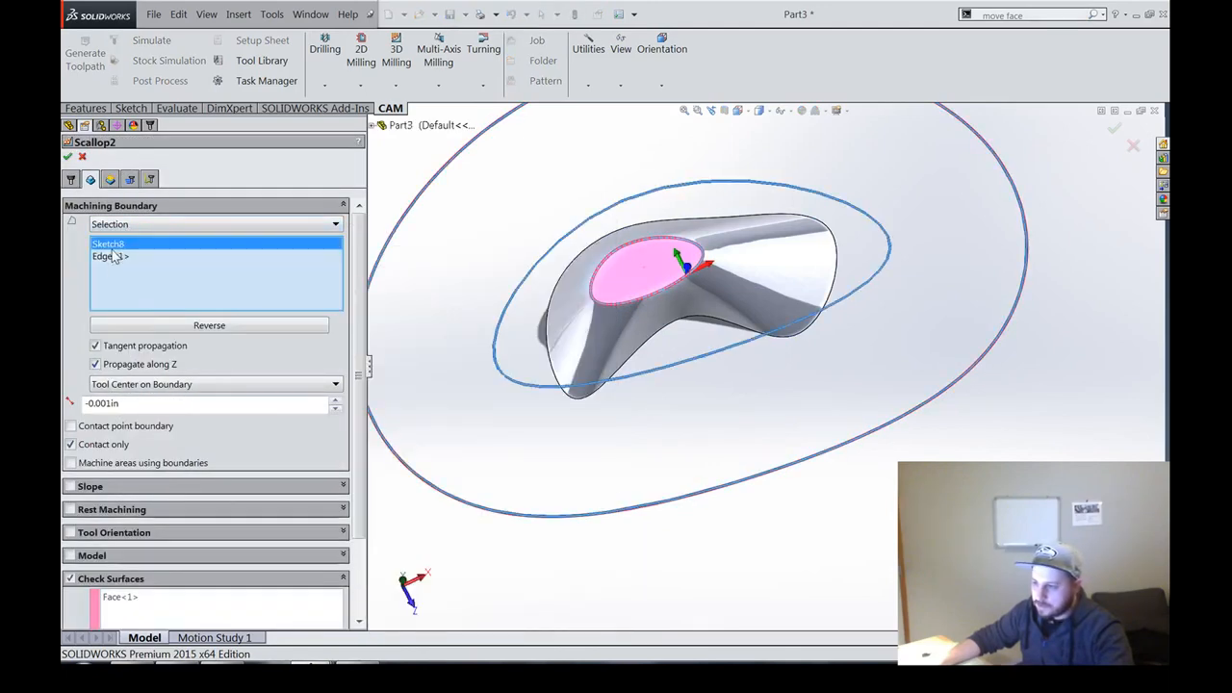
pyautogui.click(110, 256)
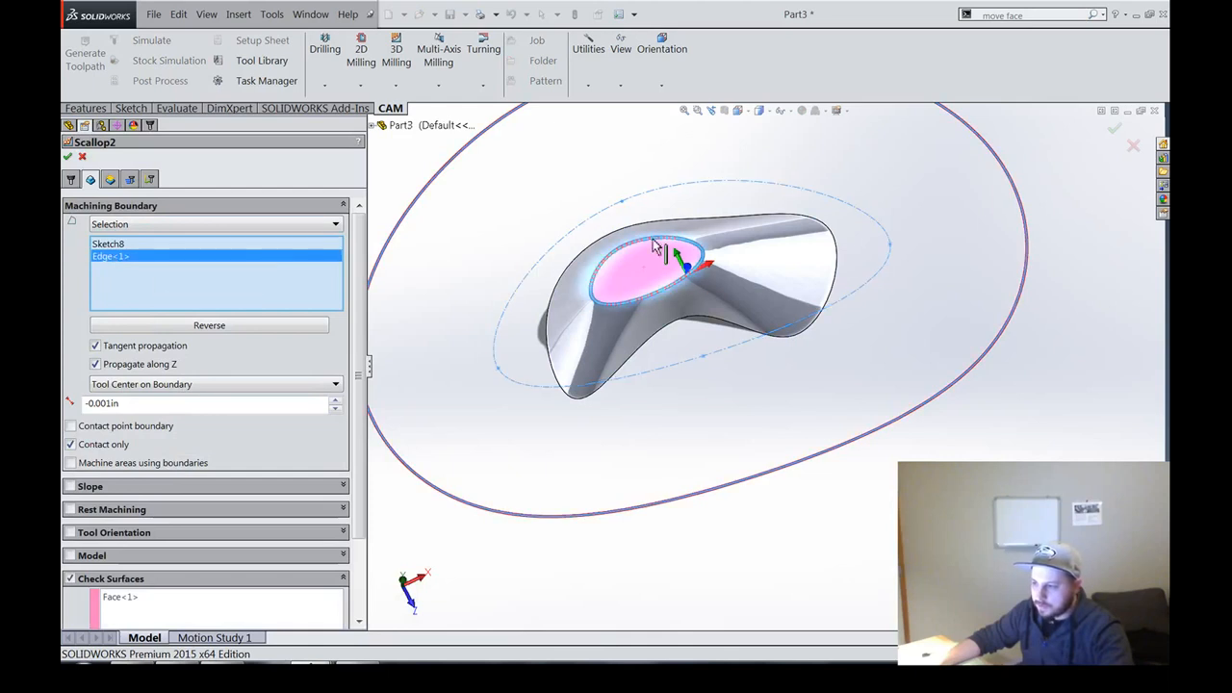
pyautogui.click(120, 598)
pyautogui.moveTo(472, 571); pyautogui.dragTo(615, 272, button='middle')
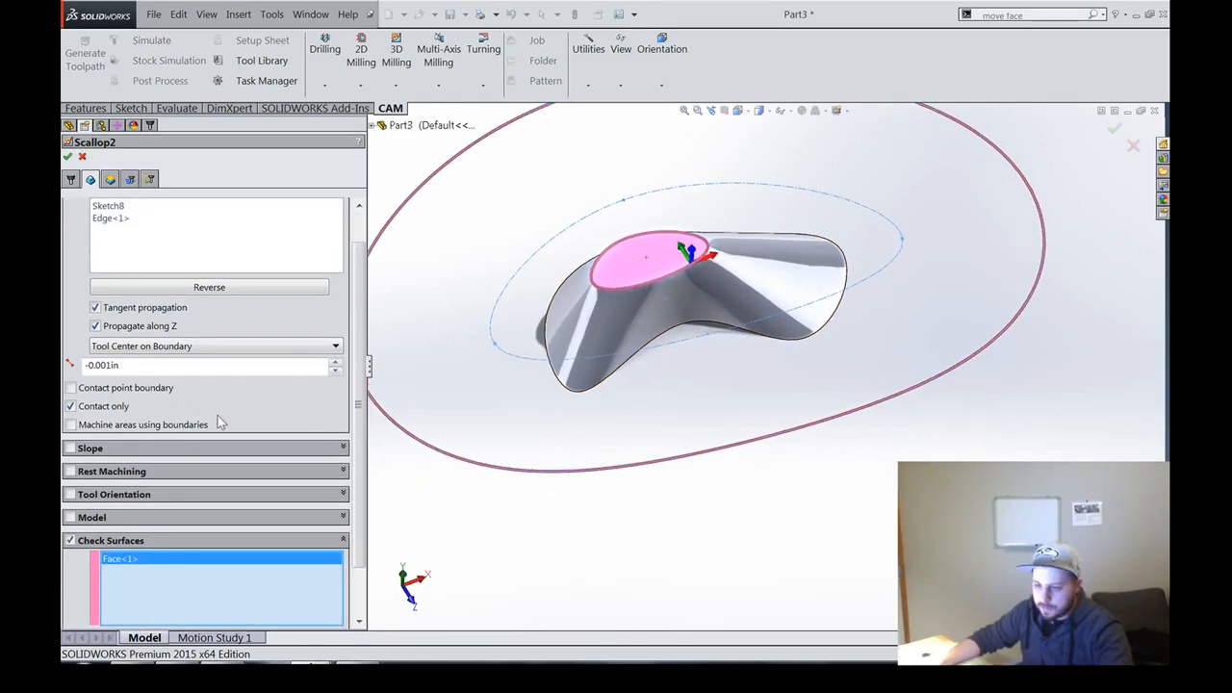
pyautogui.moveTo(358, 348); pyautogui.dragTo(259, 272)
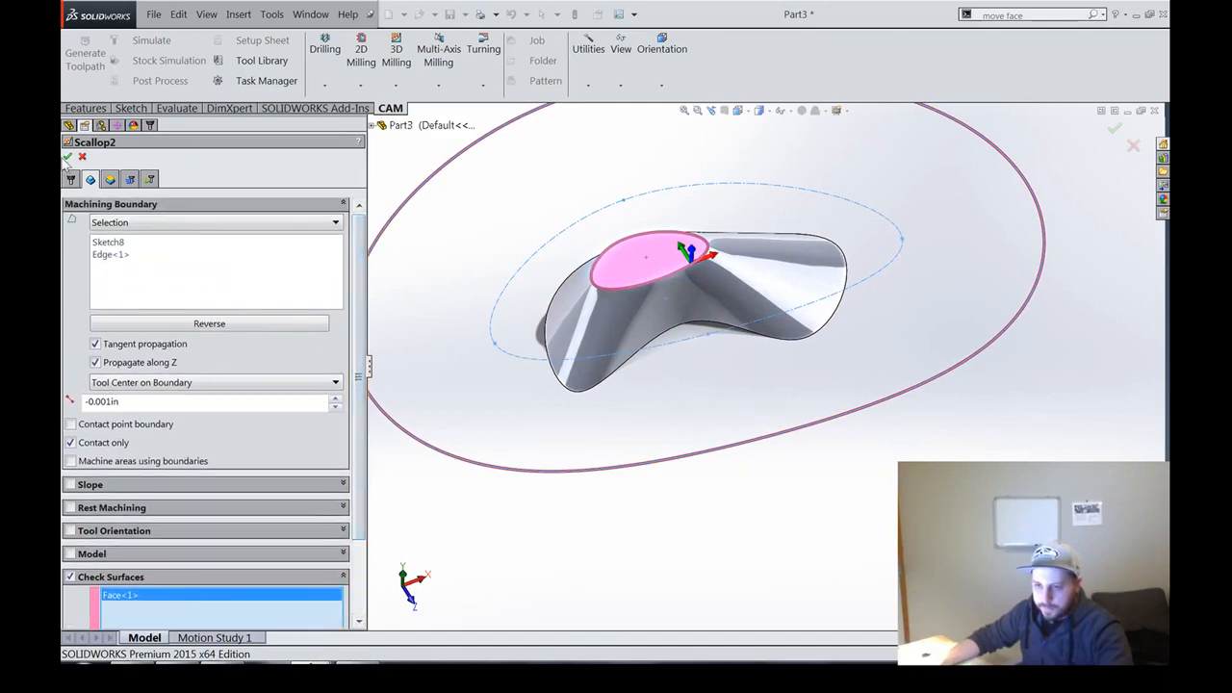
pyautogui.click(67, 156)
# Step: Inspect Scallop2's passes up close along the top rim, the concave side and the outer bottom edge of the loft
pyautogui.click(771, 407)
pyautogui.scroll(-6, 770, 407)
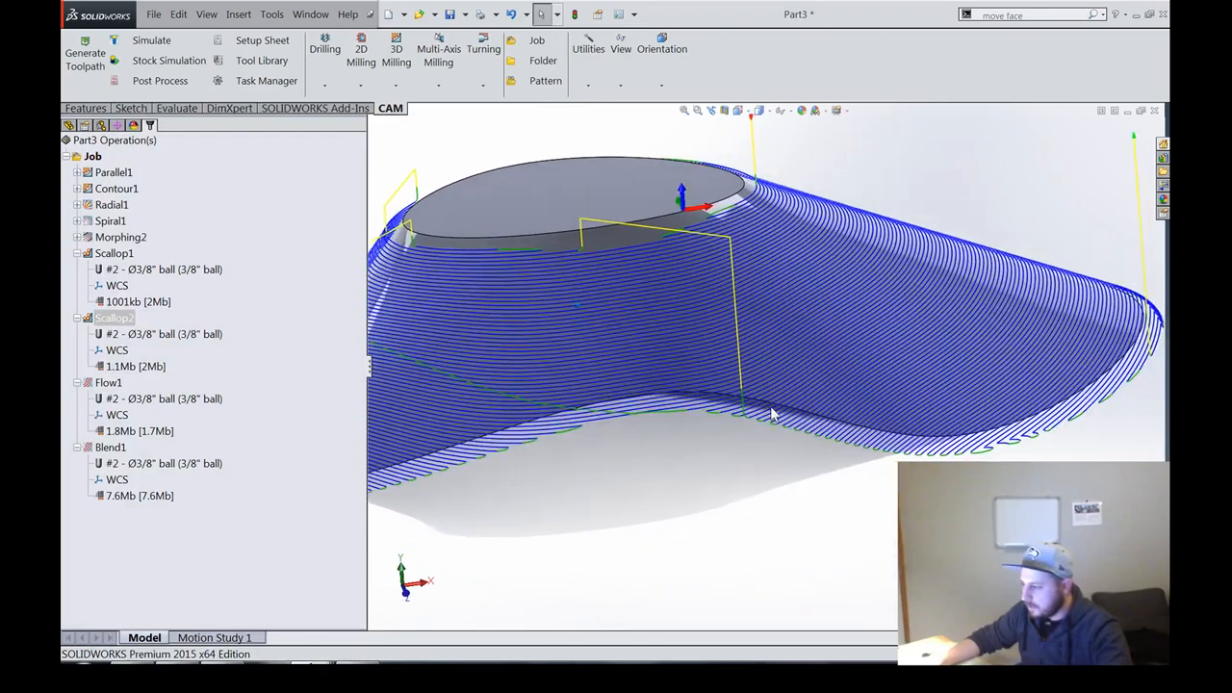
pyautogui.moveTo(982, 433); pyautogui.dragTo(1021, 481, button='middle')
pyautogui.moveTo(1020, 577); pyautogui.dragTo(1014, 486, button='middle')
pyautogui.scroll(3, 1014, 486)
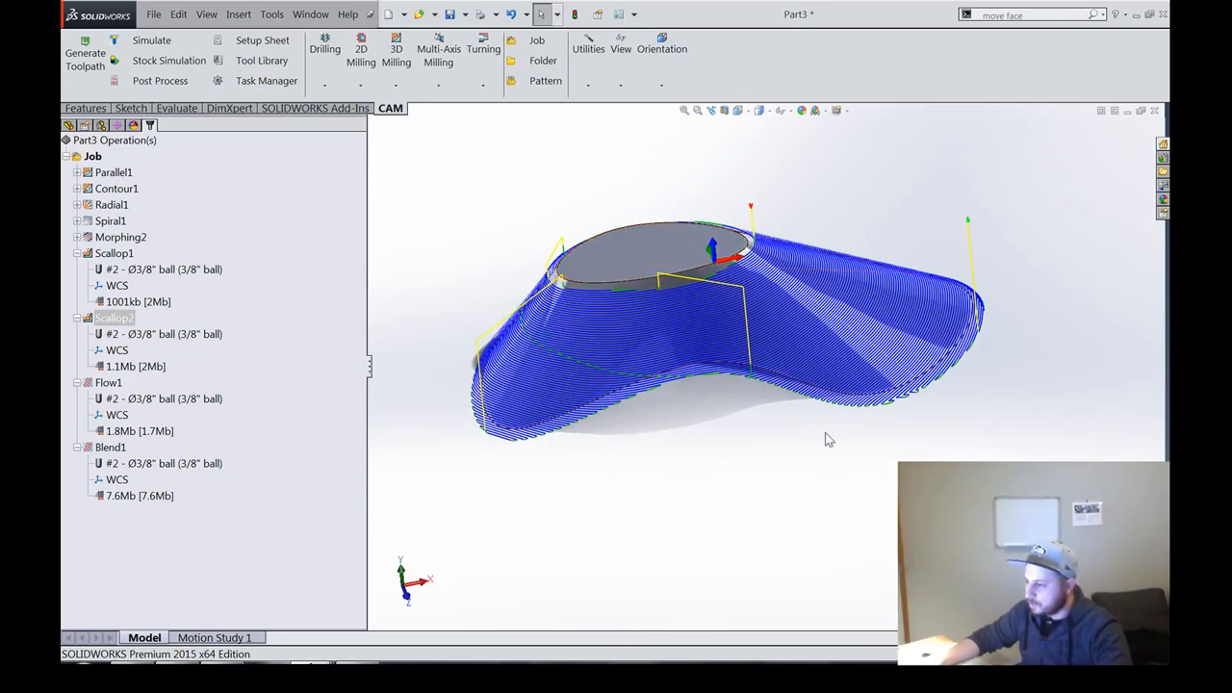
pyautogui.scroll(-5, 635, 377)
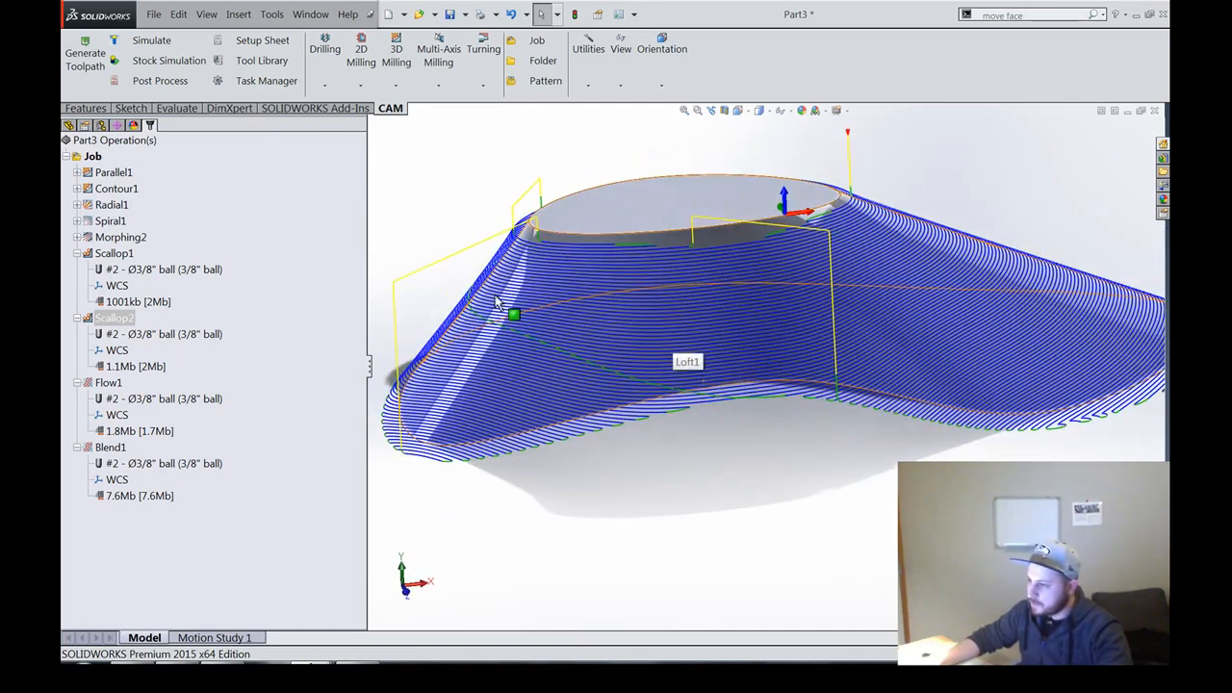
pyautogui.moveTo(497, 302); pyautogui.dragTo(548, 332, button='middle')
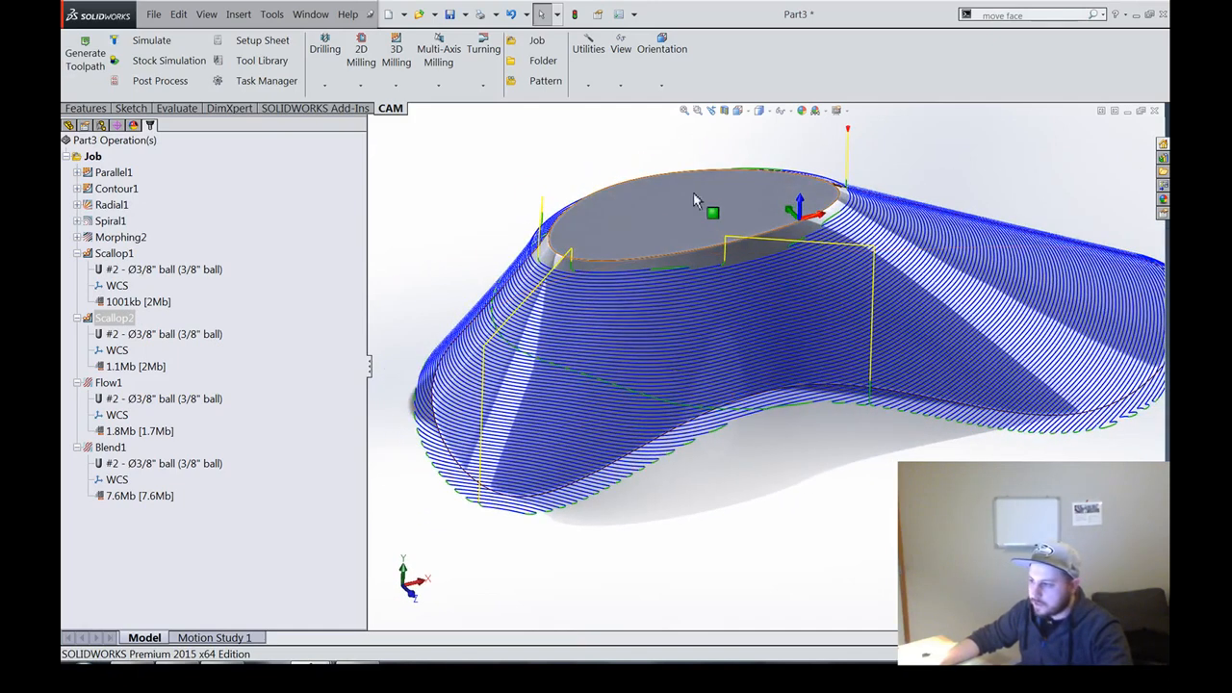
# Step: Start the Scallop2 toolpath simulation and examine the ball-end tool's contact with the loft's top edge up close
pyautogui.click(173, 38)
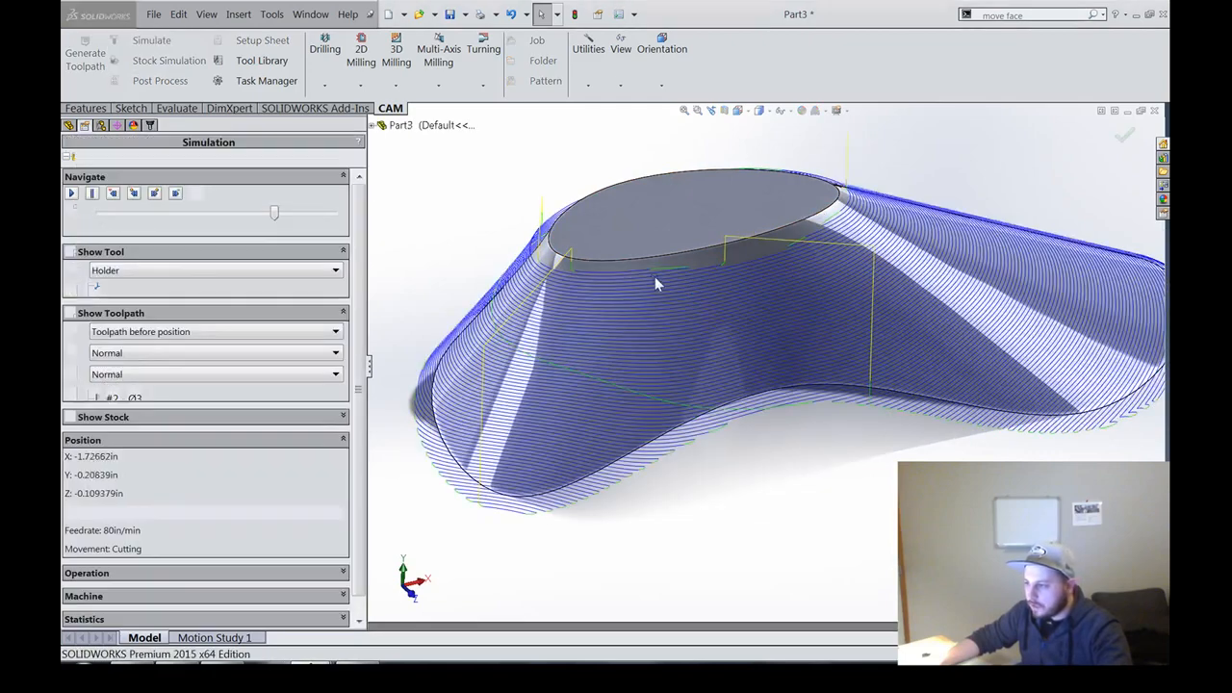
pyautogui.moveTo(733, 272); pyautogui.dragTo(865, 263, button='middle')
pyautogui.scroll(-2, 829, 319)
pyautogui.scroll(-3, 864, 263)
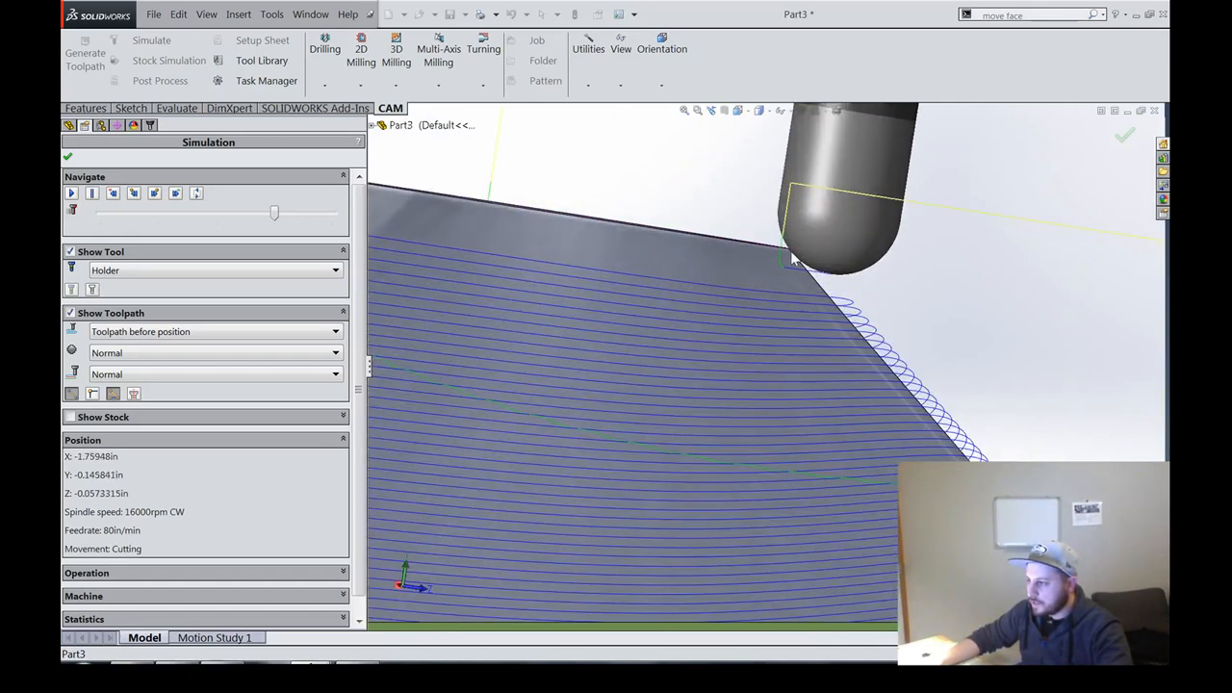
pyautogui.scroll(-5, 834, 270)
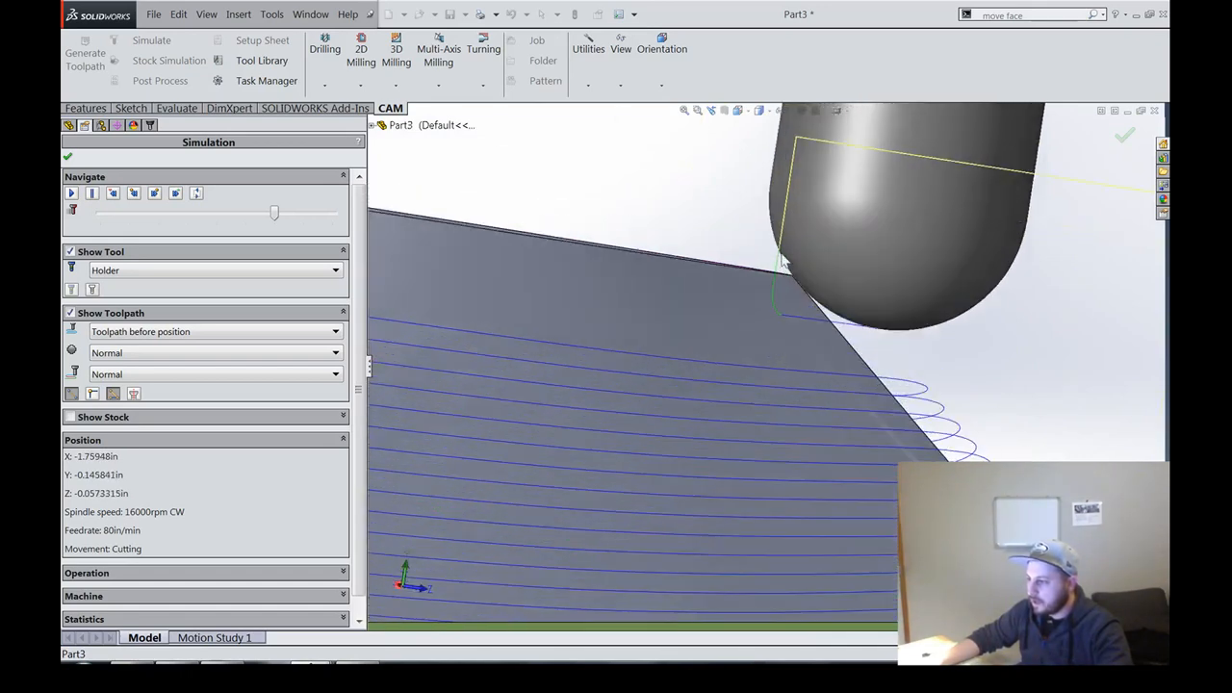
pyautogui.scroll(8, 794, 289)
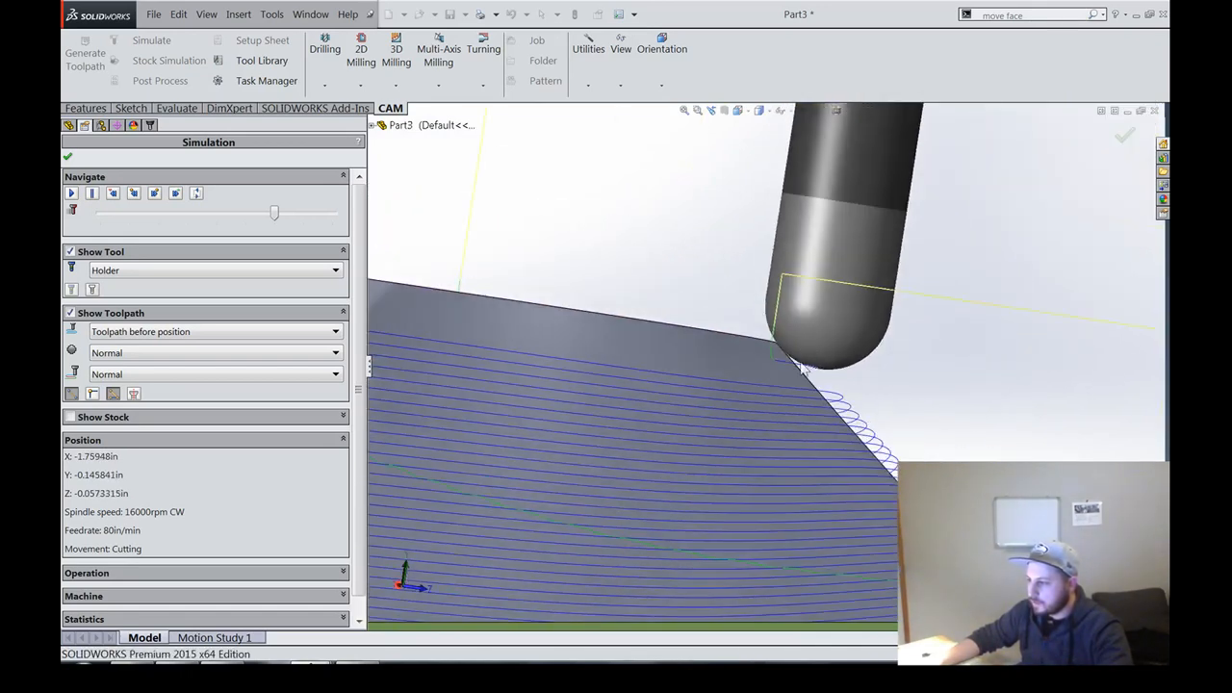
pyautogui.moveTo(787, 396); pyautogui.dragTo(746, 396, button='middle')
pyautogui.scroll(-3, 731, 442)
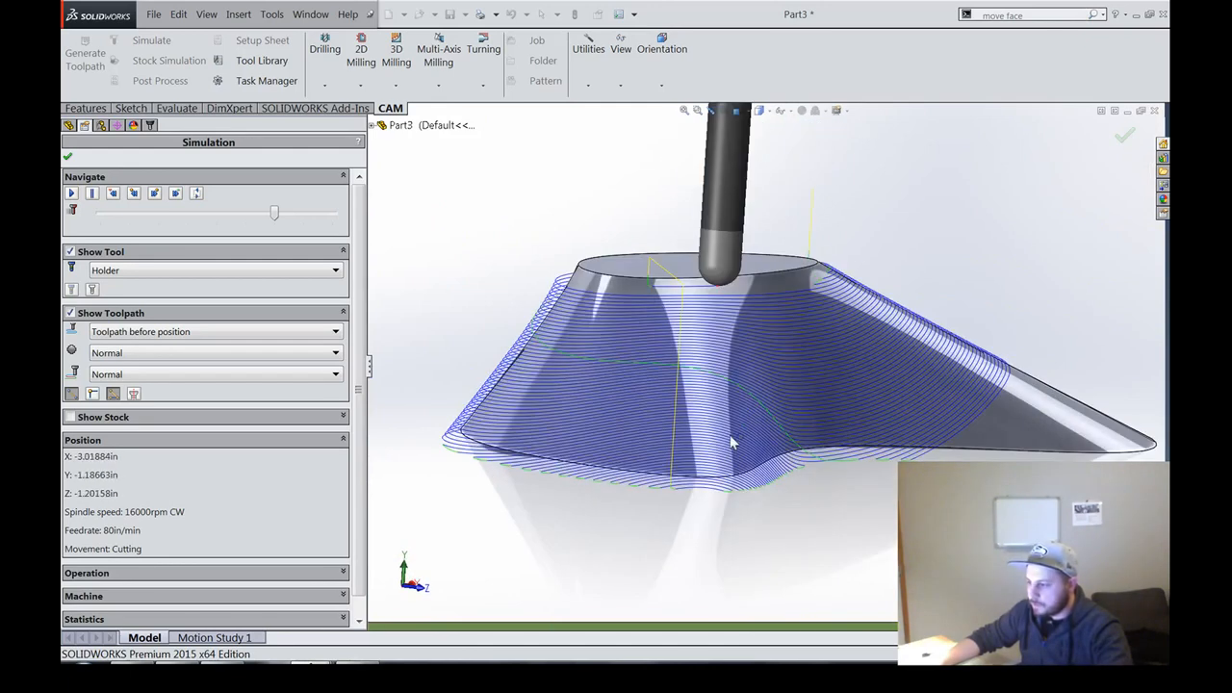
# Step: Play the Scallop2 simulation, watch the tool work around the loft from an angle, and exit the simulation
pyautogui.click(73, 194)
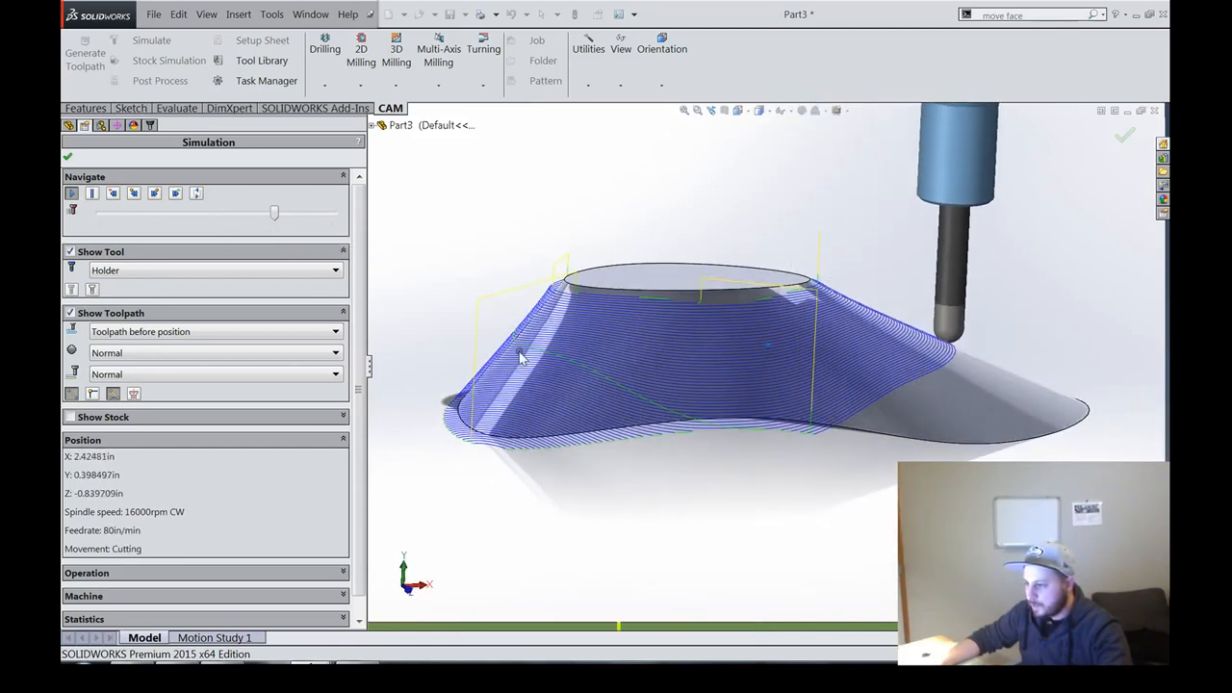
pyautogui.moveTo(520, 357); pyautogui.dragTo(493, 472, button='middle')
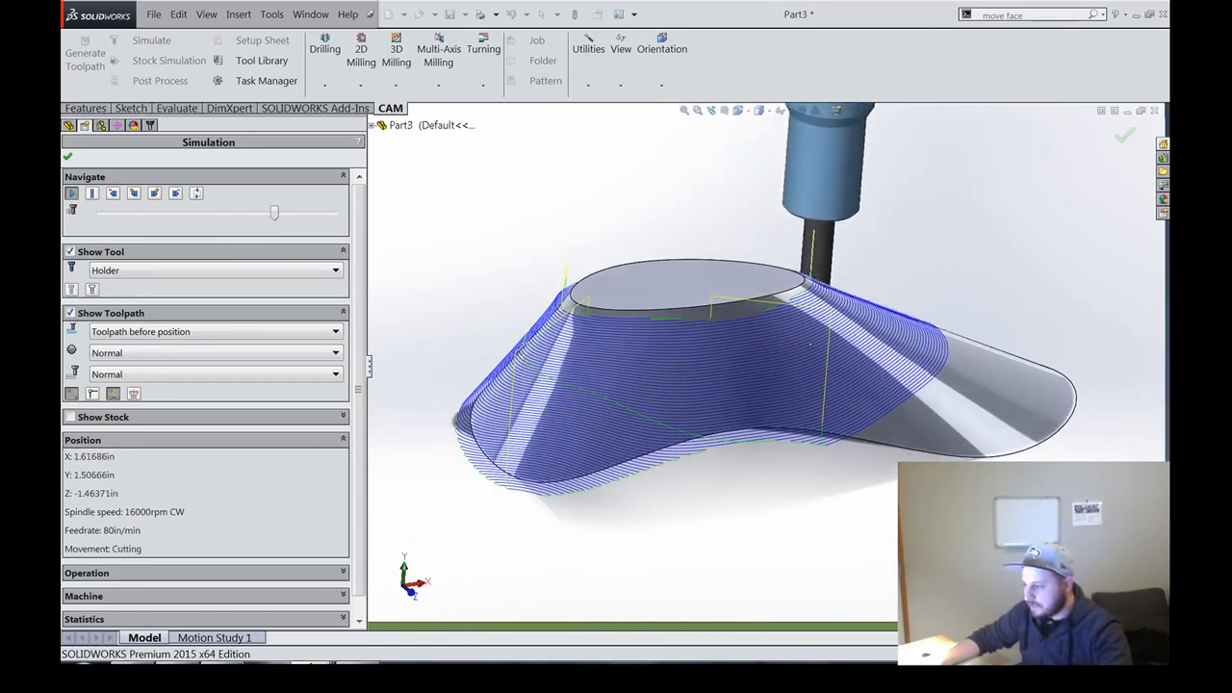
pyautogui.click(67, 156)
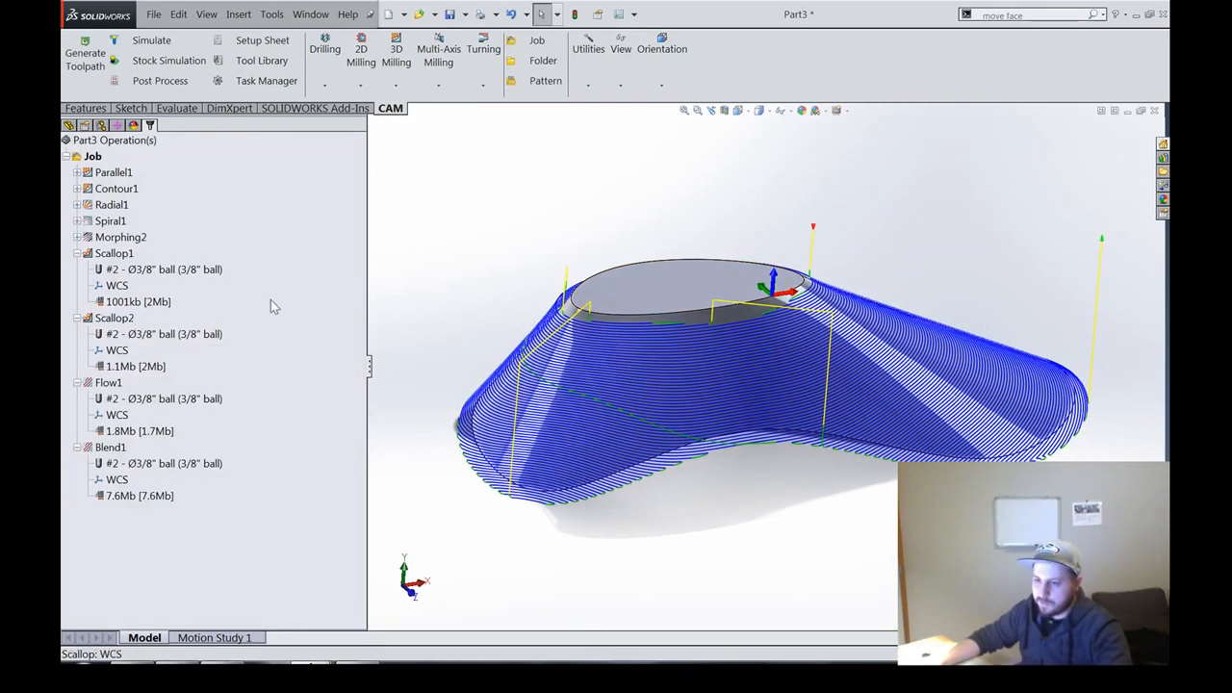
# Step: Display the Scallop2 toolpath again and examine its pass spacing and lead moves around the whole loft from several angles
pyautogui.click(114, 318)
pyautogui.moveTo(743, 364); pyautogui.dragTo(562, 422, button='middle')
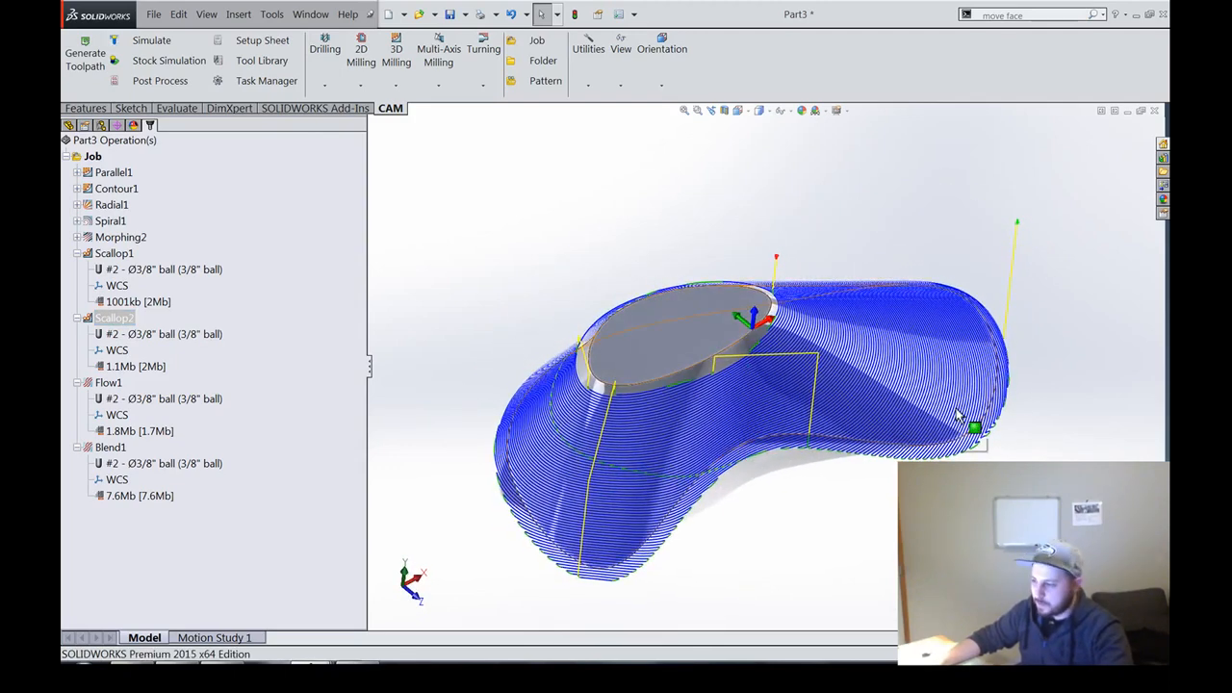
pyautogui.moveTo(970, 424); pyautogui.dragTo(864, 467, button='middle')
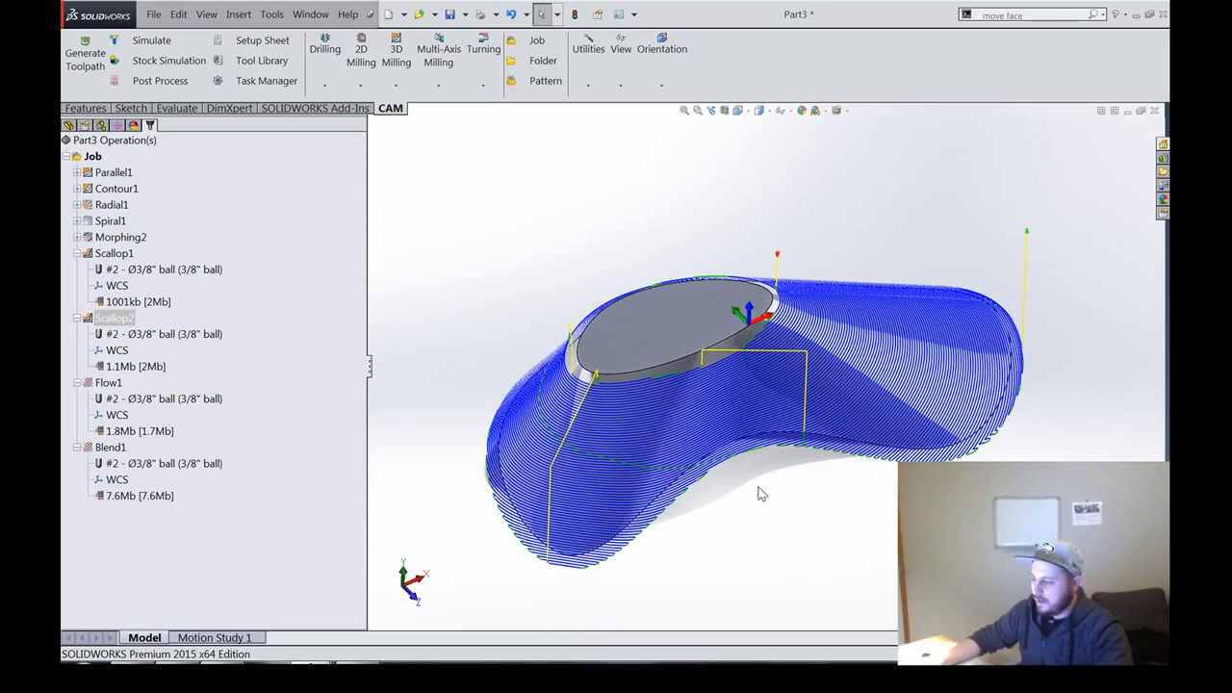
pyautogui.moveTo(760, 494); pyautogui.dragTo(148, 306, button='middle')
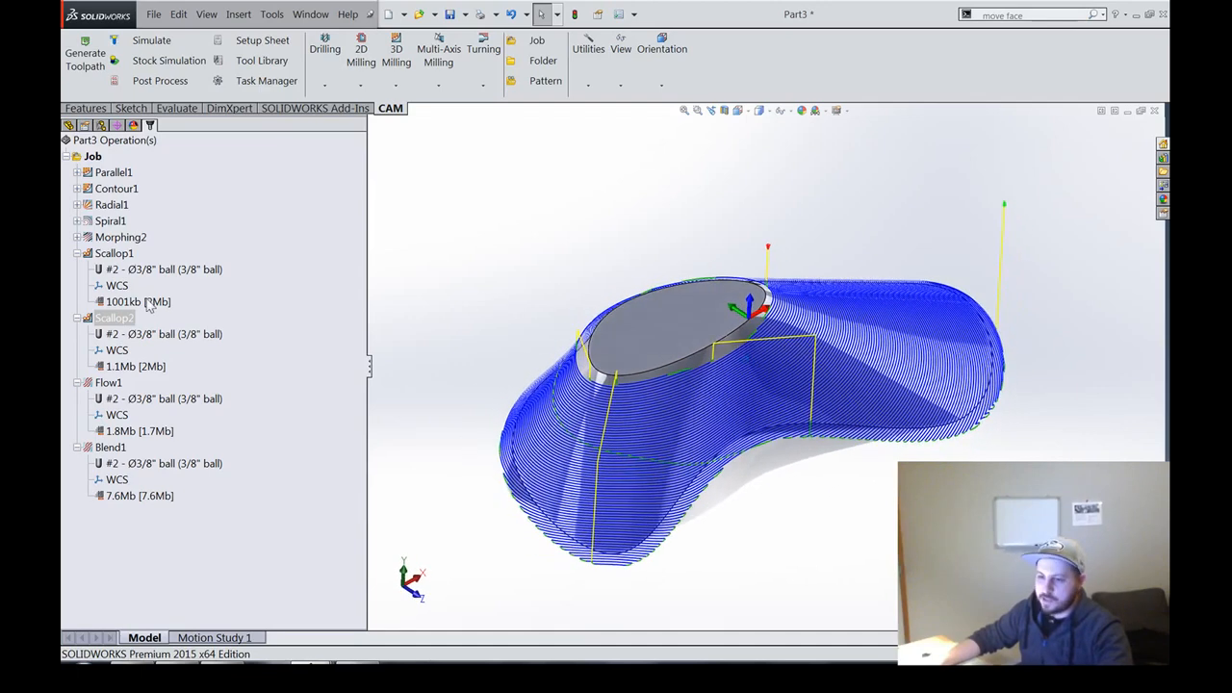
pyautogui.moveTo(483, 269); pyautogui.dragTo(480, 279, button='middle')
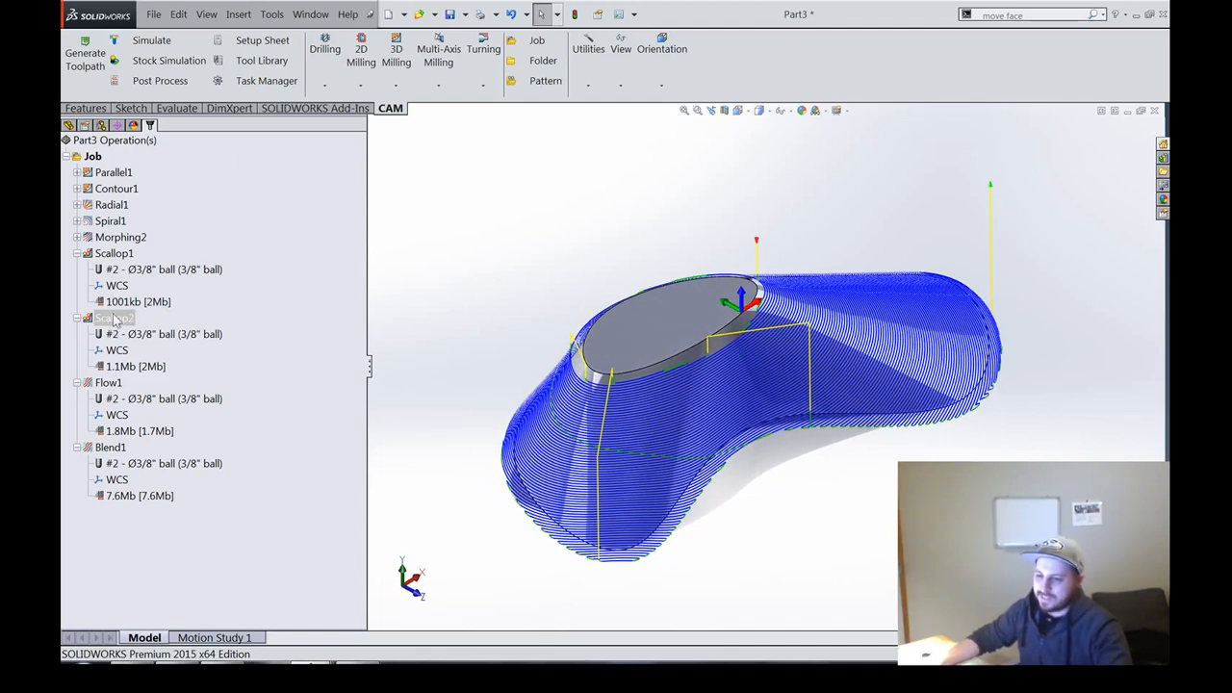
pyautogui.moveTo(581, 235); pyautogui.dragTo(537, 225, button='middle')
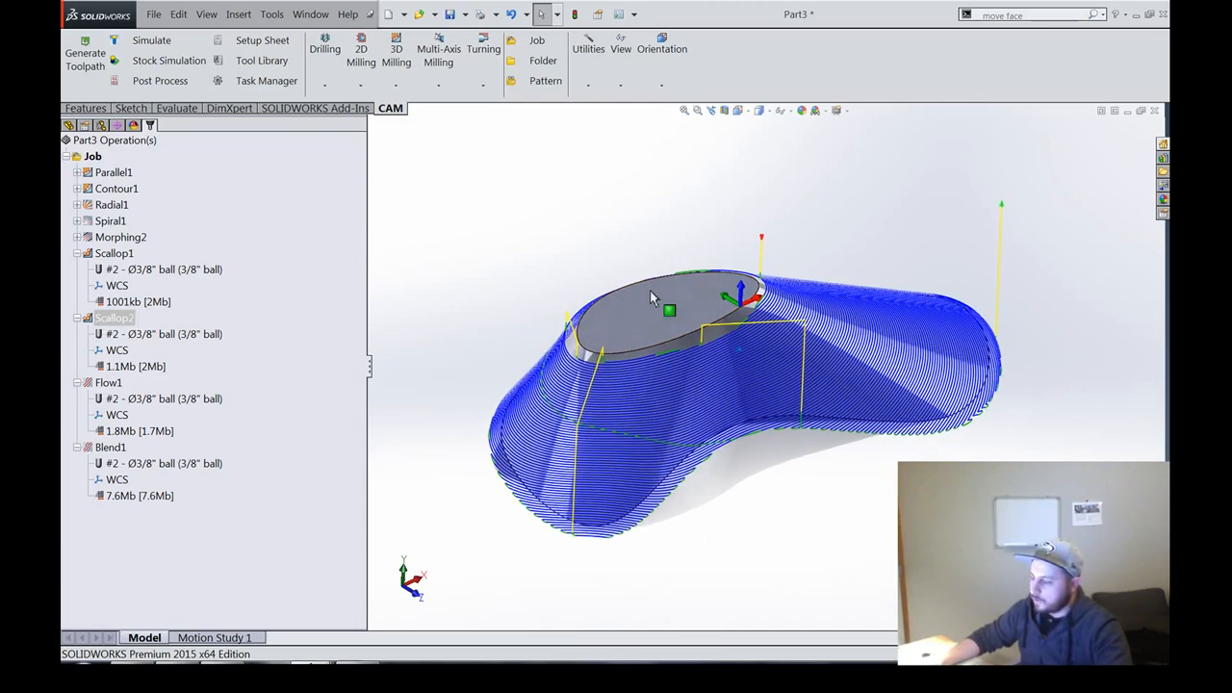
pyautogui.scroll(-2, 652, 295)
pyautogui.moveTo(702, 502); pyautogui.dragTo(728, 318, button='middle')
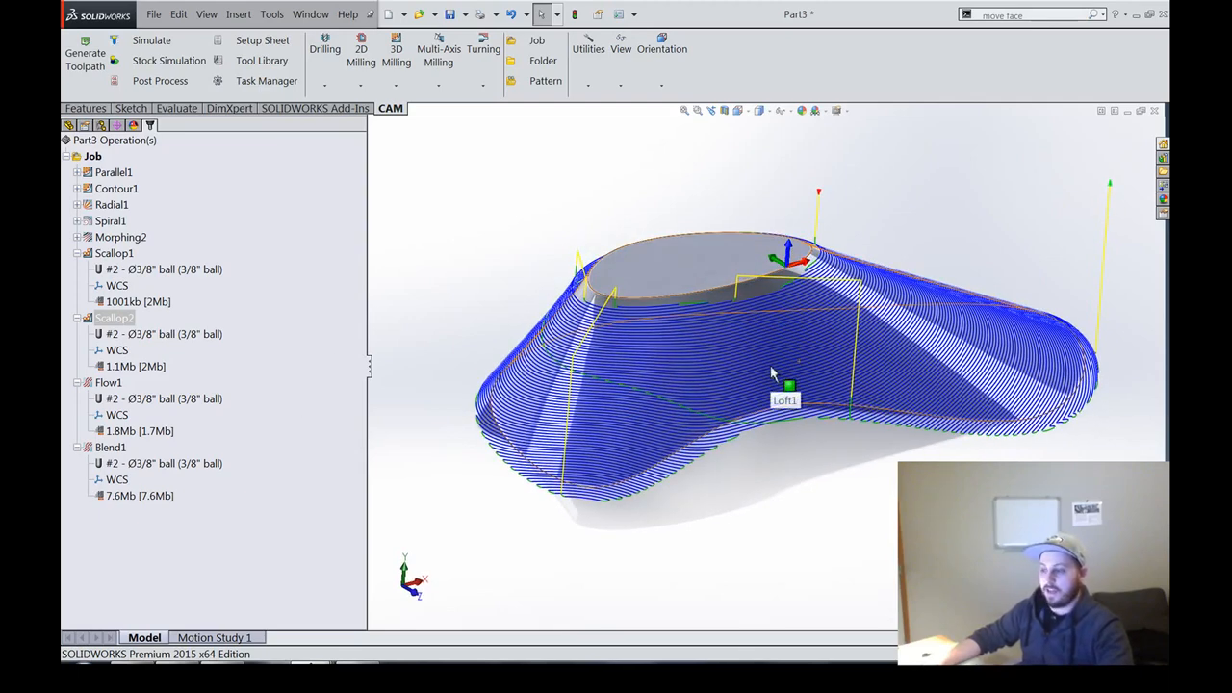
pyautogui.moveTo(660, 488); pyautogui.dragTo(844, 468, button='middle')
pyautogui.click(418, 312)
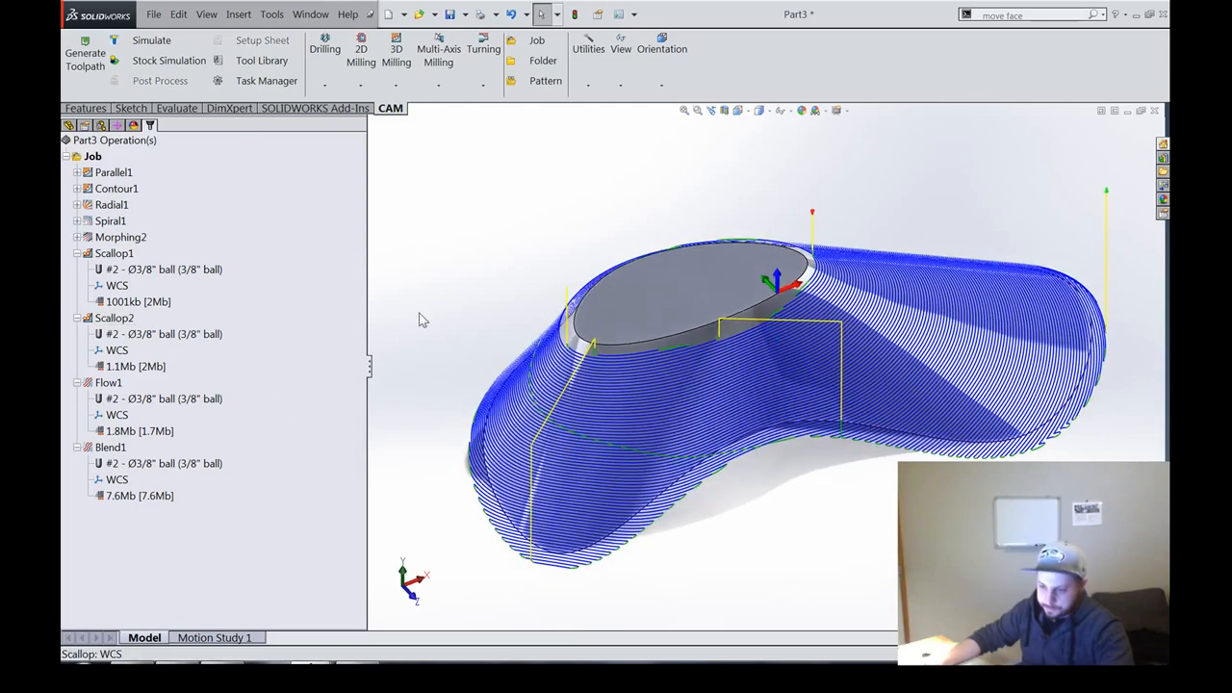
# Step: Display the Flow1 toolpath and compare its pass spacing on the concave side with the wide end of the loft
pyautogui.click(108, 383)
pyautogui.moveTo(715, 426); pyautogui.dragTo(797, 281, button='middle')
pyautogui.scroll(-2, 887, 497)
pyautogui.scroll(-5, 799, 479)
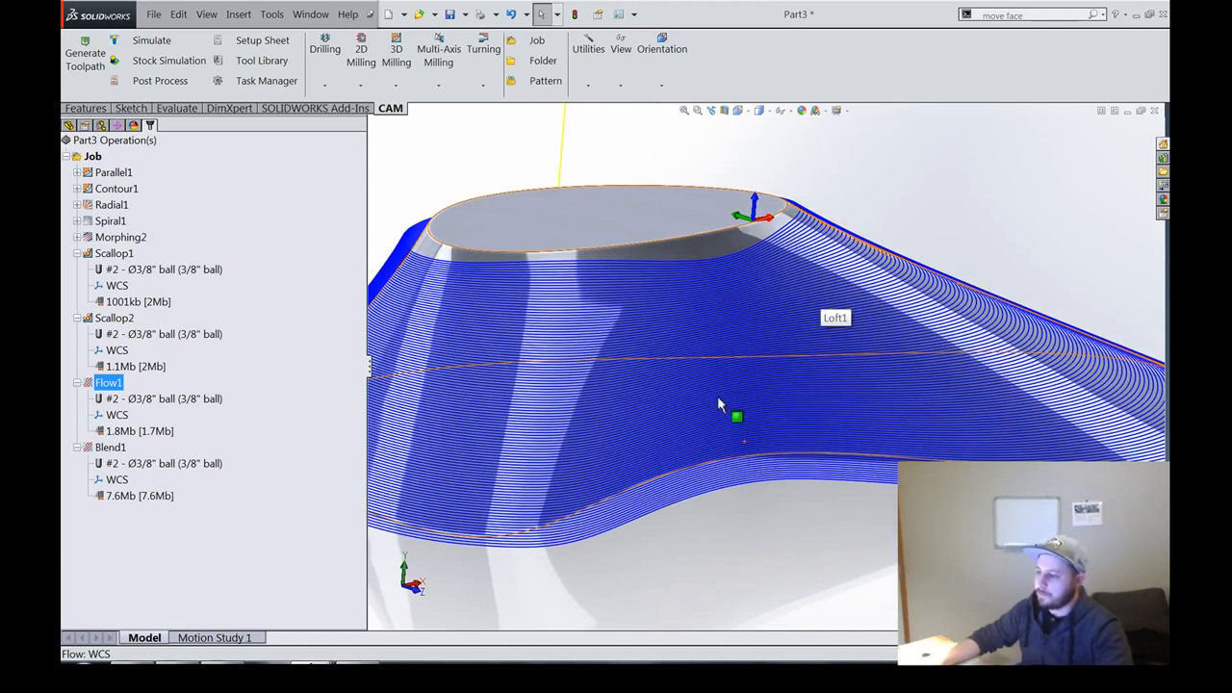
pyautogui.moveTo(717, 397); pyautogui.dragTo(641, 446, button='middle')
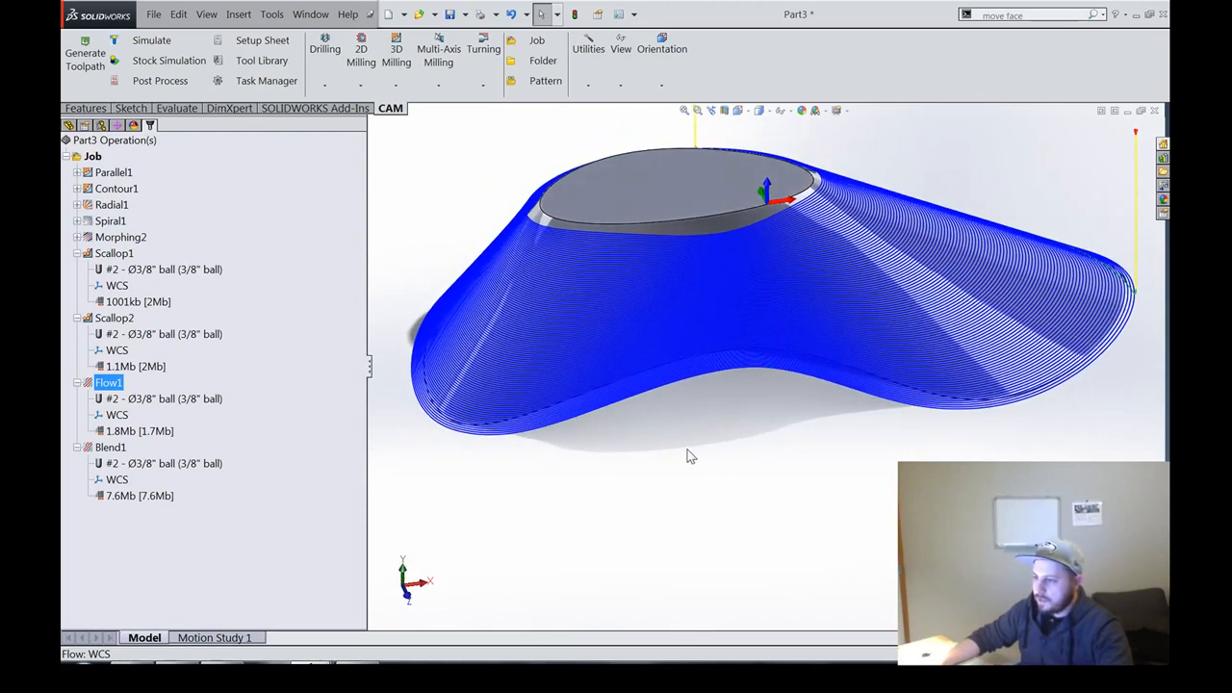
pyautogui.click(688, 454)
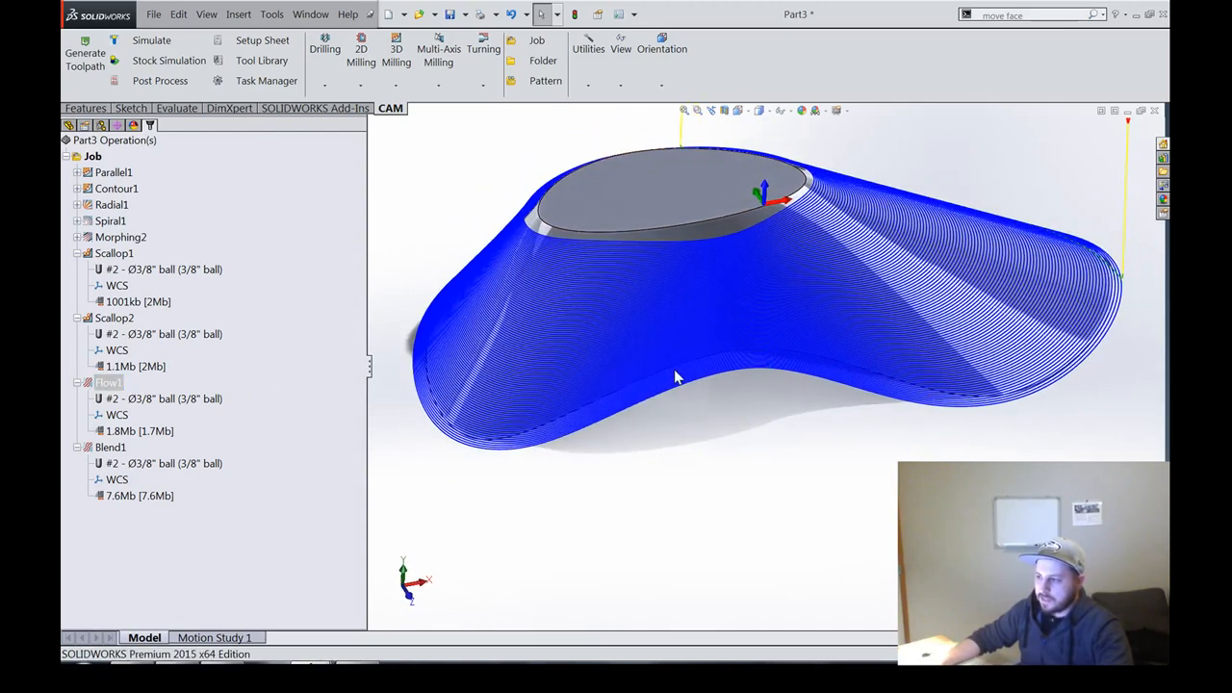
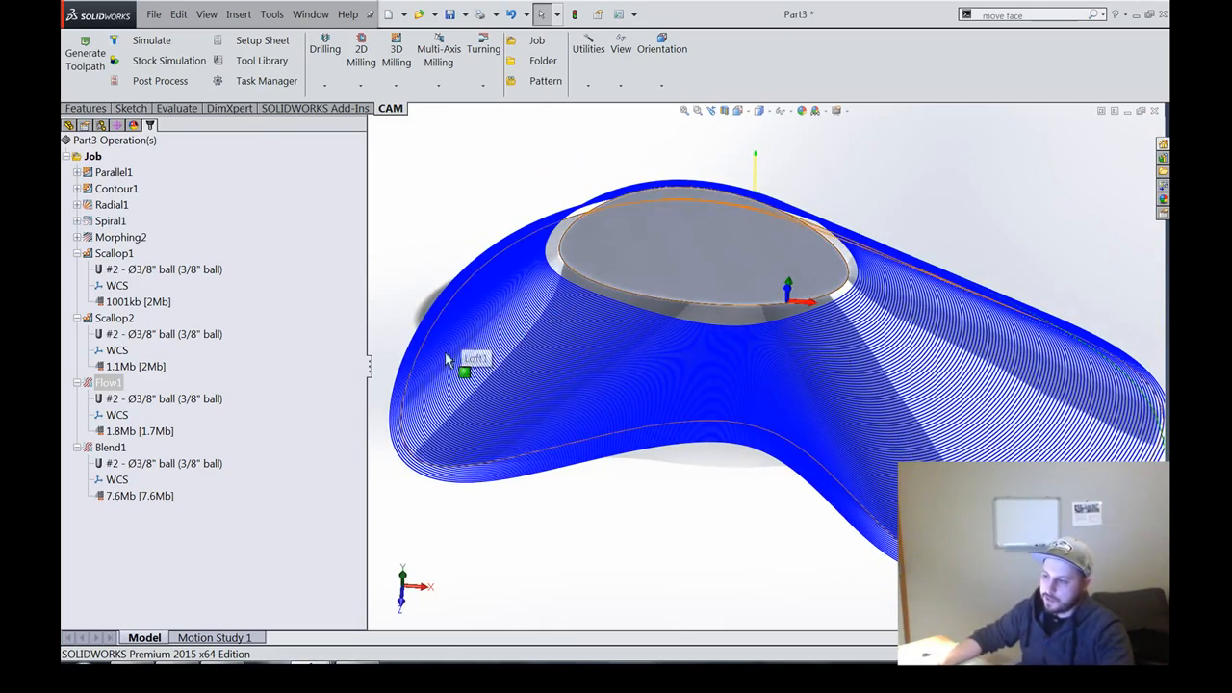
# Step: Hide the Flow1 toolpath and examine the bare loft surface between its top and bottom edges from different angles
pyautogui.click(311, 409)
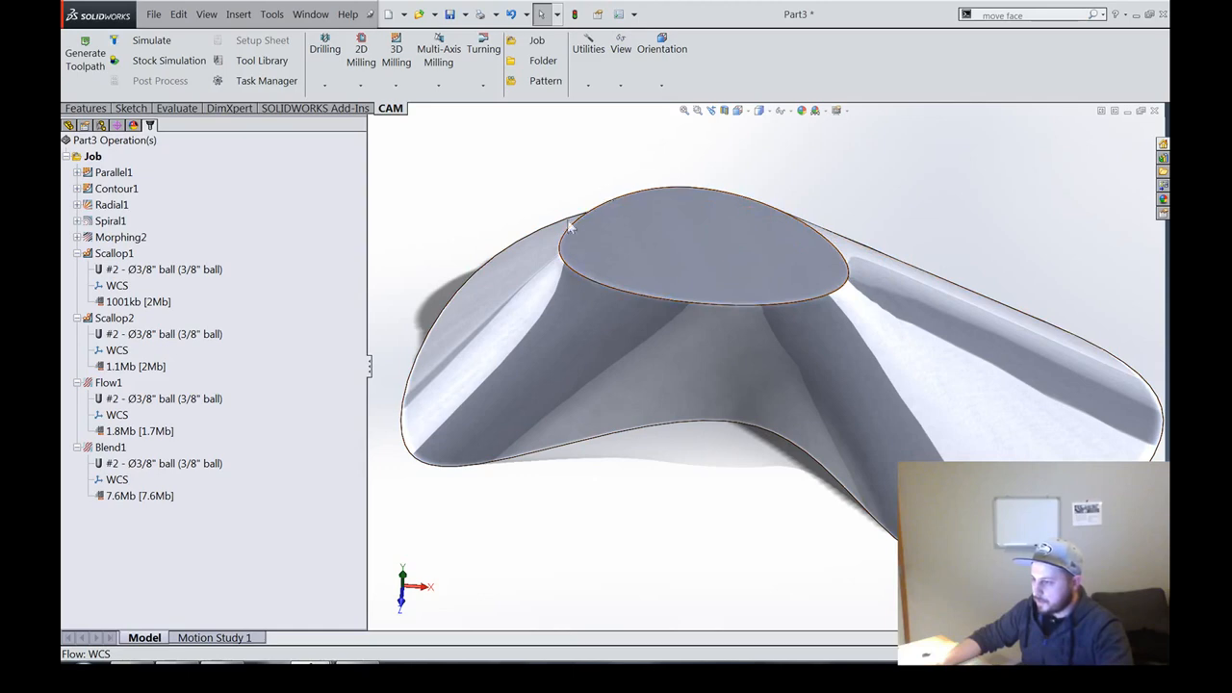
pyautogui.press('Up')
pyautogui.press('Up')
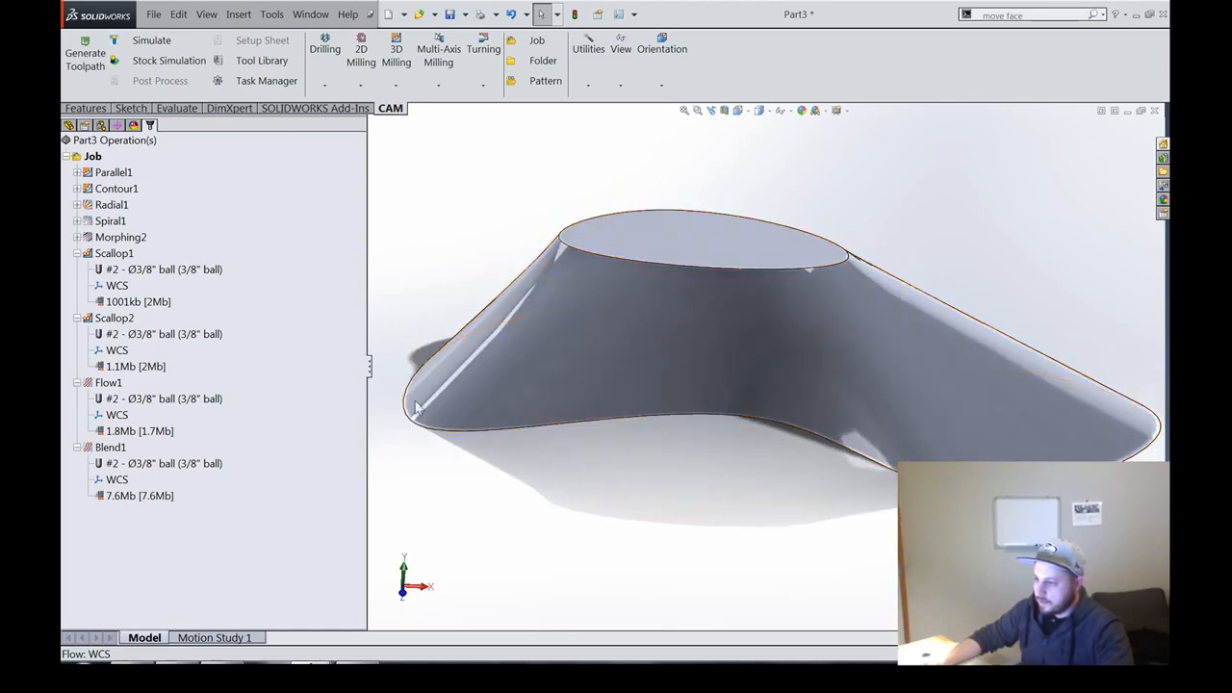
pyautogui.moveTo(632, 210); pyautogui.dragTo(498, 366, button='middle')
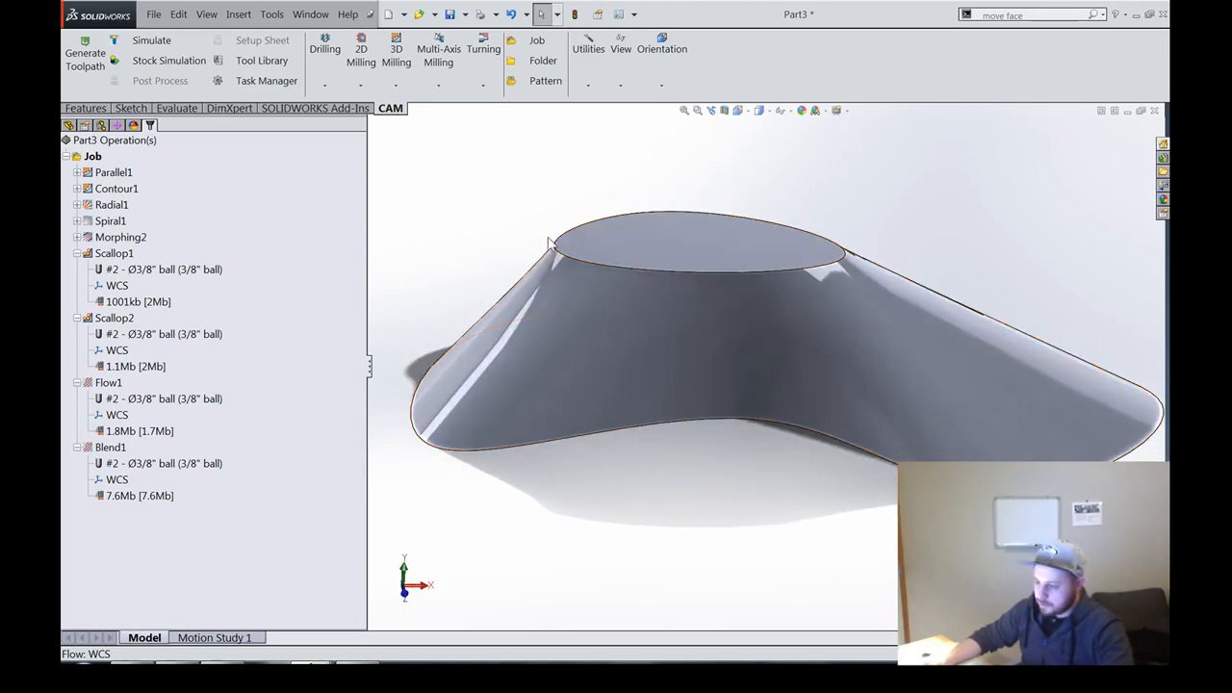
pyautogui.moveTo(547, 240); pyautogui.dragTo(481, 491, button='middle')
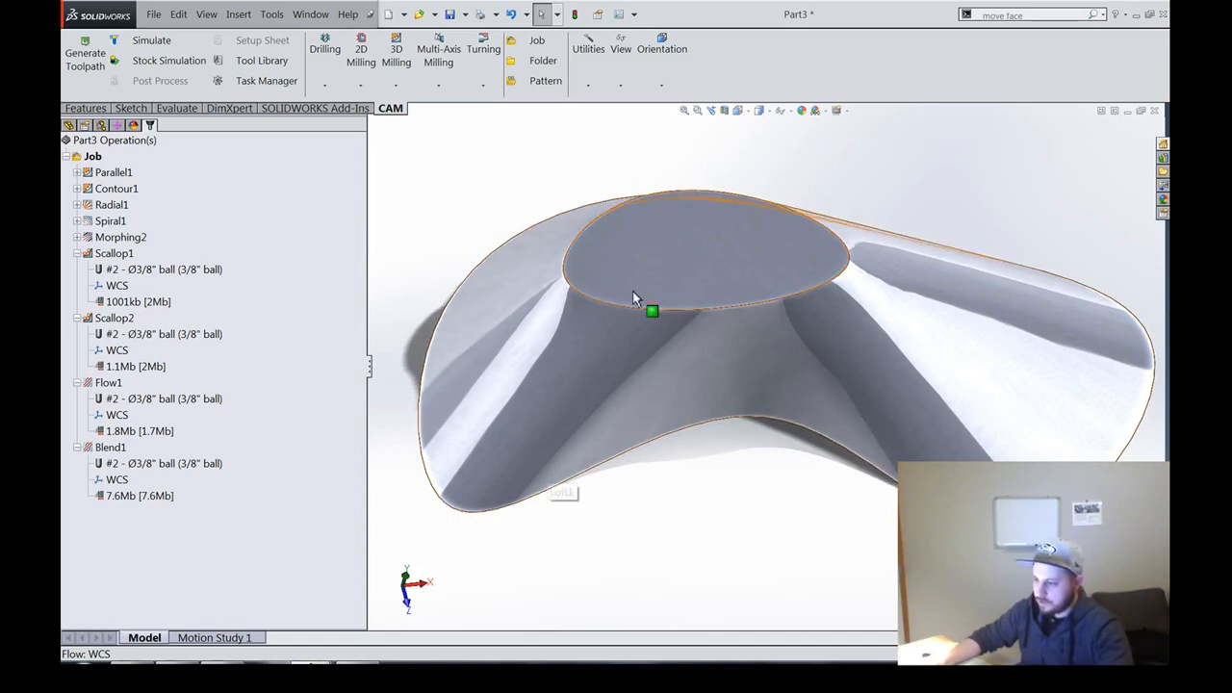
pyautogui.moveTo(735, 354); pyautogui.dragTo(579, 309, button='middle')
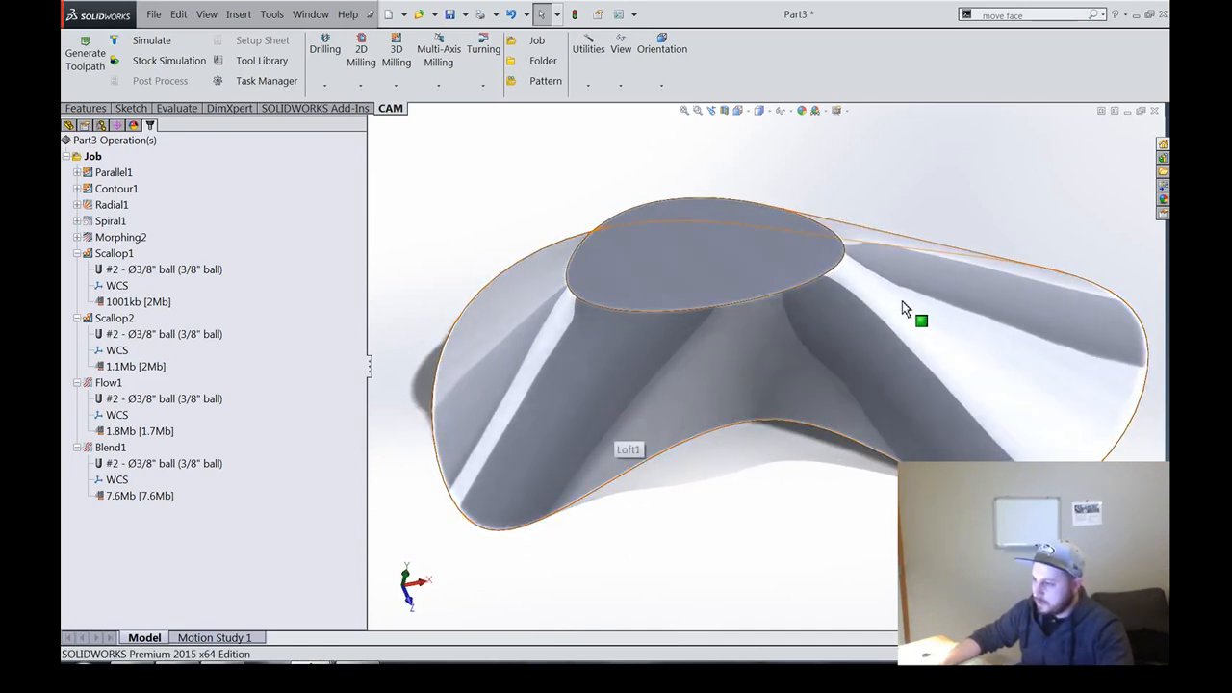
# Step: Examine the bare loft's side surface from above and from the side, comparing its narrow and wide ends
pyautogui.moveTo(846, 314); pyautogui.dragTo(552, 287, button='middle')
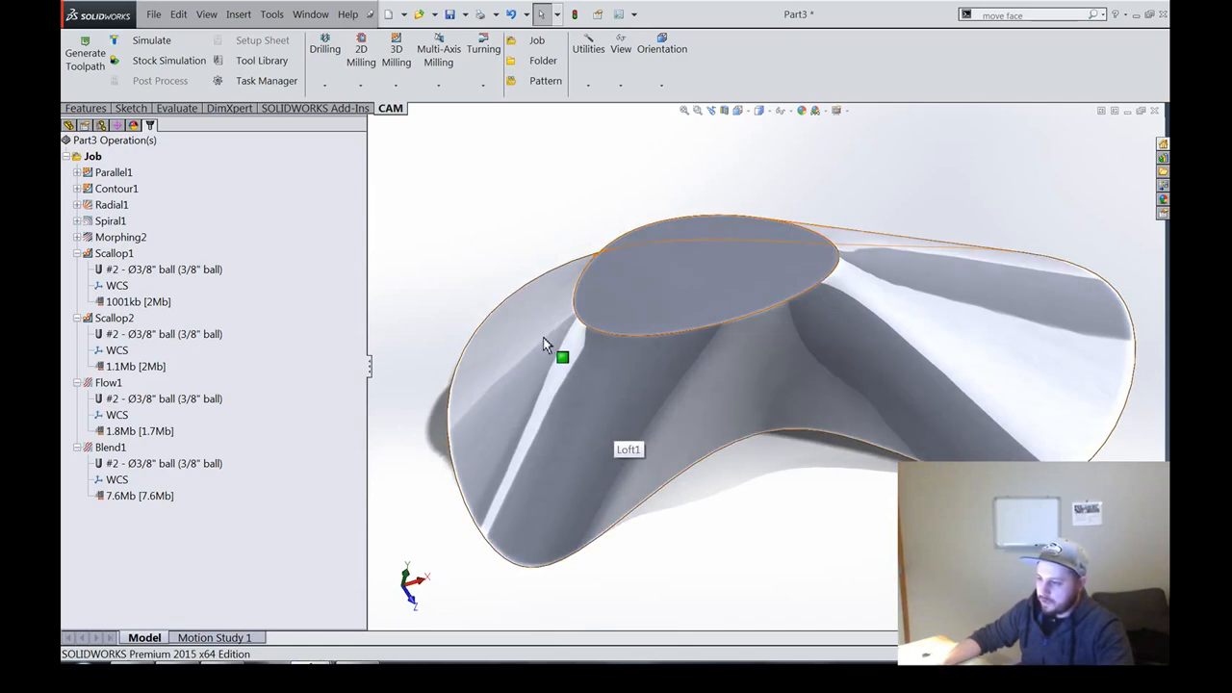
pyautogui.moveTo(485, 297); pyautogui.dragTo(598, 339, button='middle')
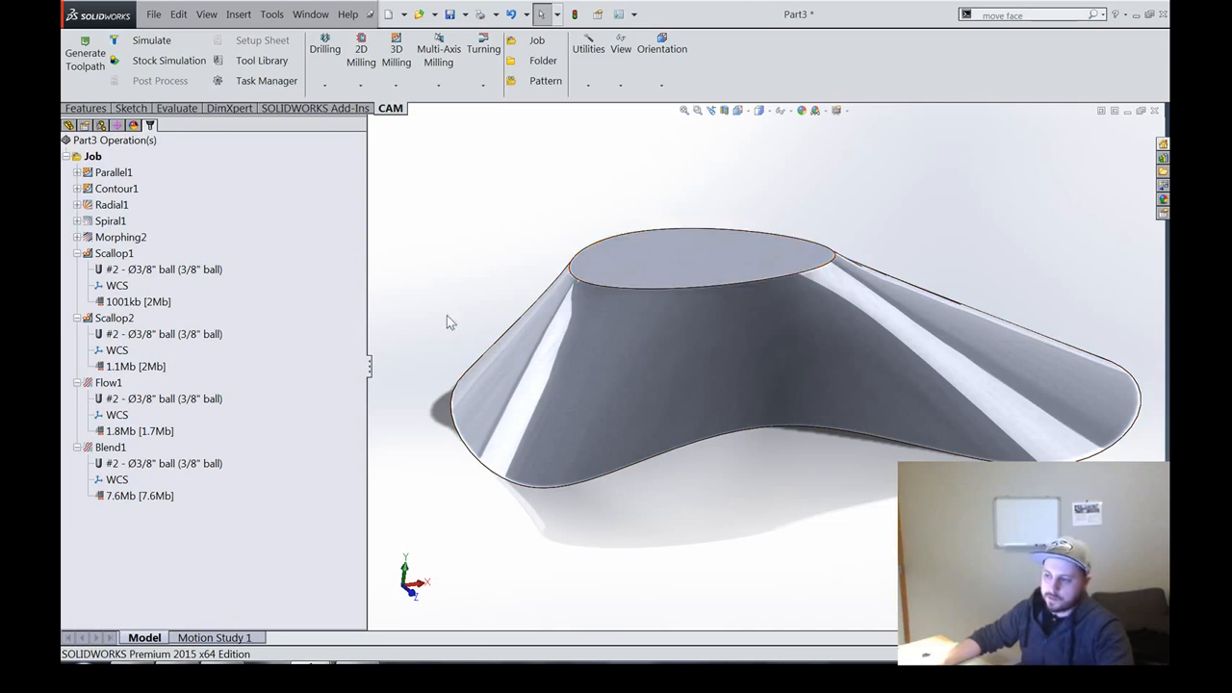
pyautogui.moveTo(441, 242); pyautogui.dragTo(478, 260, button='middle')
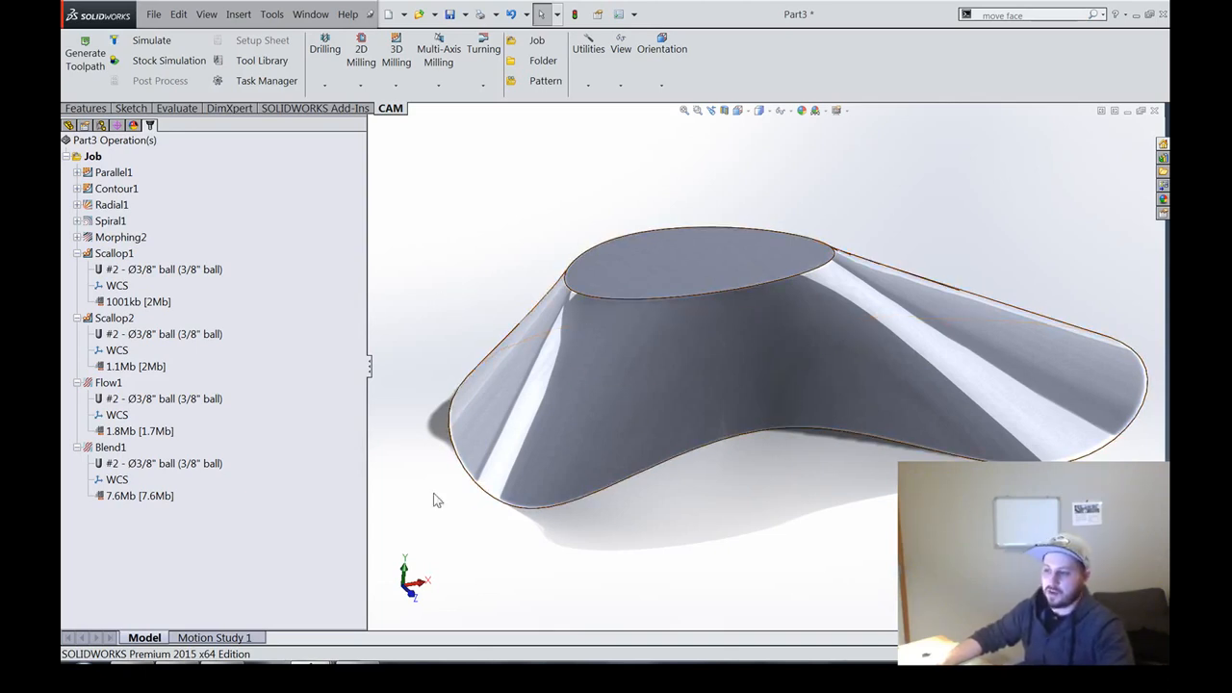
pyautogui.moveTo(446, 383); pyautogui.dragTo(486, 324, button='middle')
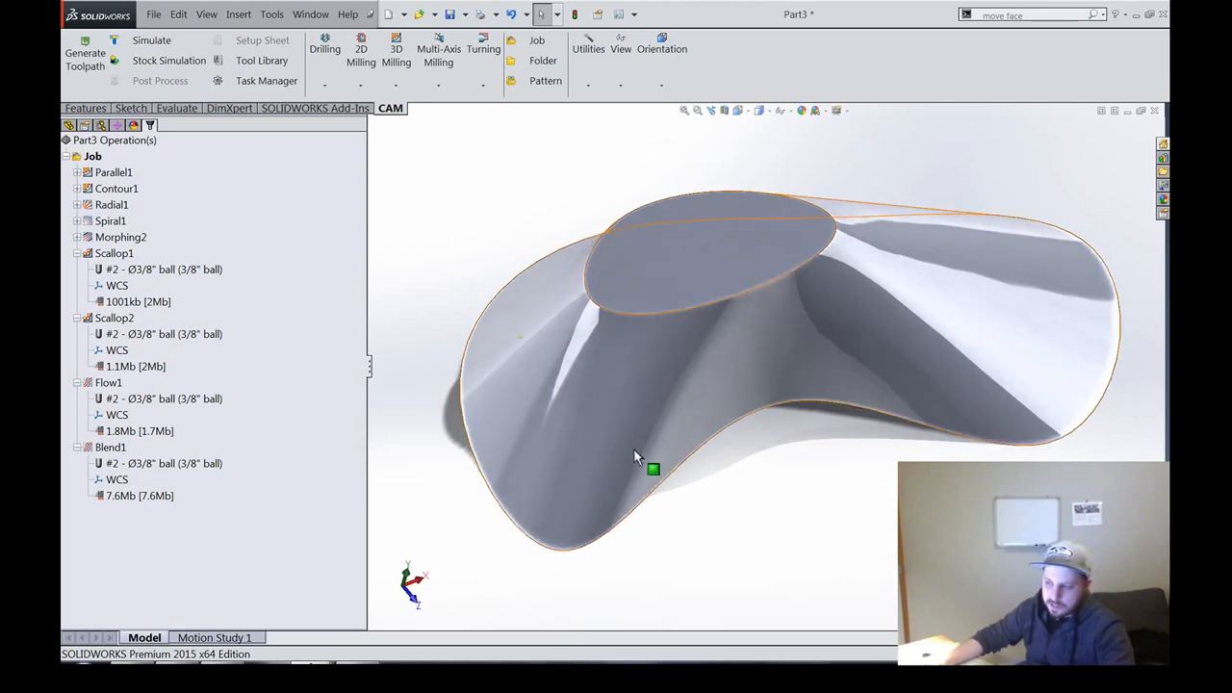
pyautogui.moveTo(634, 448); pyautogui.dragTo(627, 382, button='middle')
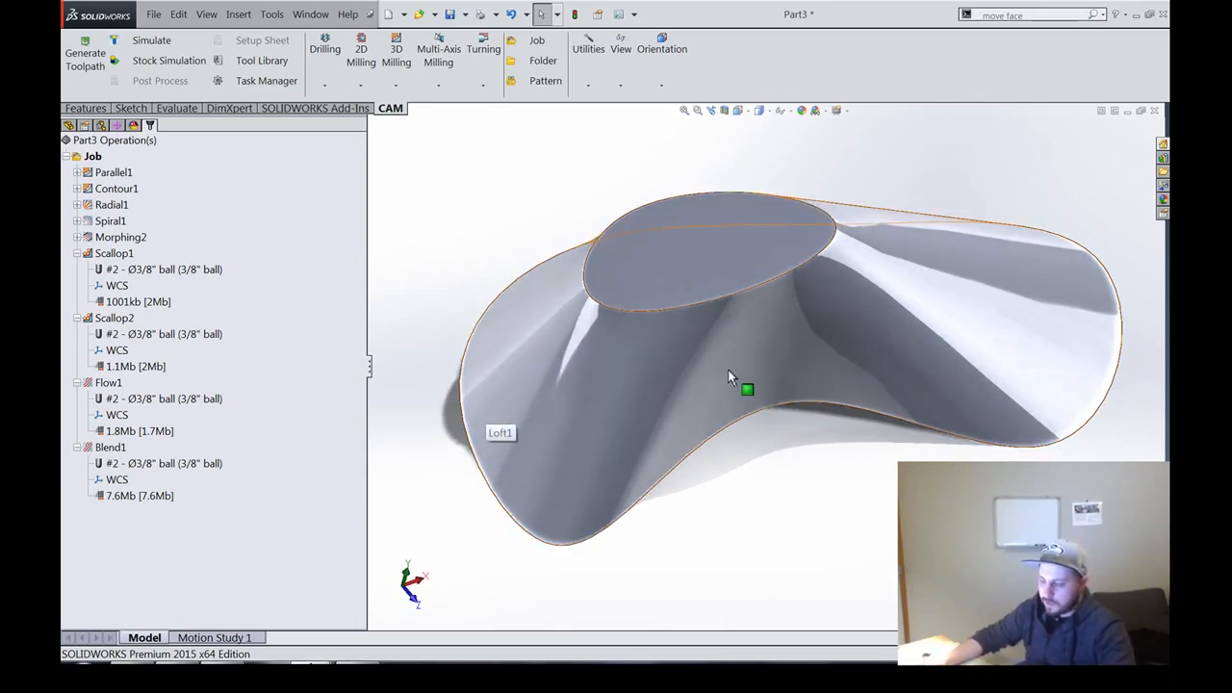
pyautogui.moveTo(728, 369); pyautogui.dragTo(832, 394, button='middle')
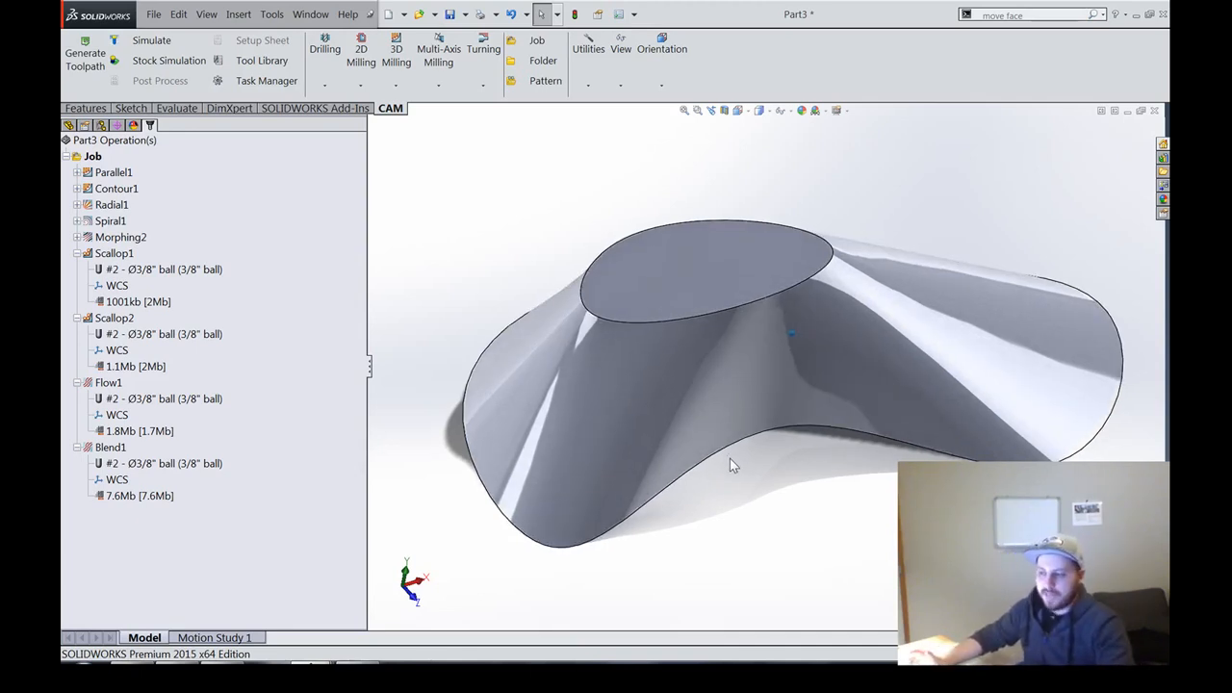
pyautogui.moveTo(729, 460); pyautogui.dragTo(684, 360, button='middle')
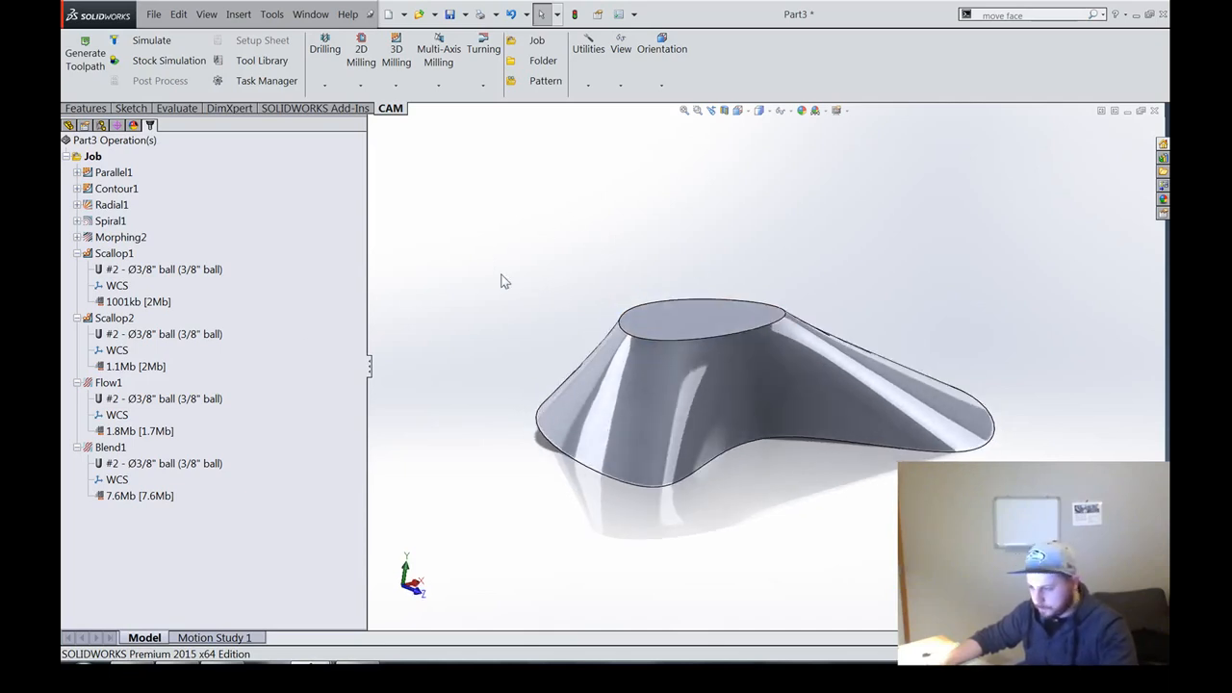
# Step: Display the Flow1 toolpath with Toolpath Points shown and examine the point density along its passes up close
pyautogui.click(108, 382)
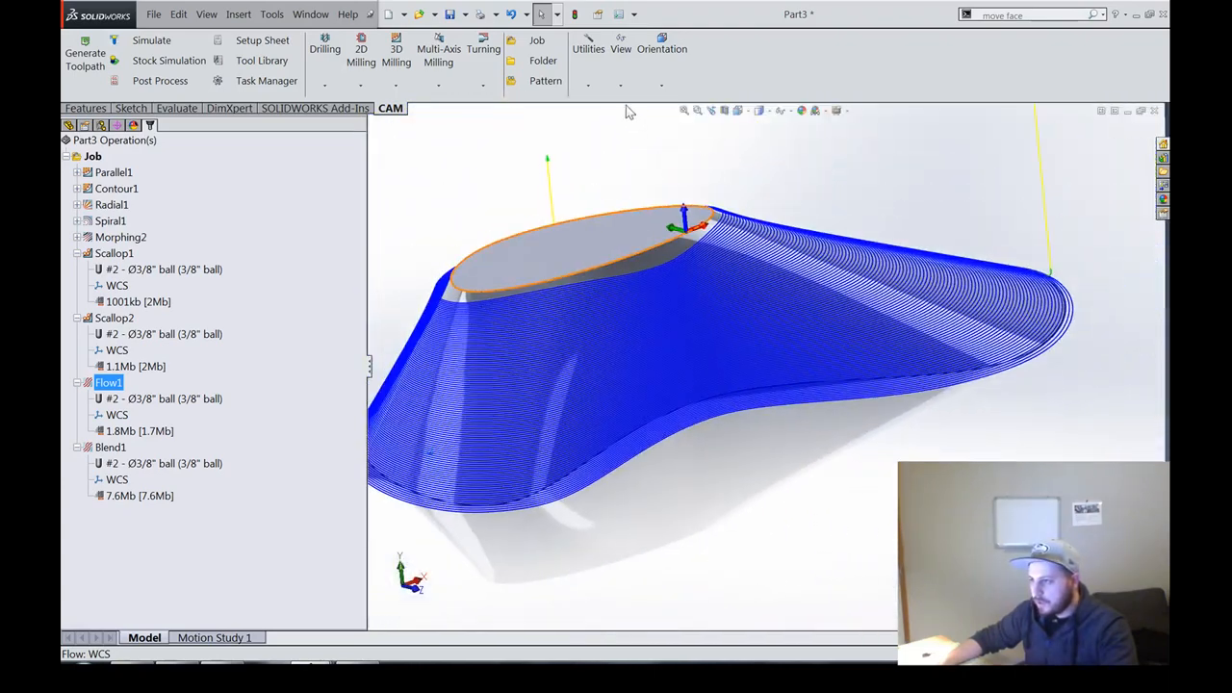
pyautogui.click(621, 48)
pyautogui.click(673, 120)
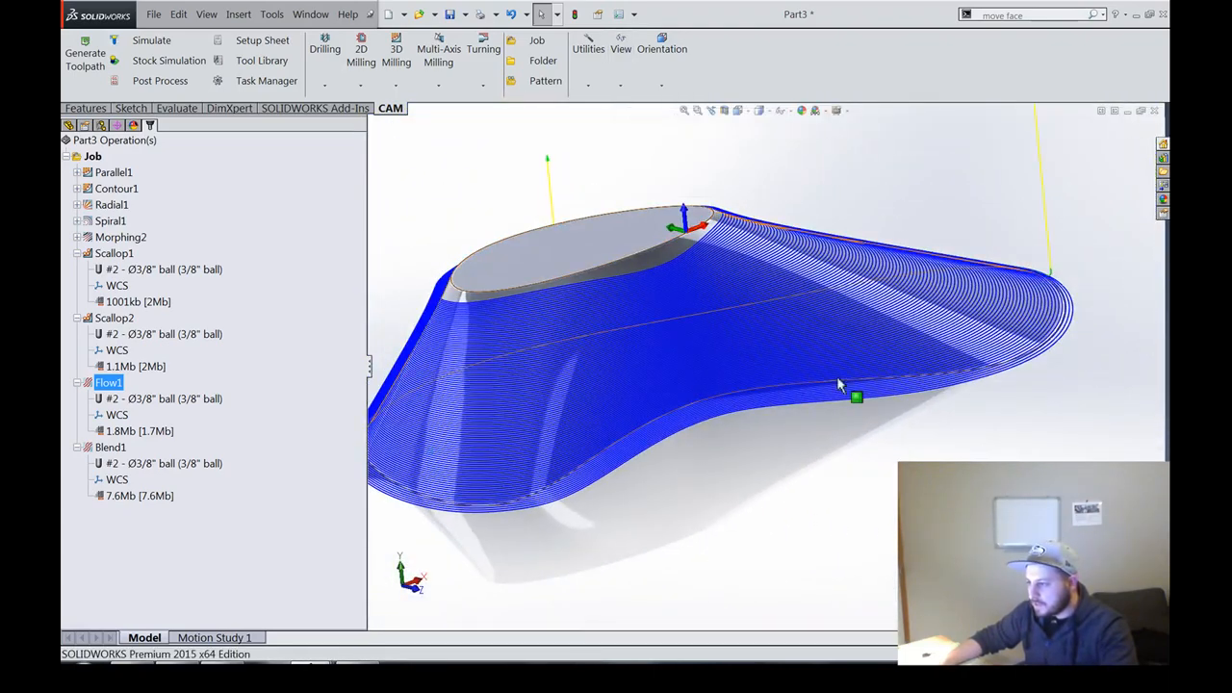
pyautogui.click(829, 507)
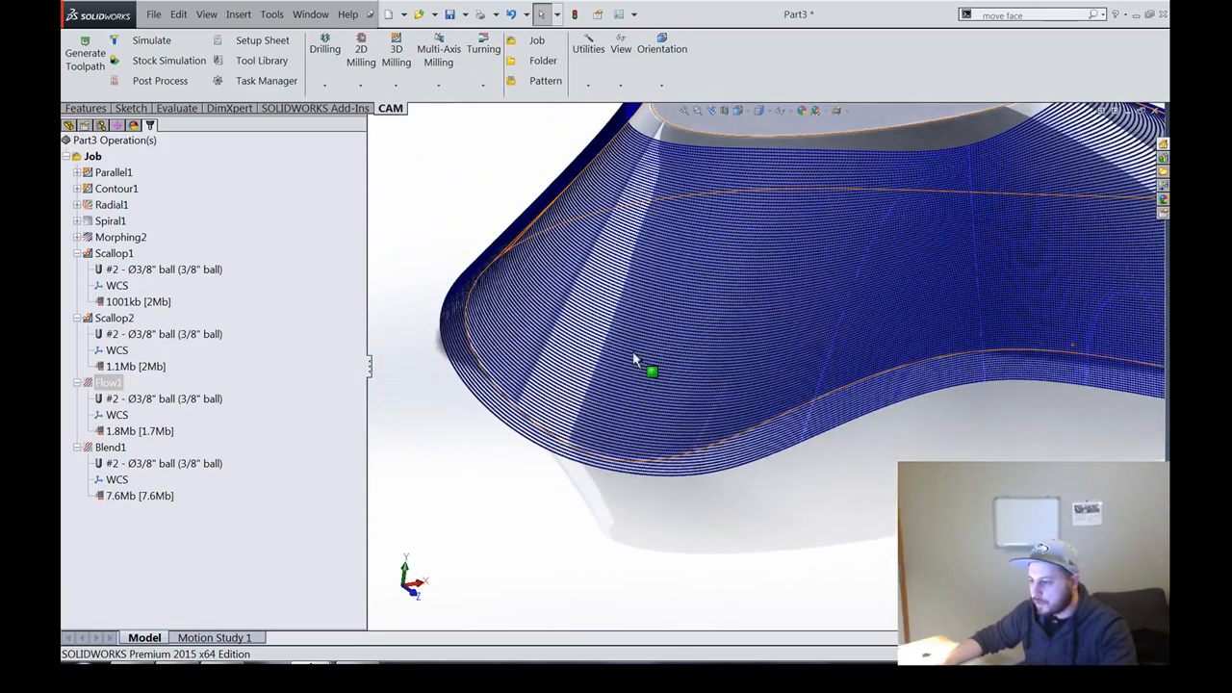
pyautogui.scroll(-4, 671, 364)
pyautogui.scroll(-4, 709, 400)
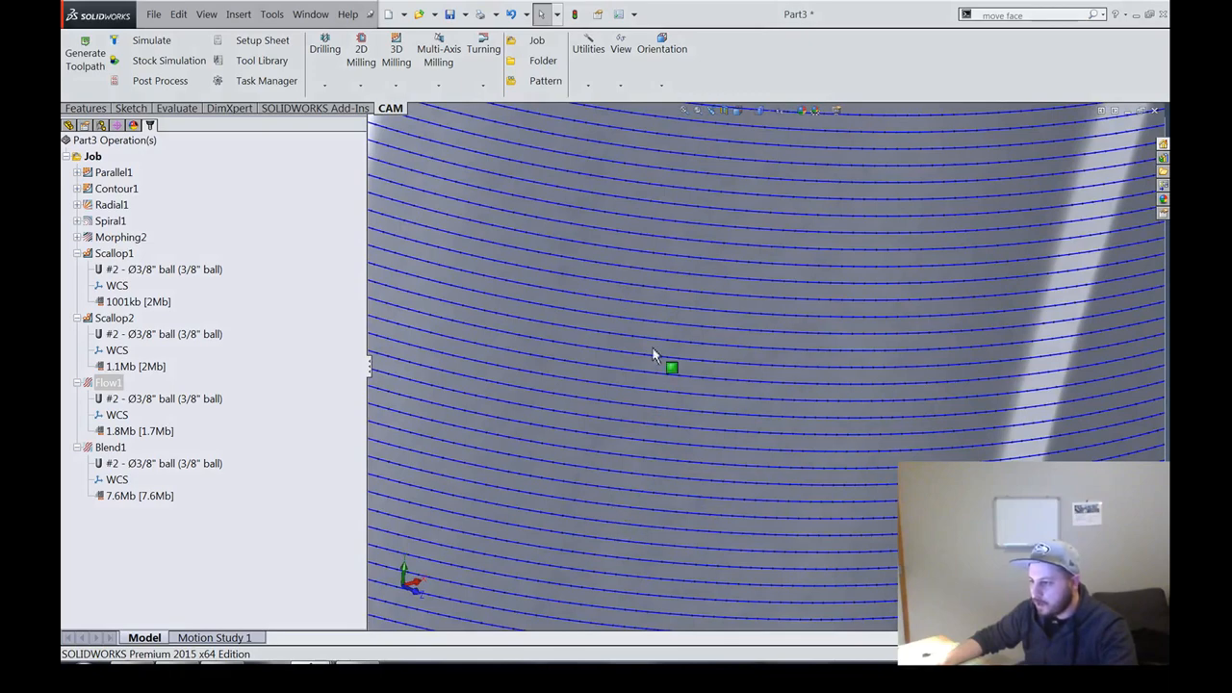
pyautogui.scroll(6, 670, 309)
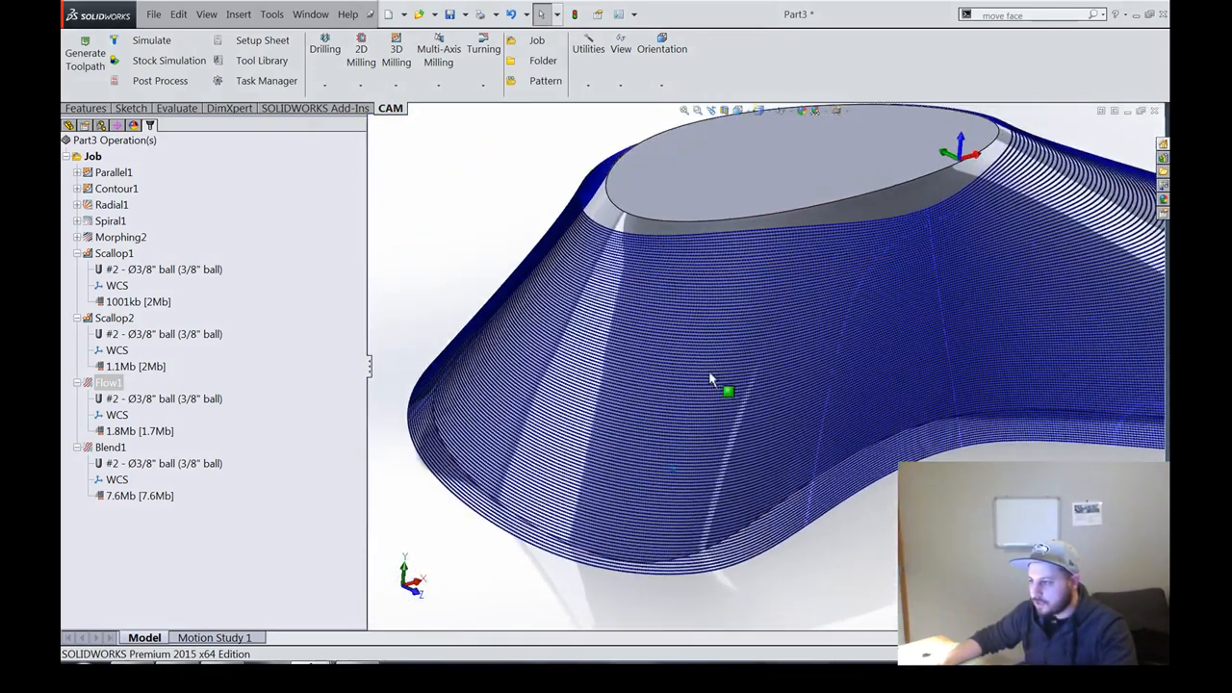
# Step: Display the points of the Scallop1 and Contour1 toolpaths in turn and compare their density along the passes
pyautogui.click(113, 254)
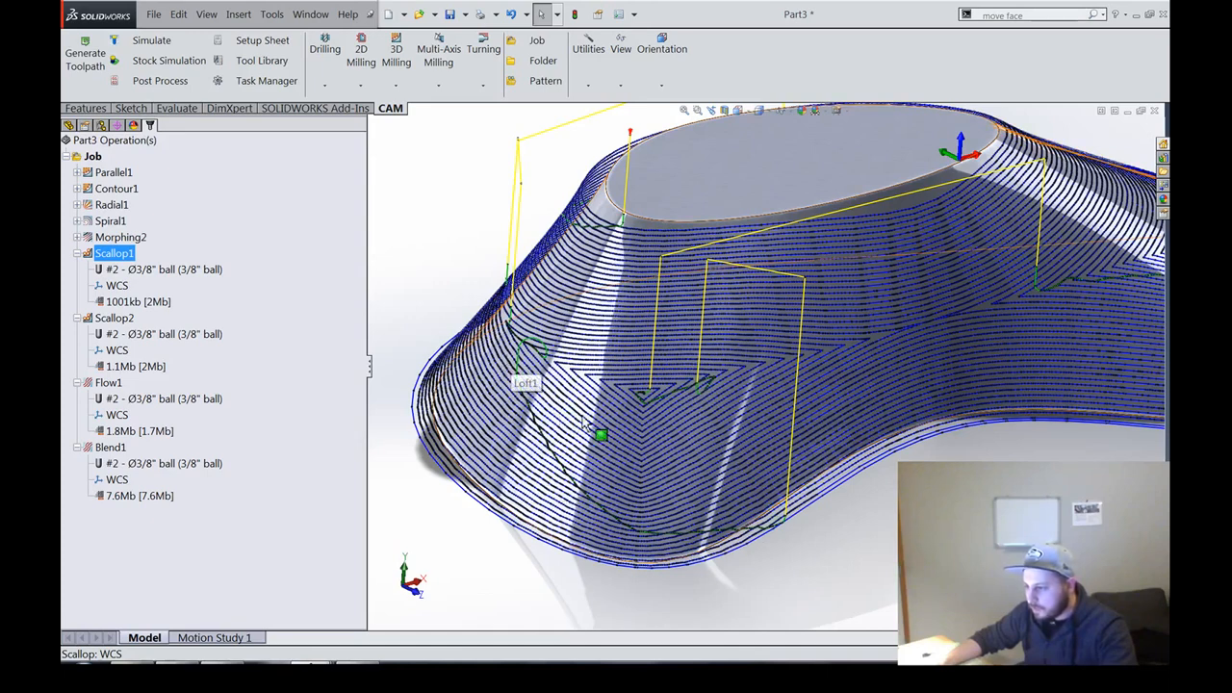
pyautogui.click(117, 189)
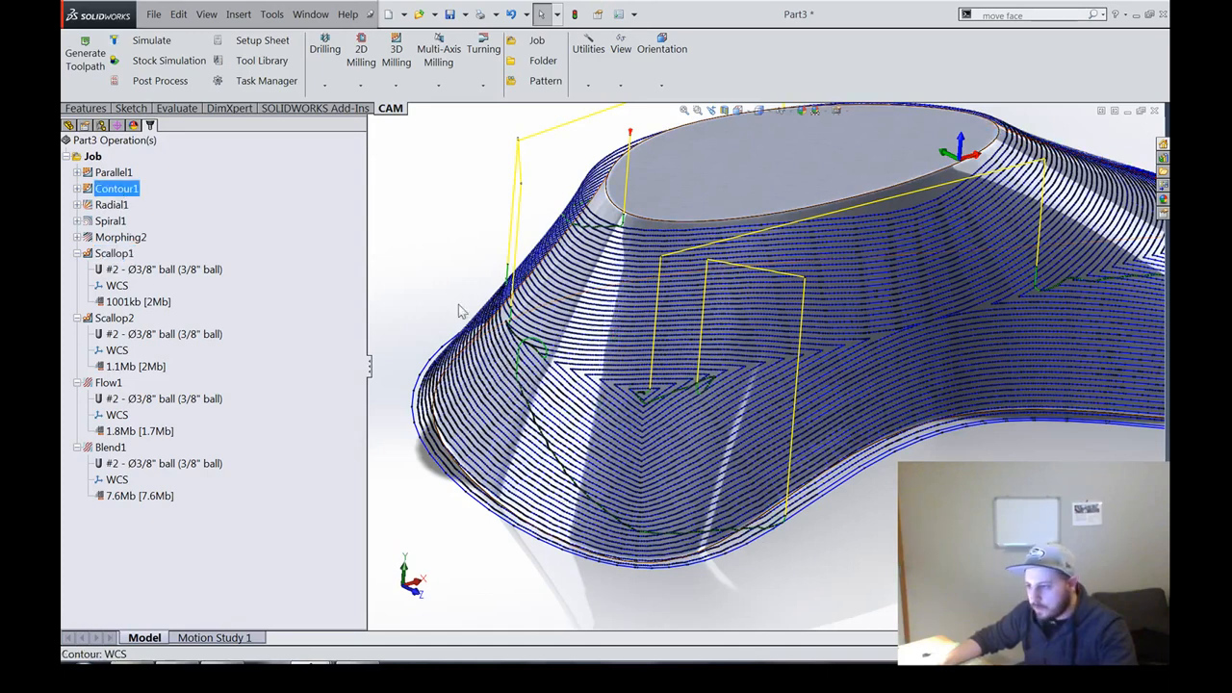
pyautogui.moveTo(724, 393); pyautogui.dragTo(769, 365, button='middle')
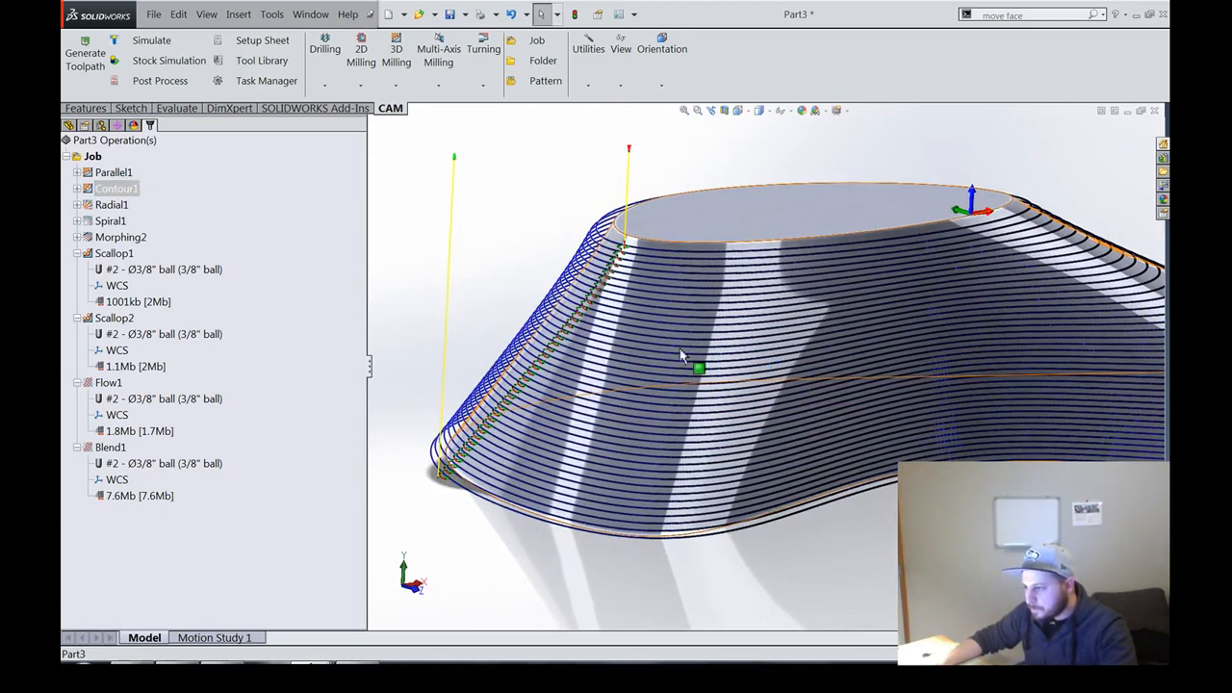
pyautogui.moveTo(882, 430); pyautogui.dragTo(879, 429, button='middle')
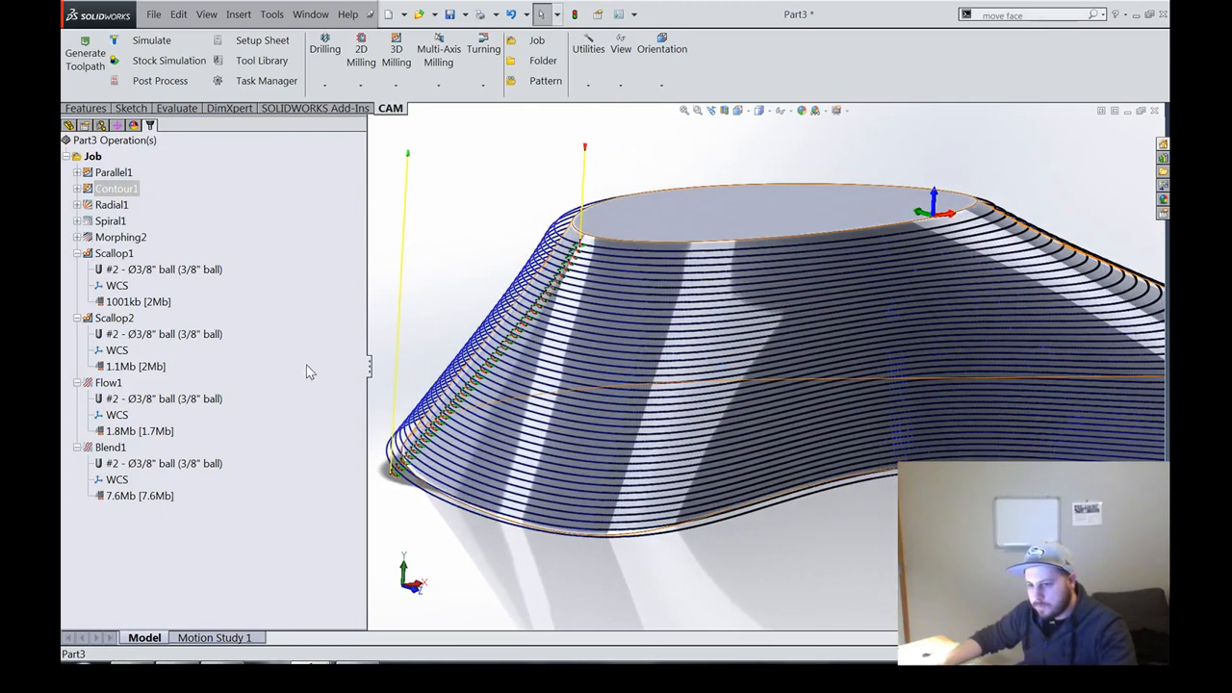
# Step: Display the Flow1 toolpath again and compare its points and pass spacing with the contour passes around the rounded end
pyautogui.click(108, 382)
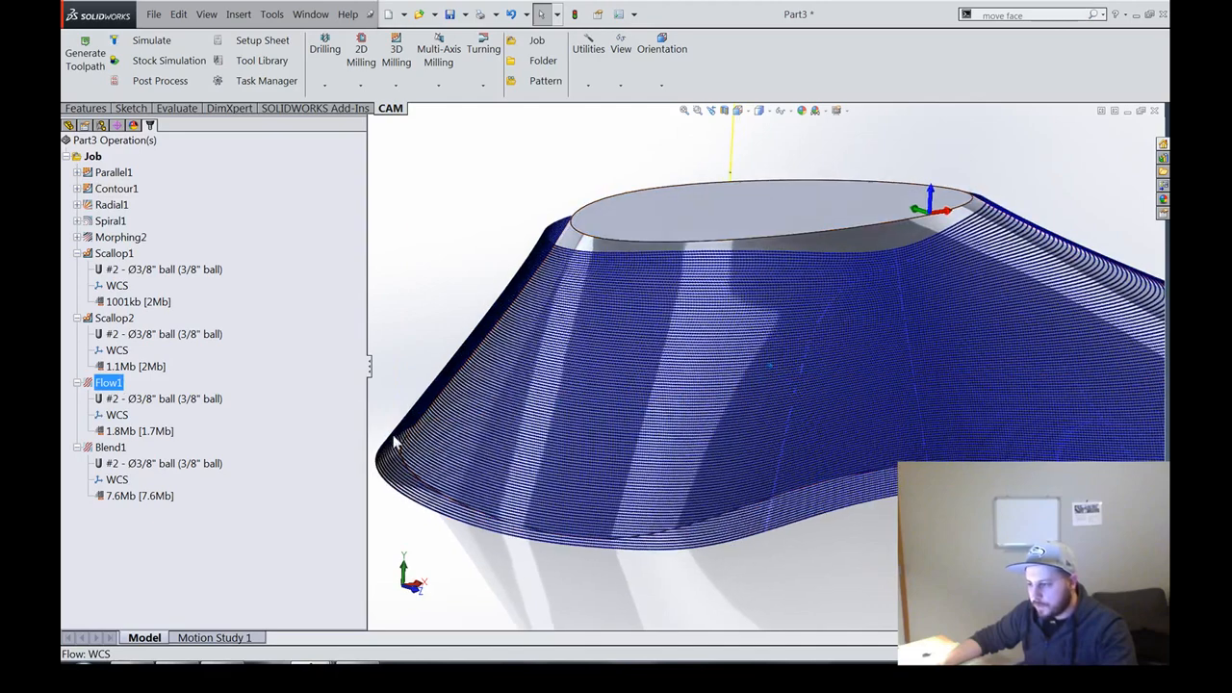
pyautogui.scroll(-3, 599, 409)
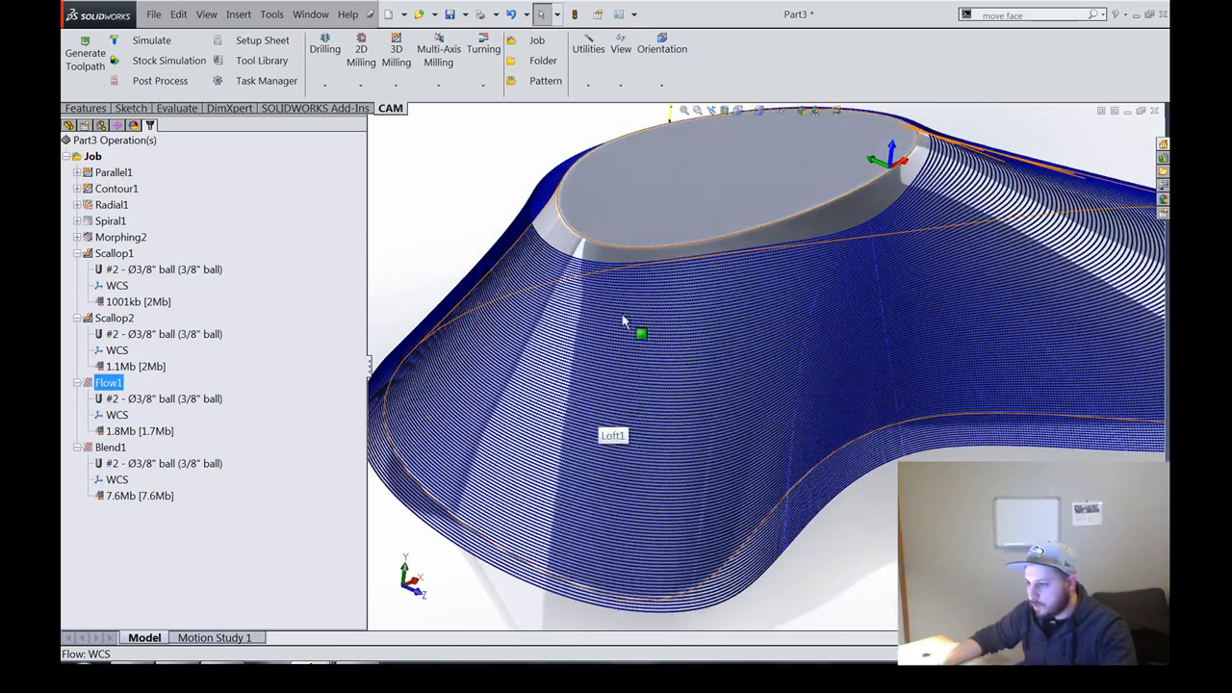
pyautogui.moveTo(602, 540); pyautogui.dragTo(593, 538, button='middle')
pyautogui.click(860, 495)
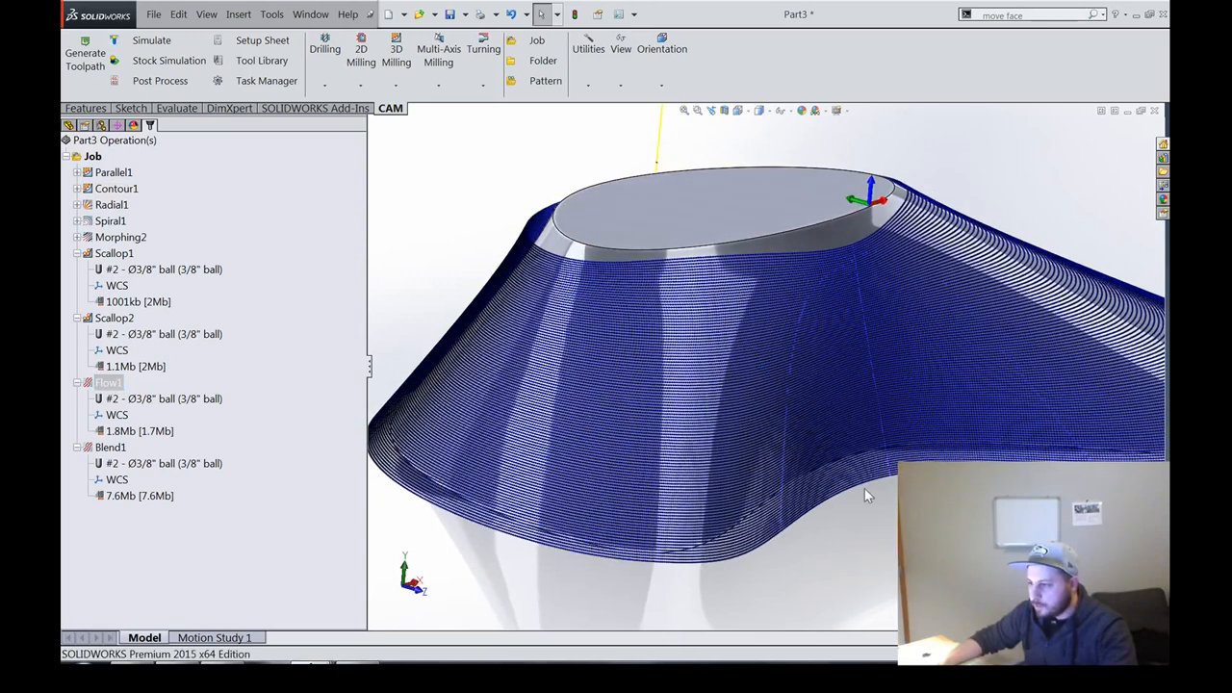
# Step: Turn off Toolpath Points and examine the Flow1 passes along the loft's rounded end and concave side
pyautogui.click(620, 85)
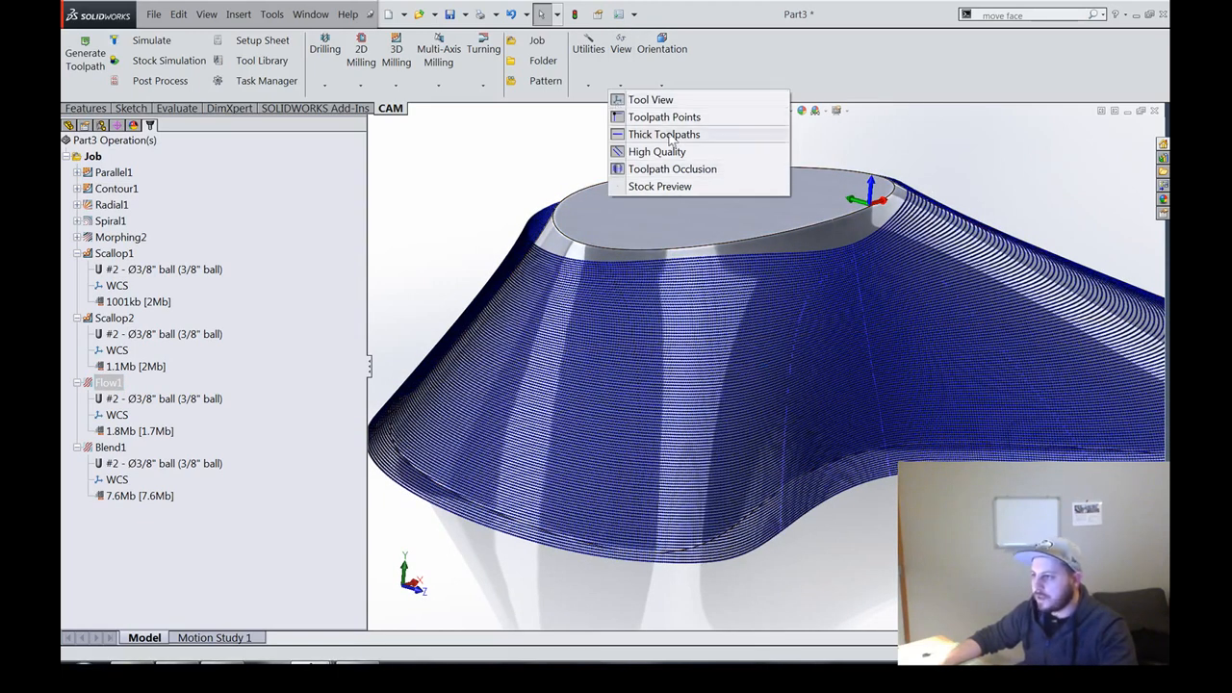
pyautogui.click(655, 116)
pyautogui.moveTo(493, 578); pyautogui.dragTo(741, 577, button='middle')
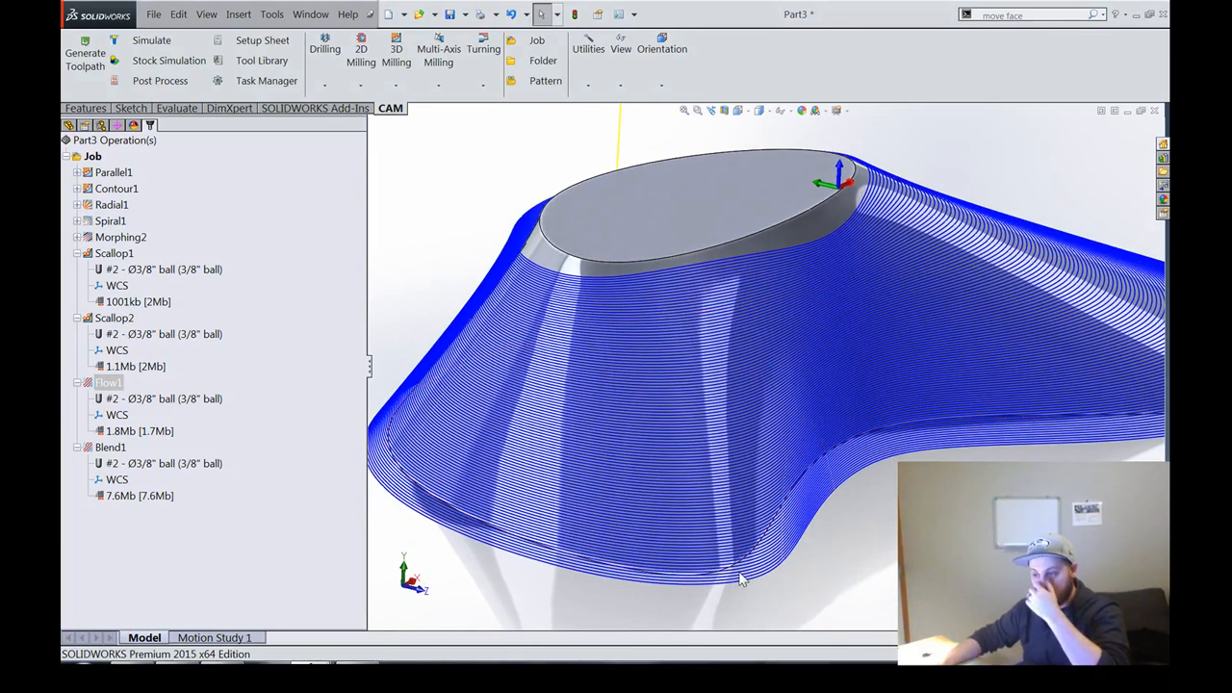
pyautogui.moveTo(471, 234); pyautogui.dragTo(498, 298, button='middle')
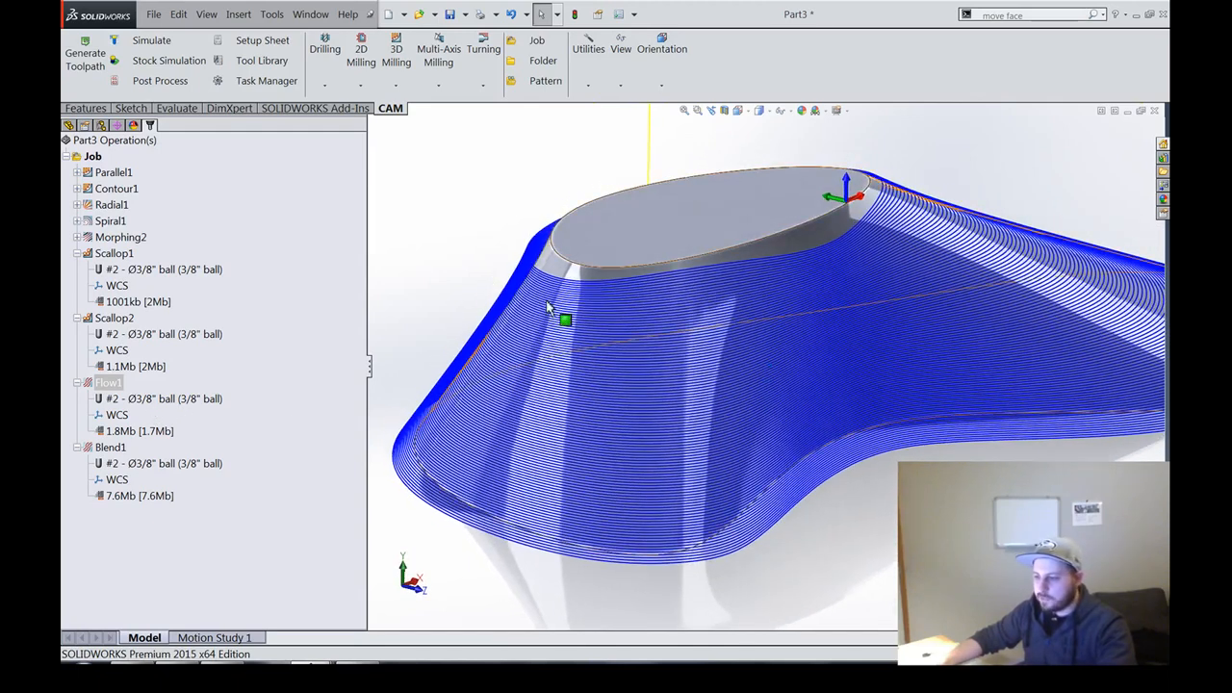
pyautogui.moveTo(686, 284); pyautogui.dragTo(684, 324, button='middle')
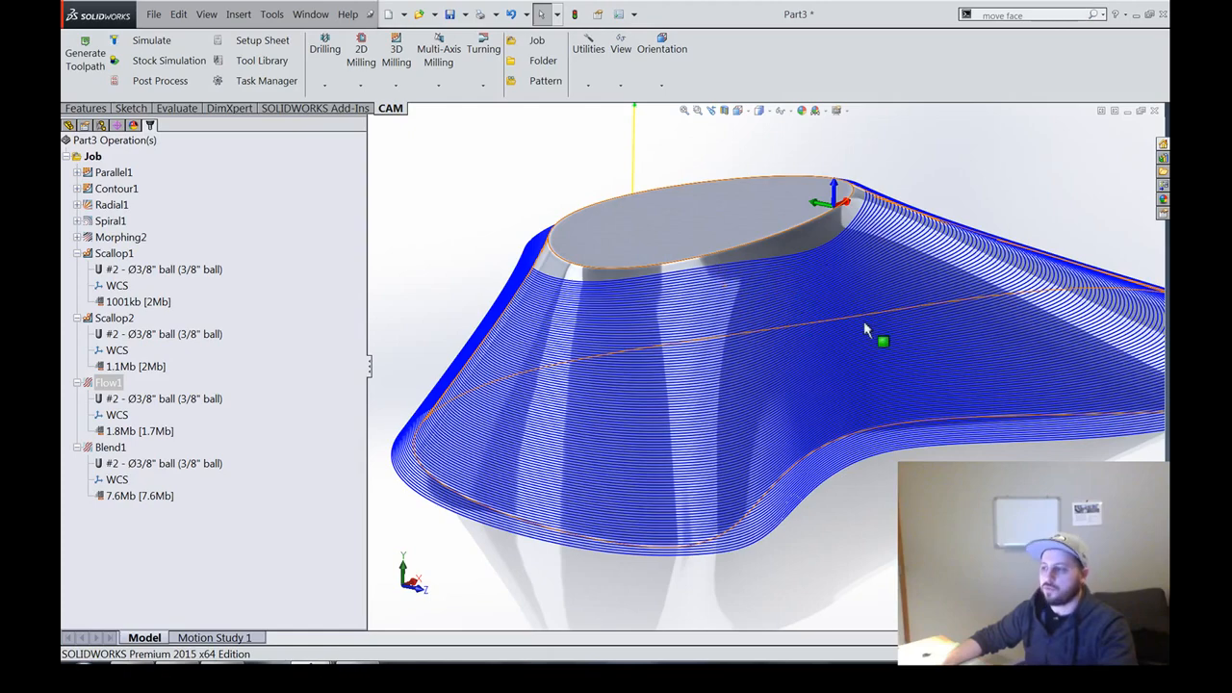
pyautogui.moveTo(700, 446); pyautogui.dragTo(546, 201, button='middle')
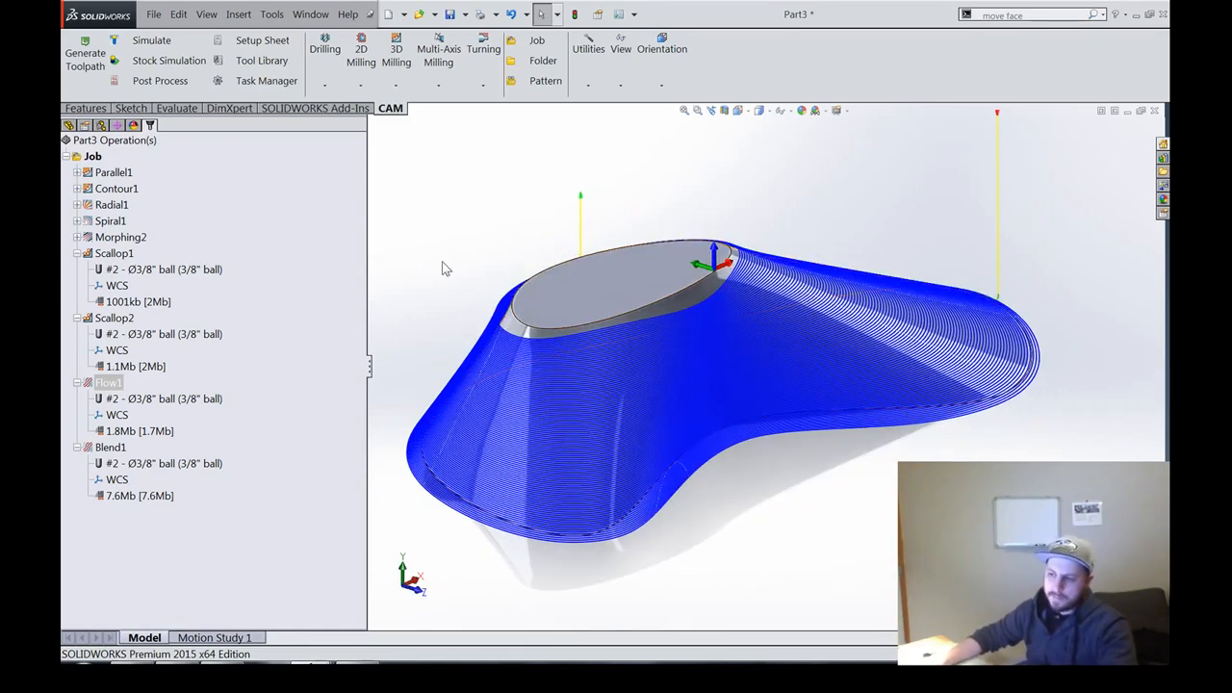
# Step: Hide the Flow1 toolpath and examine the bare loft's top and bottom edges from above
pyautogui.click(292, 496)
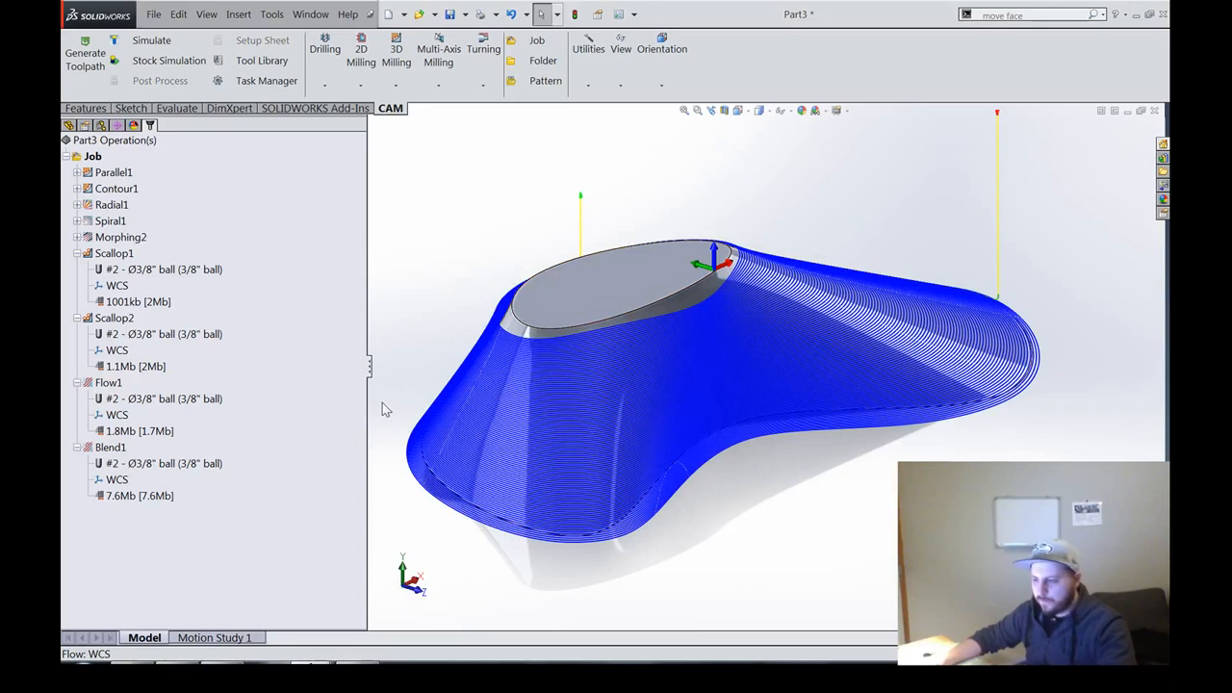
pyautogui.click(606, 572)
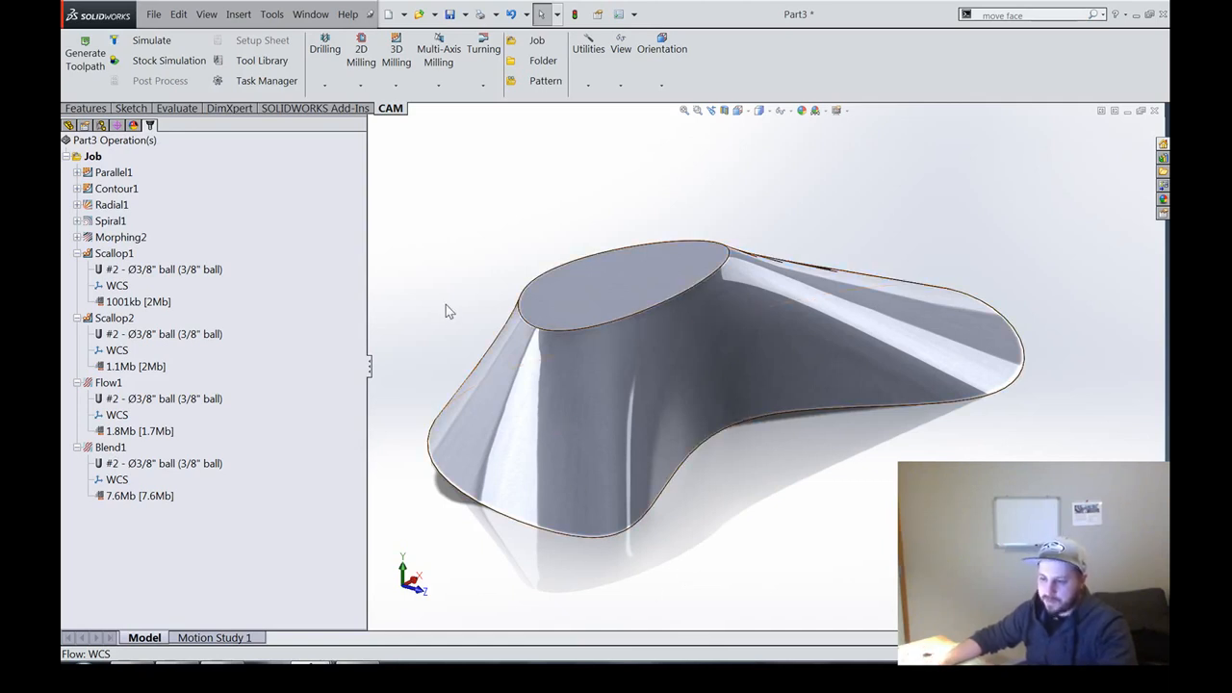
pyautogui.moveTo(448, 284); pyautogui.dragTo(449, 284, button='middle')
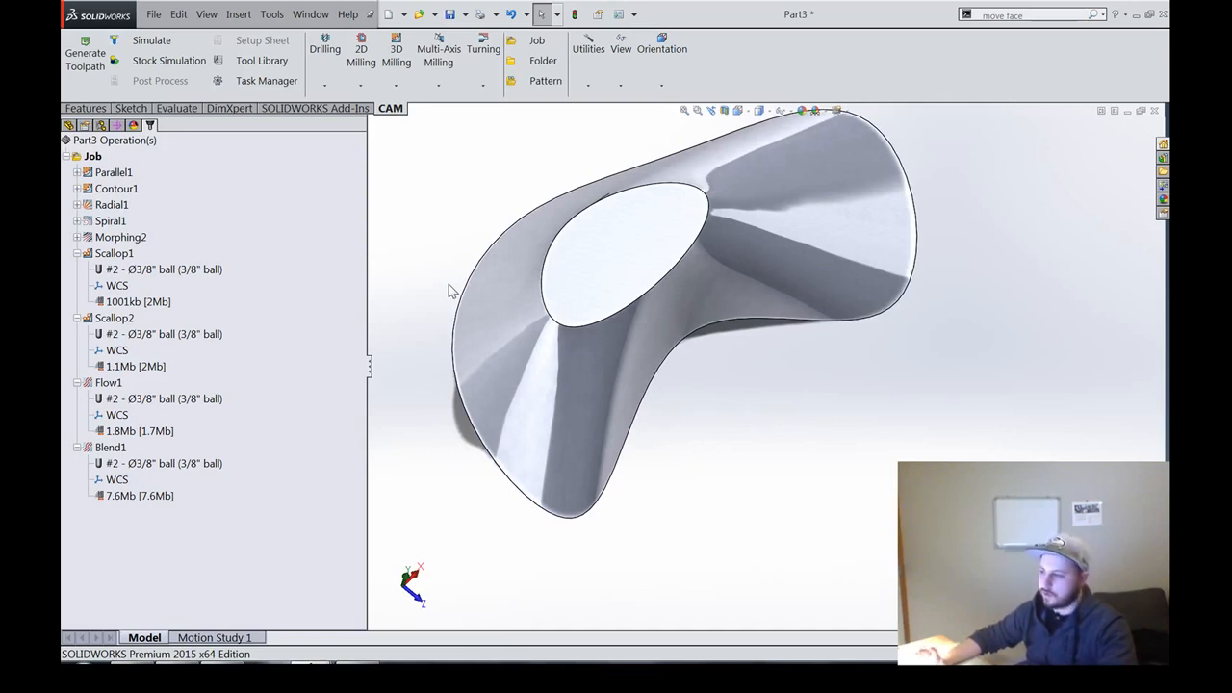
pyautogui.moveTo(448, 284); pyautogui.dragTo(448, 284, button='middle')
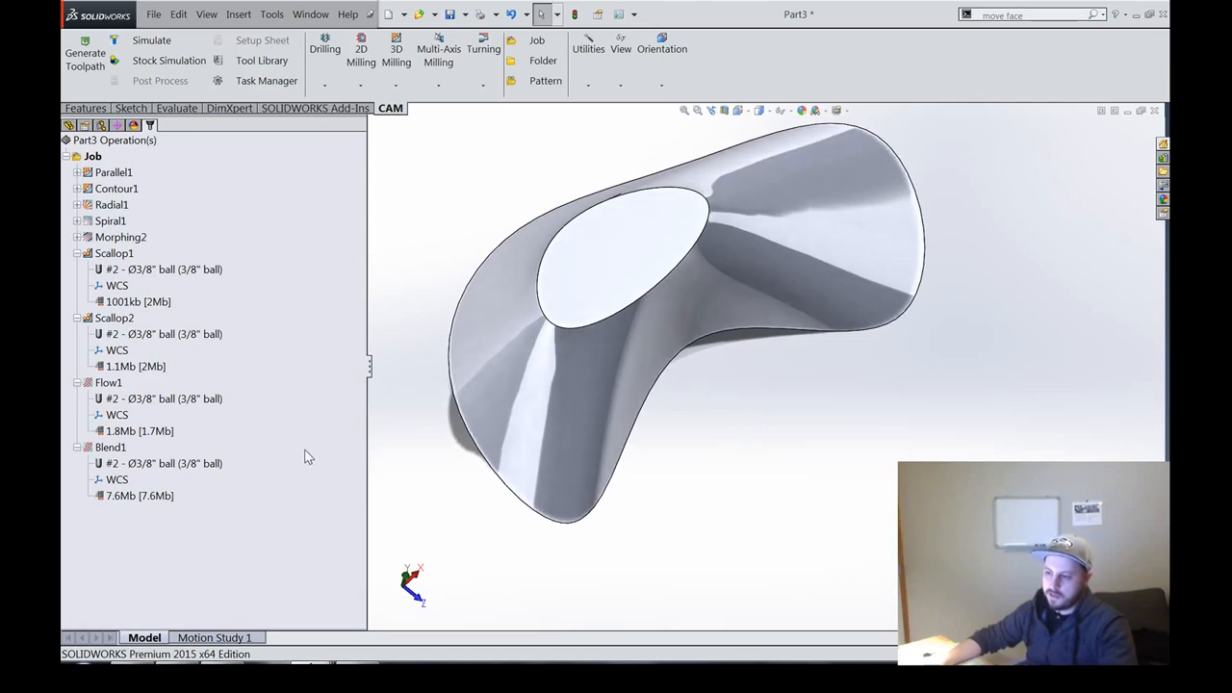
pyautogui.moveTo(534, 555); pyautogui.dragTo(533, 555, button='middle')
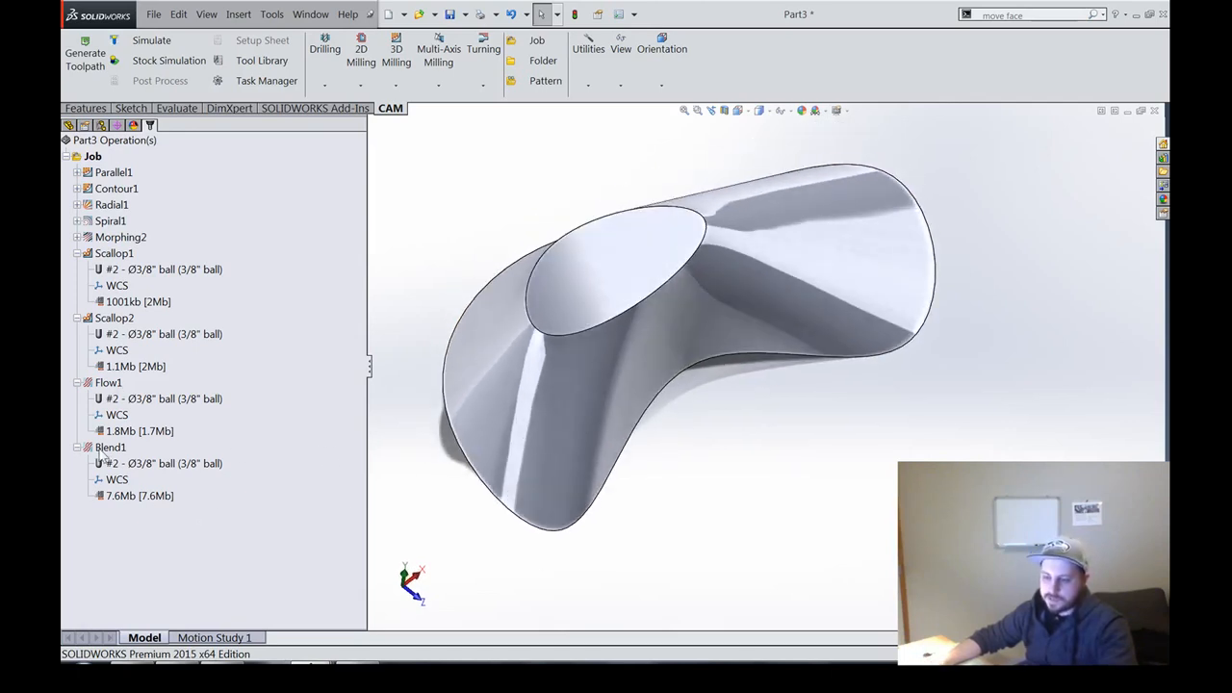
# Step: Display the Blend1 toolpath and examine its pass spacing and lead moves between the loft's top and bottom edges from several angles
pyautogui.click(108, 448)
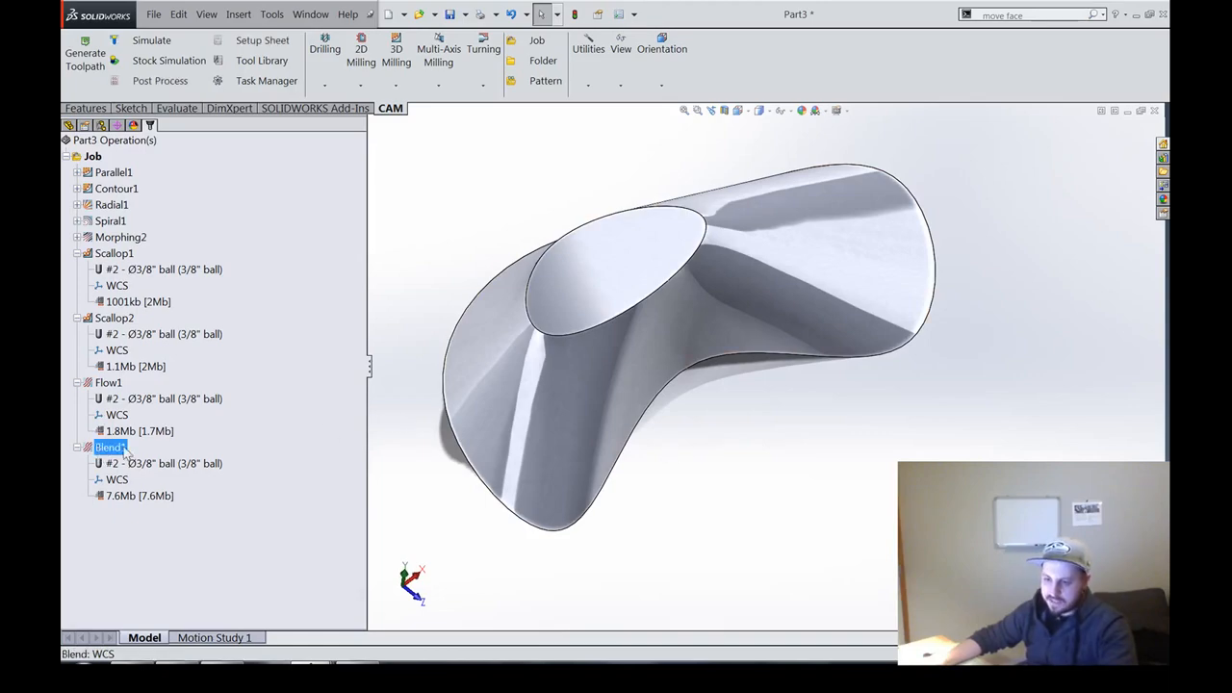
pyautogui.moveTo(760, 491); pyautogui.dragTo(760, 491, button='middle')
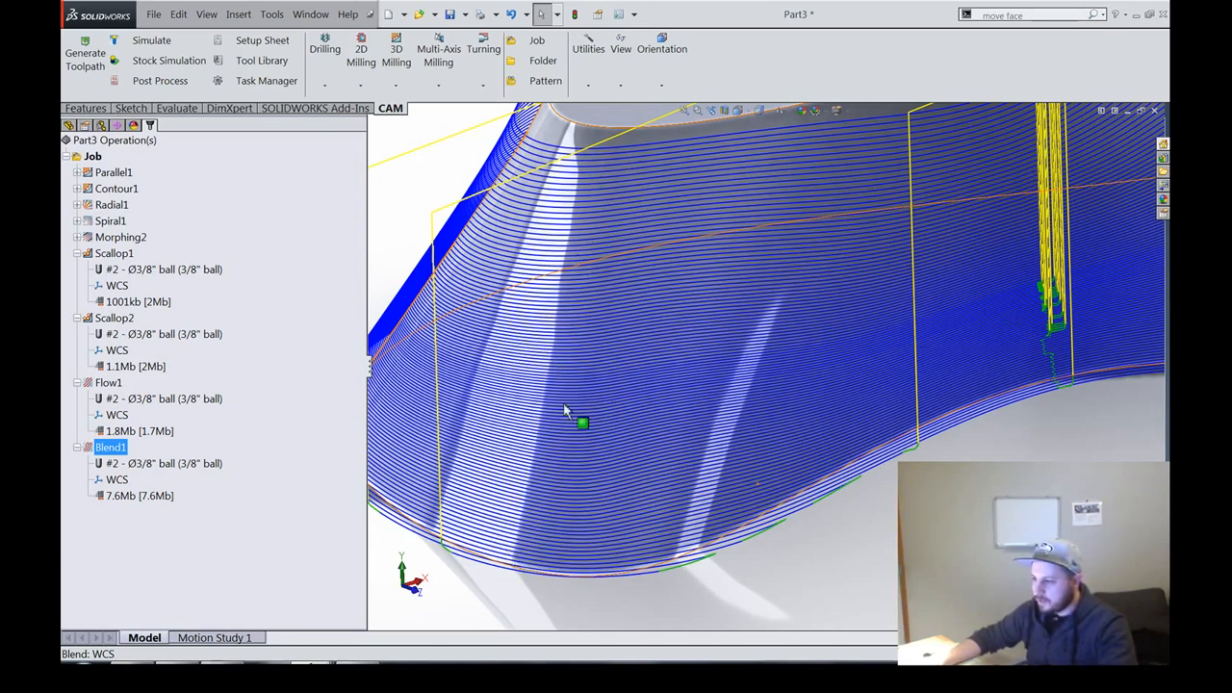
pyautogui.moveTo(443, 385); pyautogui.dragTo(594, 231, button='middle')
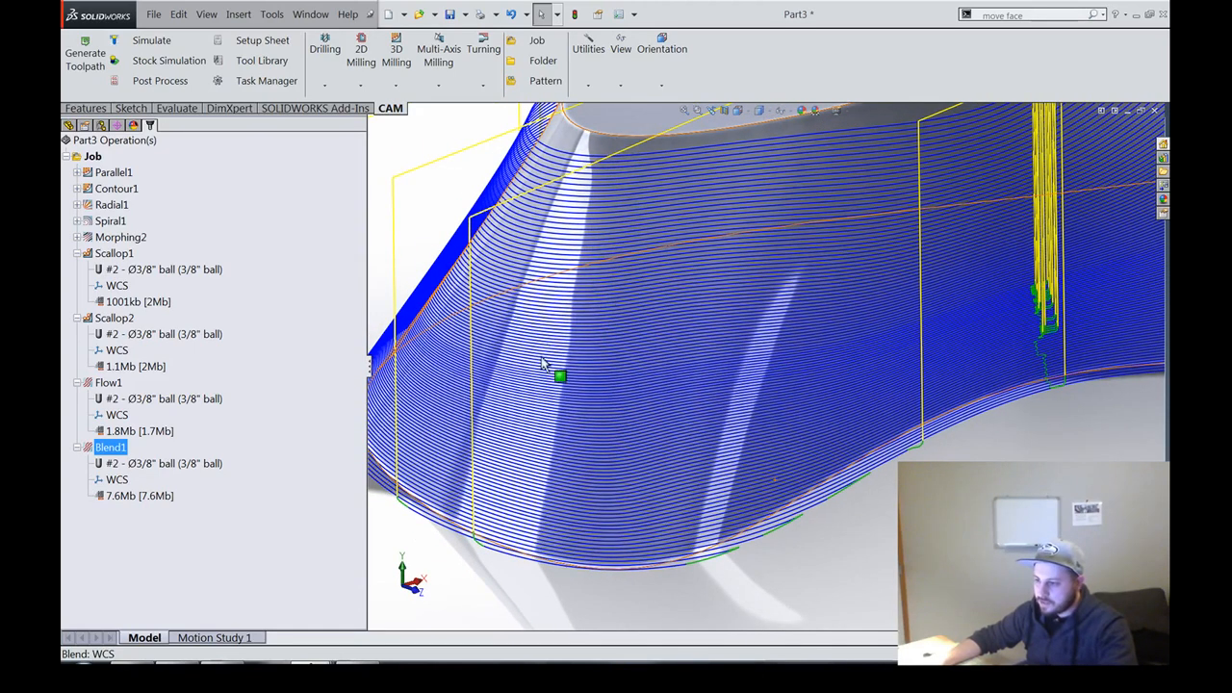
pyautogui.moveTo(600, 166); pyautogui.dragTo(610, 433, button='middle')
pyautogui.moveTo(757, 198); pyautogui.dragTo(759, 199, button='middle')
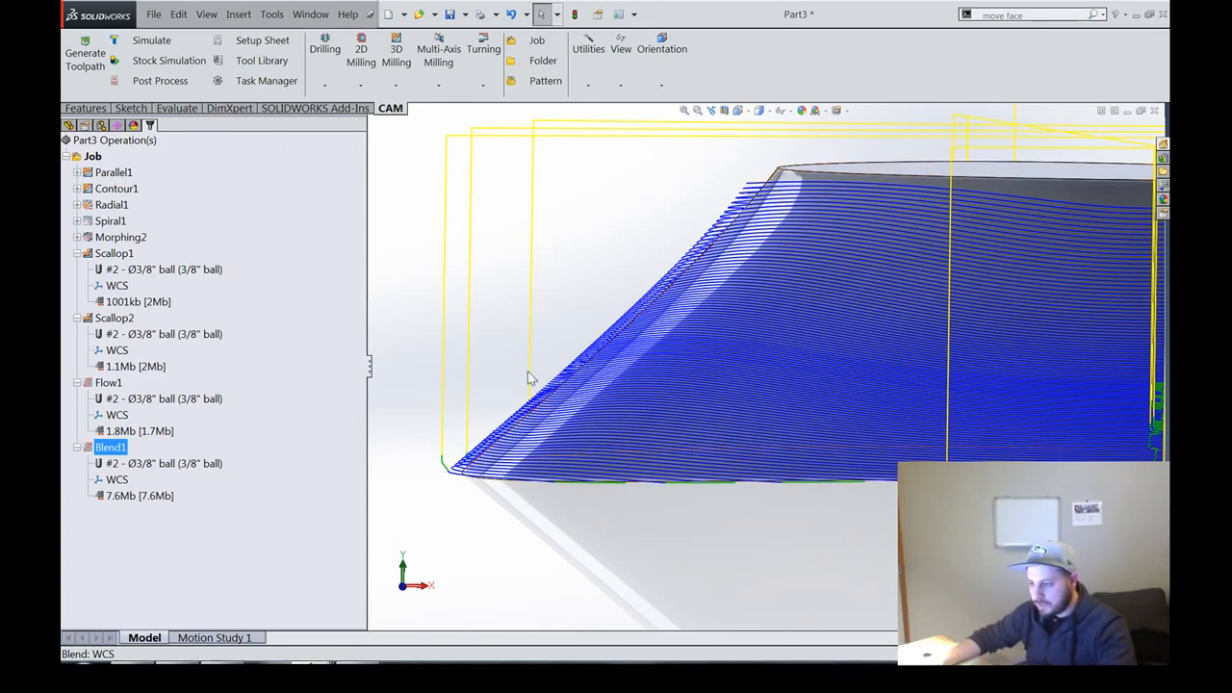
pyautogui.moveTo(527, 377); pyautogui.dragTo(597, 399, button='middle')
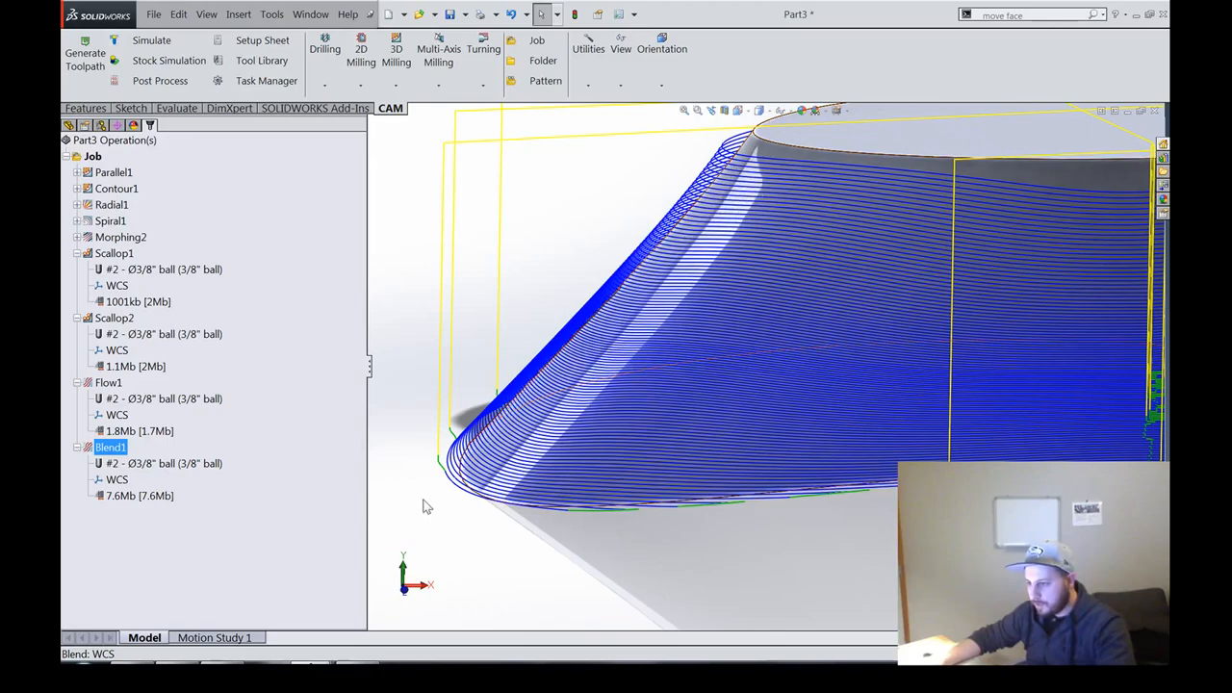
pyautogui.moveTo(505, 459); pyautogui.dragTo(703, 417, button='middle')
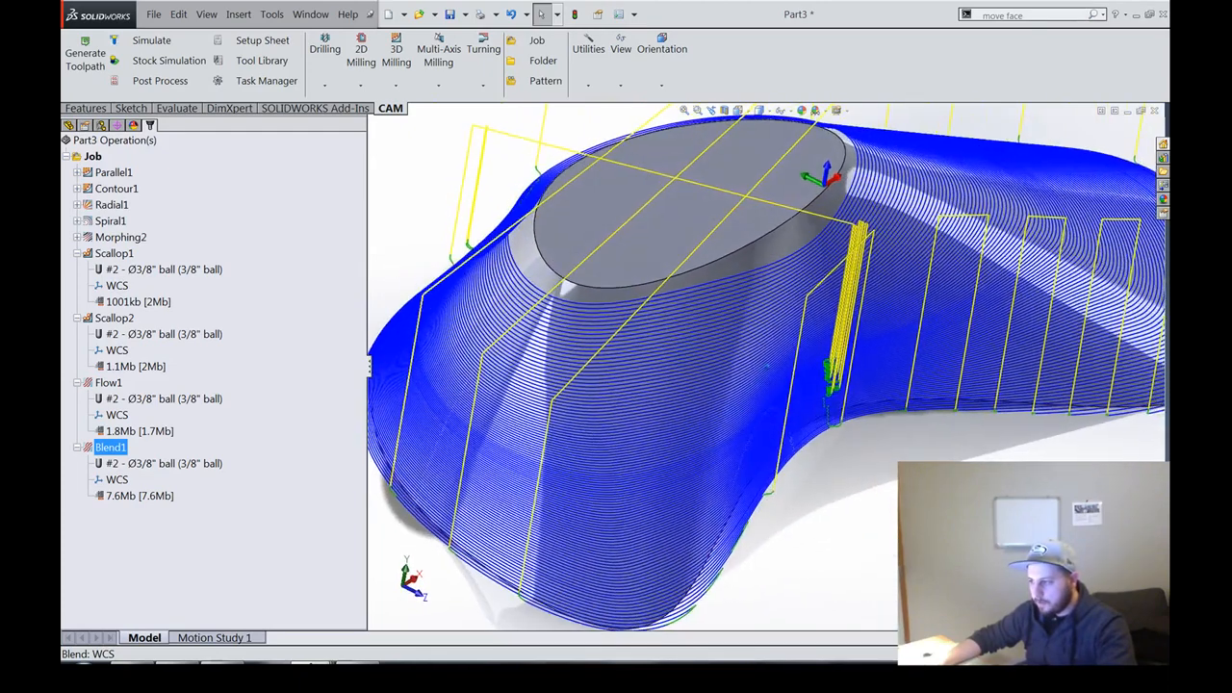
# Step: Open the Blend1 operation and examine its selected face and two drive edges around the loft, then accept it
pyautogui.rightClick(111, 447)
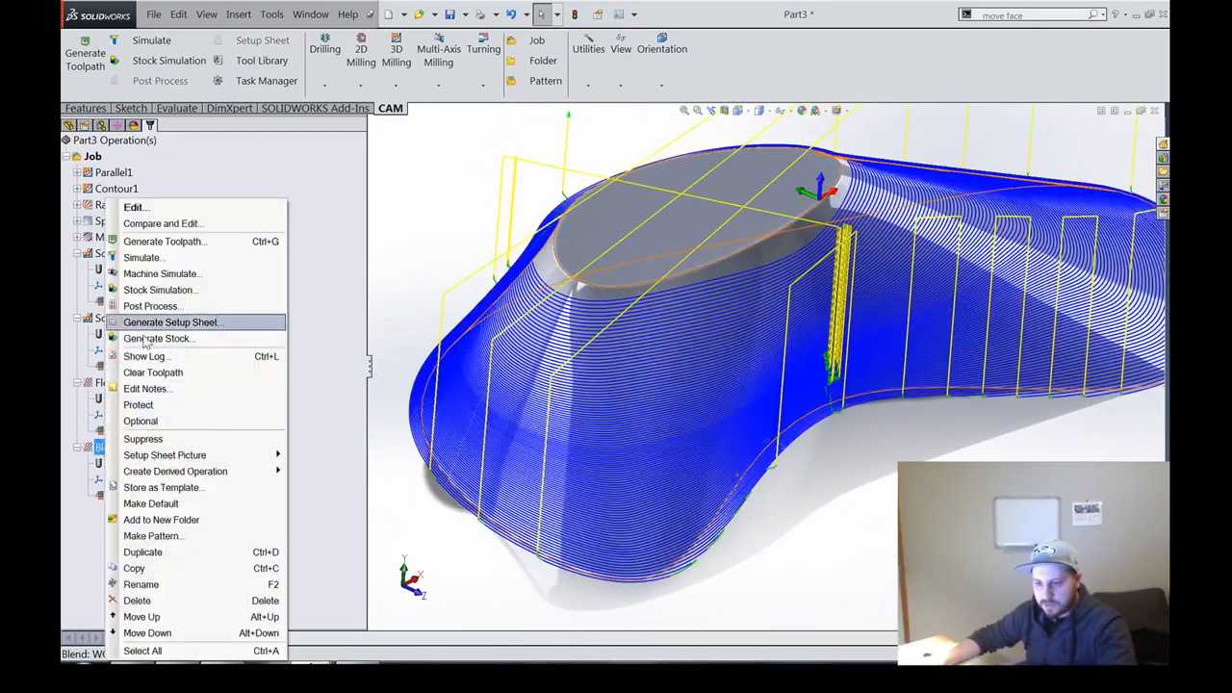
pyautogui.click(65, 584)
pyautogui.rightClick(109, 450)
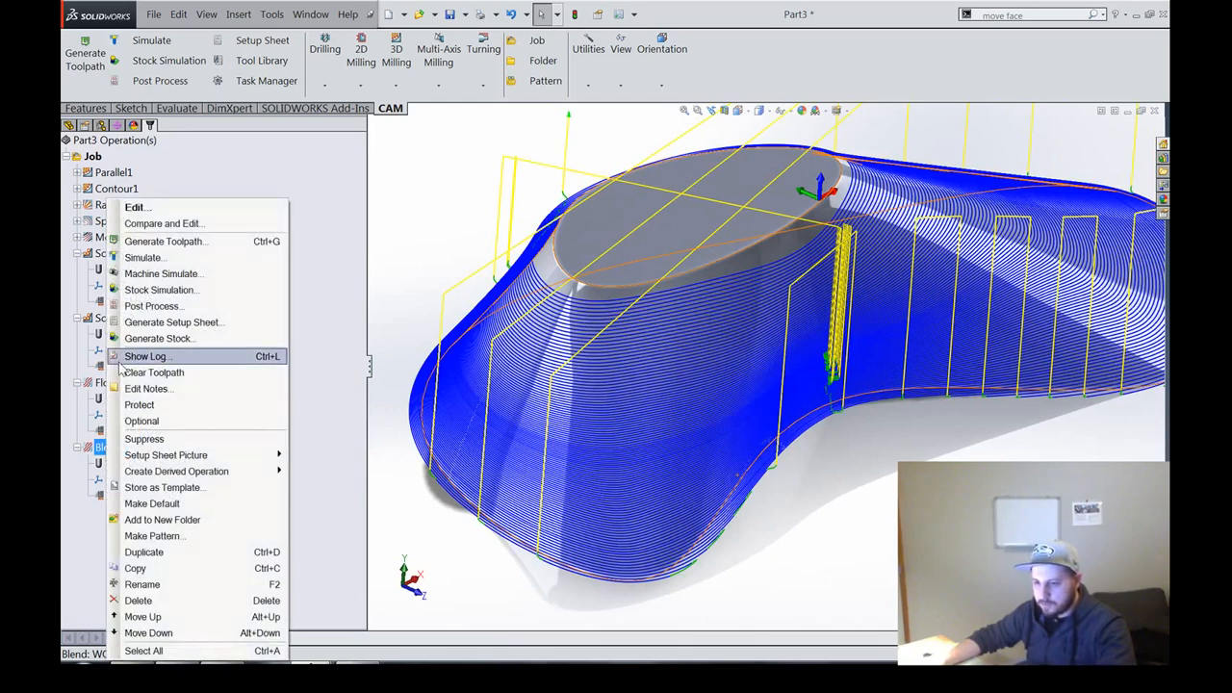
pyautogui.click(132, 206)
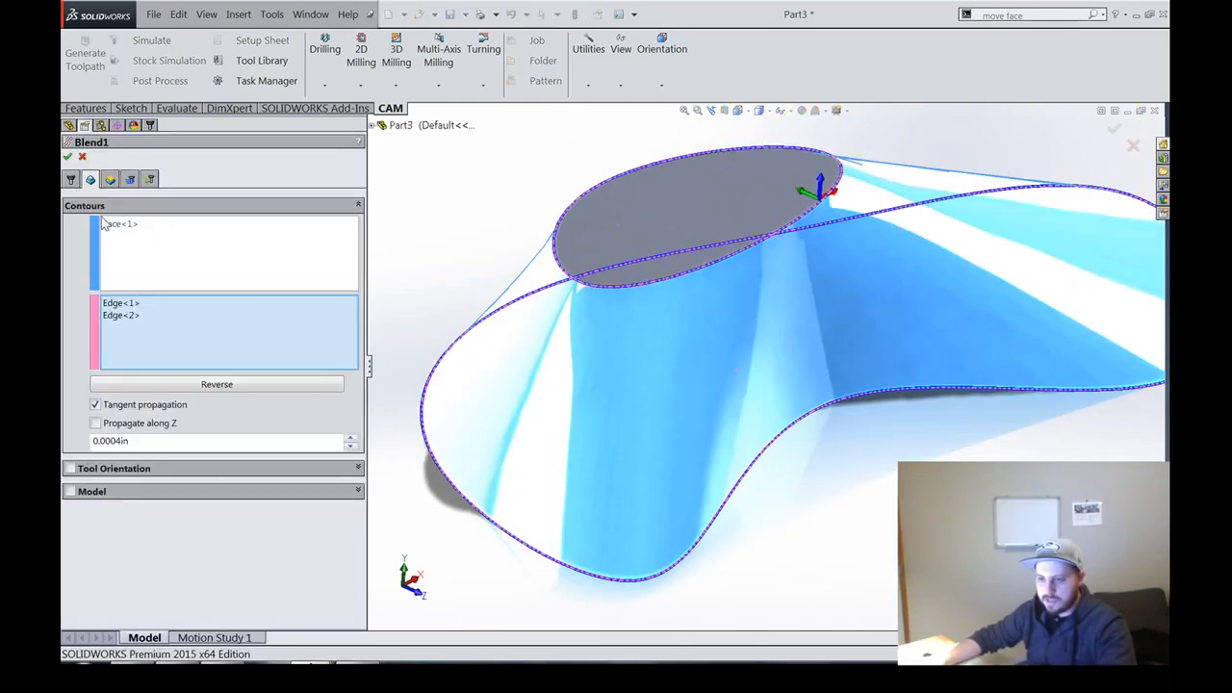
pyautogui.click(144, 262)
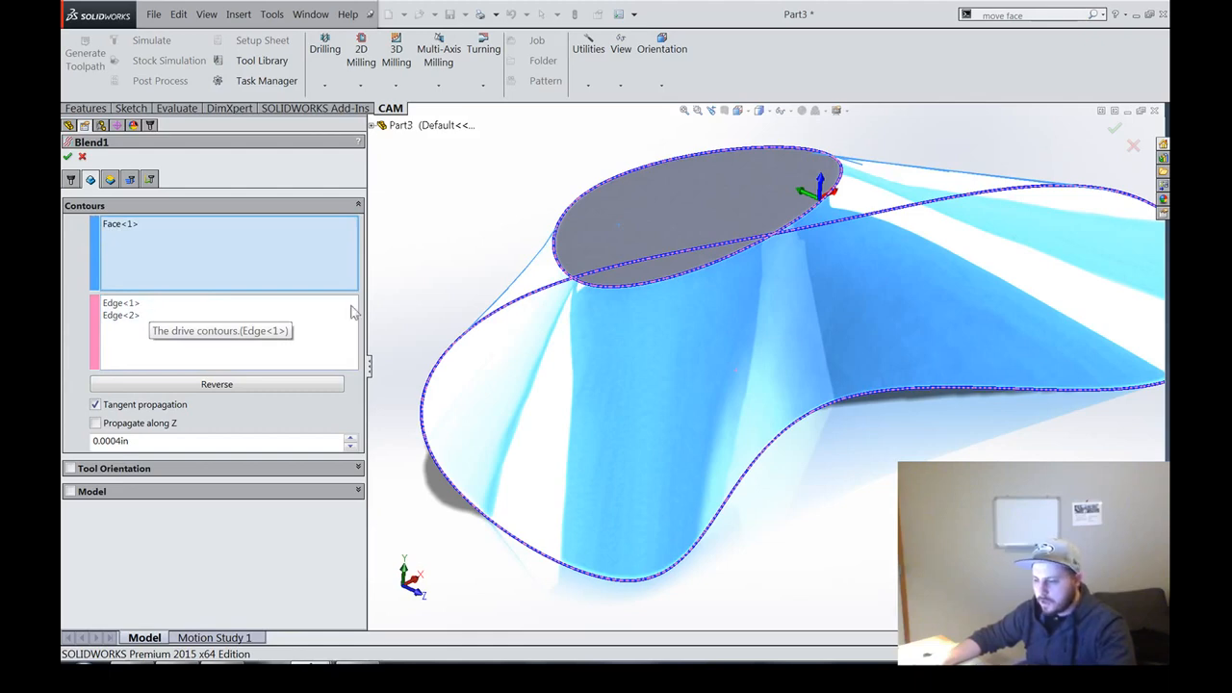
pyautogui.moveTo(616, 419); pyautogui.dragTo(864, 483, button='middle')
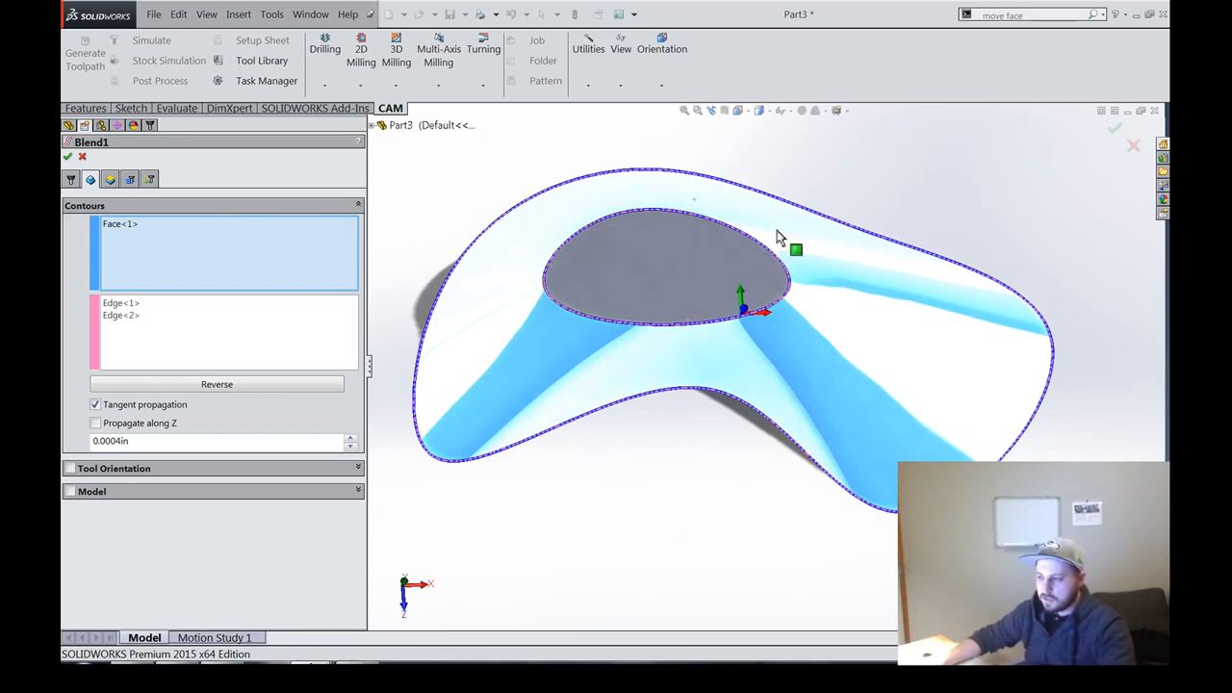
pyautogui.moveTo(651, 472); pyautogui.dragTo(662, 482, button='middle')
pyautogui.click(68, 158)
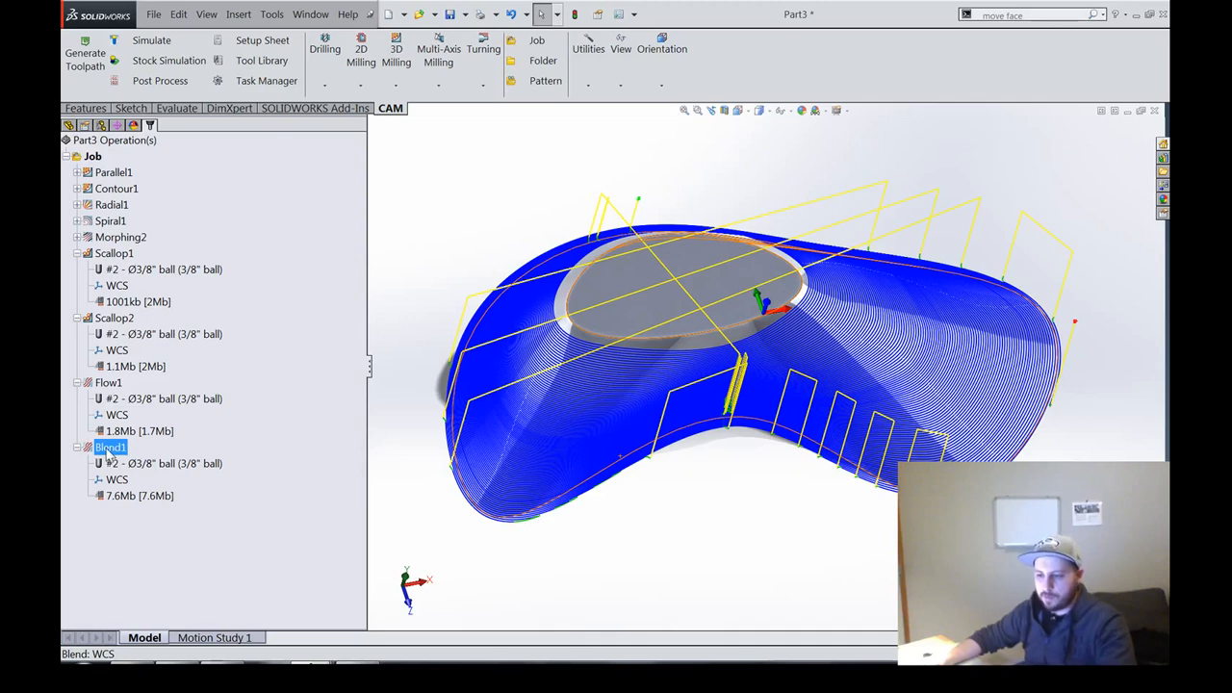
# Step: Find the Face Curves command and create a 5 by 5 mesh of curves on the loft's side face
pyautogui.click(426, 139)
pyautogui.click(1001, 14)
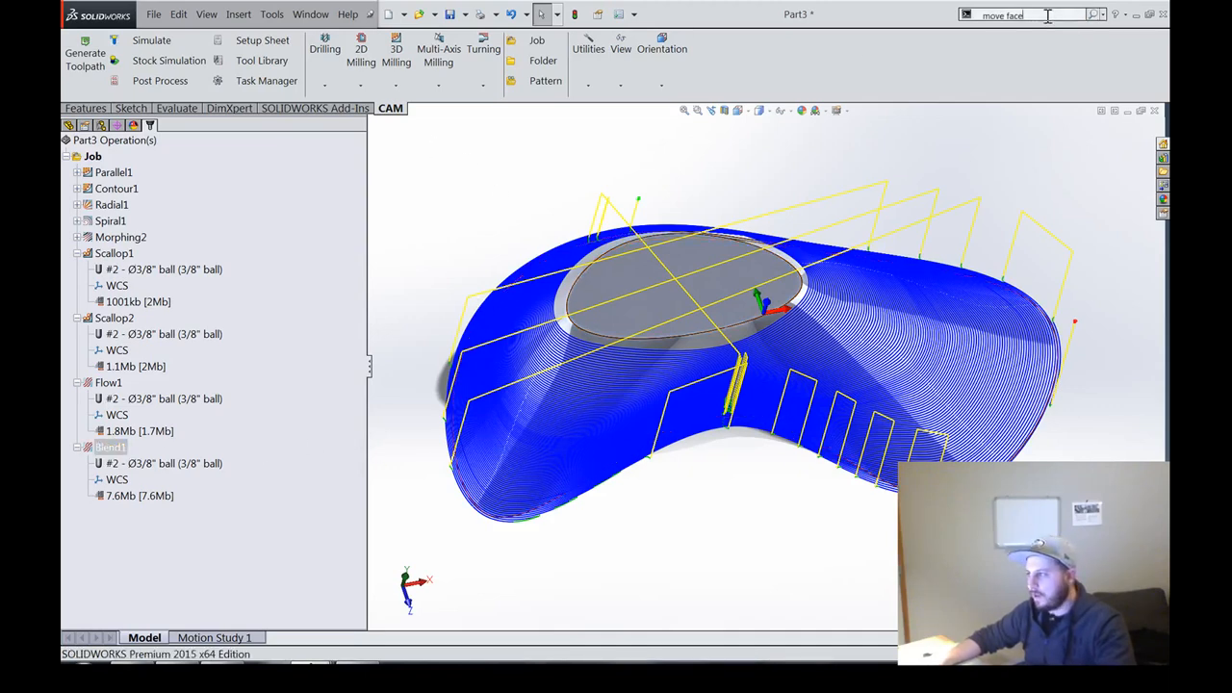
pyautogui.write('splitt')
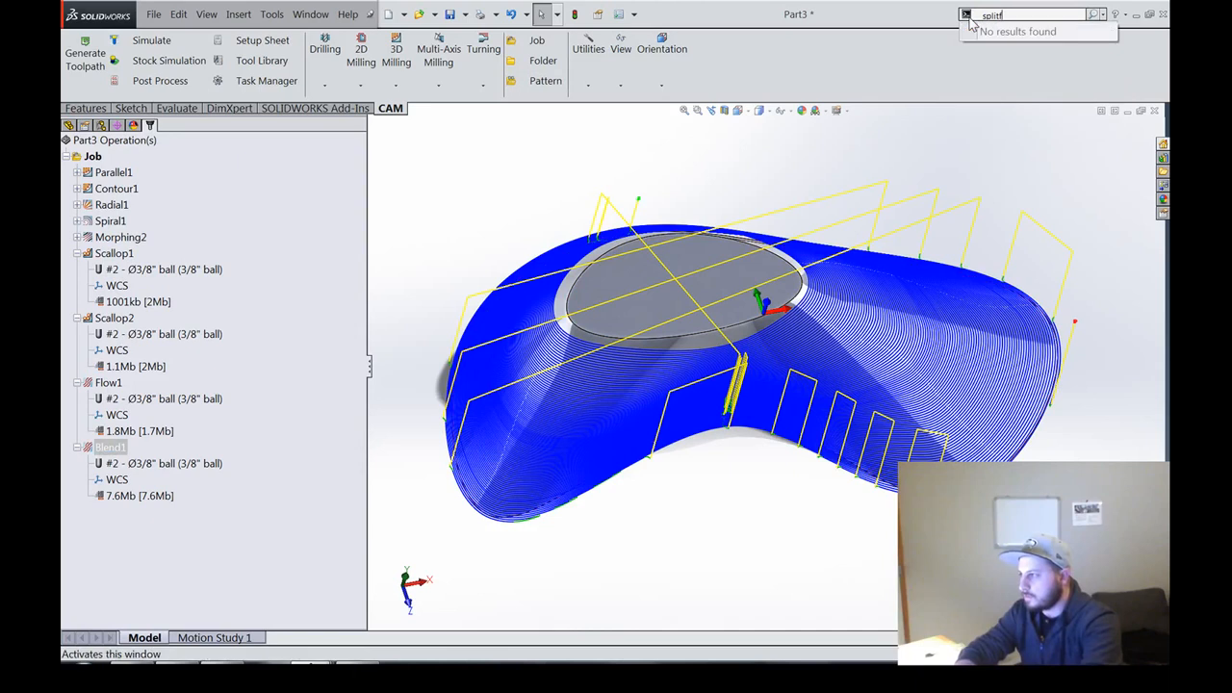
pyautogui.press('BackSpace')
pyautogui.write('face')
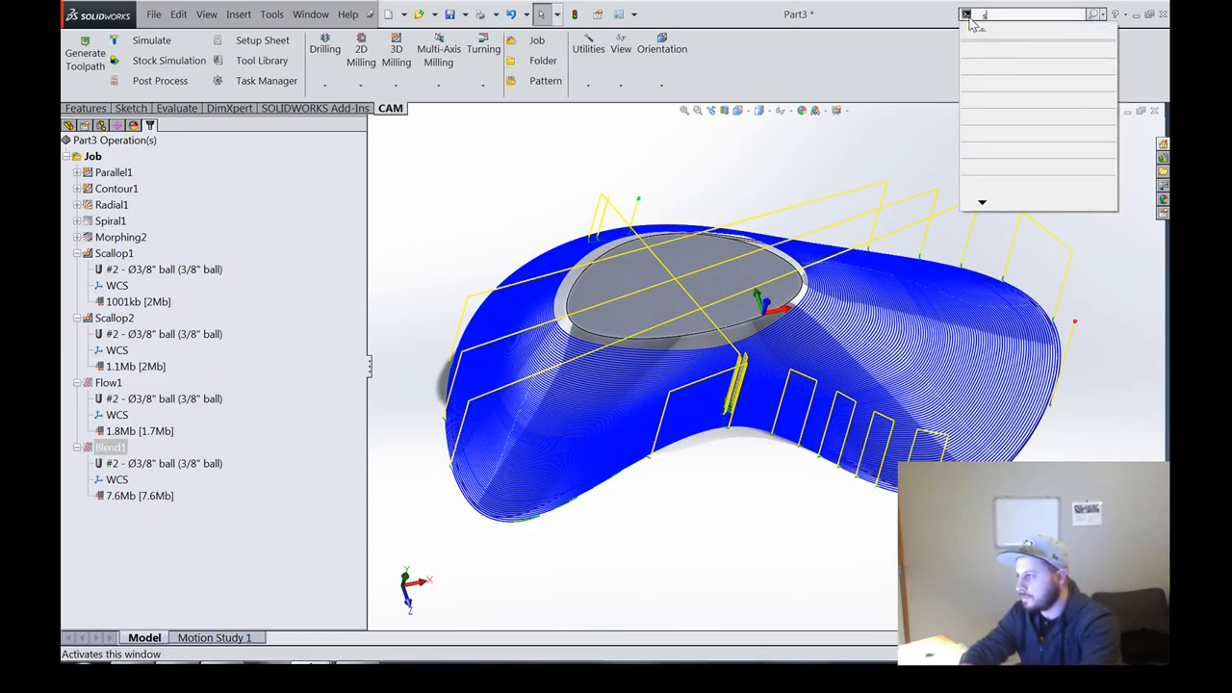
pyautogui.press('BackSpace')
pyautogui.write('face cu')
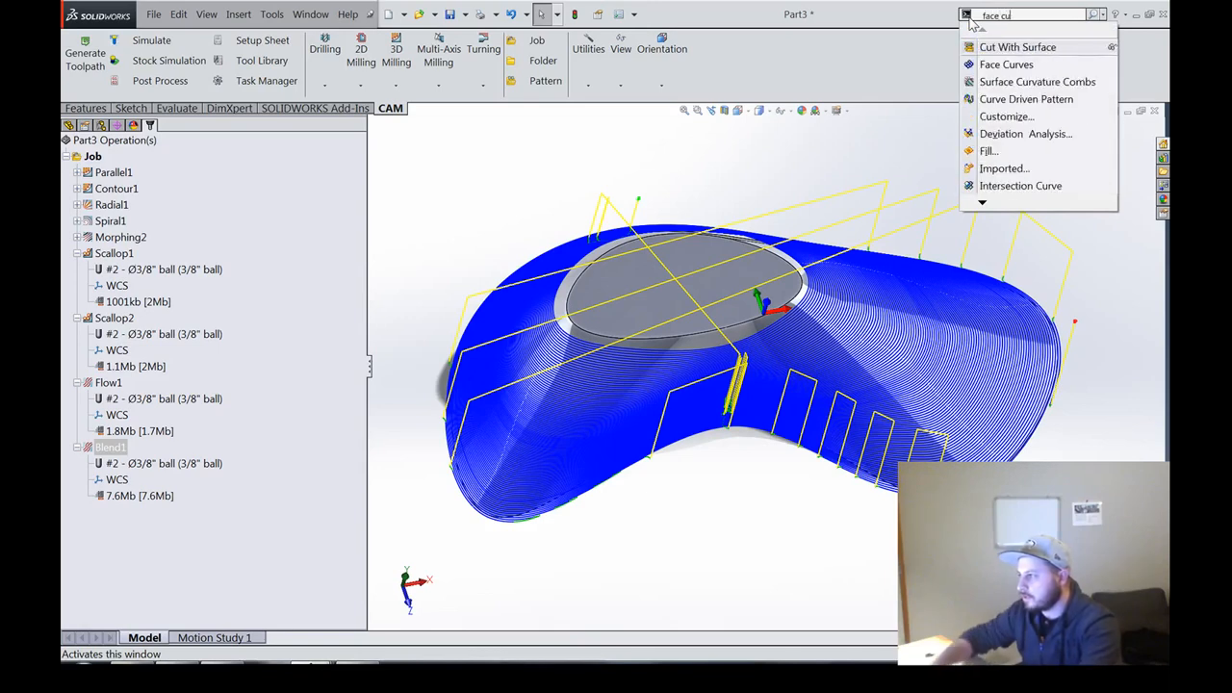
pyautogui.click(1001, 60)
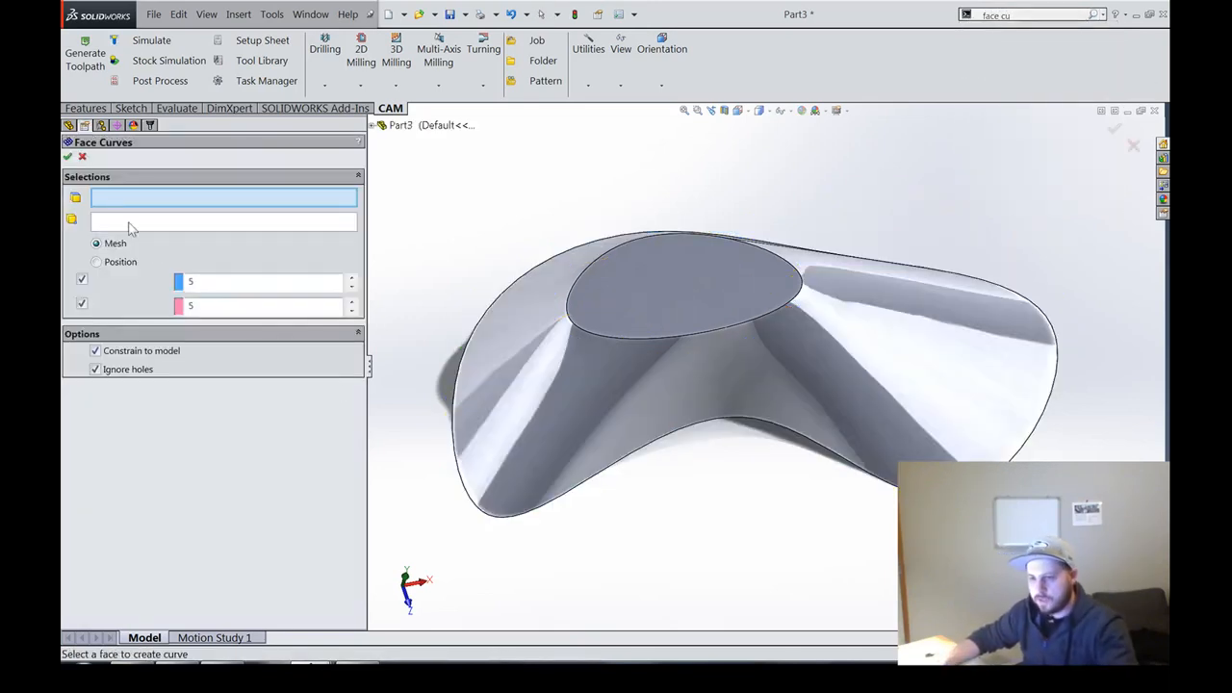
pyautogui.click(730, 410)
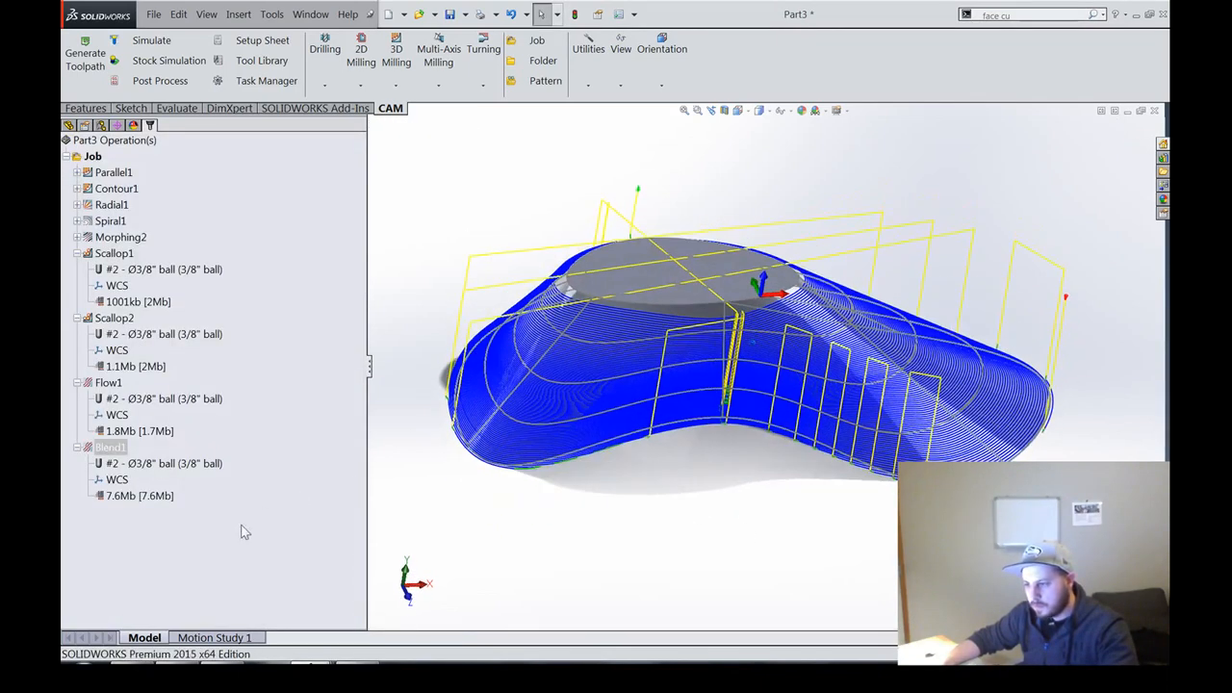
# Step: Replace Blend1's drive edges with the two lower looping face curves around the loft and regenerate the toolpath
pyautogui.click(108, 447)
pyautogui.rightClick(108, 448)
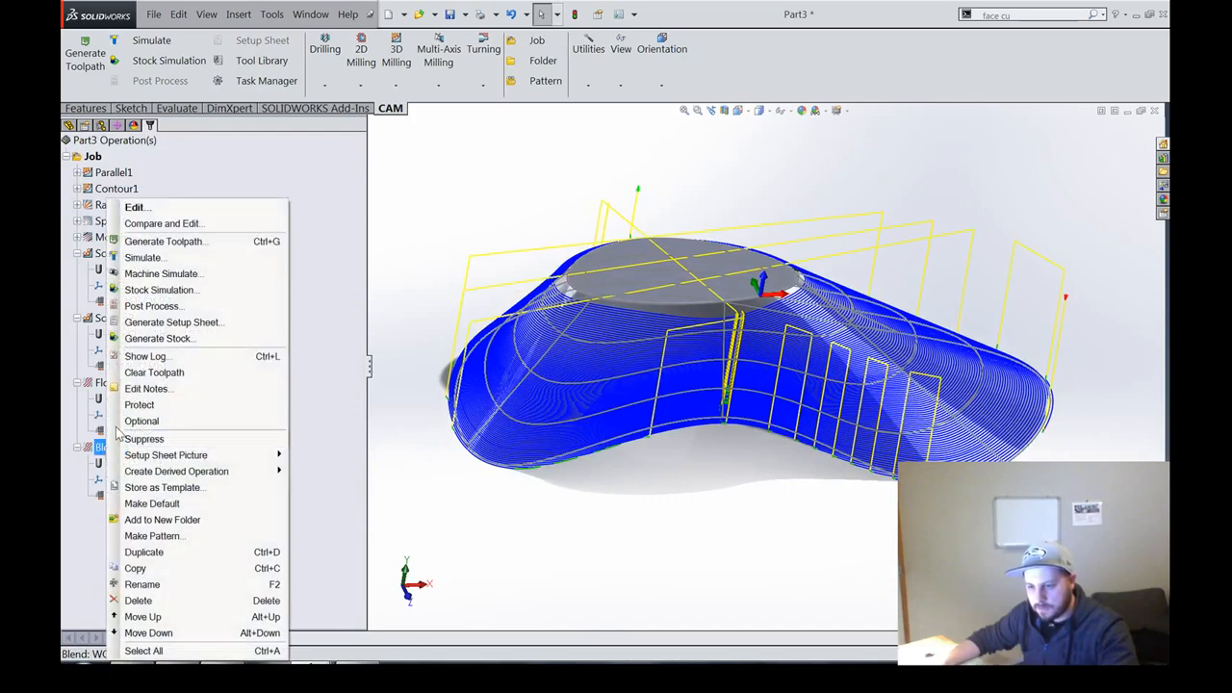
pyautogui.click(163, 213)
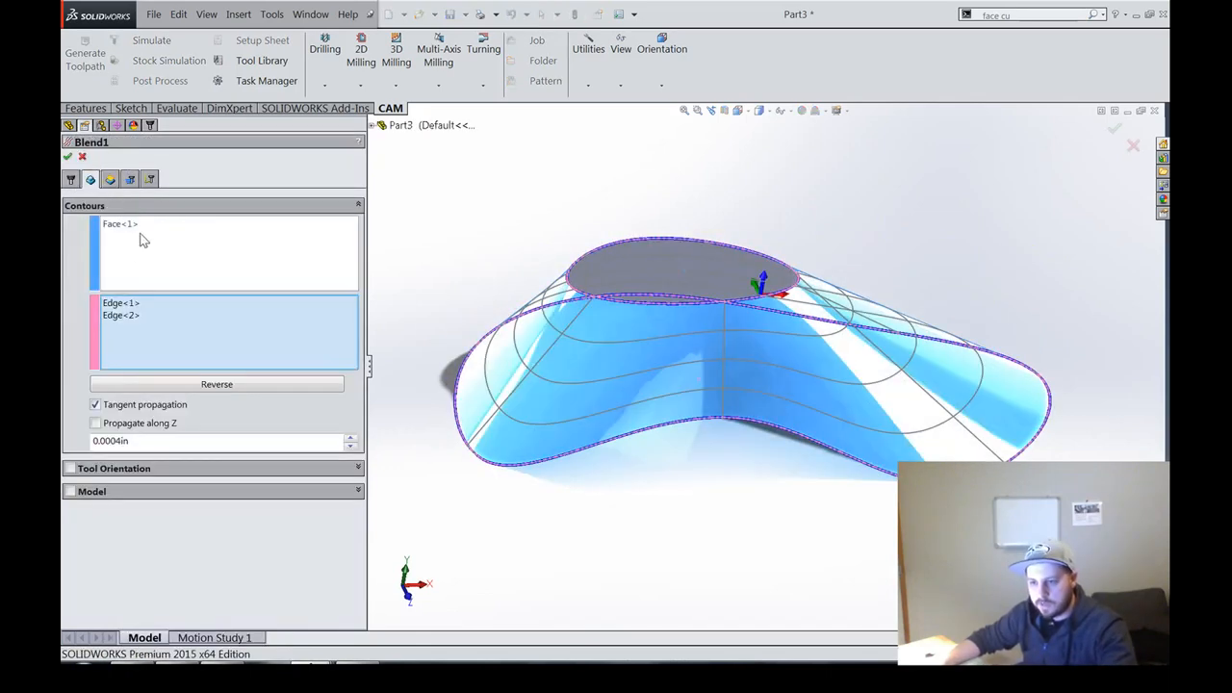
pyautogui.rightClick(141, 234)
pyautogui.rightClick(127, 302)
pyautogui.click(159, 310)
pyautogui.click(591, 415)
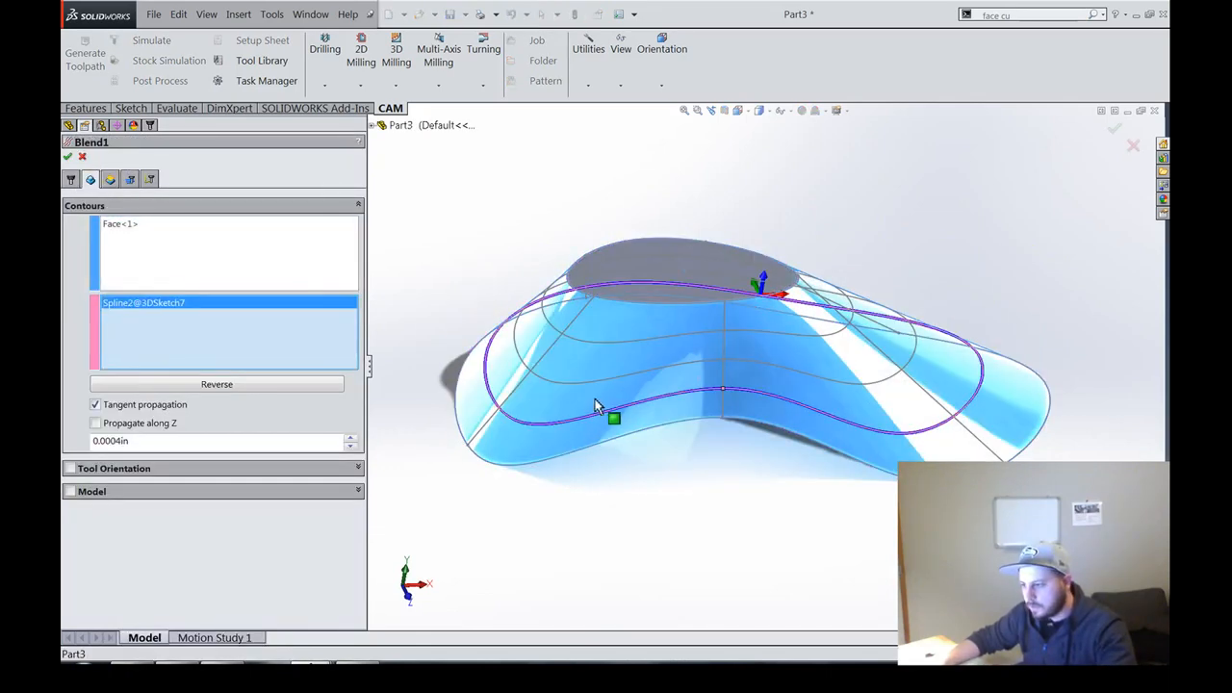
pyautogui.click(585, 364)
pyautogui.click(67, 156)
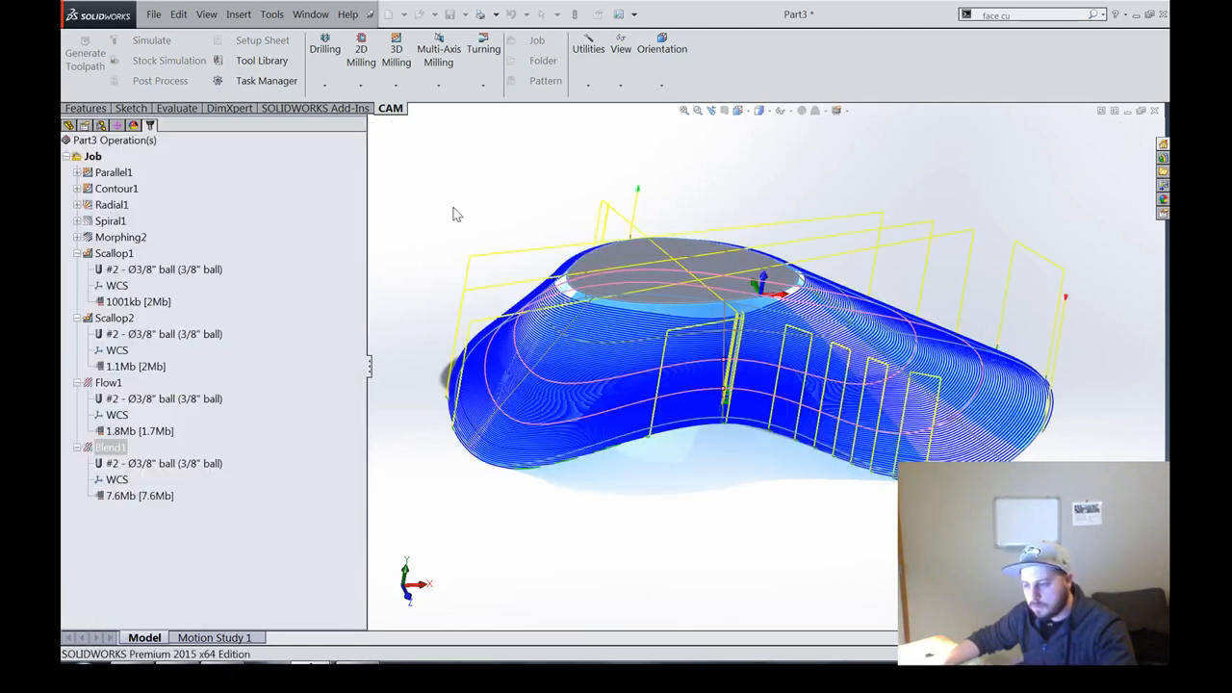
# Step: Review the log messages for Blend1's toolpath and close them
pyautogui.rightClick(113, 496)
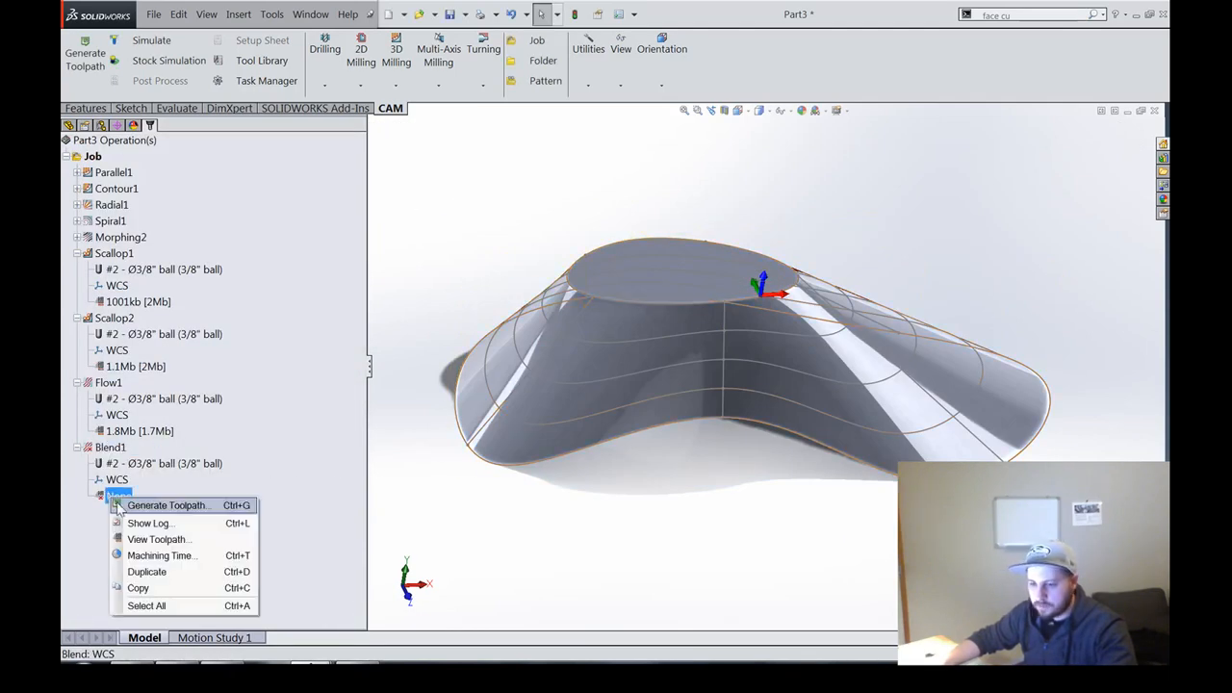
pyautogui.click(164, 523)
pyautogui.click(802, 210)
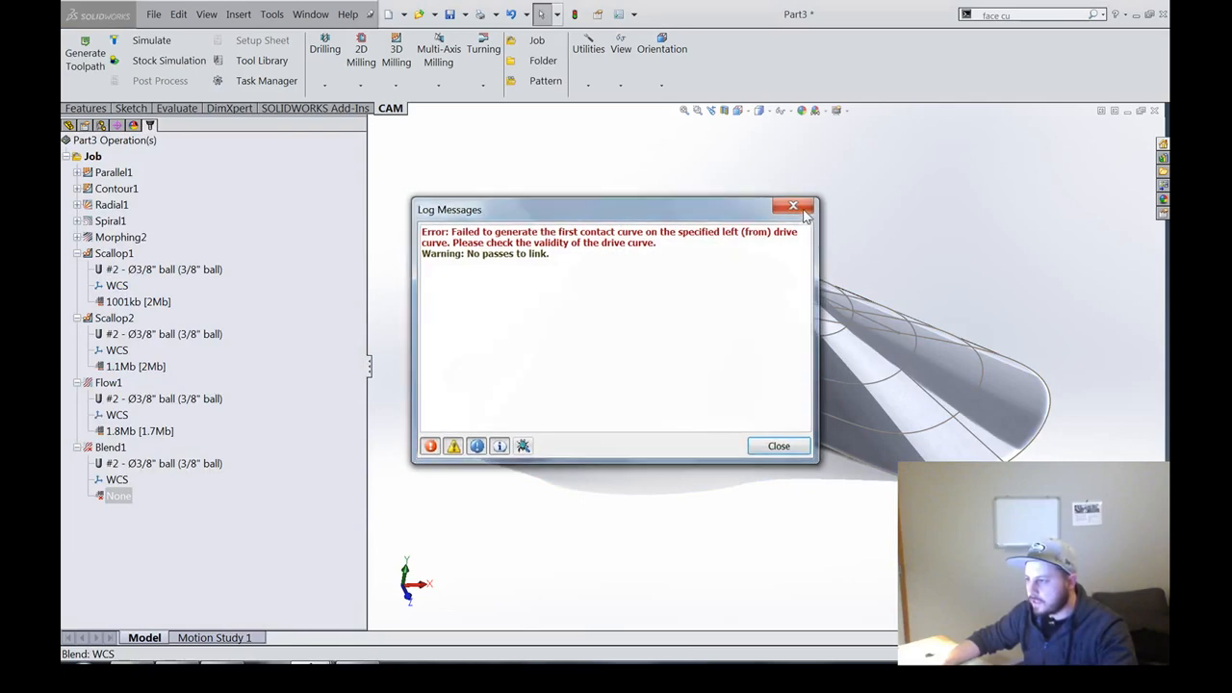
# Step: Examine how the face curves run around and down the loft's side surface from several angles
pyautogui.moveTo(448, 414); pyautogui.dragTo(519, 414, button='middle')
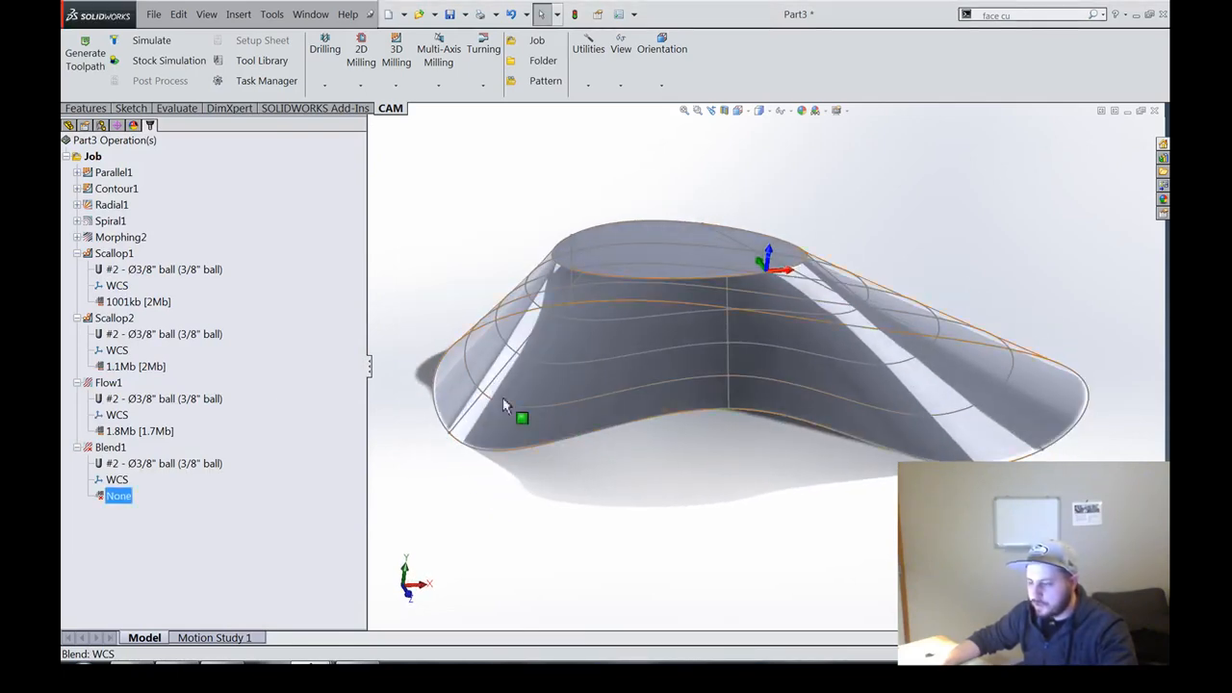
pyautogui.moveTo(629, 368); pyautogui.dragTo(529, 414, button='middle')
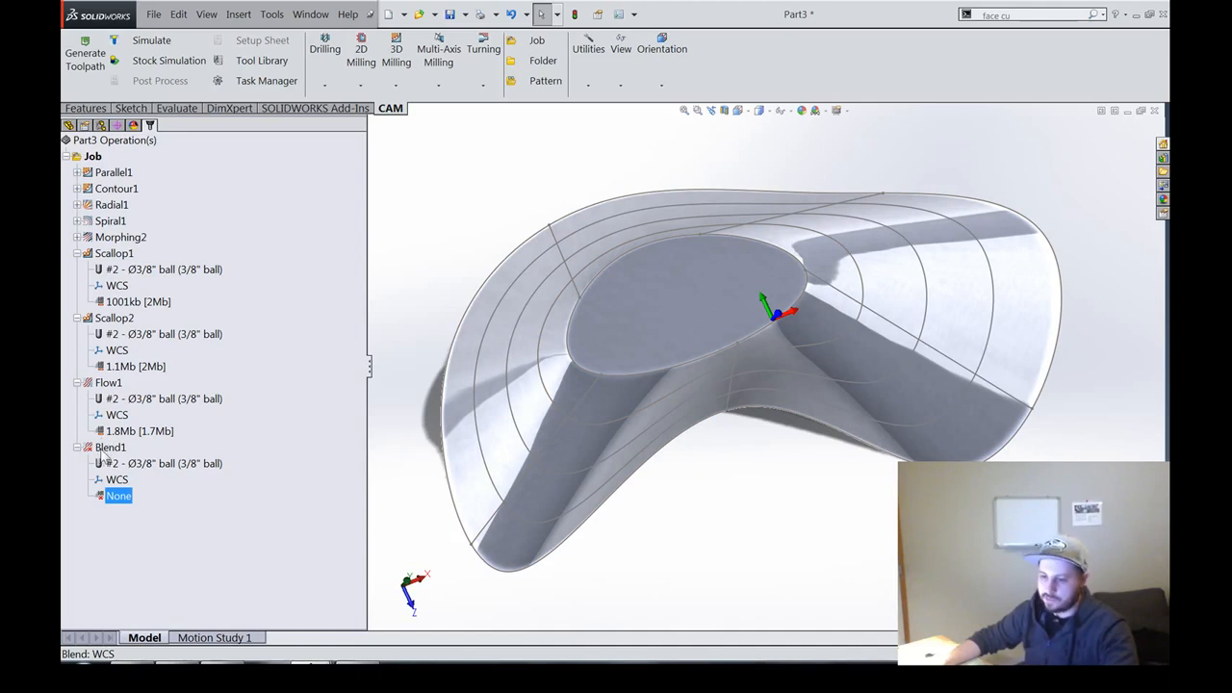
pyautogui.moveTo(520, 511); pyautogui.dragTo(600, 470, button='middle')
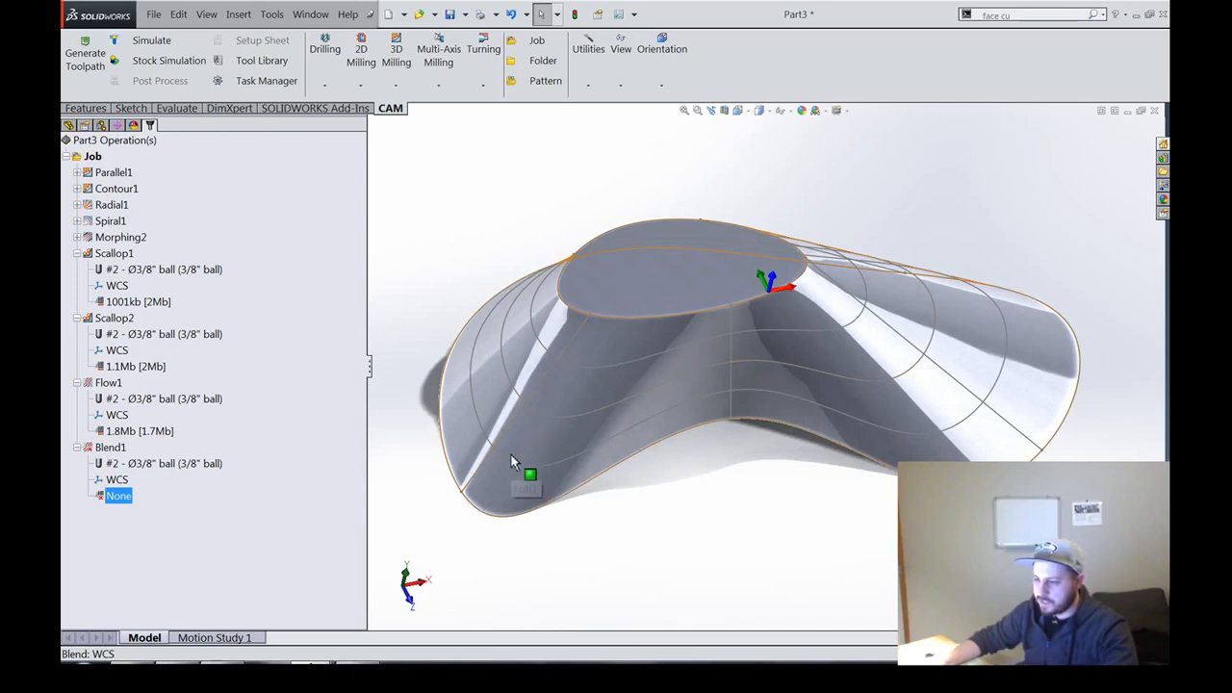
pyautogui.moveTo(571, 365); pyautogui.dragTo(884, 421, button='middle')
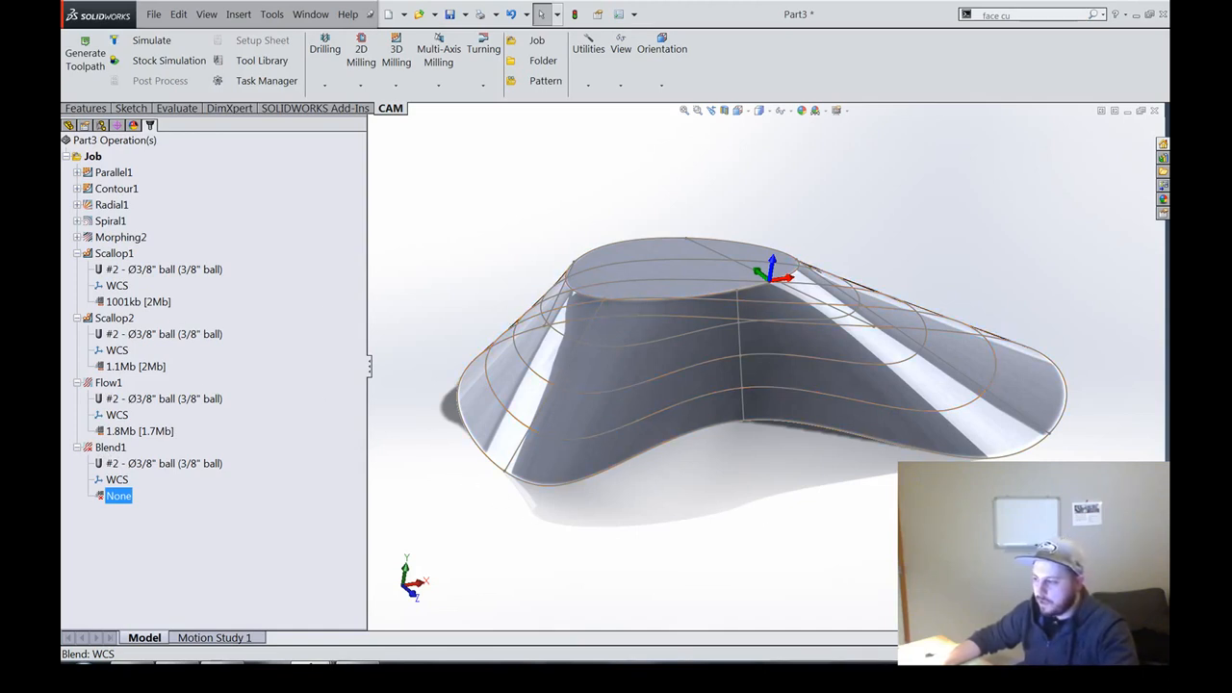
pyautogui.moveTo(790, 317); pyautogui.dragTo(423, 404, button='middle')
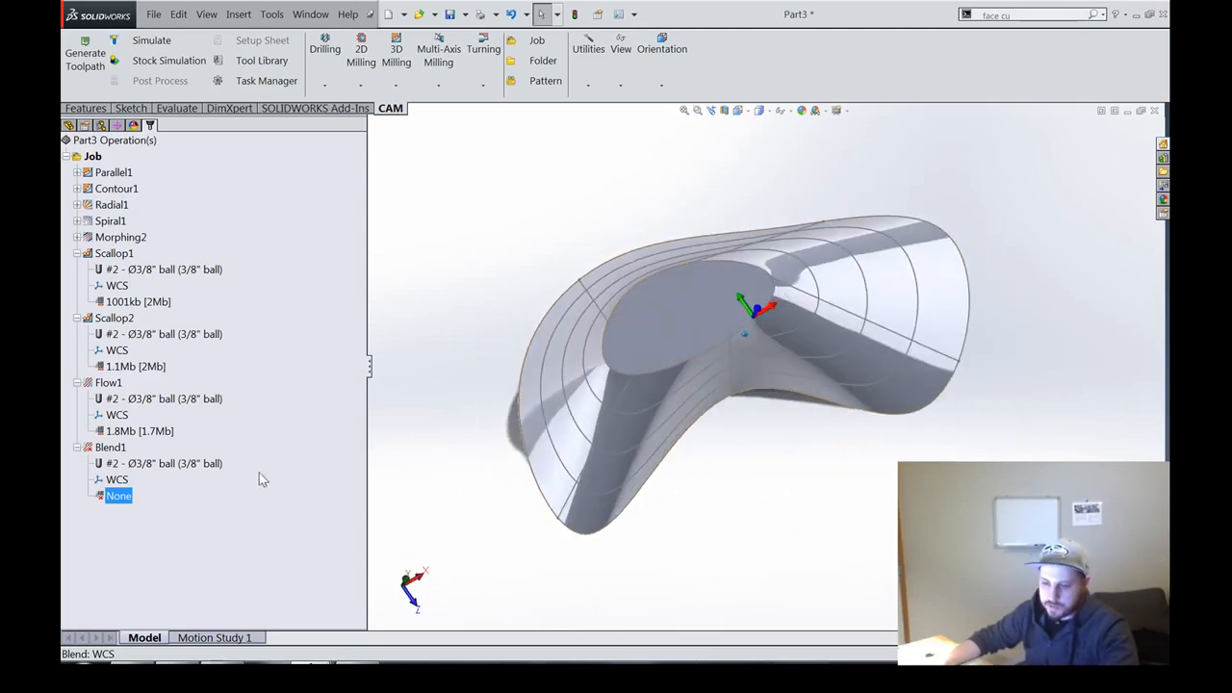
pyautogui.moveTo(259, 473); pyautogui.dragTo(773, 509, button='middle')
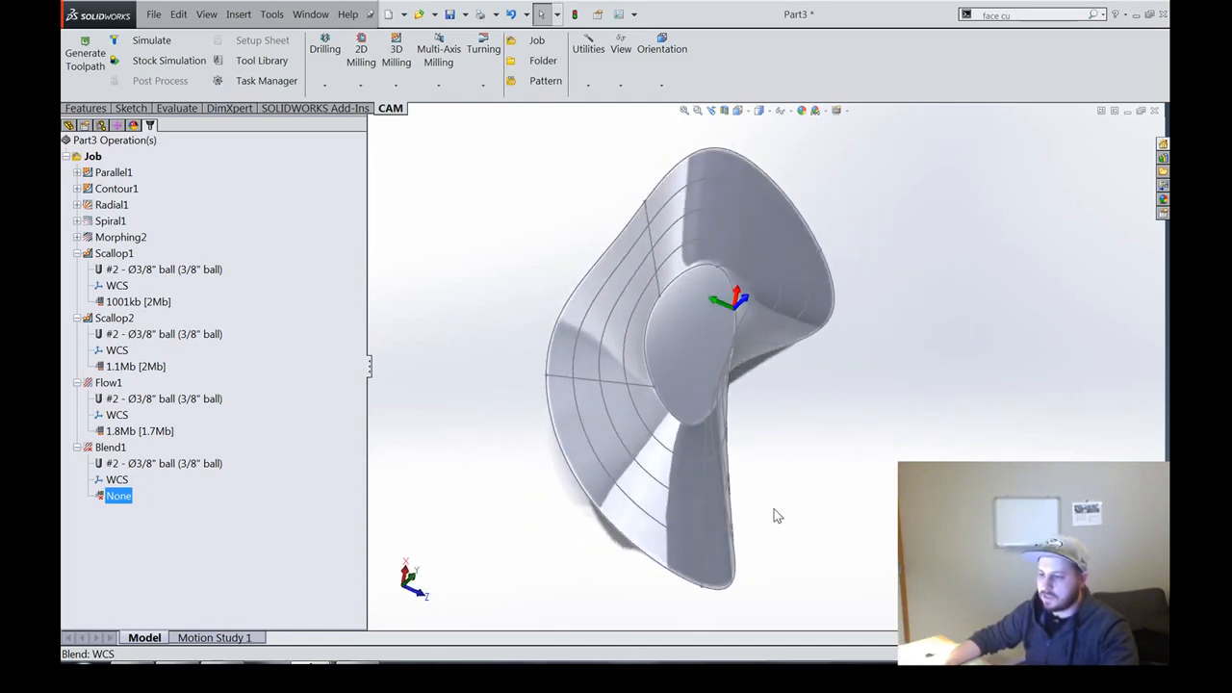
pyautogui.click(485, 297)
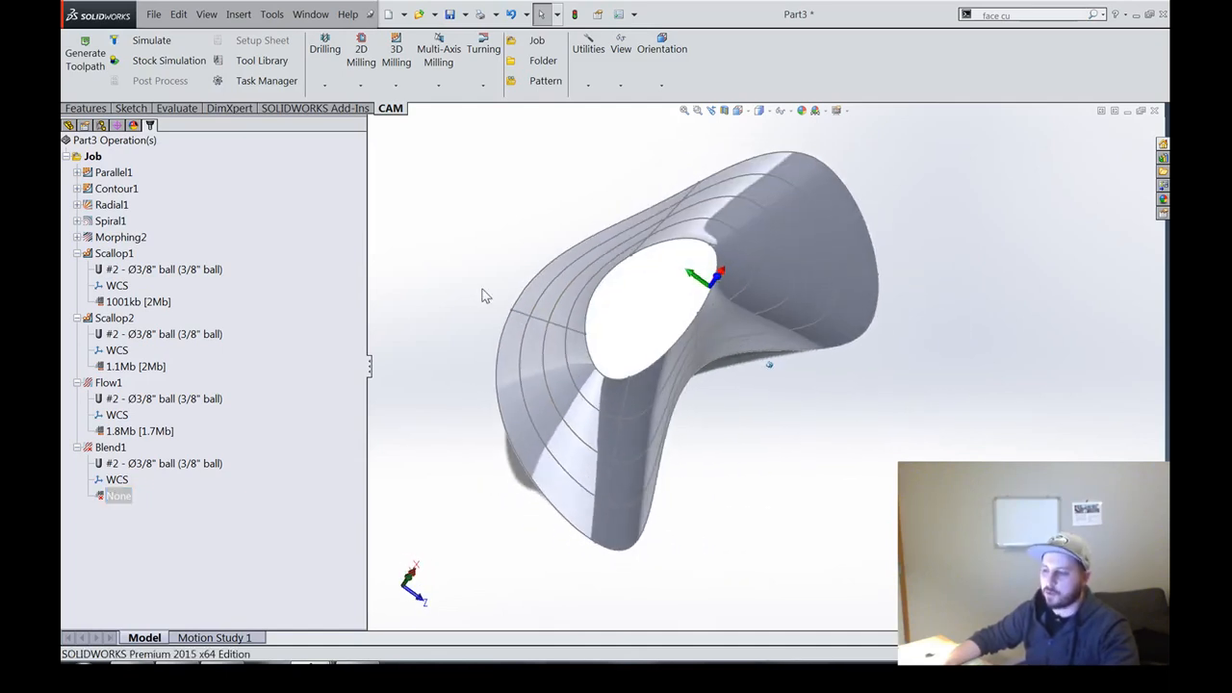